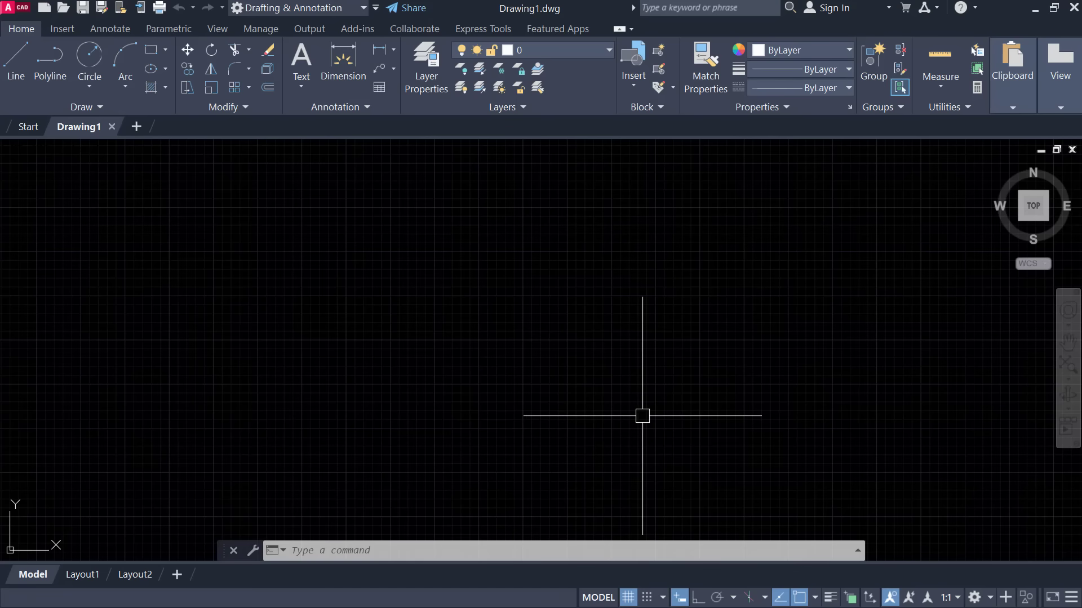
# Set the drawing units to Architectural lengths with Inches as the insertion scale
pyautogui.write('u')
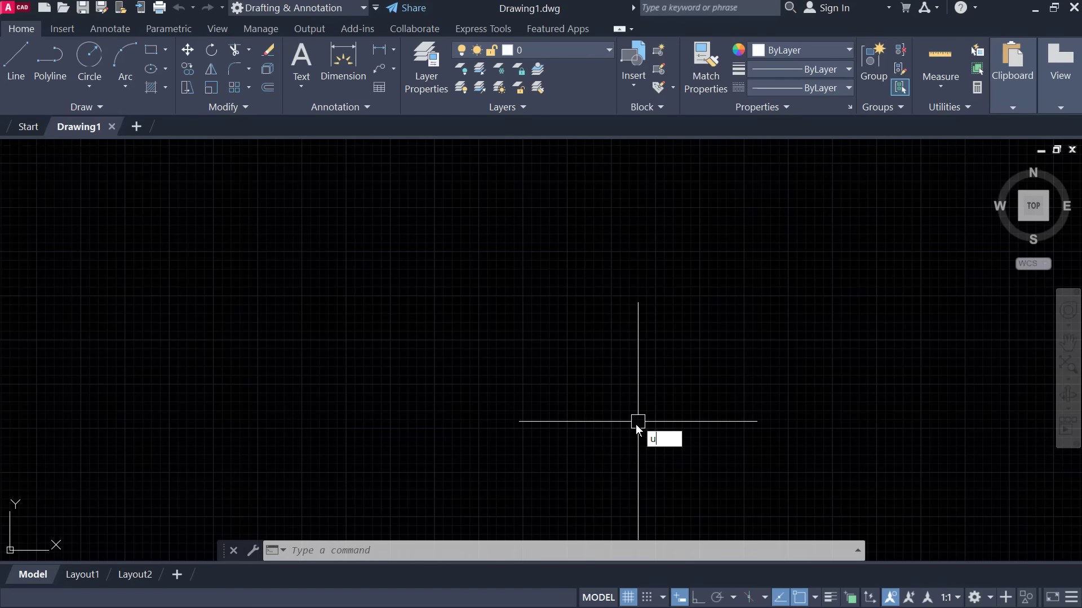
pyautogui.write('n')
pyautogui.press('Return')
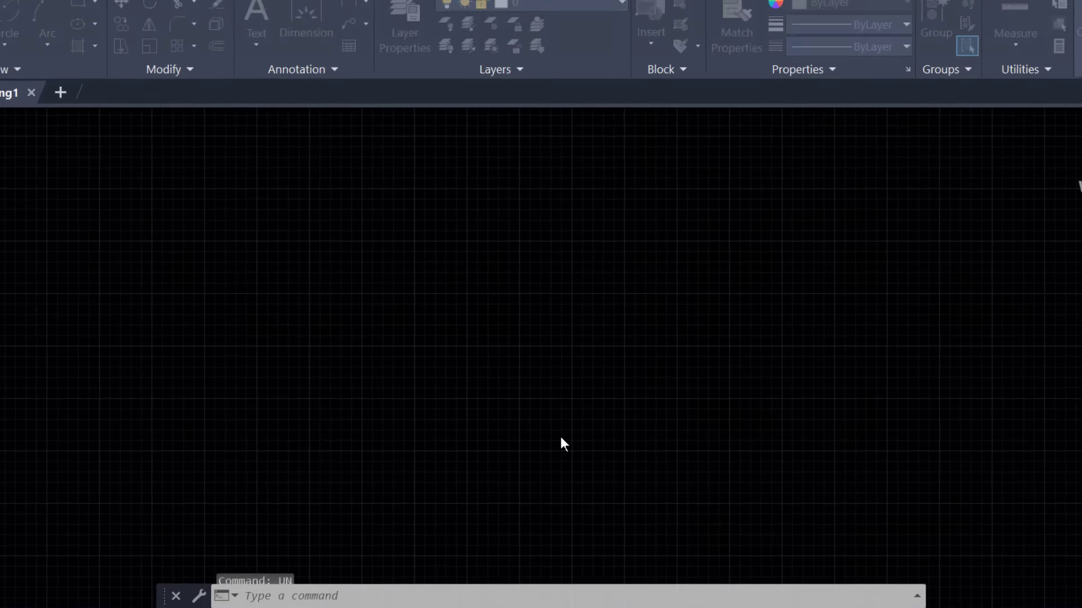
pyautogui.click(458, 320)
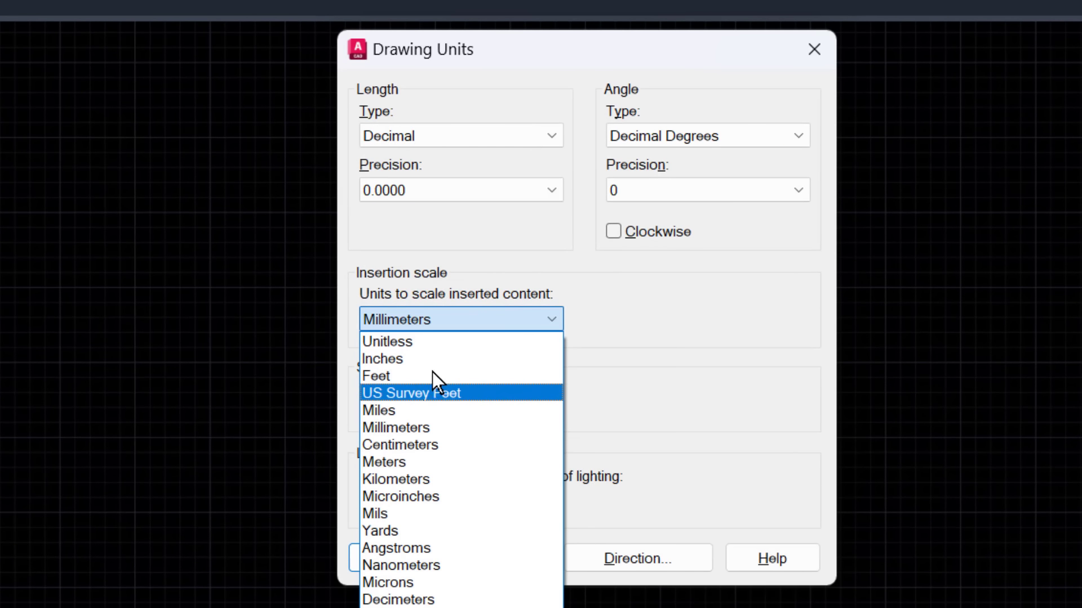
pyautogui.click(445, 352)
pyautogui.click(478, 138)
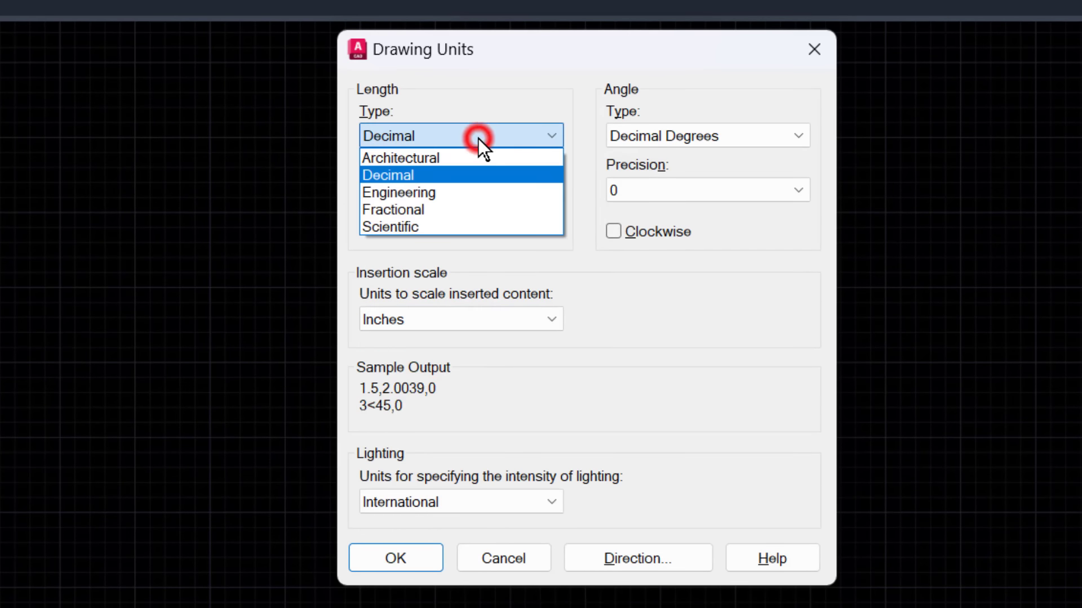
pyautogui.click(454, 159)
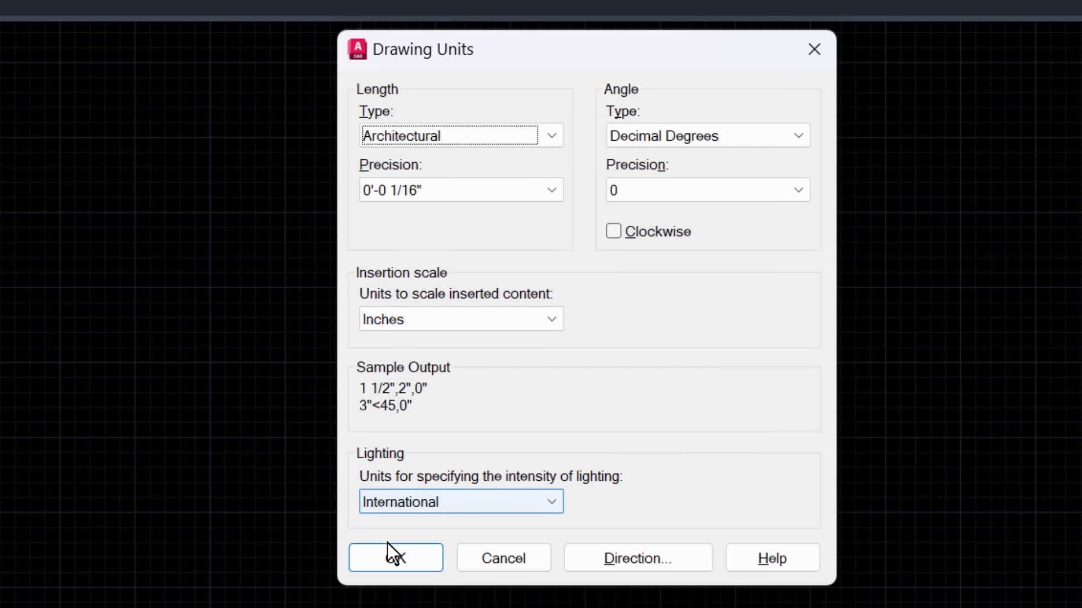
pyautogui.click(402, 549)
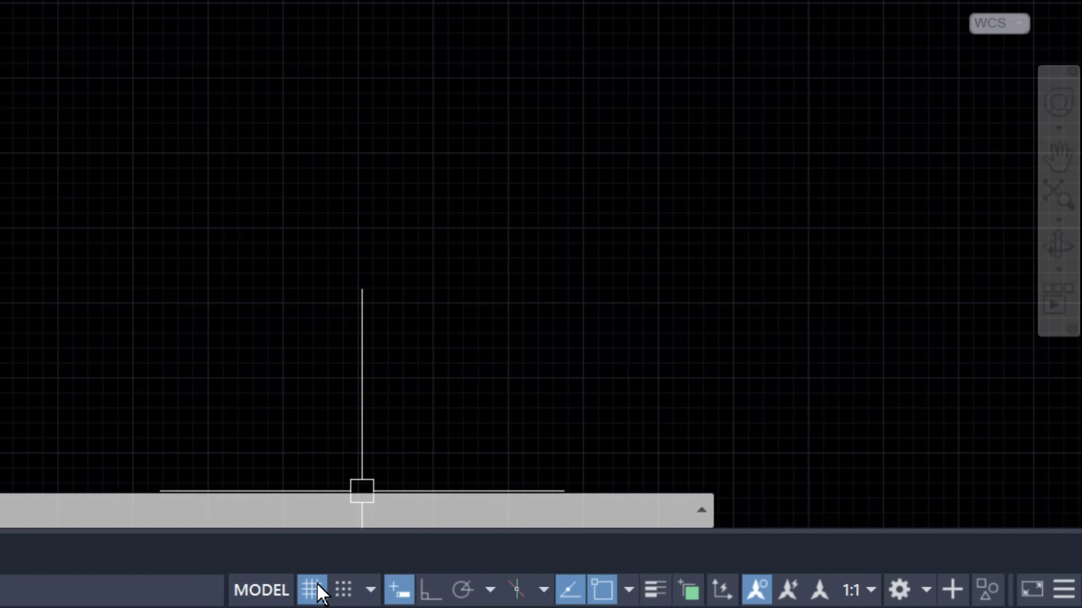
# Turn the grid off and Ortho on, then check the object snap modes list
pyautogui.click(319, 584)
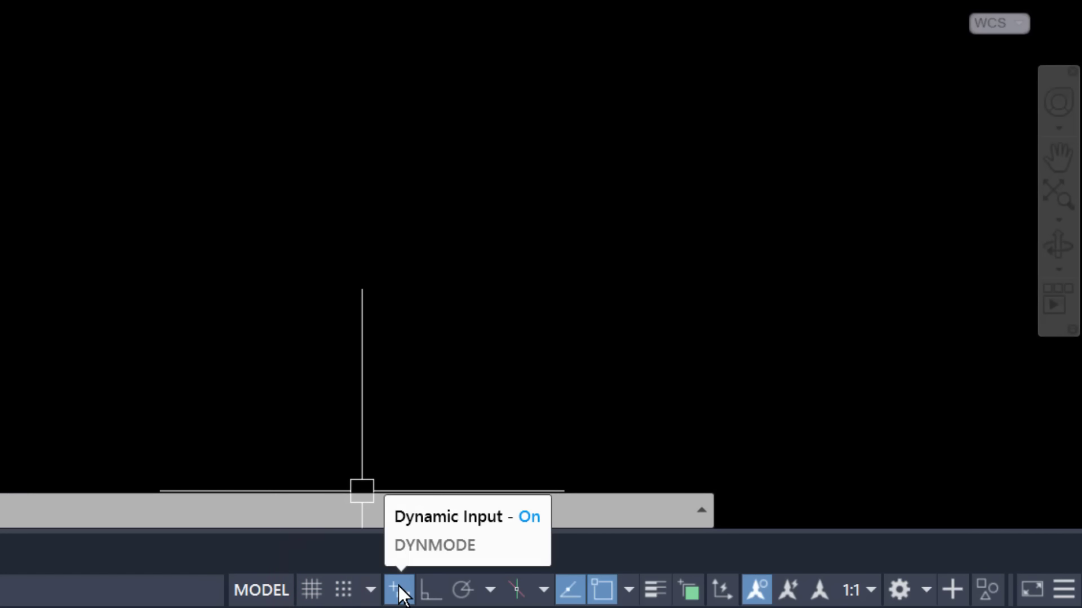
pyautogui.click(431, 593)
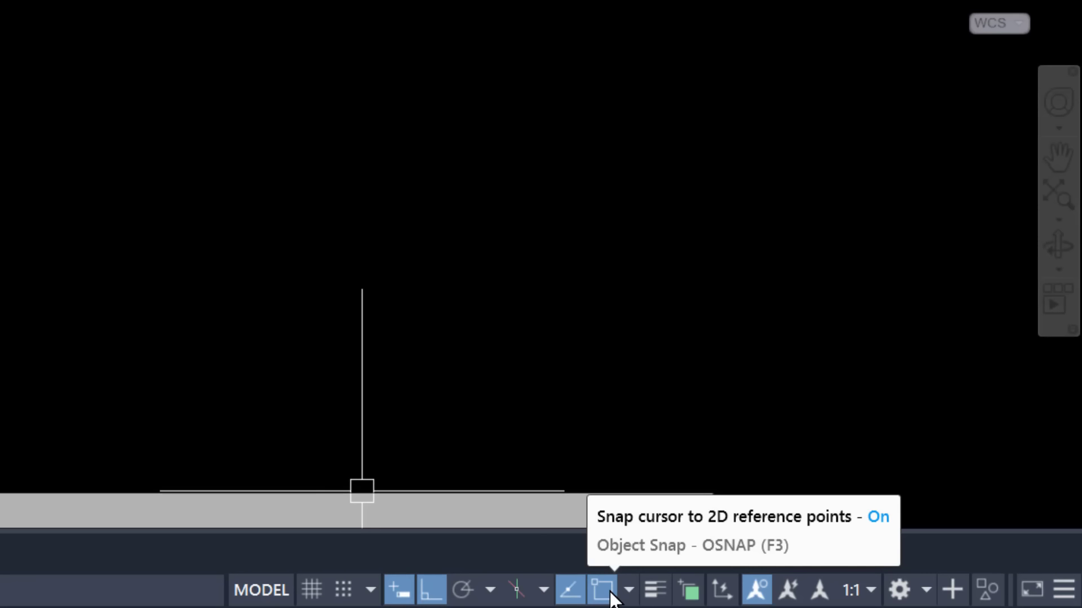
pyautogui.click(628, 590)
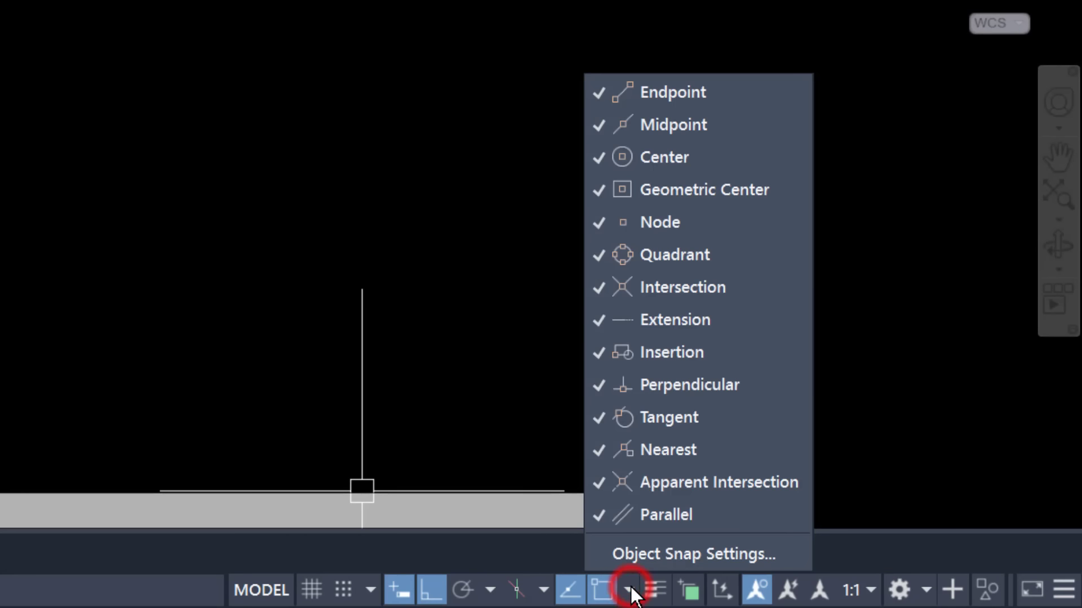
pyautogui.click(644, 504)
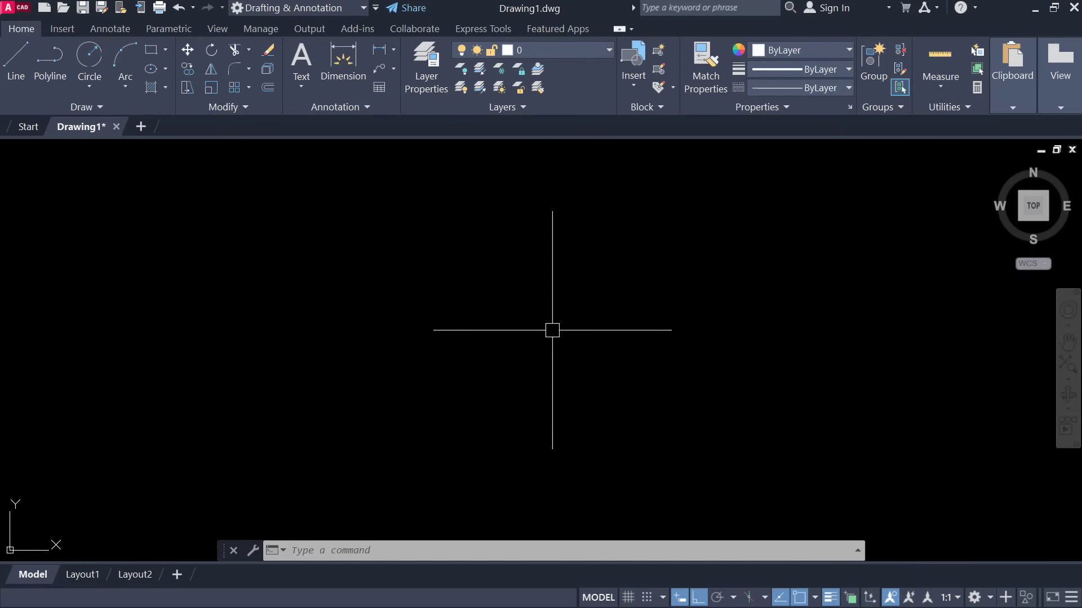
# Start a line at the room's first corner and draw the 15' bottom wall
pyautogui.write('L')
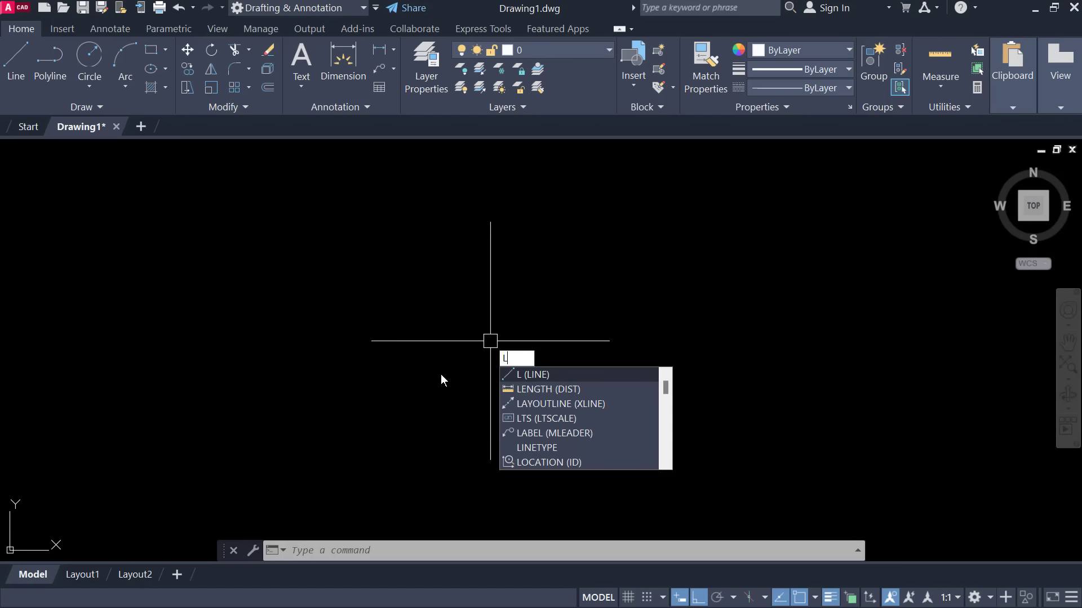
pyautogui.press('Return')
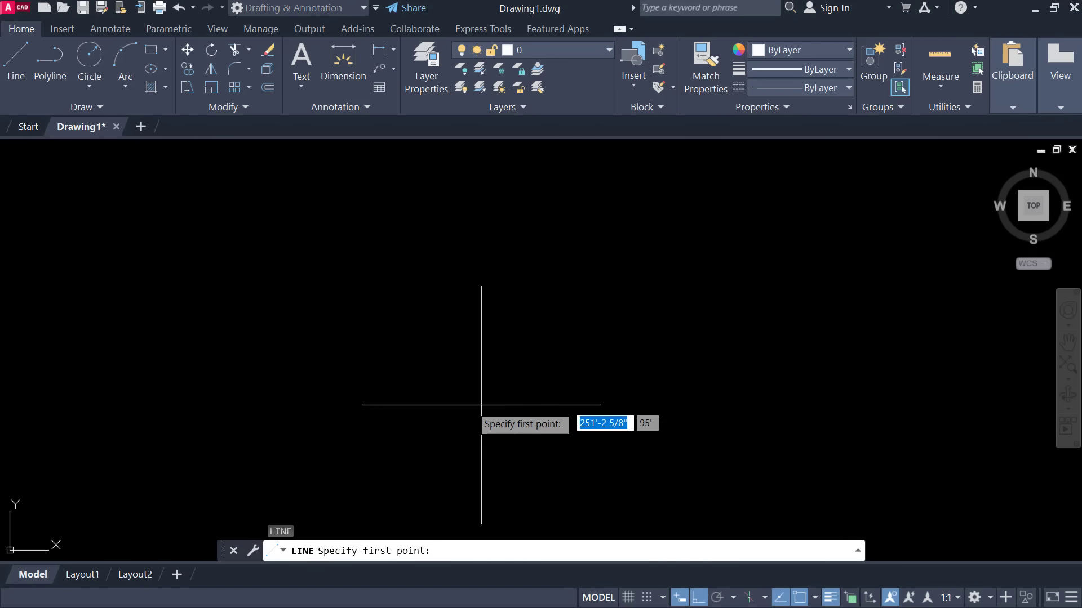
pyautogui.click(414, 405)
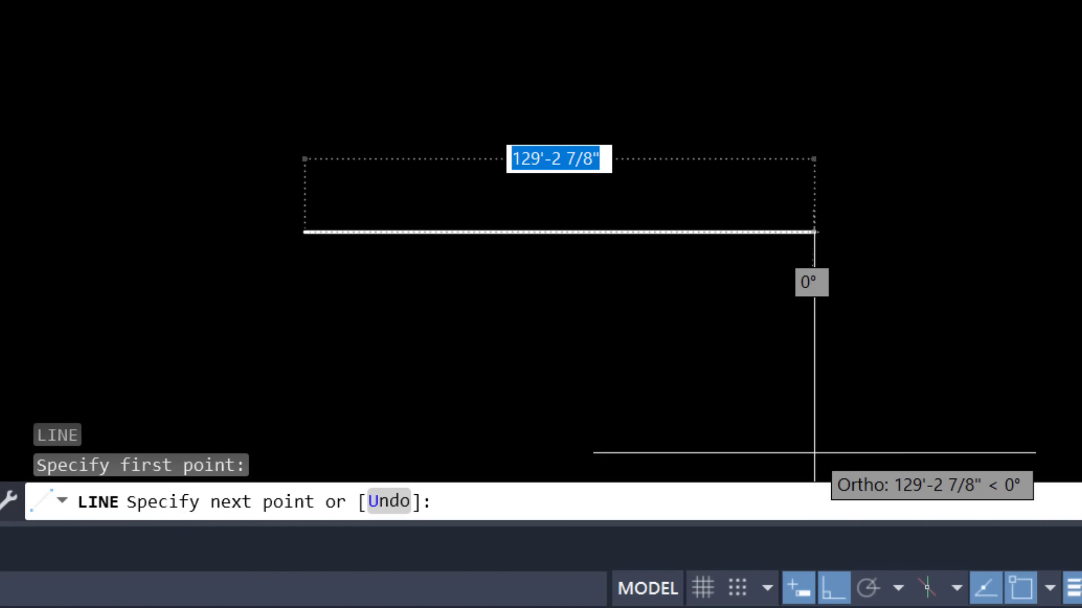
pyautogui.write('15')
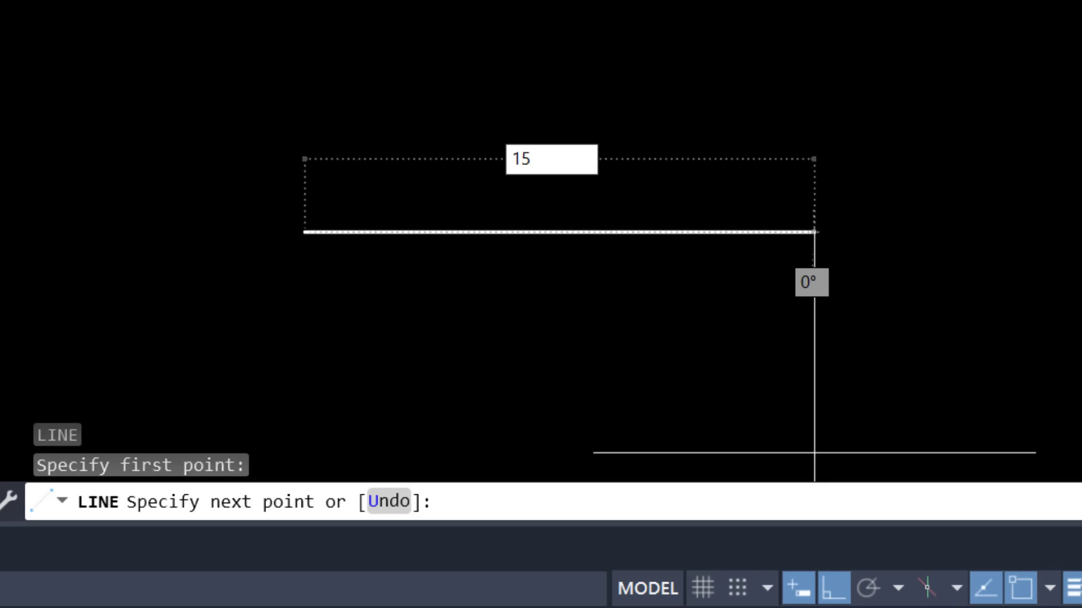
pyautogui.write("'")
pyautogui.press('BackSpace')
pyautogui.write('"')
pyautogui.press('BackSpace')
pyautogui.write("'")
pyautogui.press('Return')
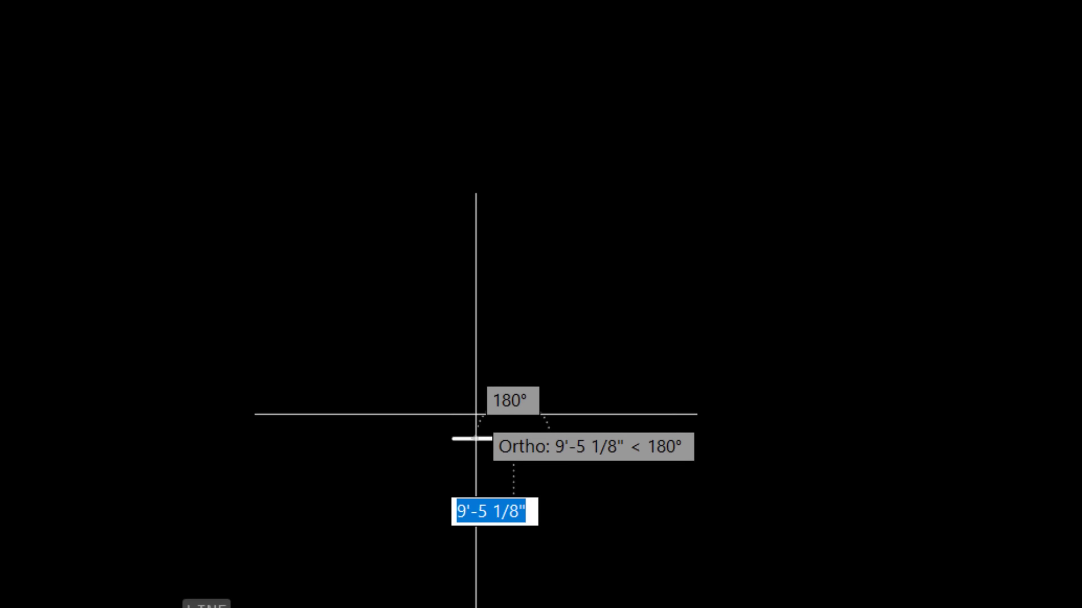
# Draw the 12' side and 15' top walls, closing the rectangle at the start point
pyautogui.scroll(4, 476, 415)
pyautogui.scroll(2, 476, 414)
pyautogui.scroll(2, 483, 474)
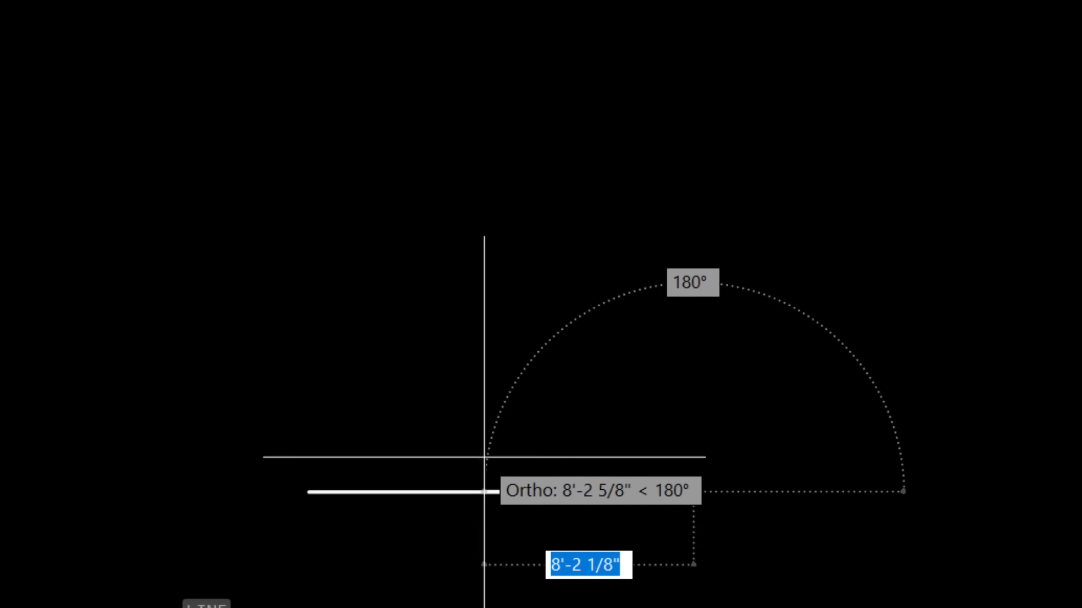
pyautogui.scroll(2, 486, 455)
pyautogui.scroll(-2, 783, 270)
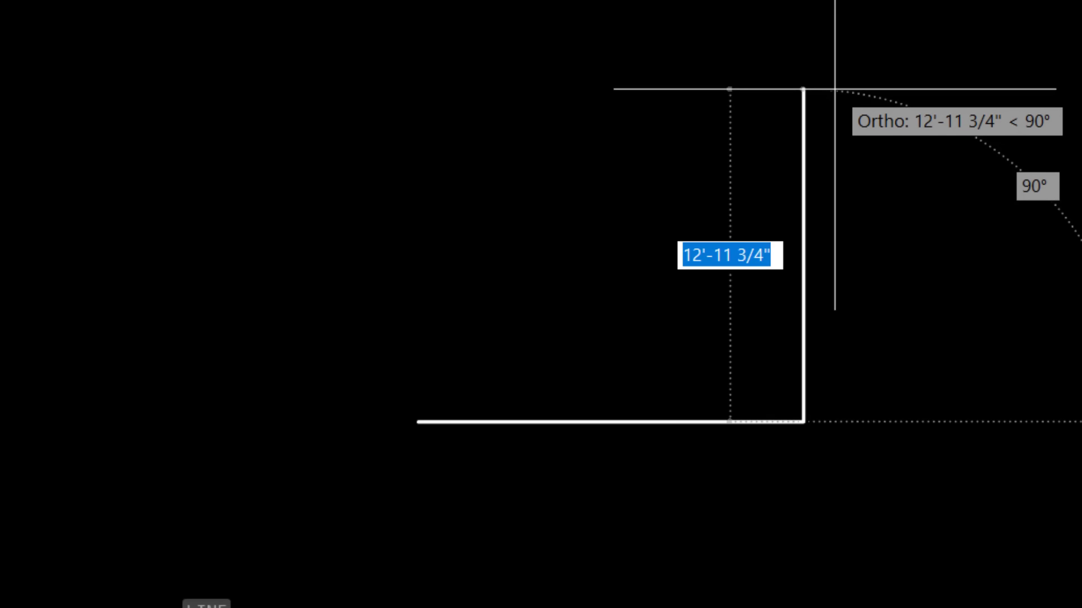
pyautogui.write('12')
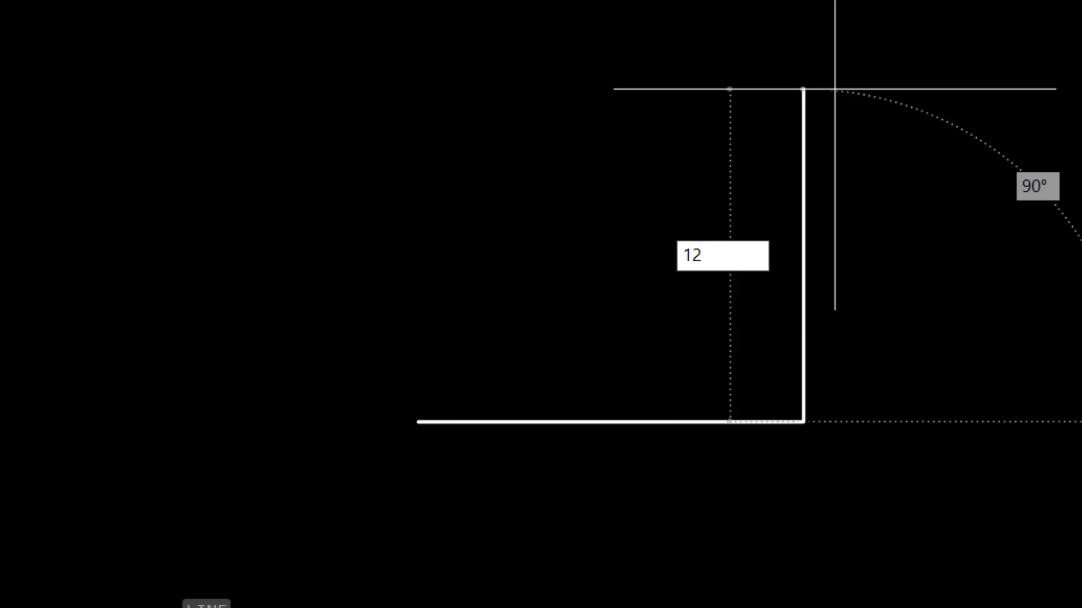
pyautogui.write("'")
pyautogui.press('Return')
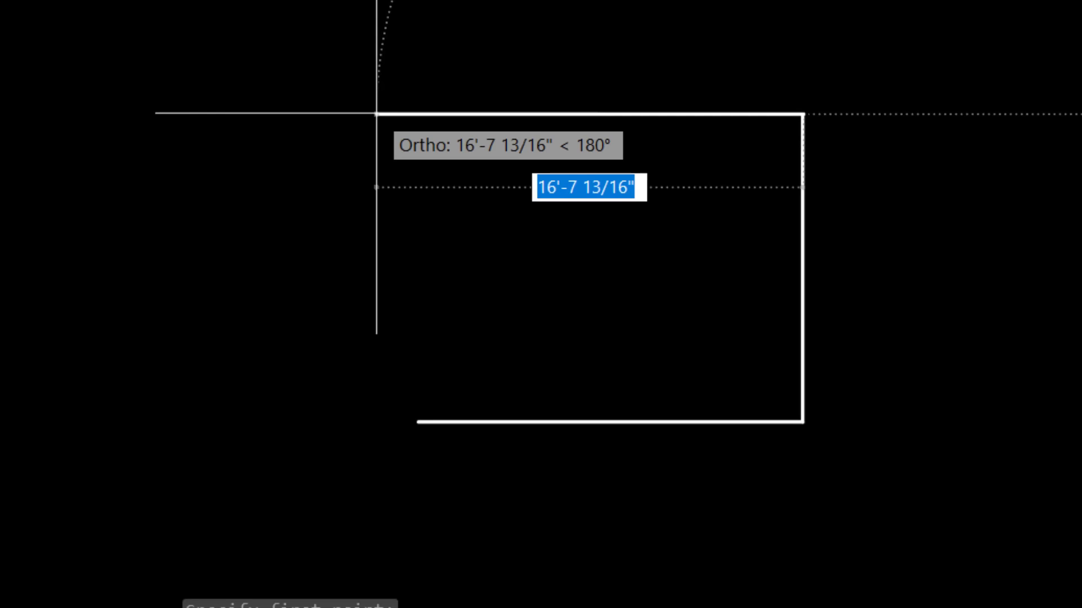
pyautogui.write('15')
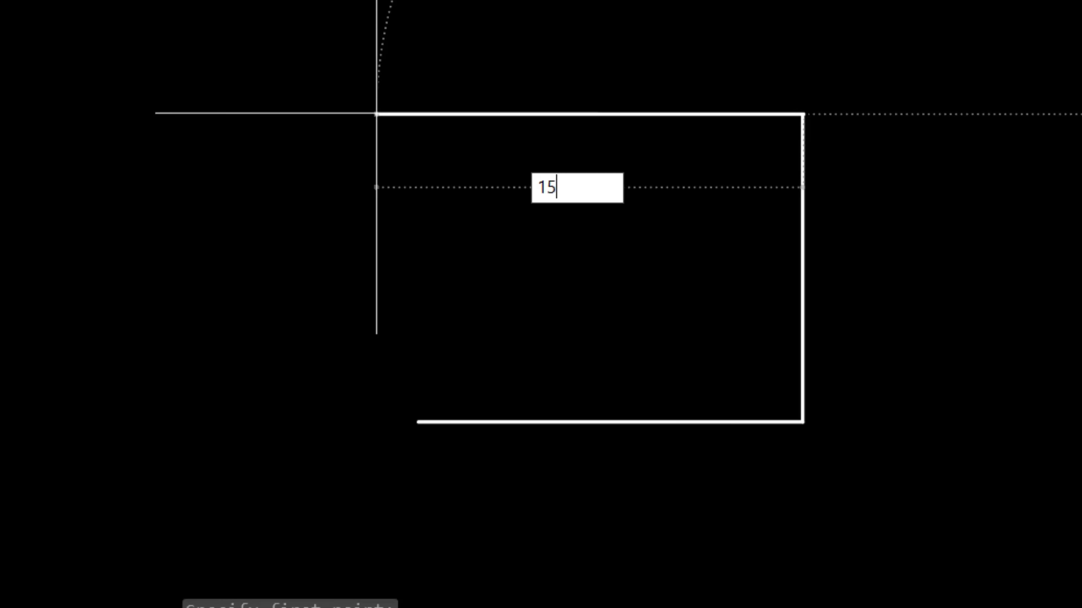
pyautogui.write("'")
pyautogui.press('Return')
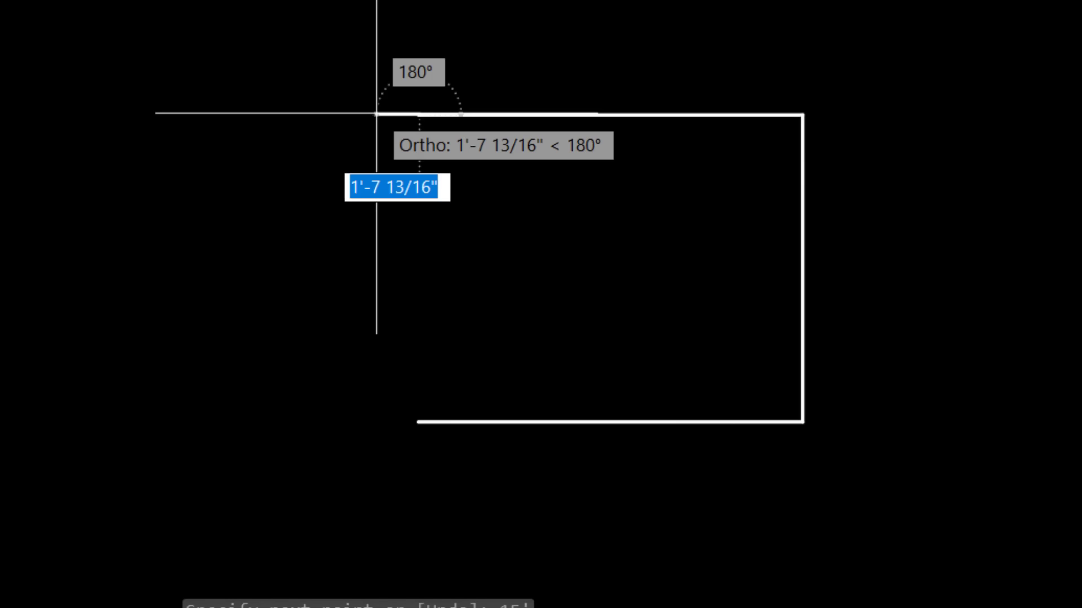
pyautogui.click(418, 421)
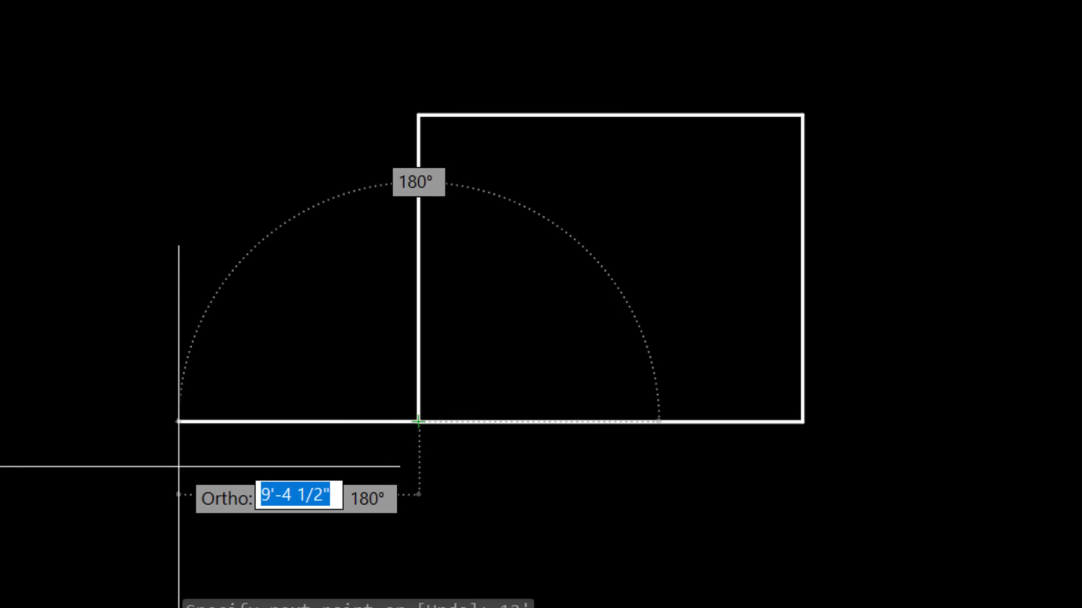
pyautogui.press('Escape')
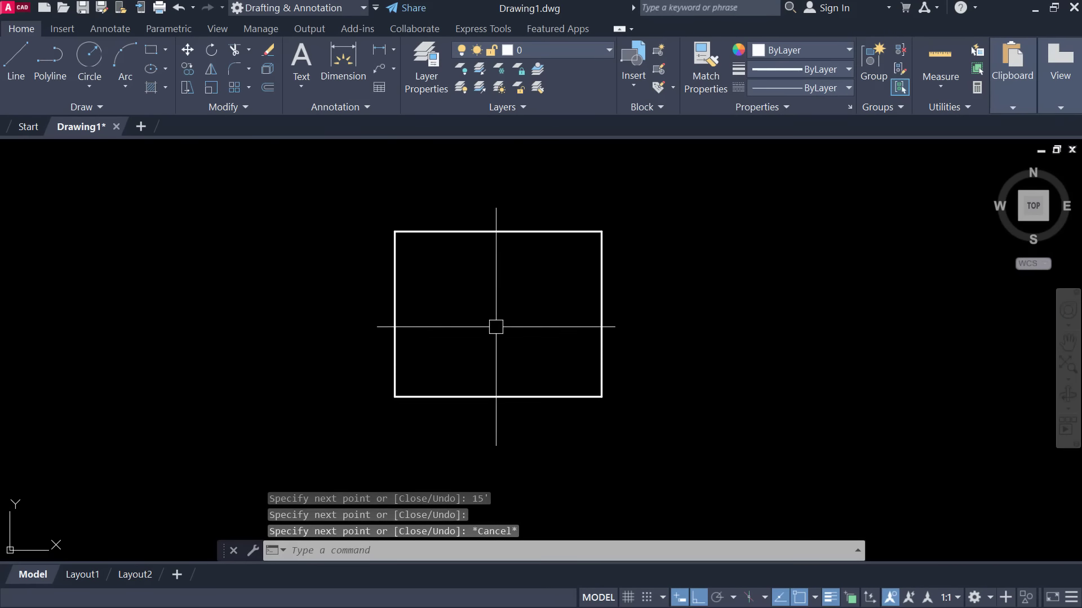
pyautogui.moveTo(496, 323)
pyautogui.mouseDown(button='middle')
pyautogui.moveTo(490, 366)
pyautogui.moveTo(500, 347)
pyautogui.mouseUp(button='middle')
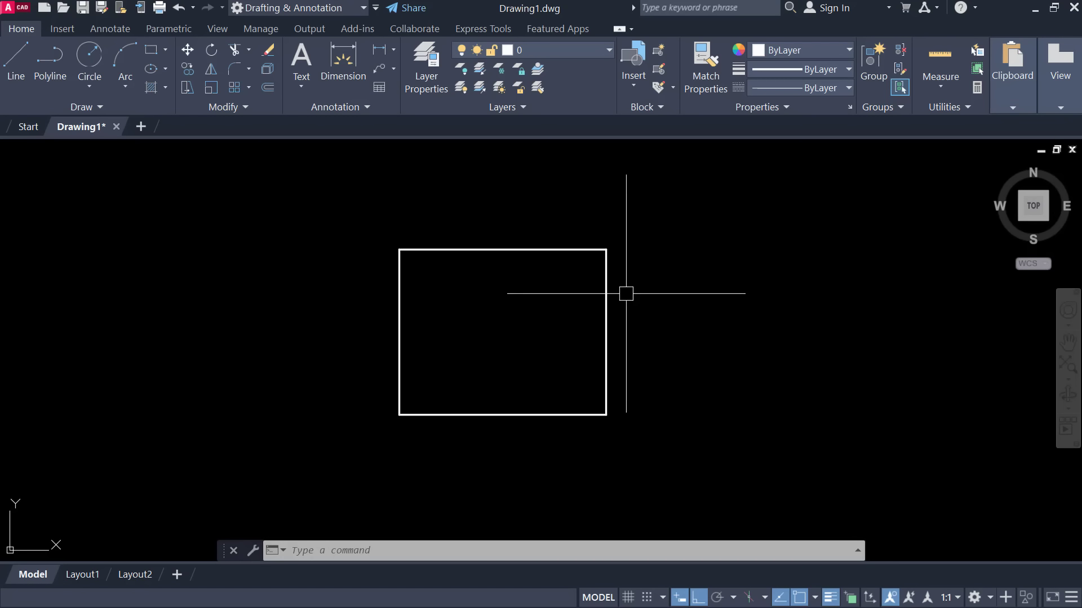
# Offset the rectangle's right edge 9" outward
pyautogui.write('O')
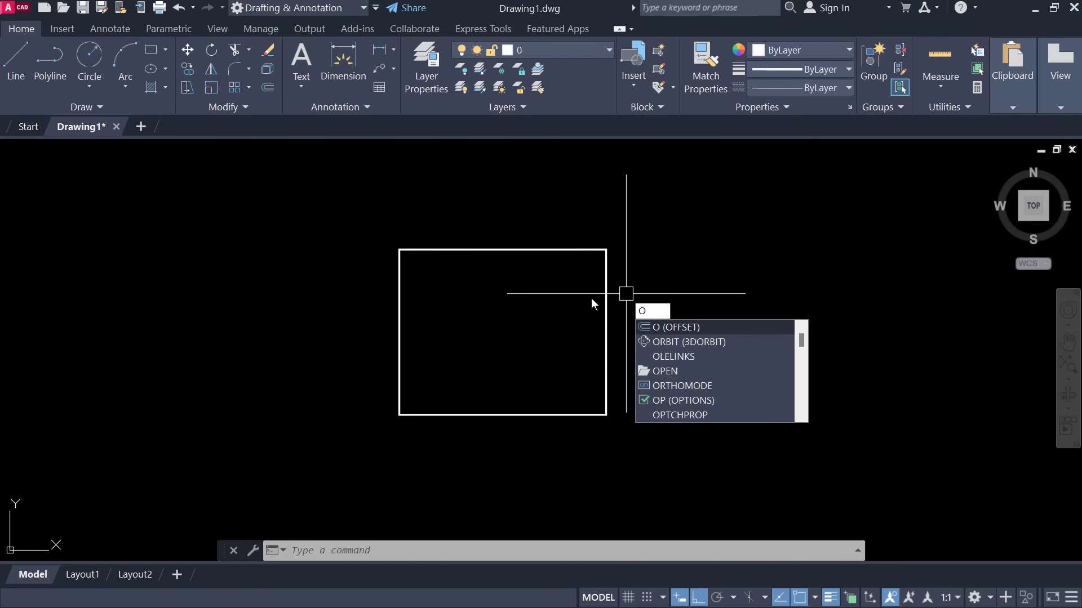
pyautogui.press('Return')
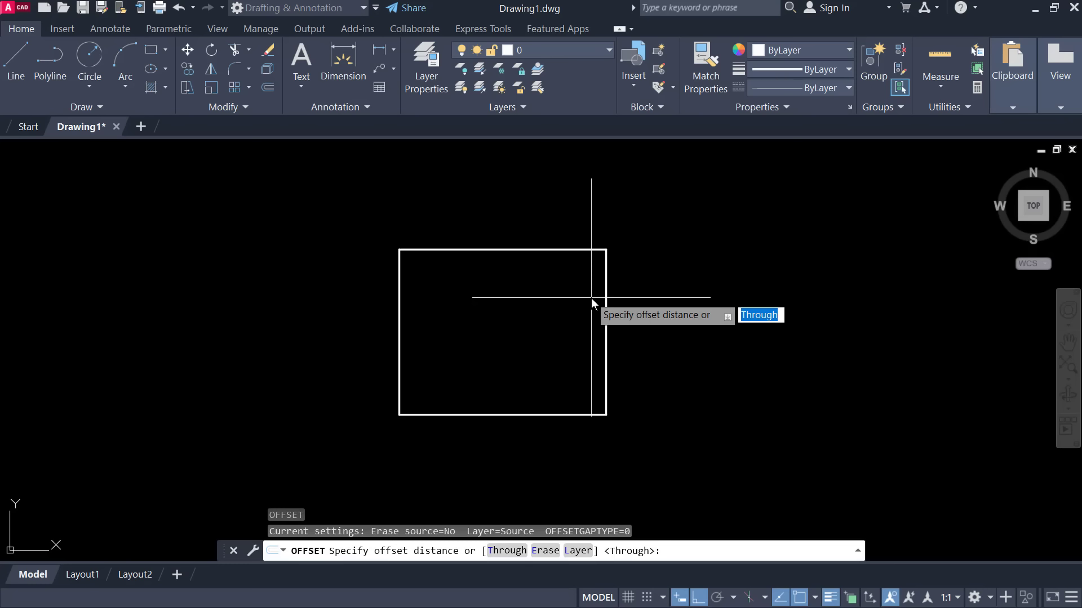
pyautogui.write('9')
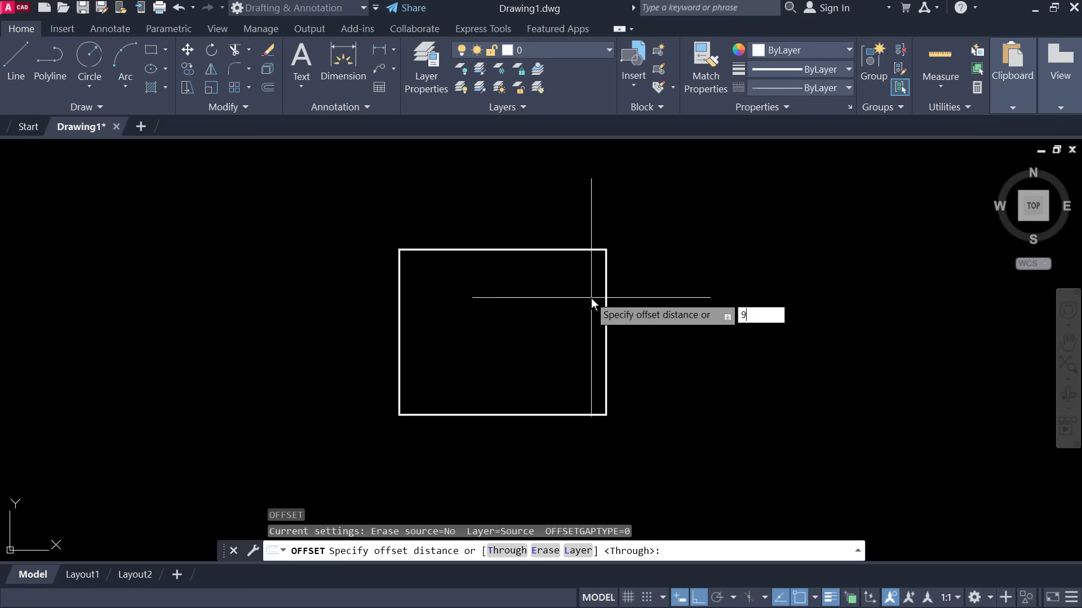
pyautogui.write('"')
pyautogui.press('Return')
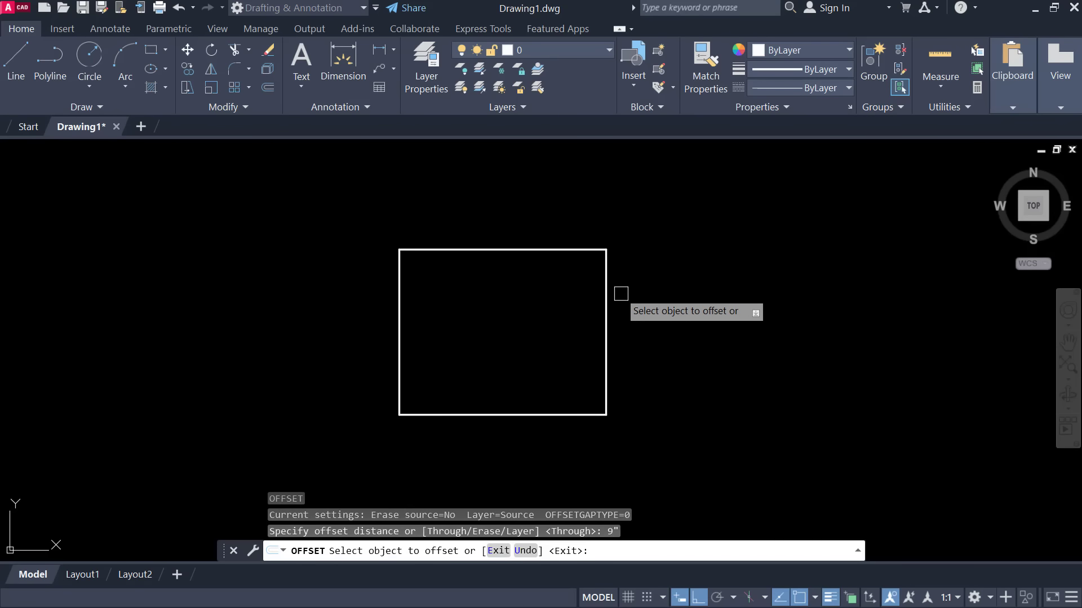
pyautogui.click(607, 294)
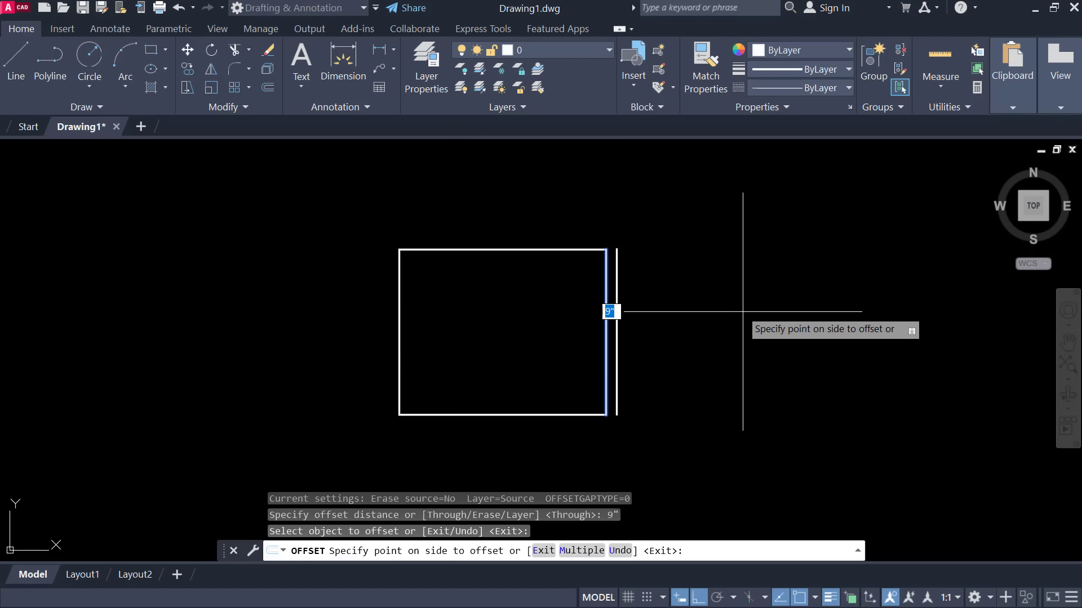
pyautogui.click(744, 312)
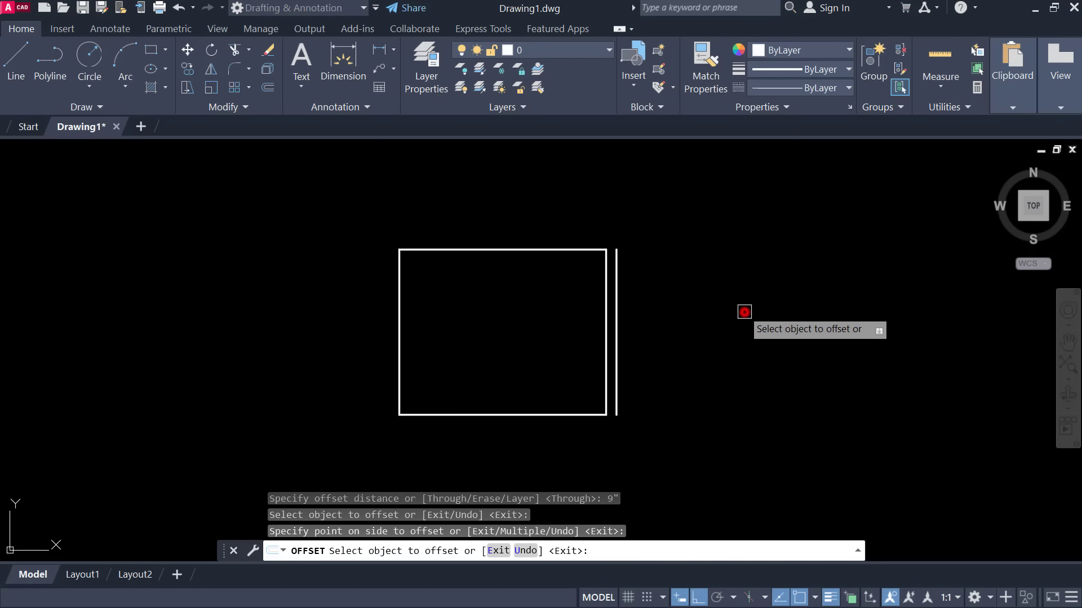
# Offset the top, left and bottom edges 9" outward as outer wall lines
pyautogui.click(523, 248)
pyautogui.click(524, 176)
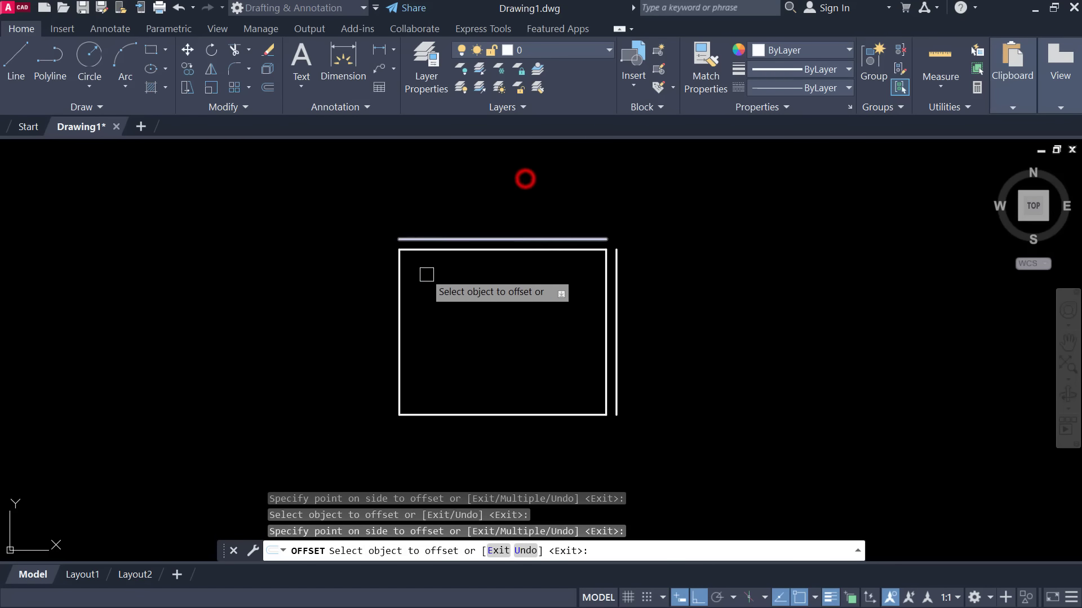
pyautogui.click(398, 304)
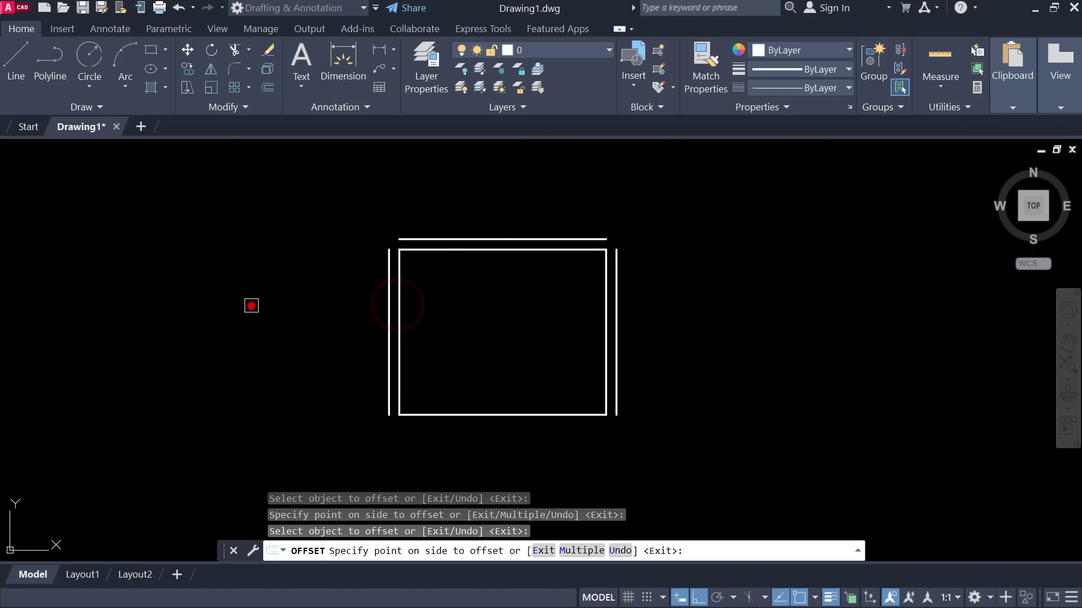
pyautogui.click(251, 305)
pyautogui.click(448, 416)
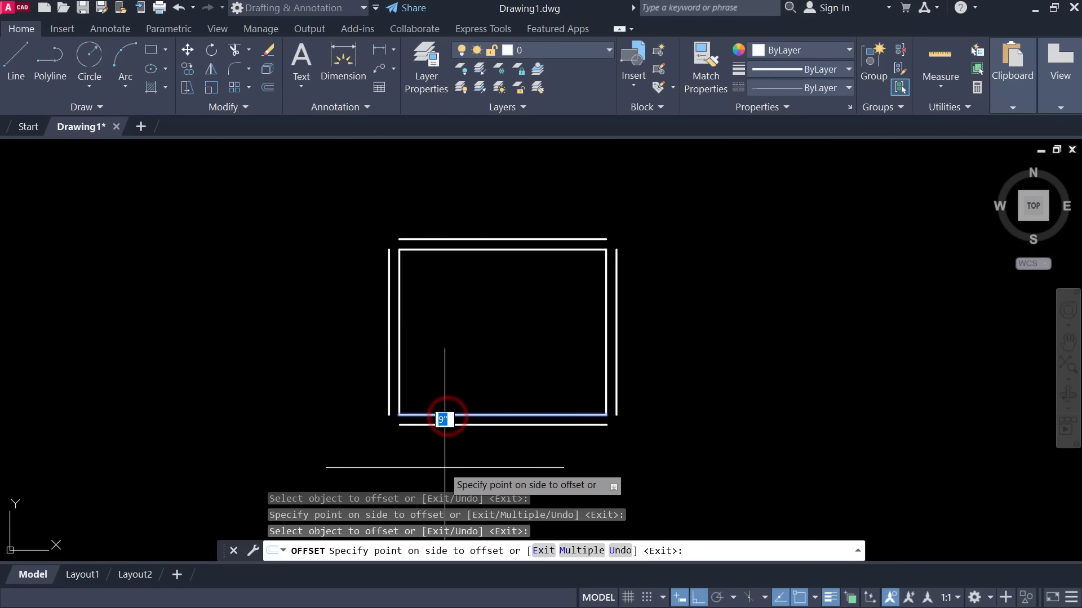
pyautogui.click(444, 468)
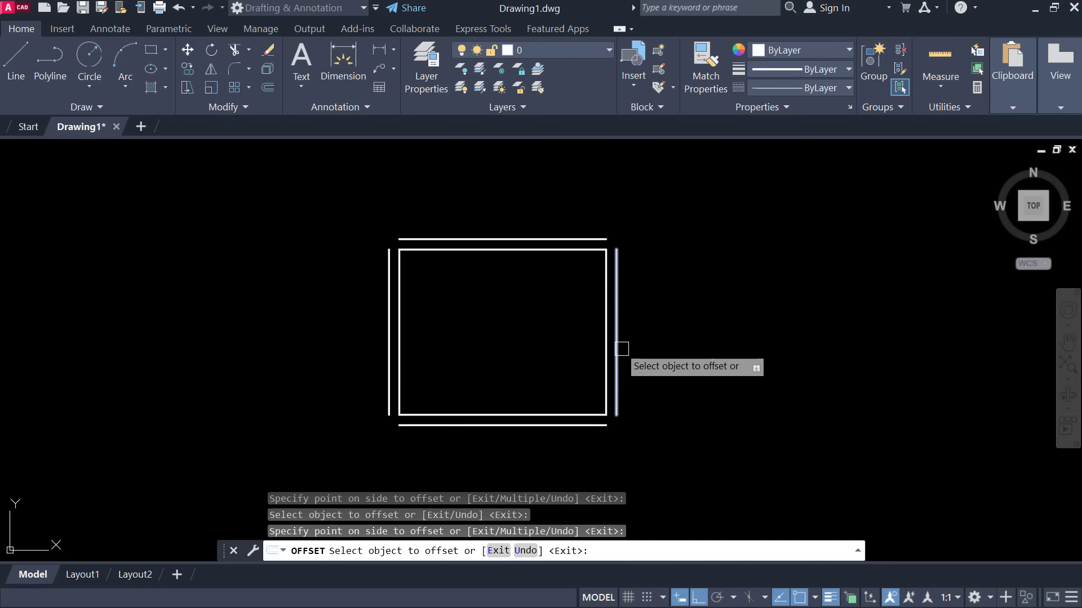
# Add four more repeated parallel lines beyond the right wall
pyautogui.click(617, 348)
pyautogui.click(698, 337)
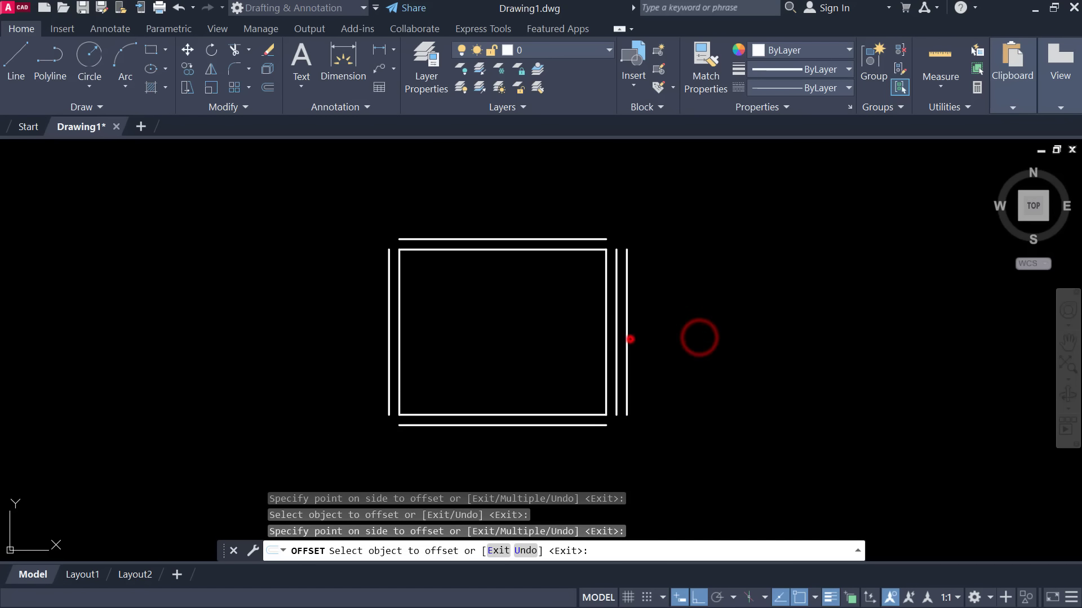
pyautogui.click(629, 343)
pyautogui.click(688, 345)
pyautogui.click(642, 336)
pyautogui.click(729, 332)
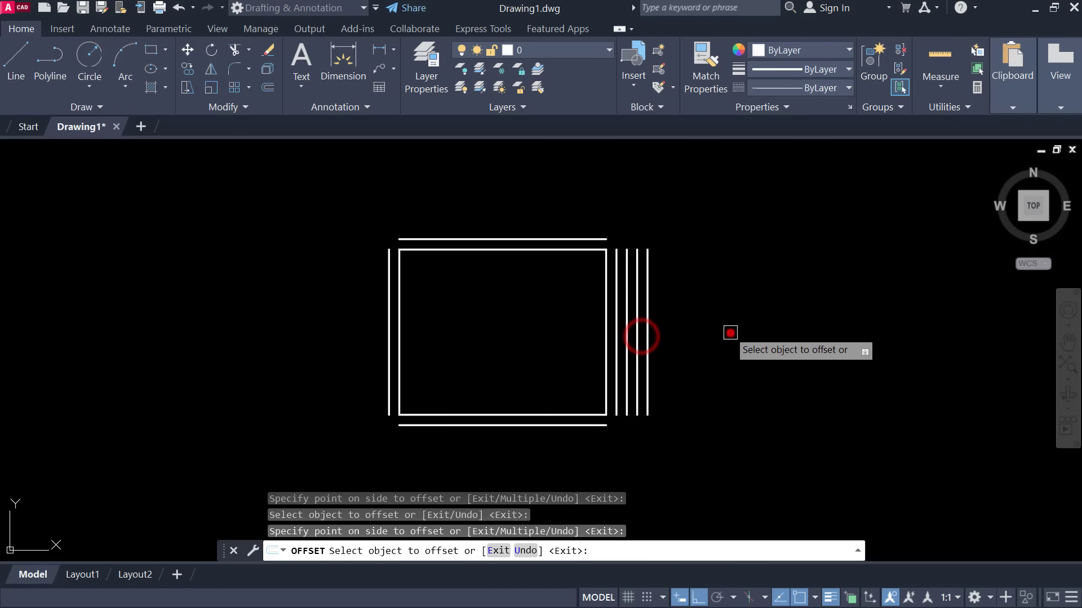
pyautogui.click(647, 338)
pyautogui.click(760, 344)
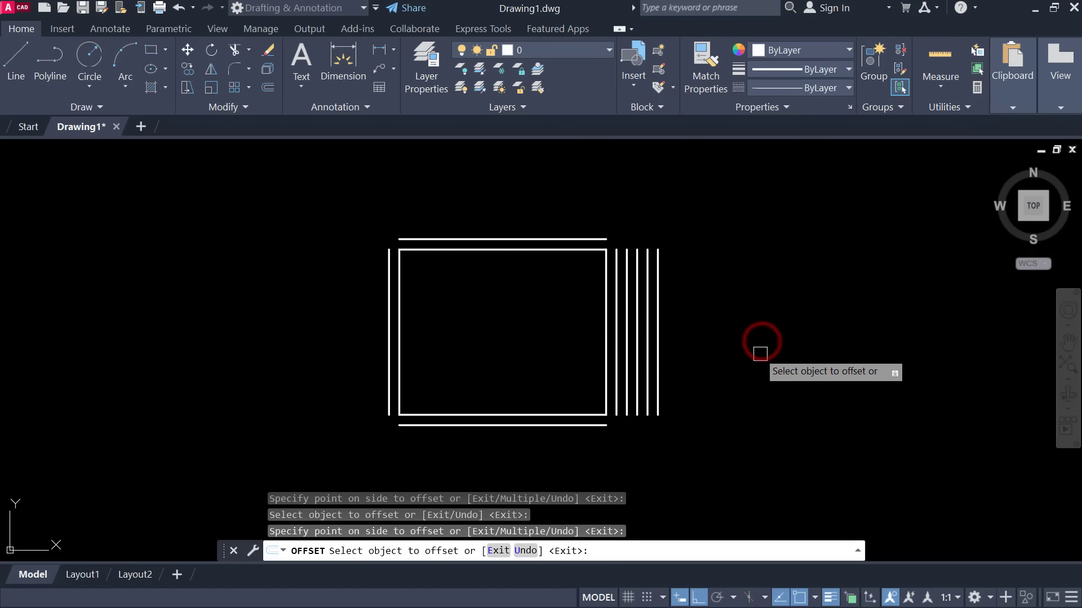
# Erase the four surplus parallel lines beside the right wall, keeping one outer line
pyautogui.press('Escape')
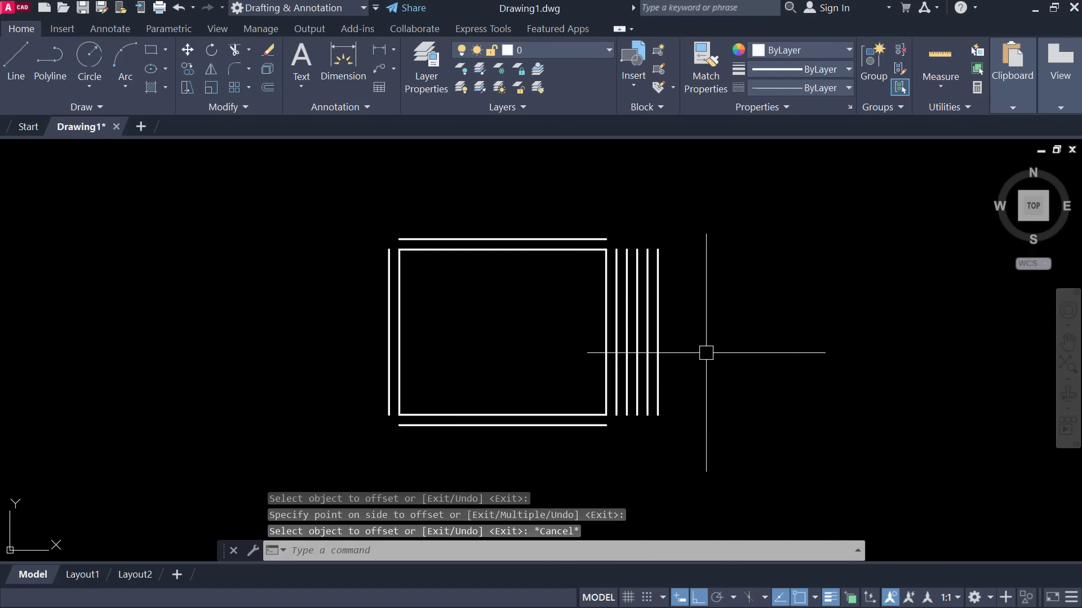
pyautogui.click(658, 339)
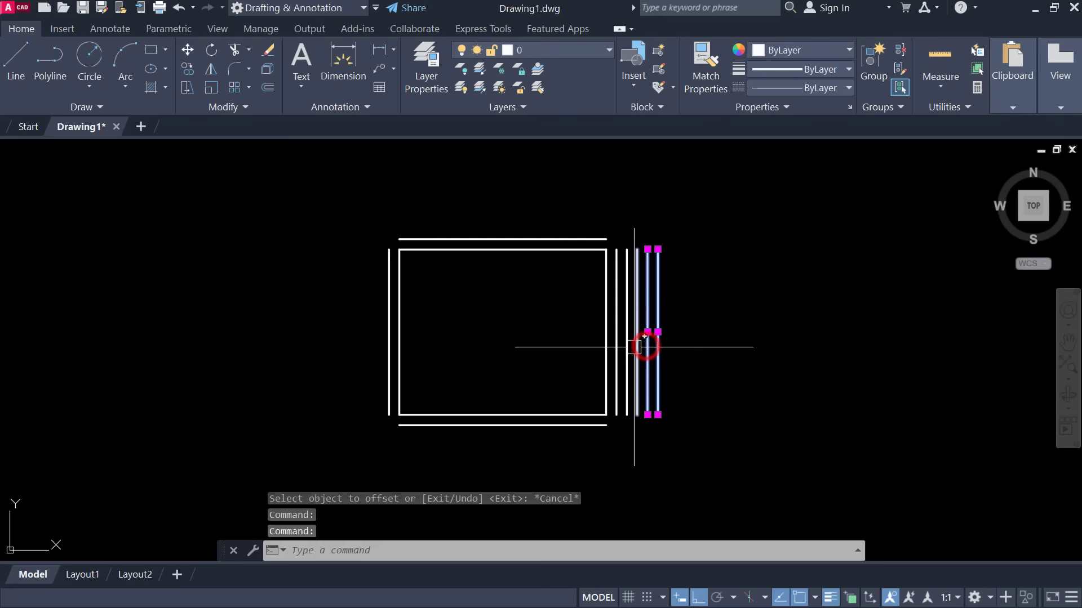
pyautogui.click(637, 346)
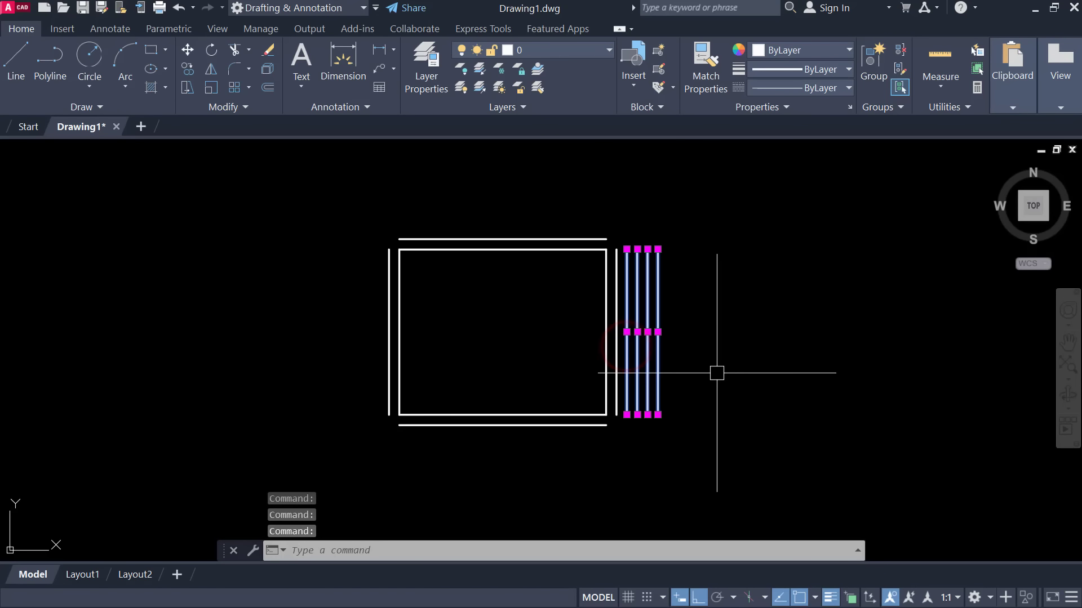
pyautogui.press('Delete')
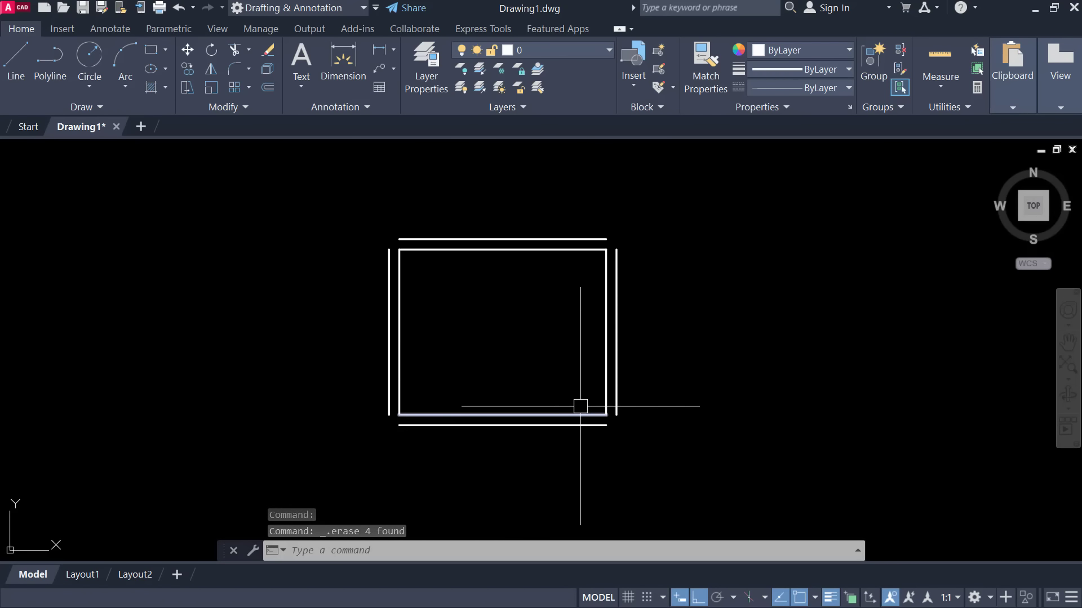
pyautogui.scroll(2, 580, 241)
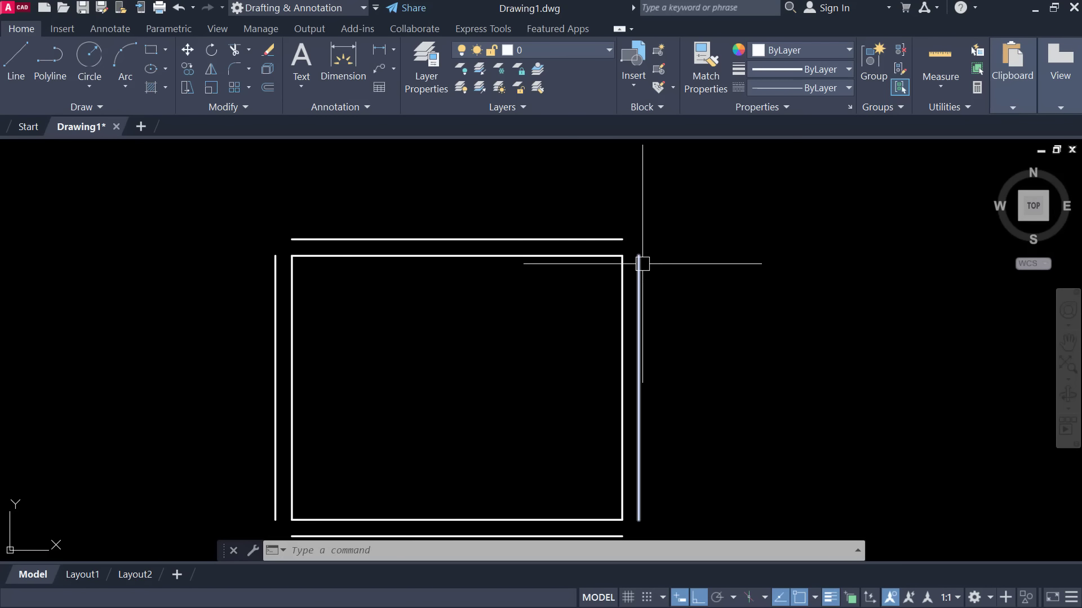
pyautogui.moveTo(643, 261)
pyautogui.mouseDown(button='middle')
pyautogui.moveTo(632, 224)
pyautogui.moveTo(694, 219)
pyautogui.mouseUp(button='middle')
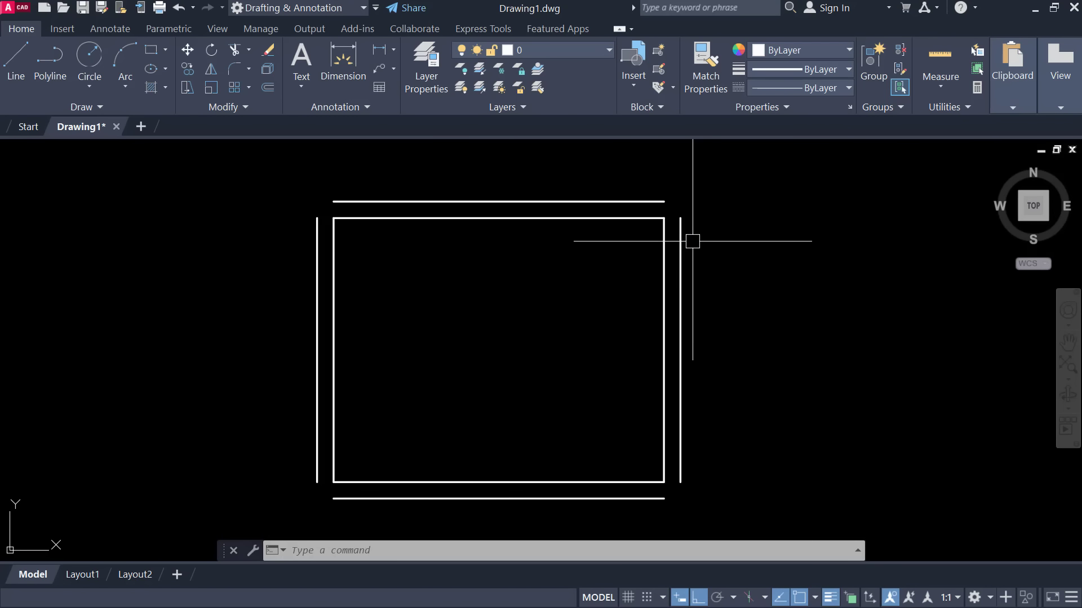
pyautogui.scroll(3, 677, 201)
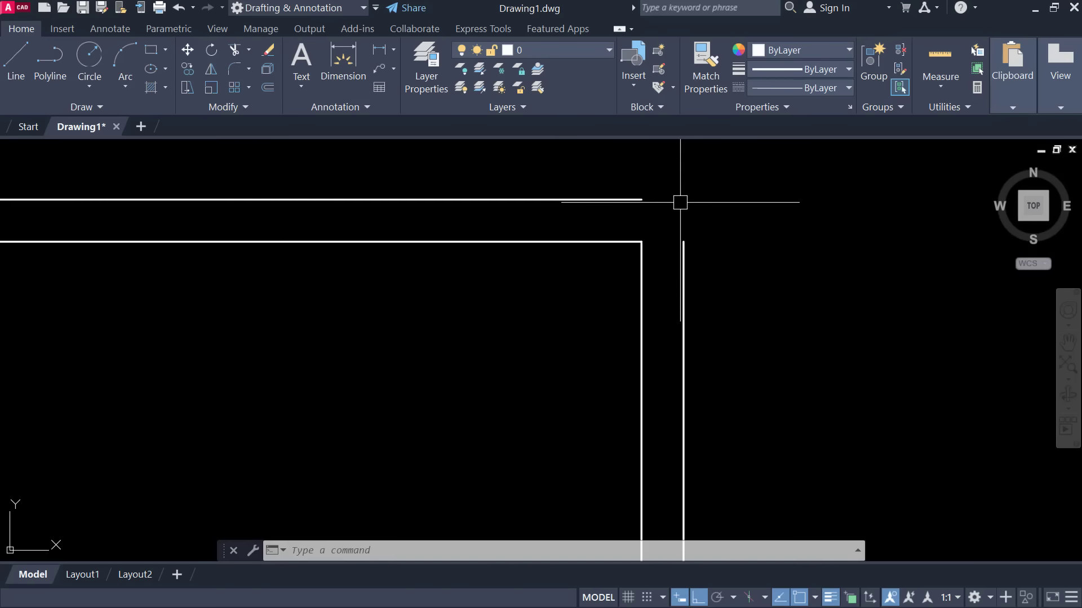
pyautogui.click(683, 262)
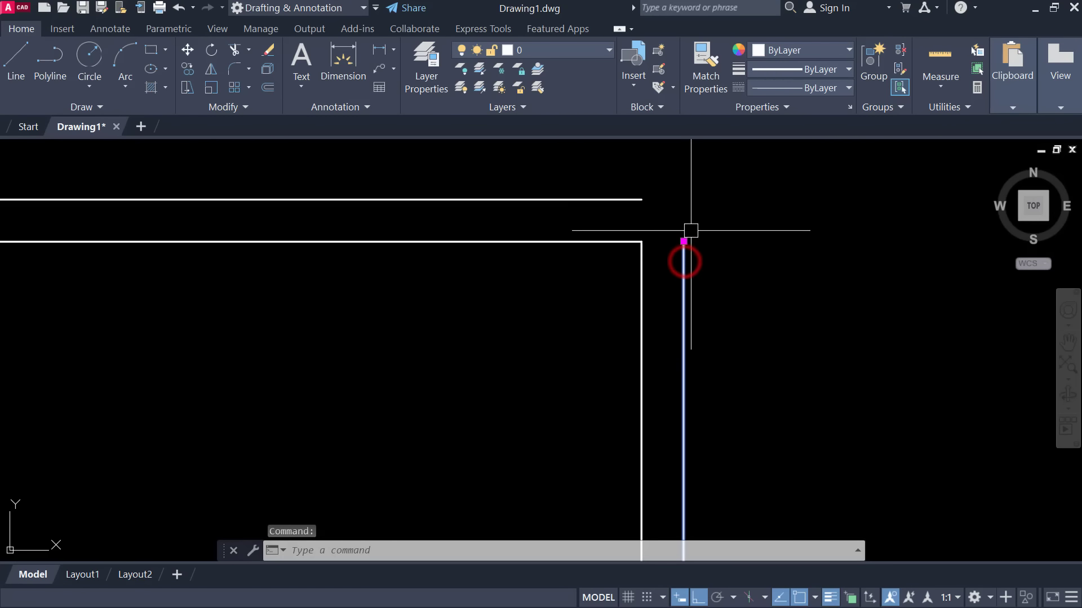
pyautogui.click(683, 241)
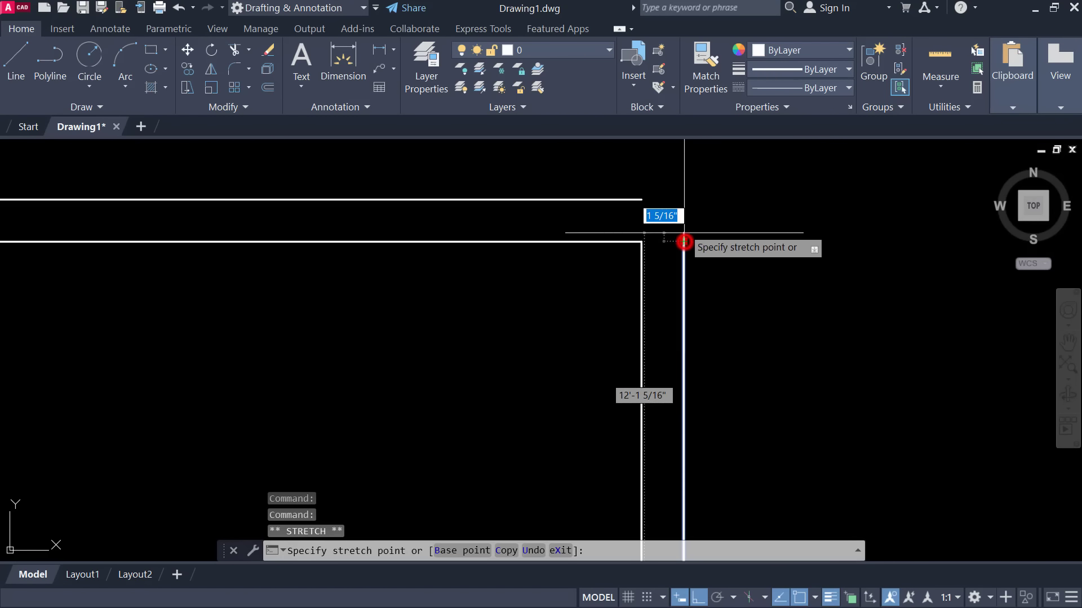
pyautogui.click(684, 178)
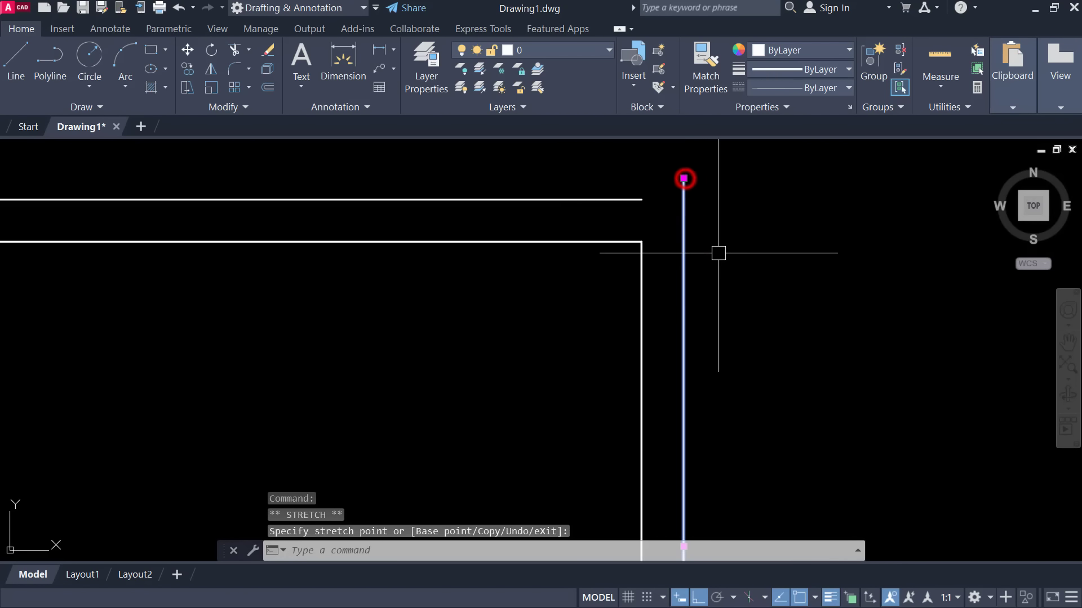
pyautogui.click(627, 201)
pyautogui.click(642, 199)
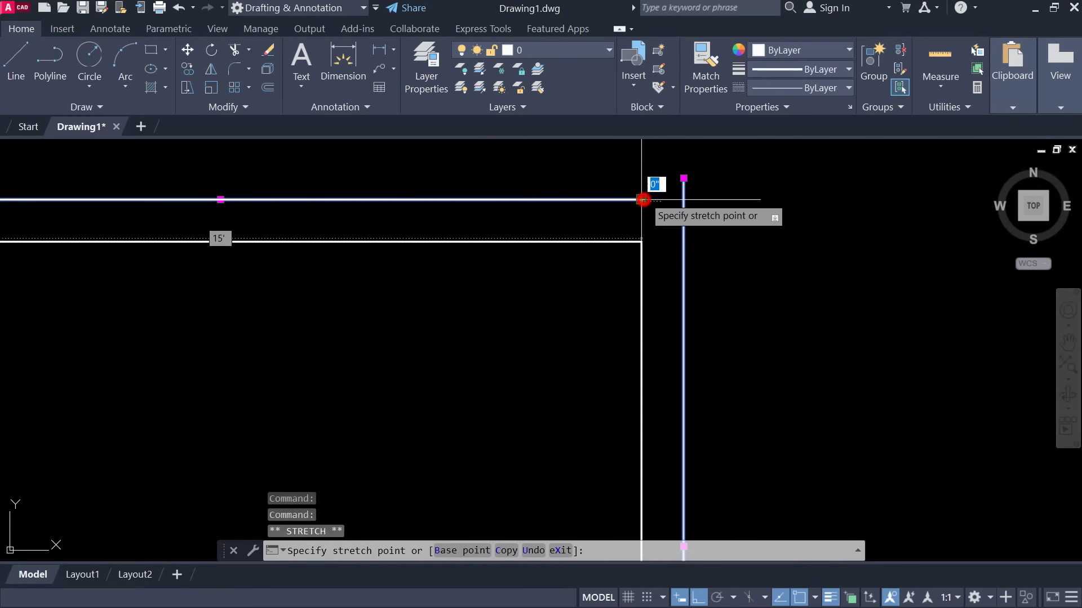
pyautogui.click(680, 199)
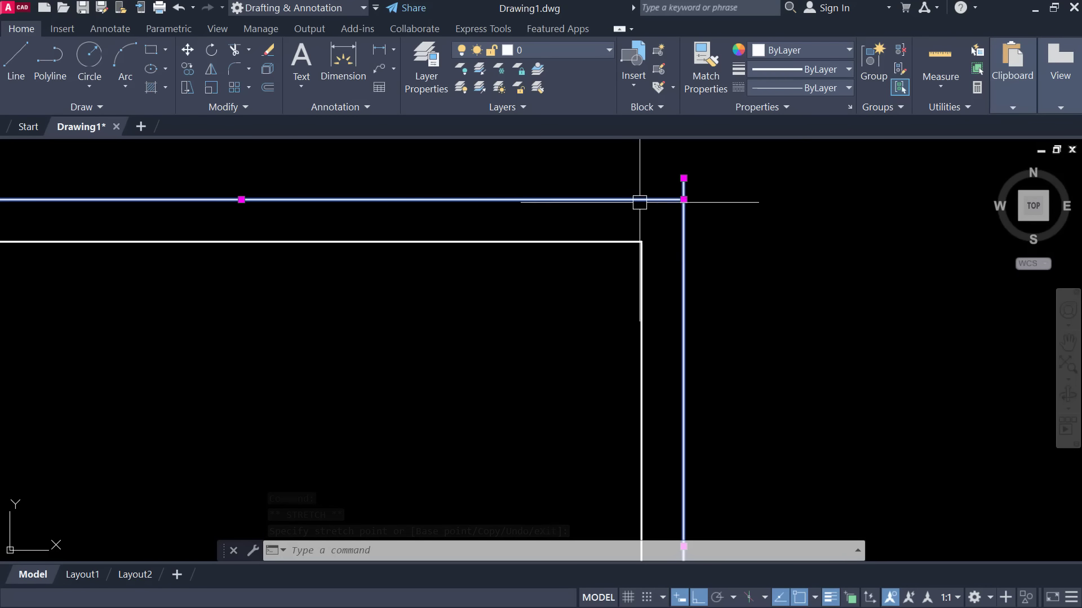
pyautogui.hotkey('ctrl', 'z')
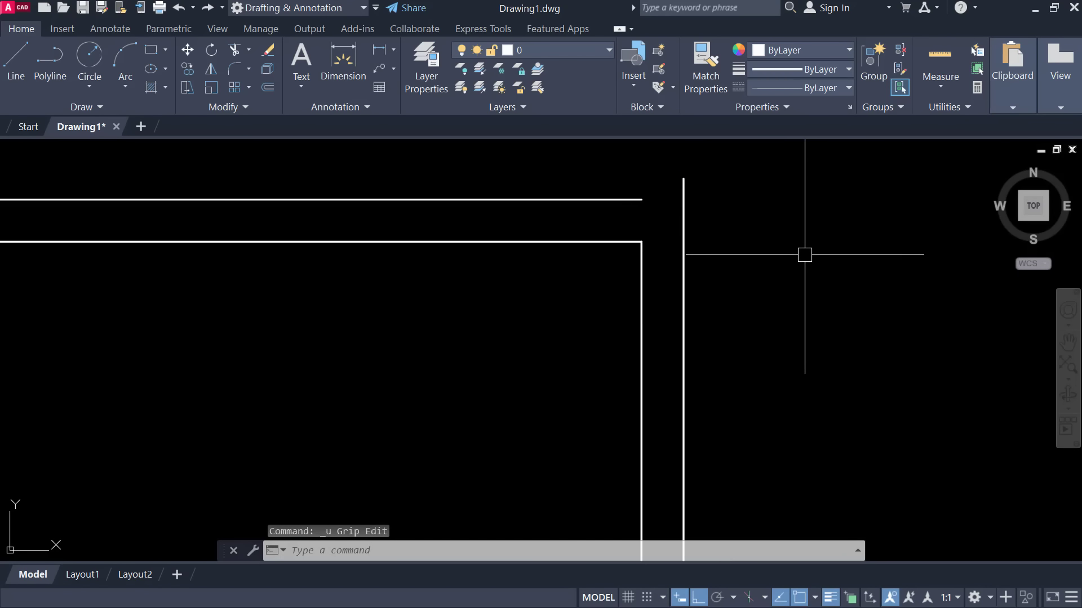
pyautogui.hotkey('ctrl', 'z')
pyautogui.write('F')
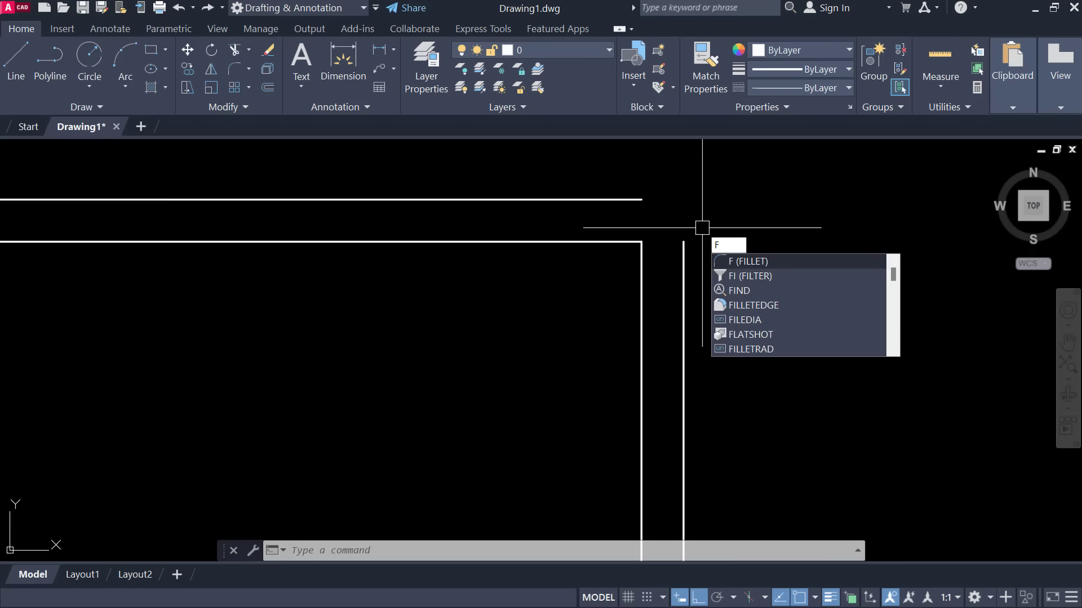
# Fillet the outer top and outer right wall lines with radius 0 into a sharp corner
pyautogui.press('Return')
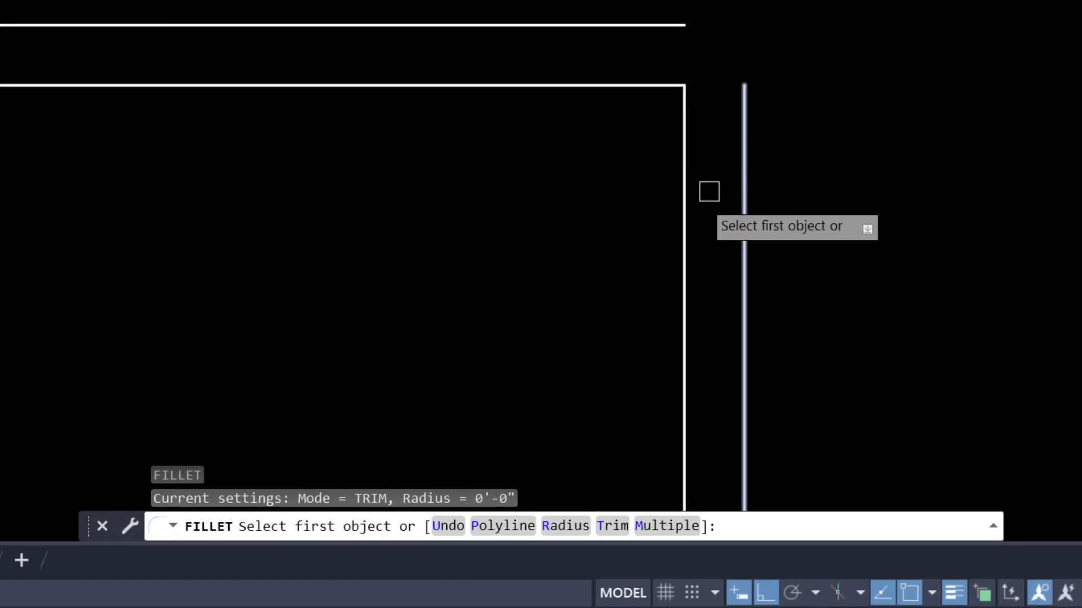
pyautogui.click(565, 529)
pyautogui.write('0')
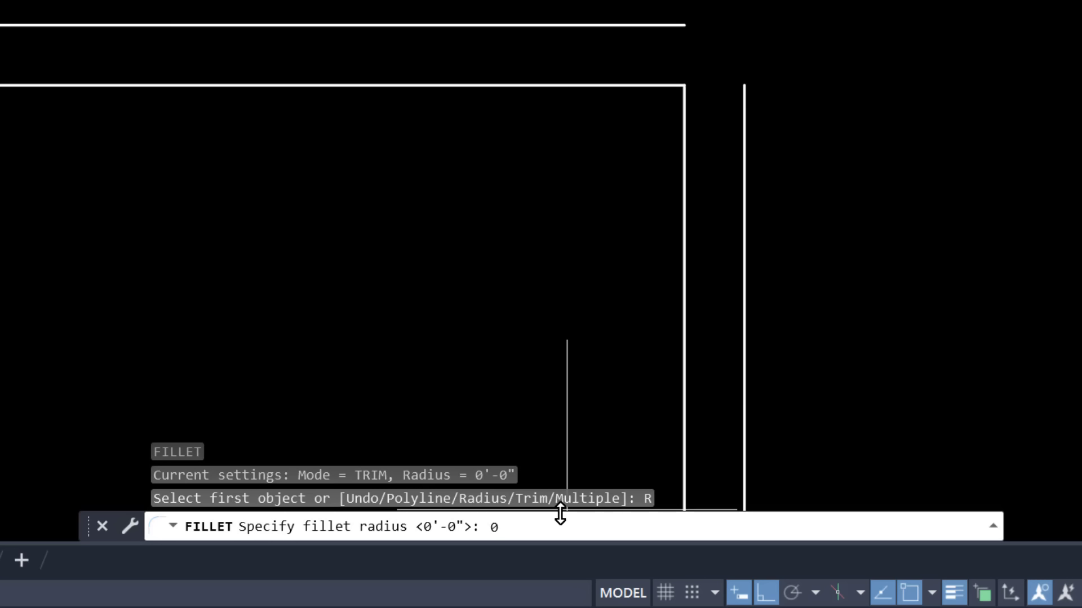
pyautogui.press('Return')
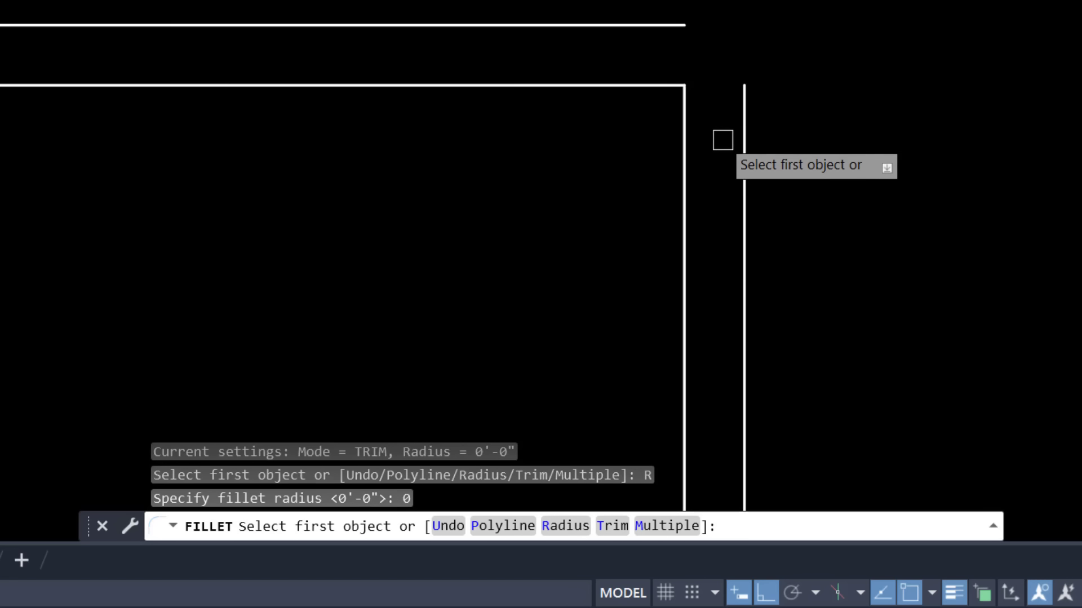
pyautogui.click(649, 25)
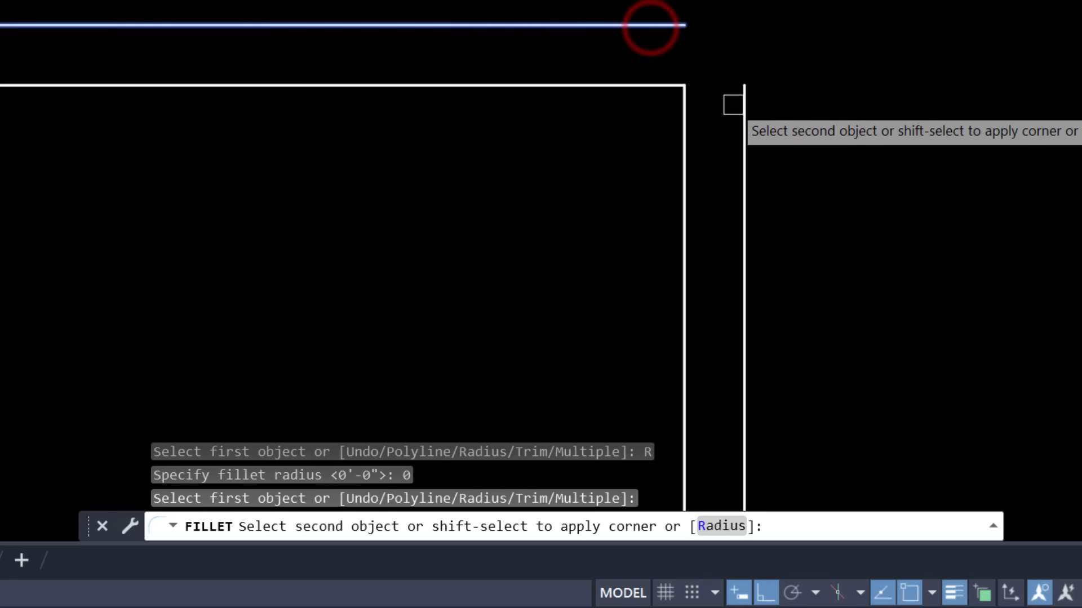
pyautogui.click(744, 112)
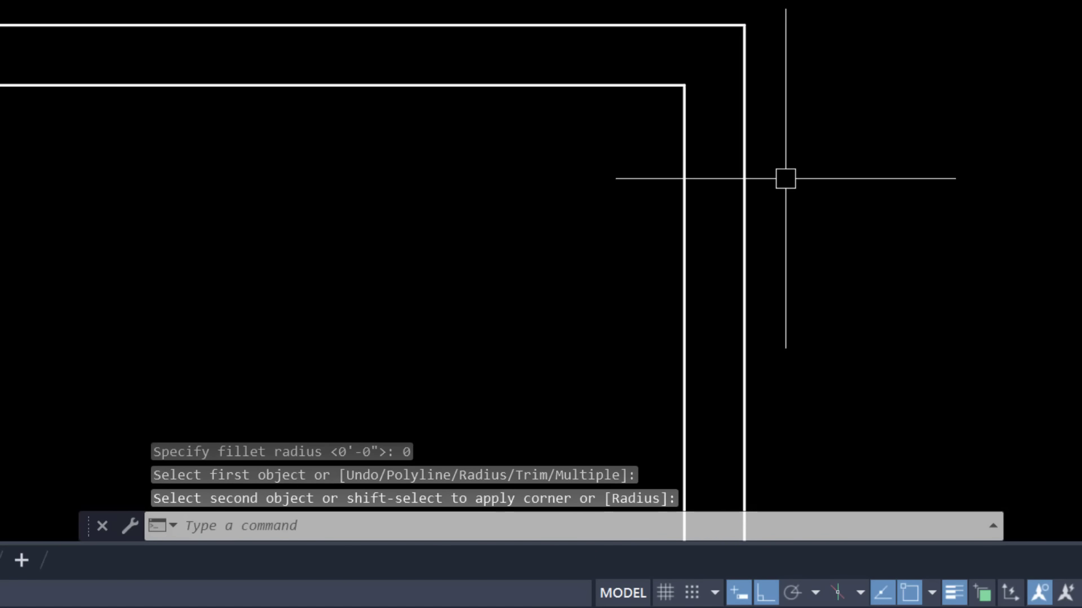
# Pan and zoom in on the open lower-right corner of the double-line walls
pyautogui.scroll(-6, 785, 178)
pyautogui.scroll(3, 777, 405)
pyautogui.scroll(3, 783, 409)
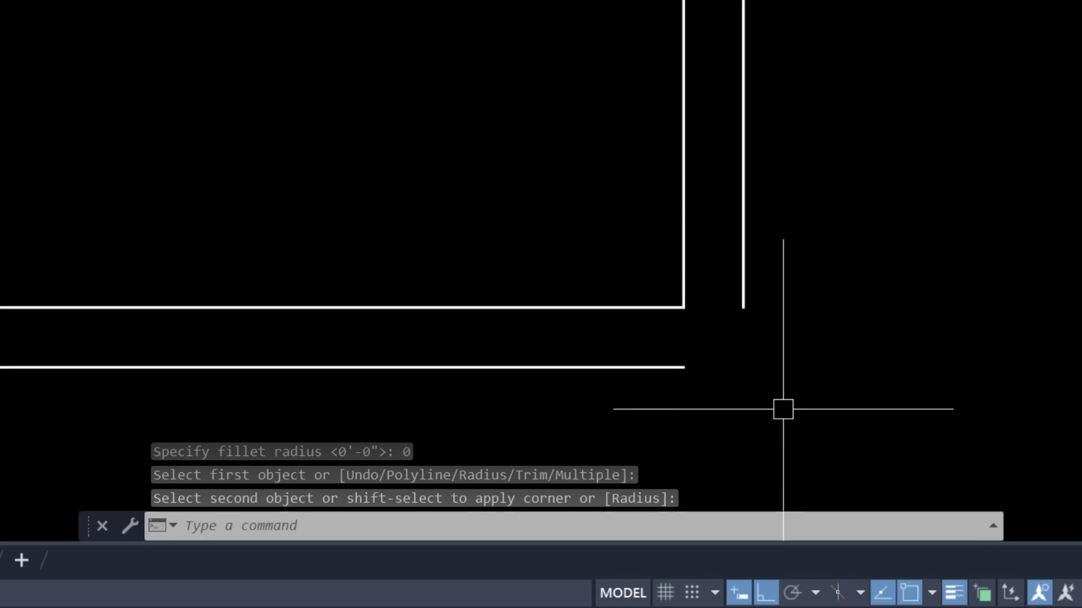
pyautogui.scroll(-3, 671, 324)
pyautogui.scroll(-2, 548, 198)
pyautogui.scroll(4, 475, 167)
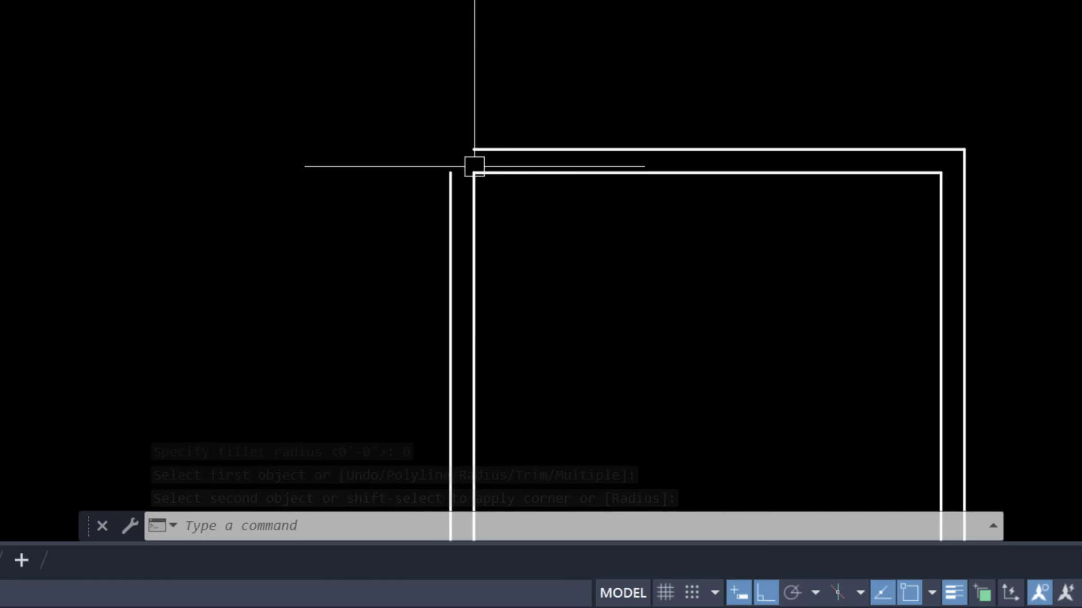
pyautogui.scroll(-3, 475, 167)
pyautogui.scroll(3, 480, 295)
pyautogui.scroll(-3, 467, 314)
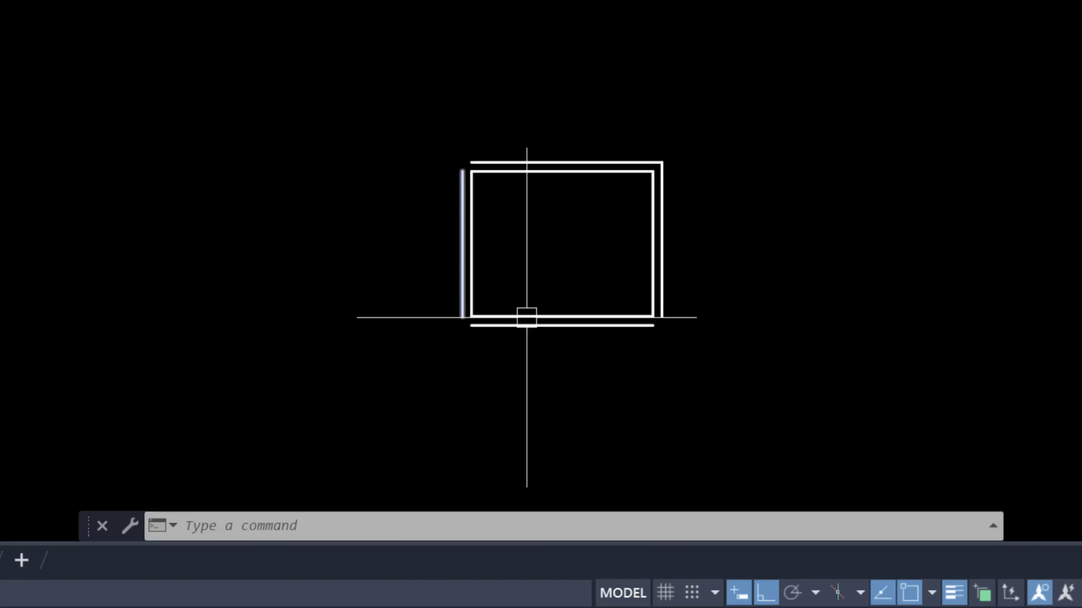
pyautogui.scroll(3, 654, 317)
pyautogui.scroll(-3, 656, 317)
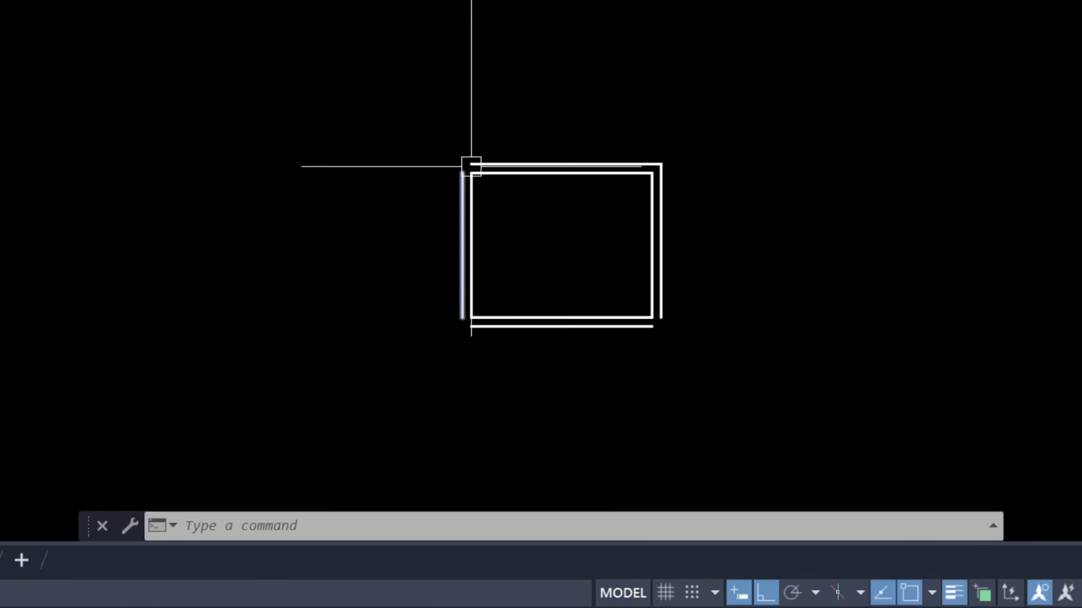
pyautogui.scroll(3, 471, 166)
pyautogui.scroll(3, 454, 173)
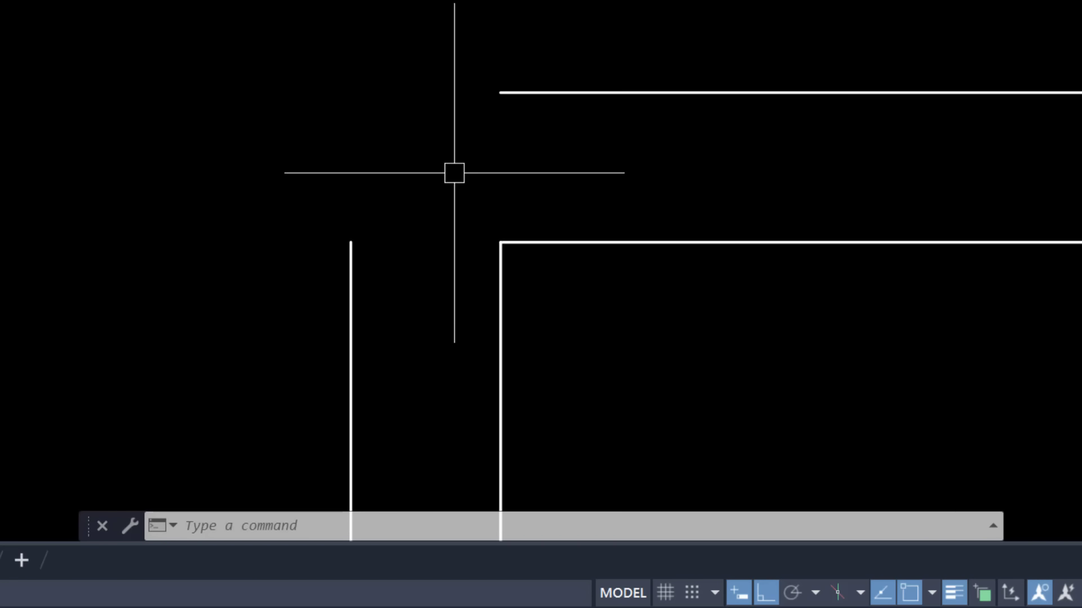
pyautogui.scroll(-3, 455, 173)
pyautogui.scroll(-3, 454, 174)
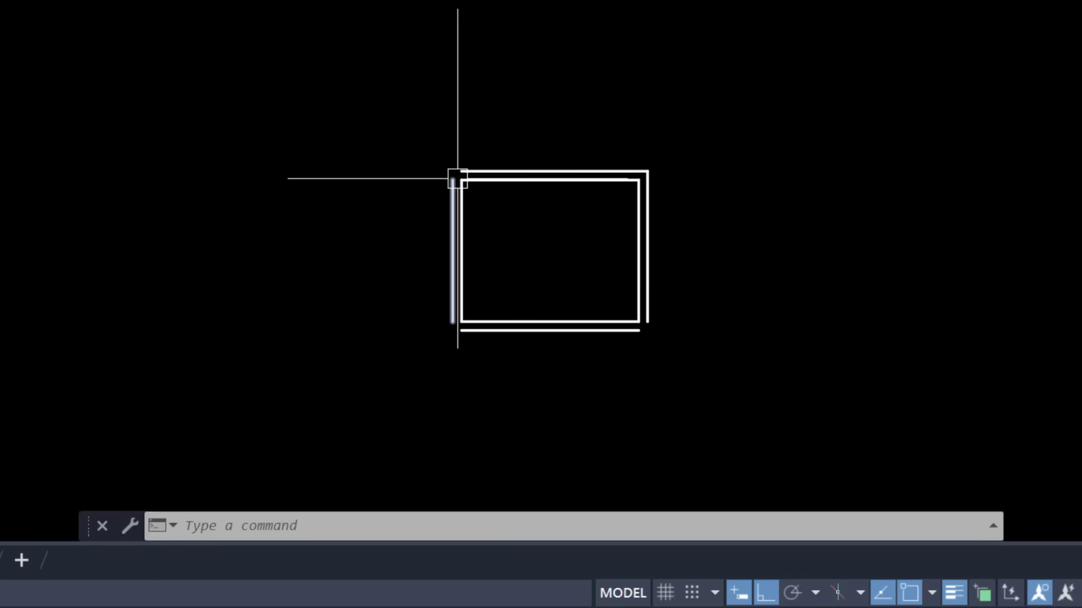
pyautogui.scroll(5, 459, 175)
pyautogui.scroll(6, 456, 175)
pyautogui.scroll(-3, 456, 176)
pyautogui.scroll(-5, 456, 175)
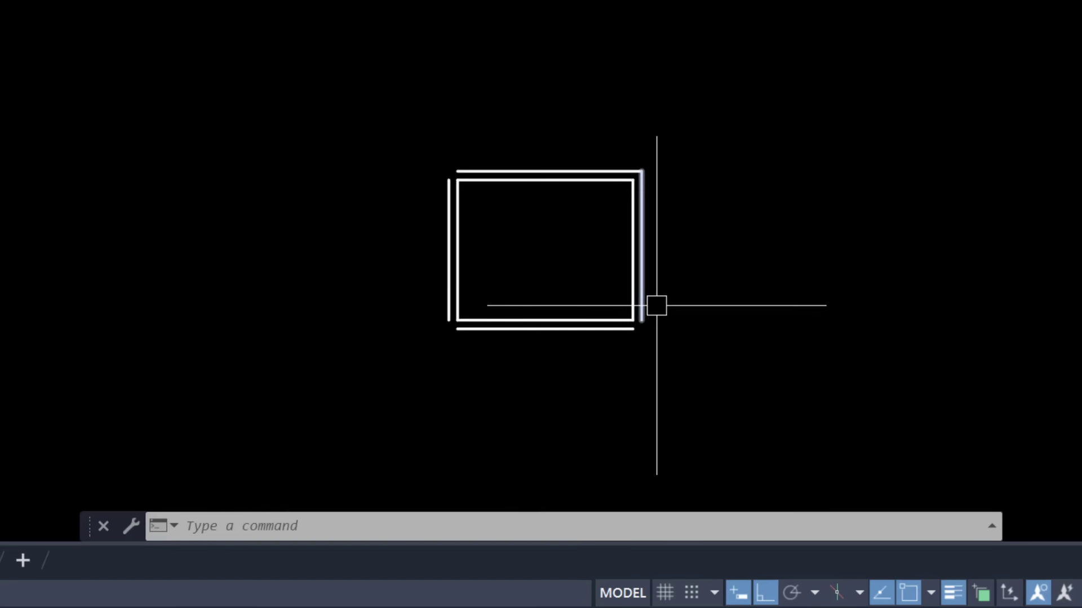
pyautogui.scroll(3, 563, 372)
pyautogui.moveTo(536, 377)
pyautogui.mouseDown(button='middle')
pyautogui.moveTo(829, 307)
pyautogui.moveTo(605, 312)
pyautogui.moveTo(244, 397)
pyautogui.mouseUp(button='middle')
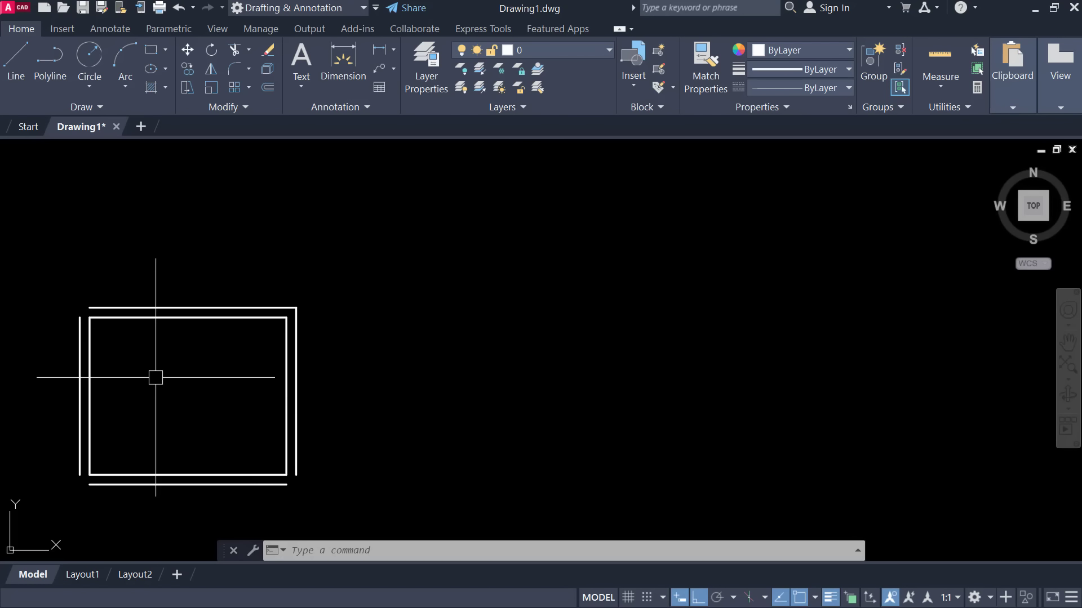
pyautogui.moveTo(155, 378)
pyautogui.mouseDown(button='middle')
pyautogui.moveTo(657, 404)
pyautogui.moveTo(793, 445)
pyautogui.moveTo(333, 486)
pyautogui.moveTo(149, 485)
pyautogui.moveTo(164, 330)
pyautogui.moveTo(157, 285)
pyautogui.moveTo(796, 280)
pyautogui.moveTo(800, 396)
pyautogui.moveTo(744, 424)
pyautogui.moveTo(389, 405)
pyautogui.moveTo(355, 426)
pyautogui.moveTo(604, 338)
pyautogui.moveTo(548, 340)
pyautogui.moveTo(311, 237)
pyautogui.moveTo(487, 356)
pyautogui.mouseUp(button='middle')
pyautogui.scroll(4, 676, 451)
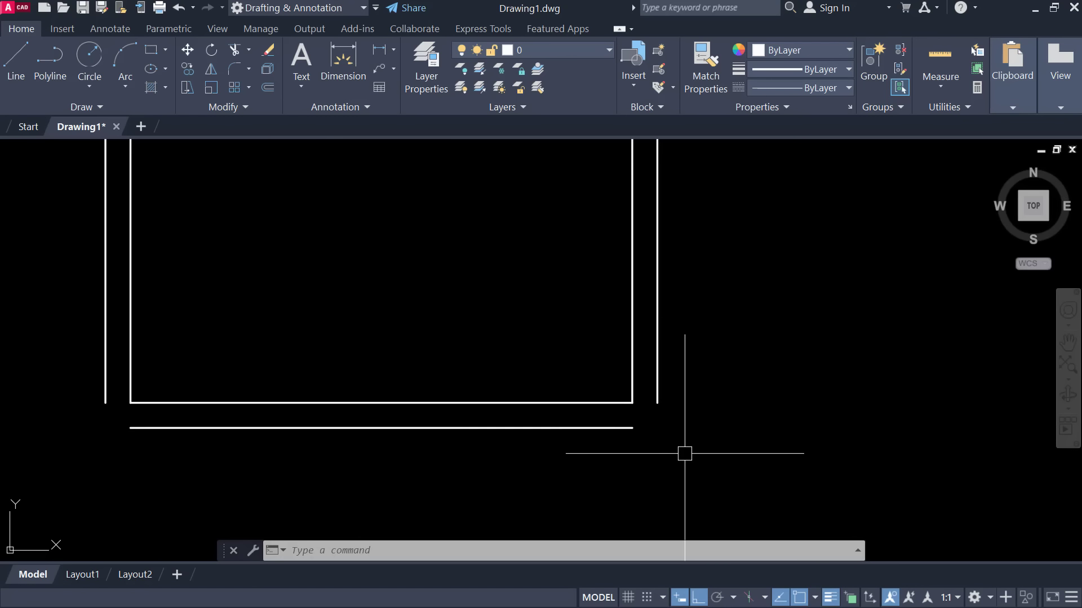
pyautogui.scroll(1, 654, 440)
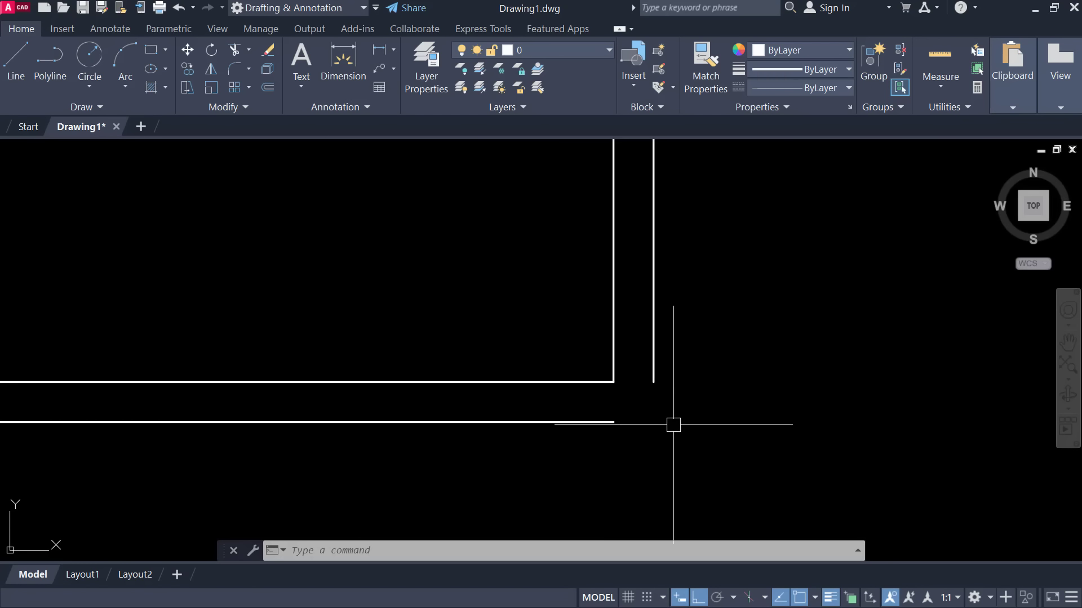
pyautogui.write('f')
# Fillet the outer bottom and right wall lines into a sharp lower-right corner
pyautogui.press('Return')
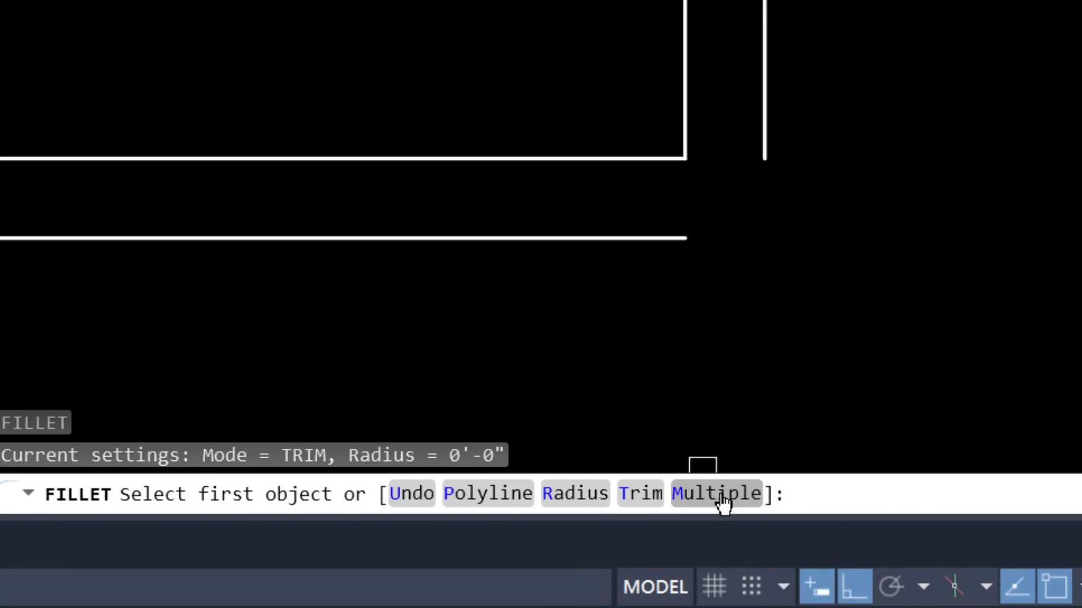
pyautogui.click(723, 503)
pyautogui.click(665, 245)
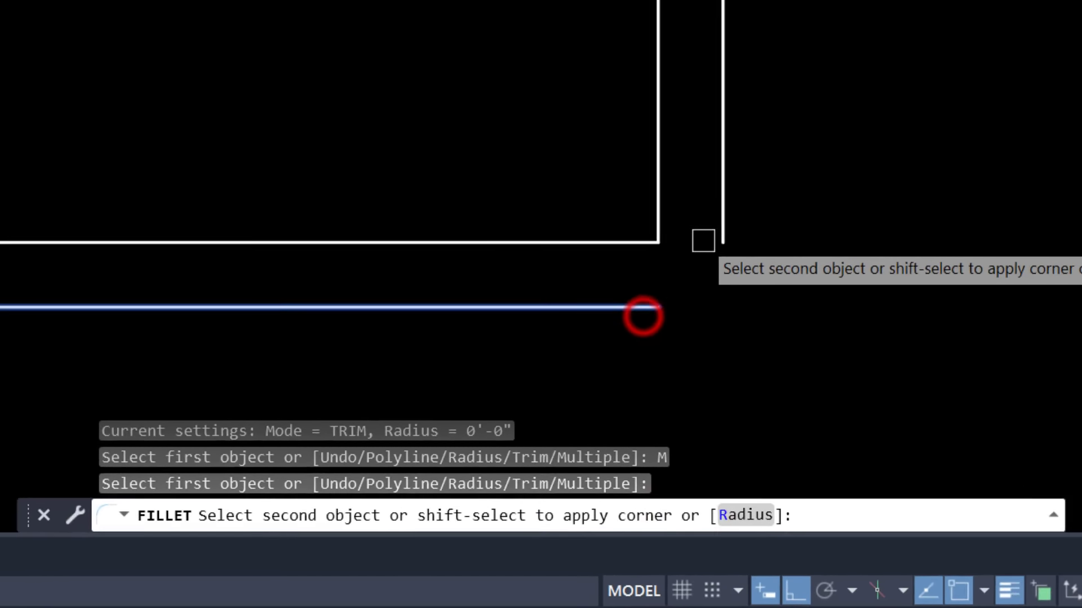
pyautogui.click(759, 134)
pyautogui.scroll(-3, 676, 394)
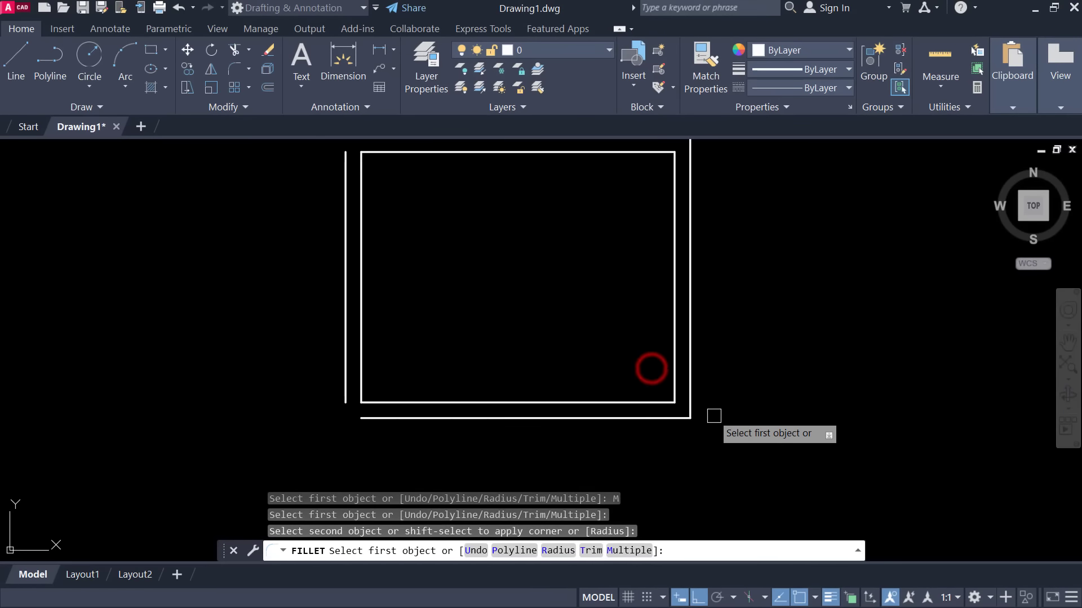
# Fillet the outer bottom-left and top-left corners closed, then recenter the plan
pyautogui.click(341, 372)
pyautogui.click(375, 419)
pyautogui.moveTo(364, 215); pyautogui.dragTo(387, 345, button='middle')
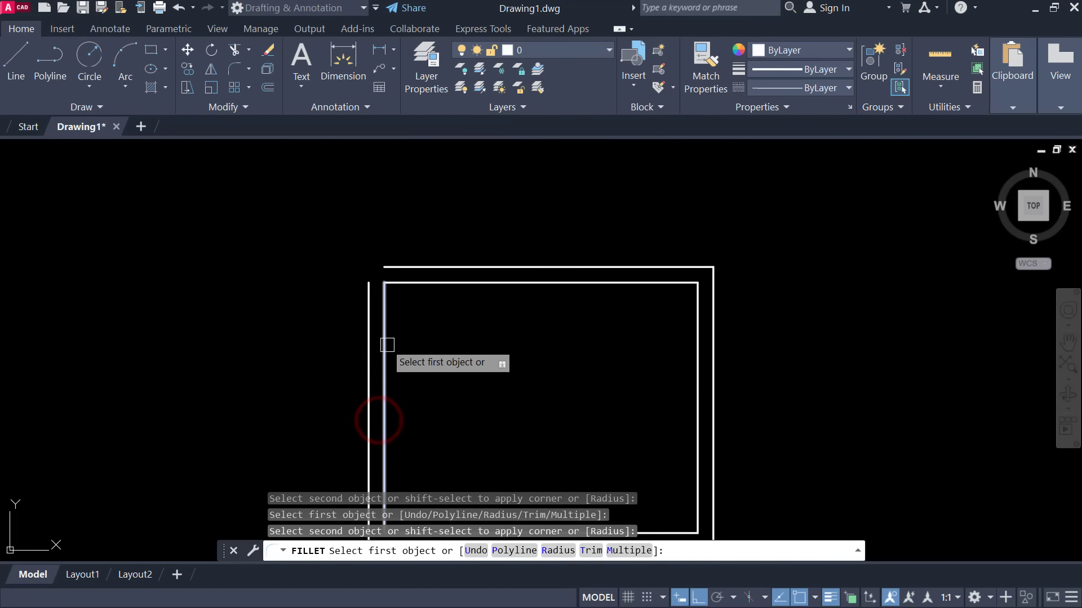
pyautogui.click(367, 324)
pyautogui.click(411, 267)
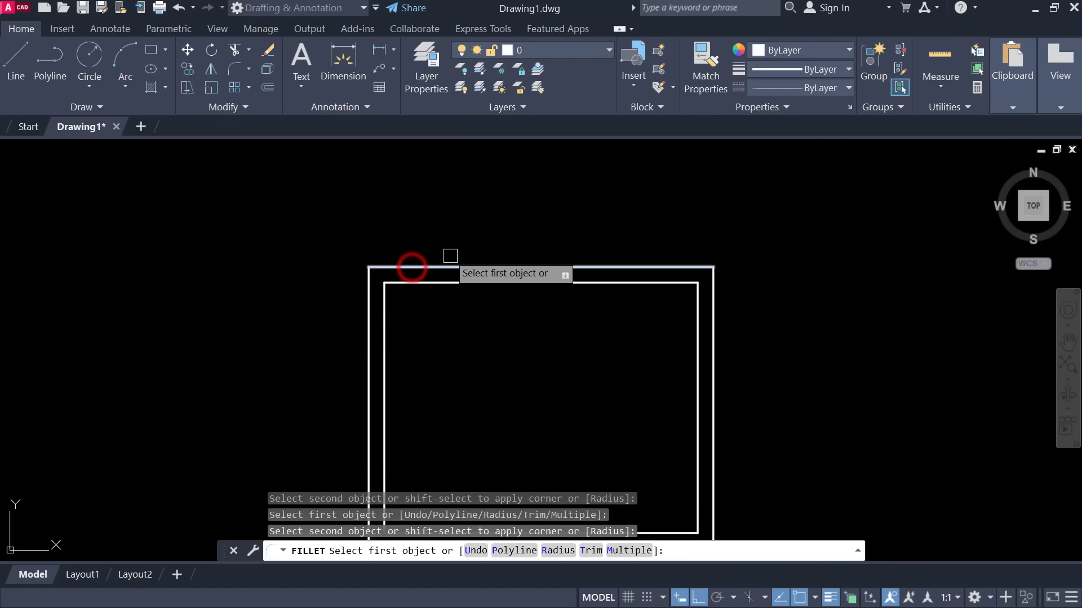
pyautogui.press('Escape')
pyautogui.scroll(-2, 685, 270)
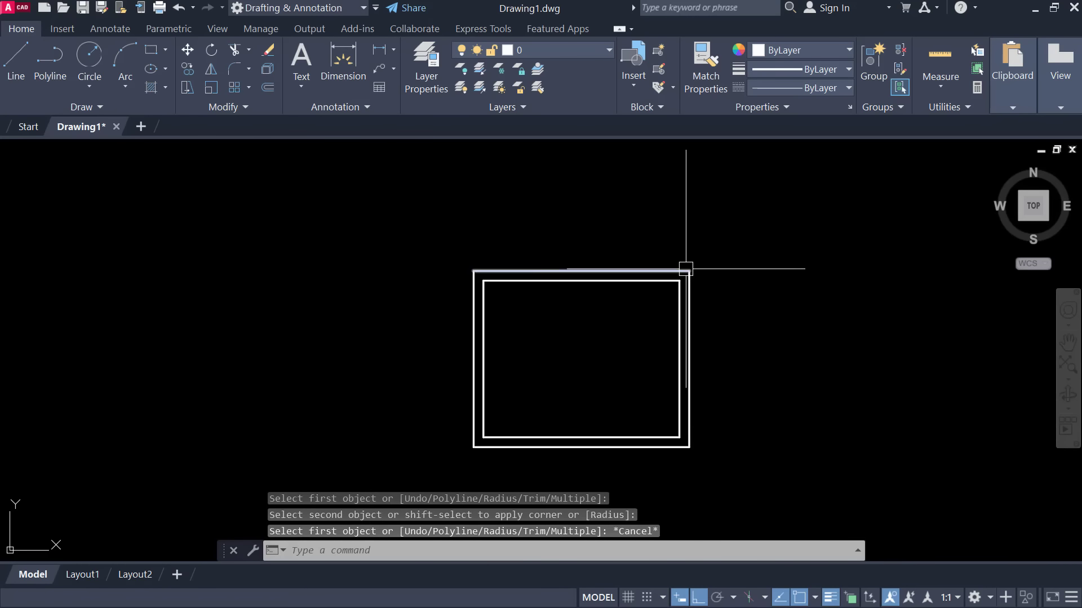
pyautogui.moveTo(685, 270)
pyautogui.mouseDown(button='middle')
pyautogui.moveTo(468, 309)
pyautogui.moveTo(506, 308)
pyautogui.mouseUp(button='middle')
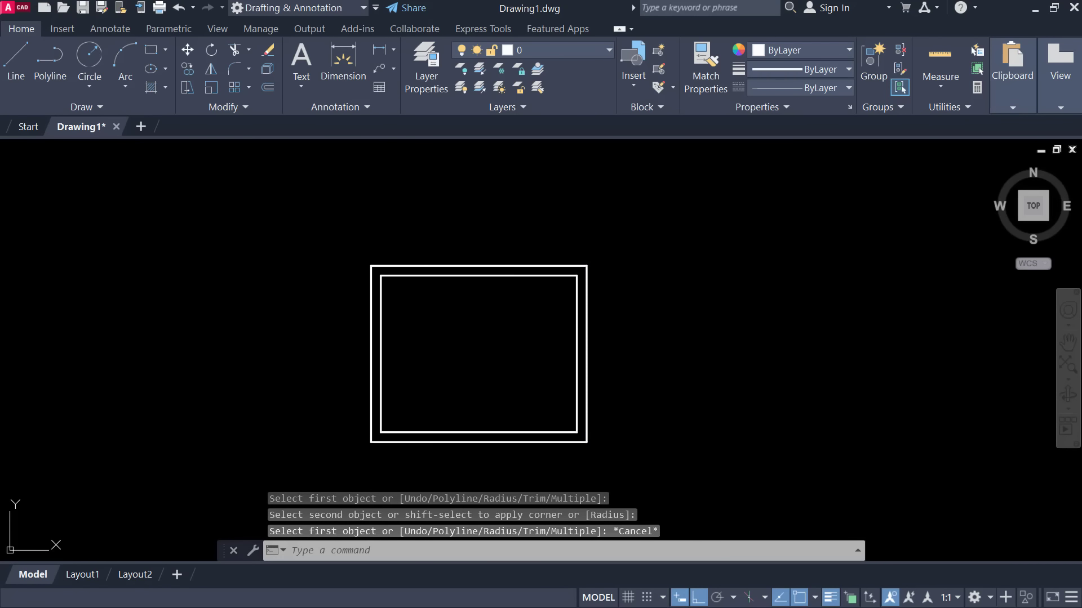
pyautogui.moveTo(587, 407); pyautogui.dragTo(613, 363, button='middle')
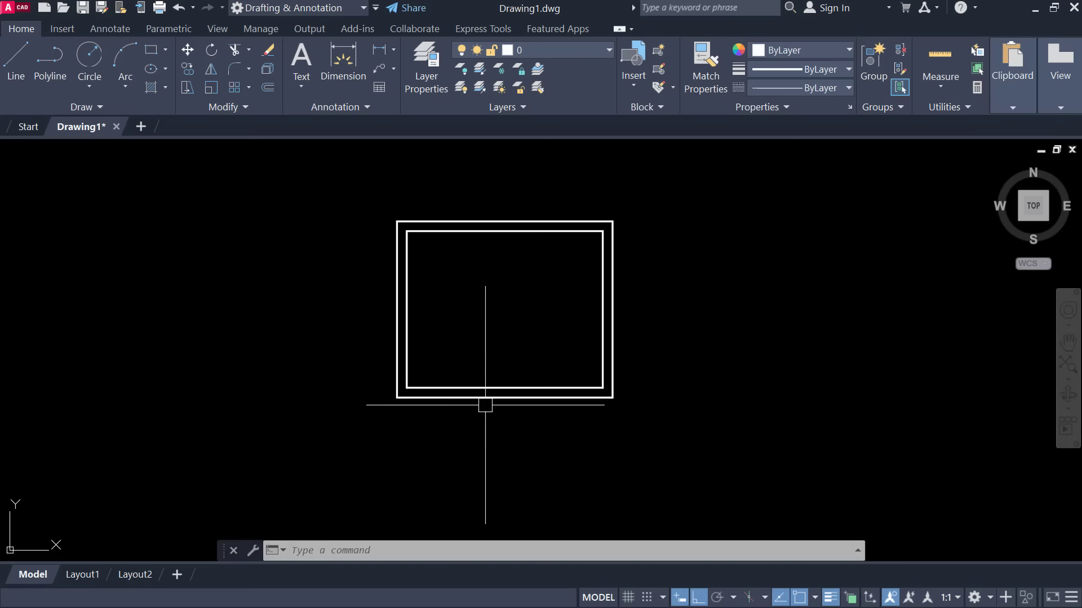
pyautogui.scroll(2, 416, 404)
# Draw a short line from the inner bottom-left corner across the wall thickness
pyautogui.scroll(2, 415, 406)
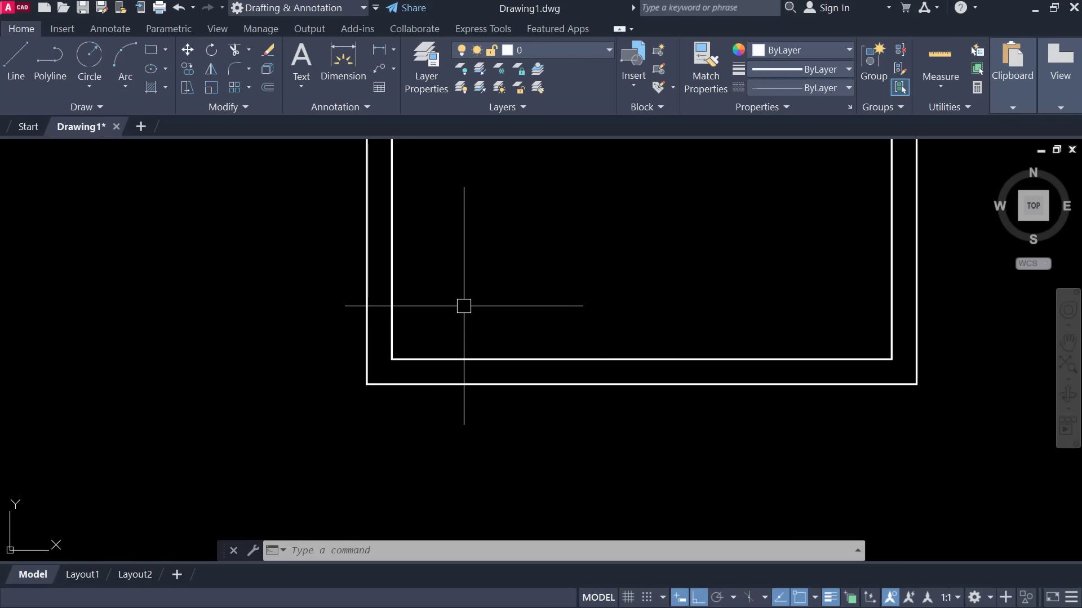
pyautogui.write('l')
pyautogui.press('Return')
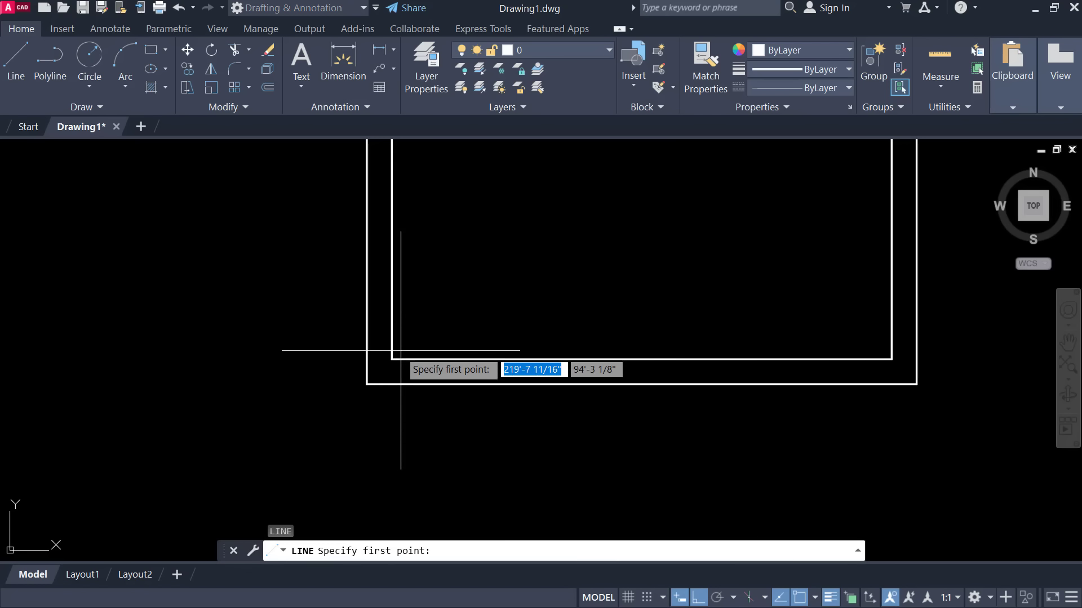
pyautogui.click(392, 358)
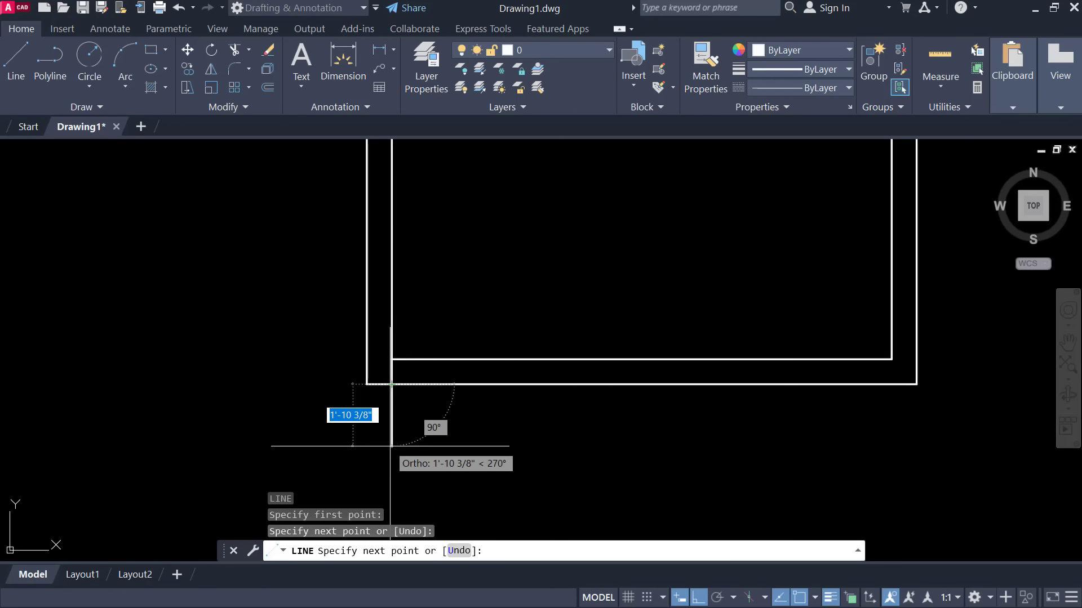
pyautogui.press('Escape')
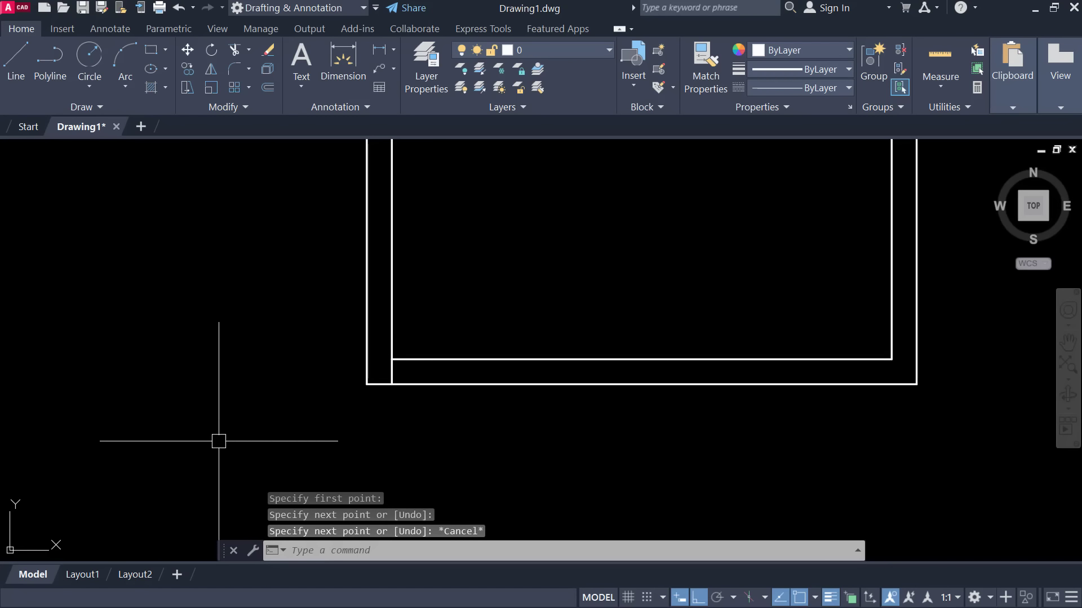
# Sketch a practice zigzag of connected lines left of the walls
pyautogui.write('l')
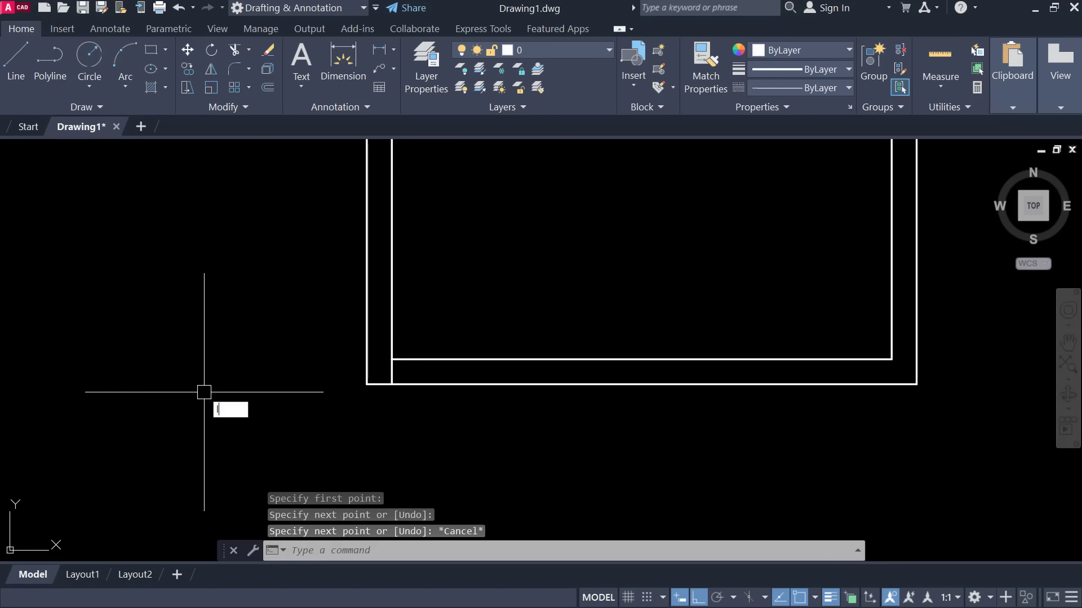
pyautogui.press('Return')
pyautogui.click(97, 351)
pyautogui.click(222, 350)
pyautogui.click(222, 420)
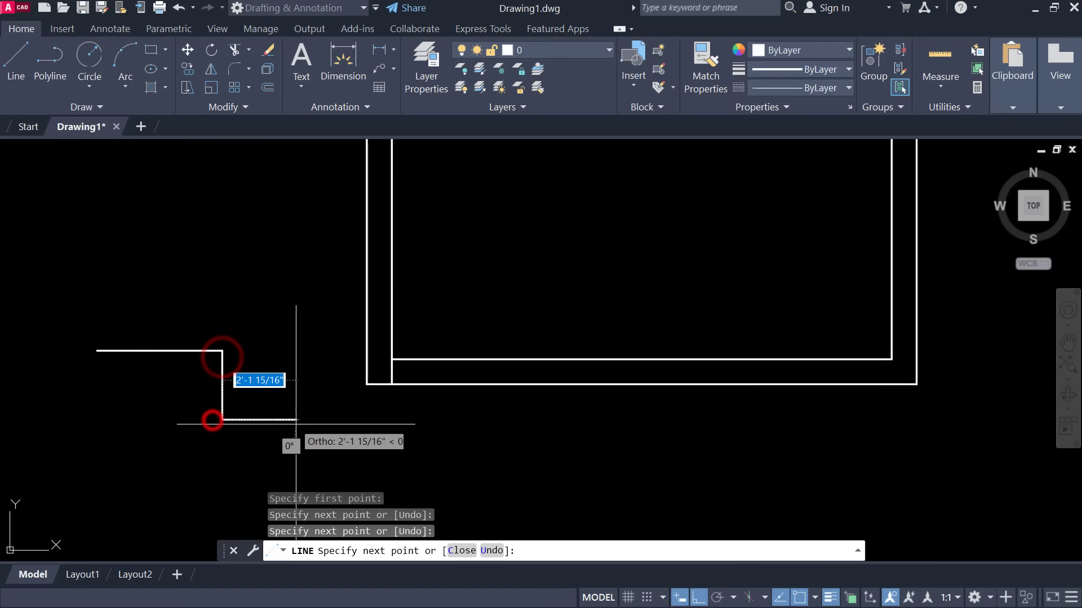
pyautogui.click(302, 419)
pyautogui.click(307, 455)
pyautogui.click(411, 455)
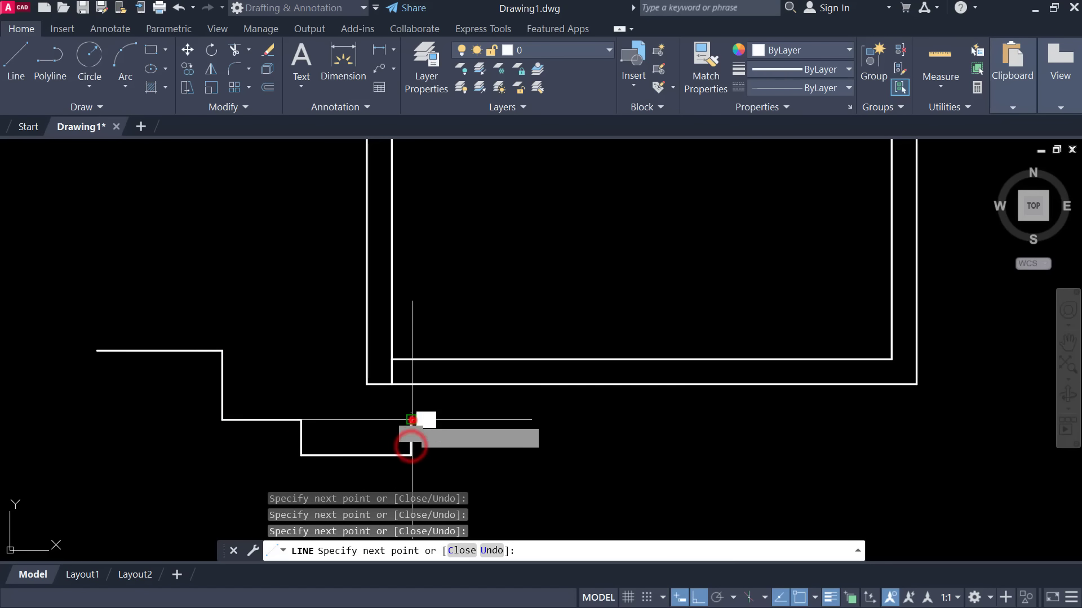
pyautogui.click(411, 420)
pyautogui.click(346, 420)
pyautogui.click(346, 354)
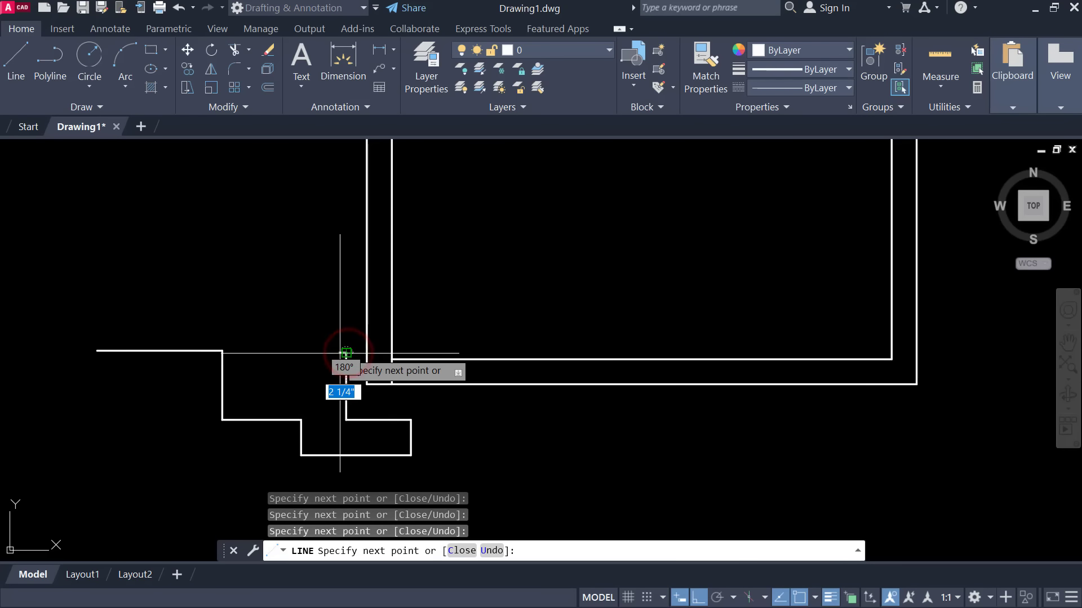
pyautogui.press('Escape')
# Erase all the practice zigzag segments, keeping the short corner line
pyautogui.click(422, 403)
pyautogui.click(168, 438)
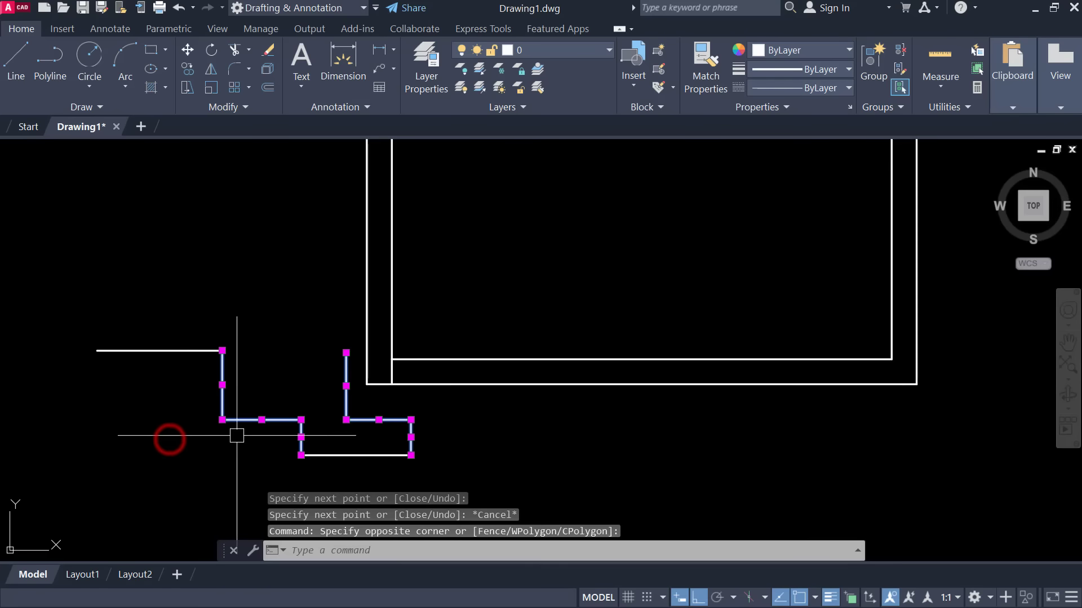
pyautogui.press('Delete')
pyautogui.click(356, 456)
pyautogui.press('Delete')
pyautogui.click(210, 350)
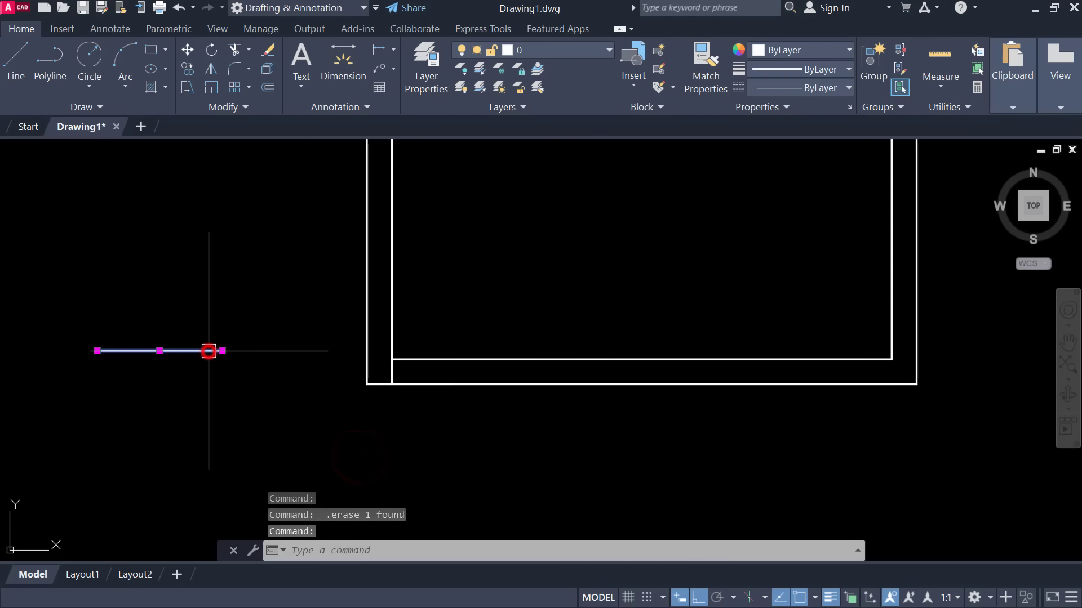
pyautogui.press('Delete')
pyautogui.click(391, 373)
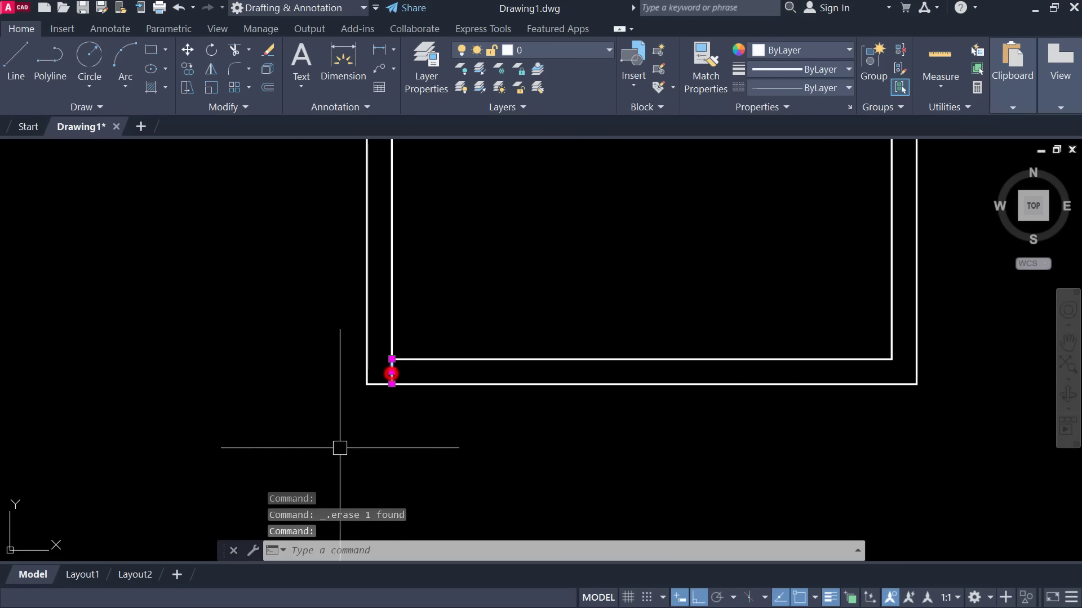
pyautogui.press('Escape')
# Offset the short wall-crossing line 3.5' (3'-6") to the right to mark the opening
pyautogui.scroll(2, 424, 369)
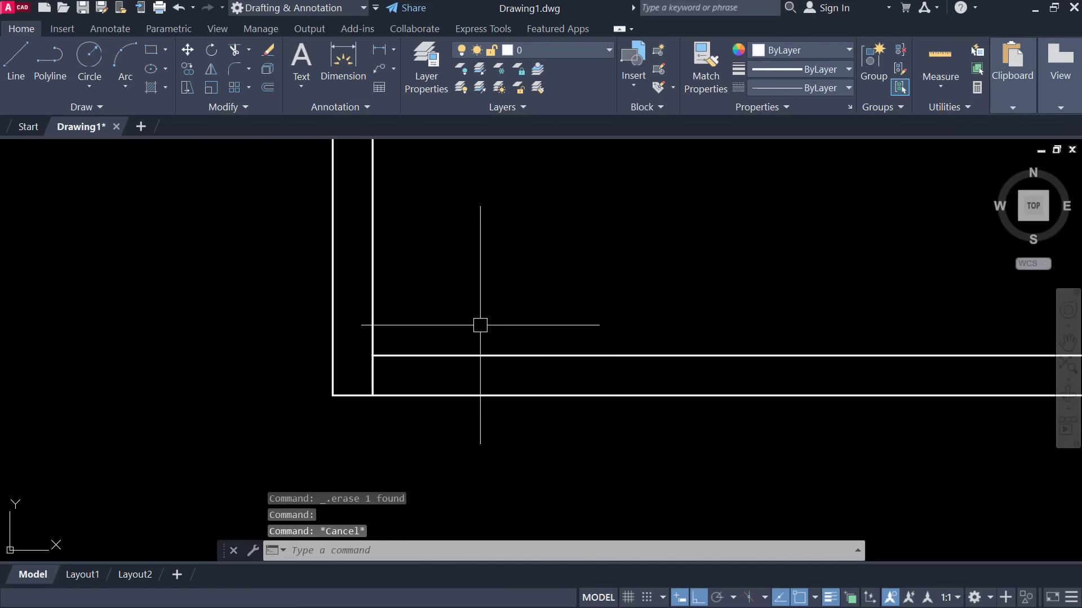
pyautogui.write('o')
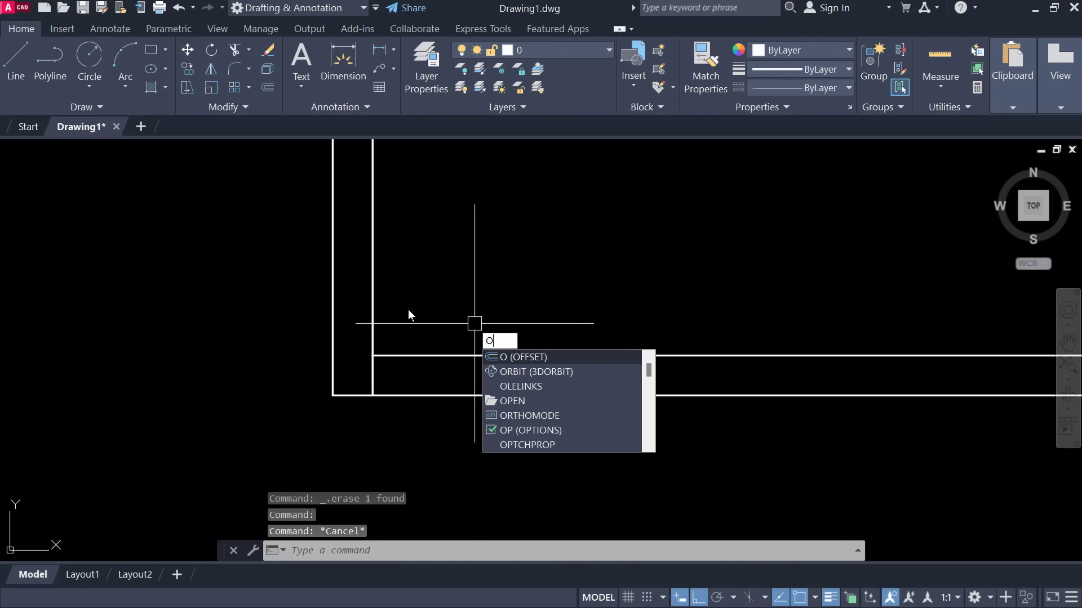
pyautogui.press('Return')
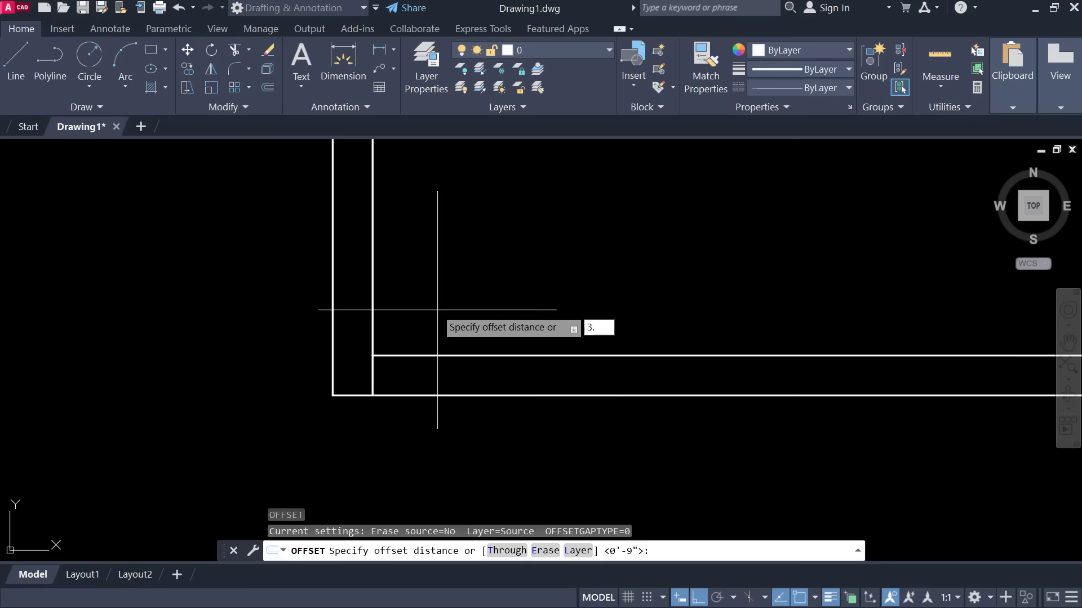
pyautogui.press('Return')
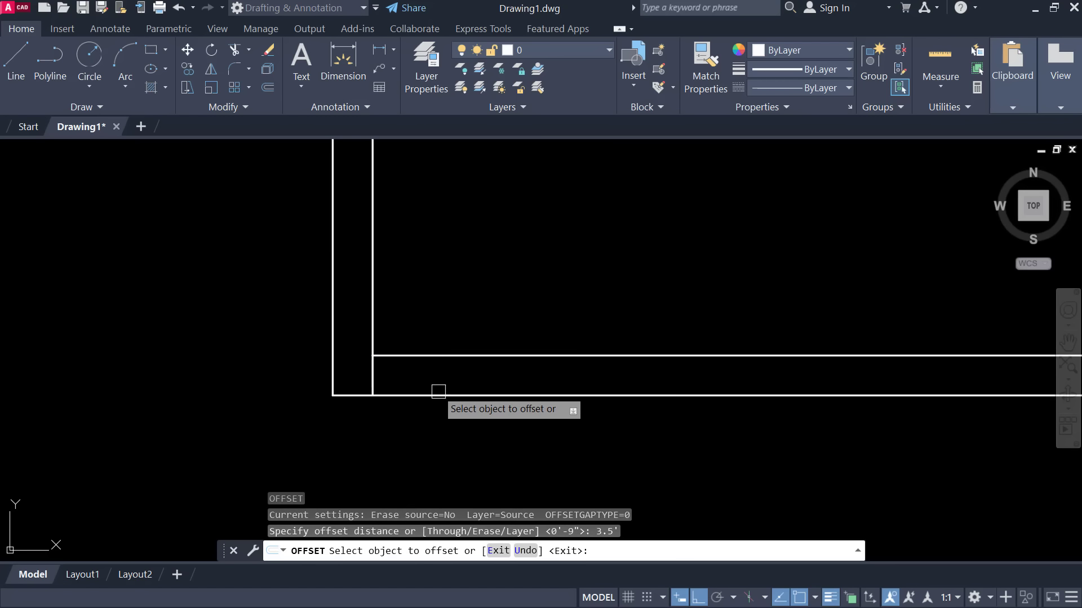
pyautogui.click(372, 369)
pyautogui.click(587, 375)
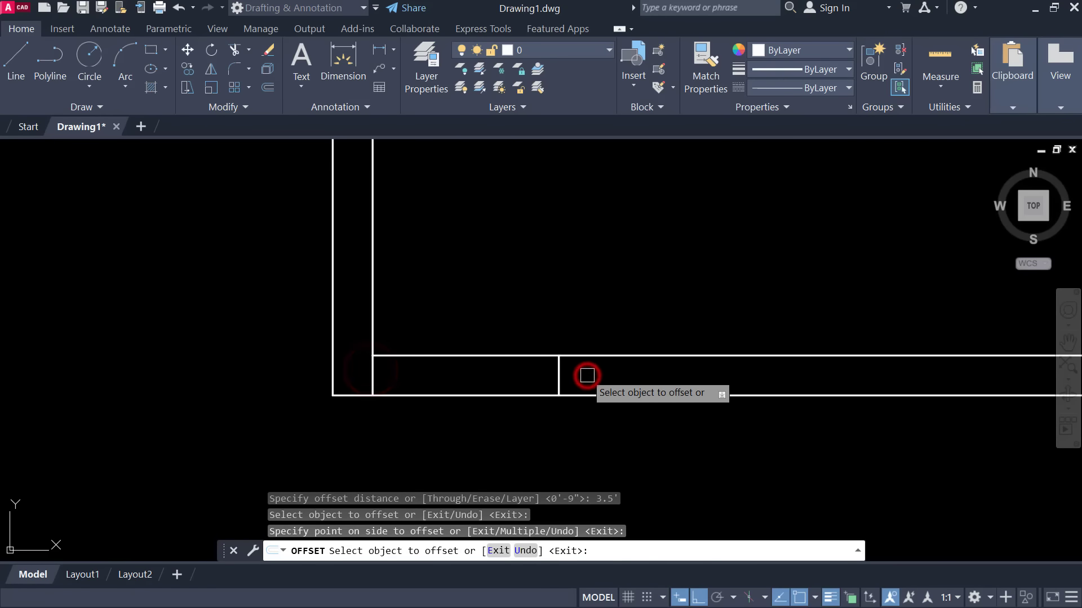
pyautogui.press('Escape')
pyautogui.write('TR')
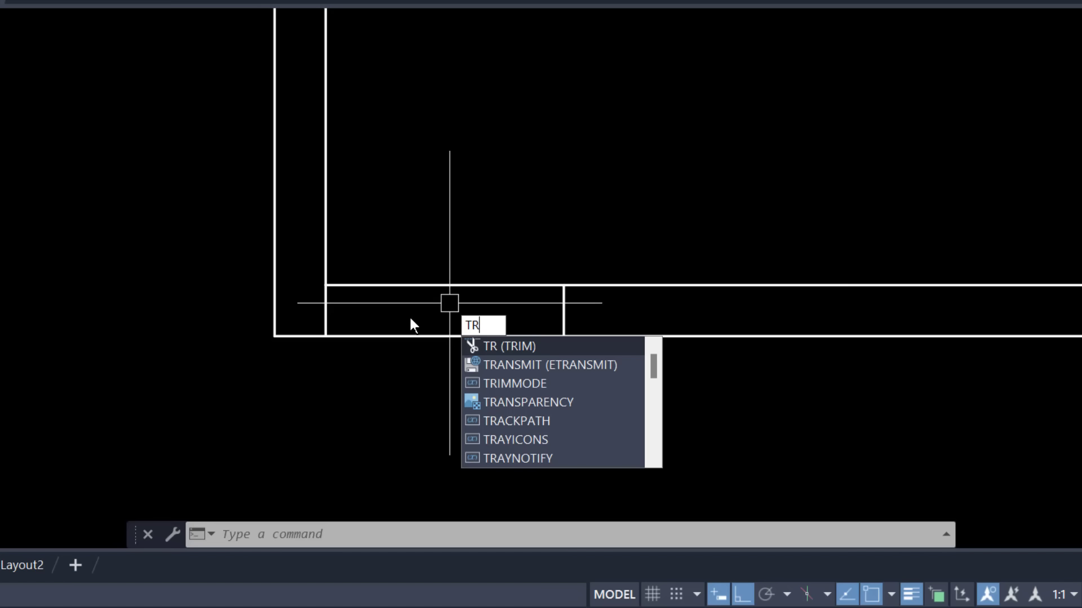
pyautogui.press('Return')
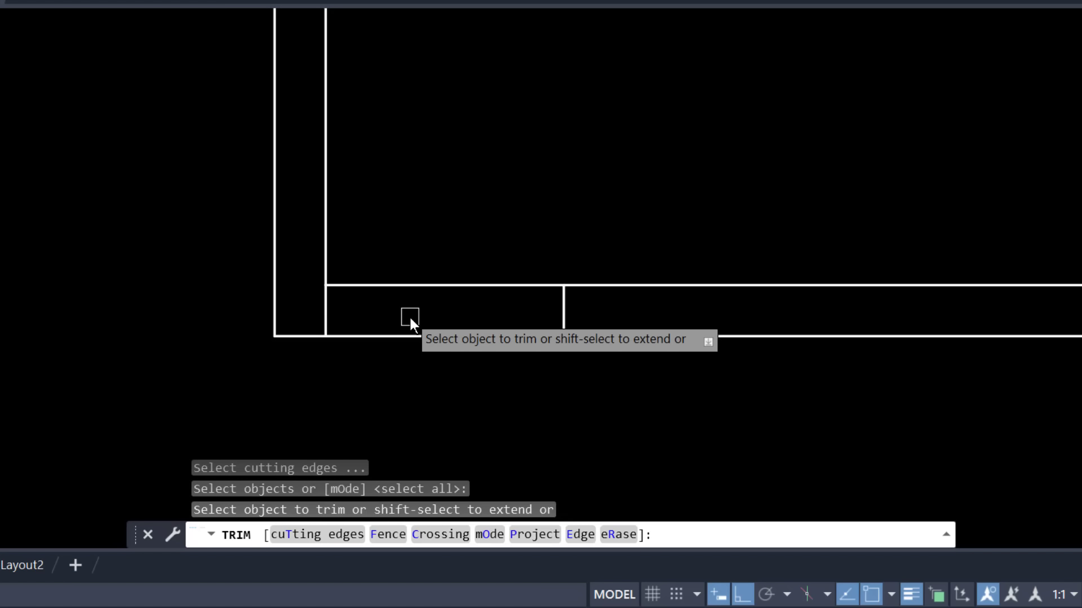
pyautogui.click(420, 287)
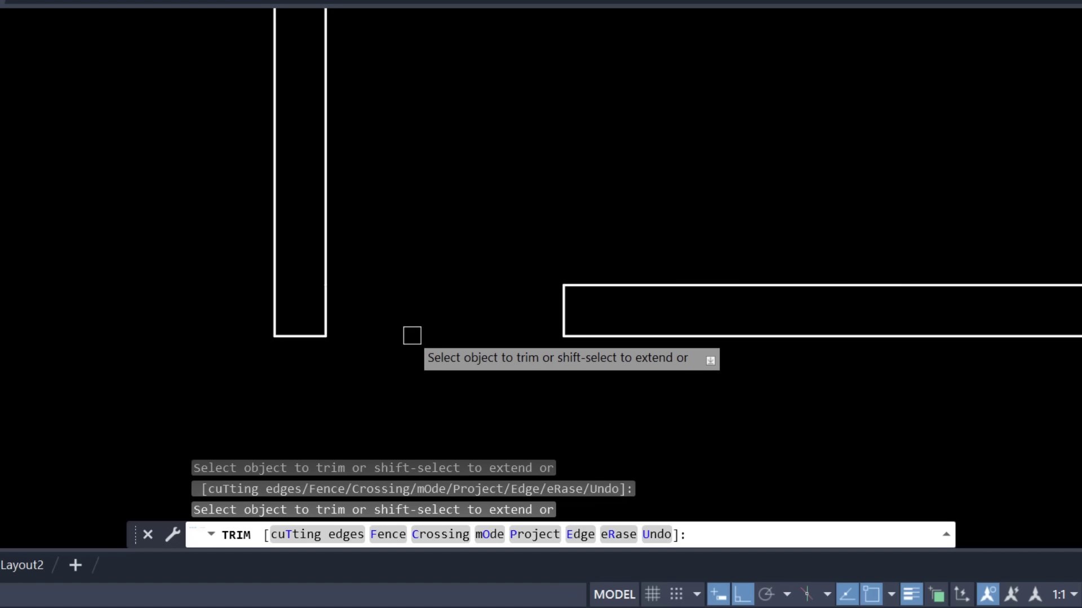
pyautogui.press('Escape')
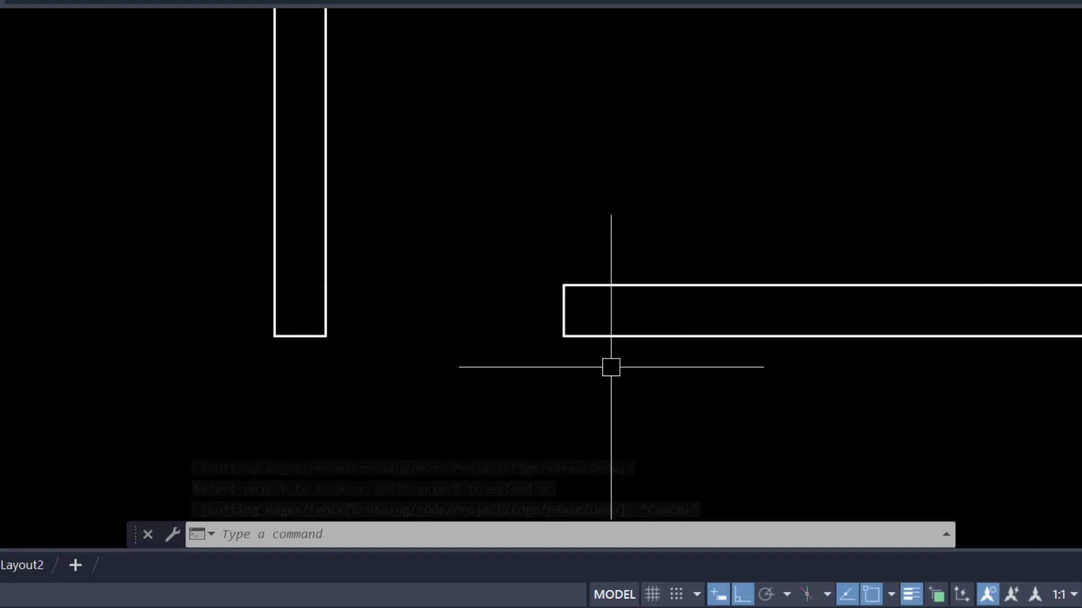
pyautogui.hotkey('ctrl', 'z')
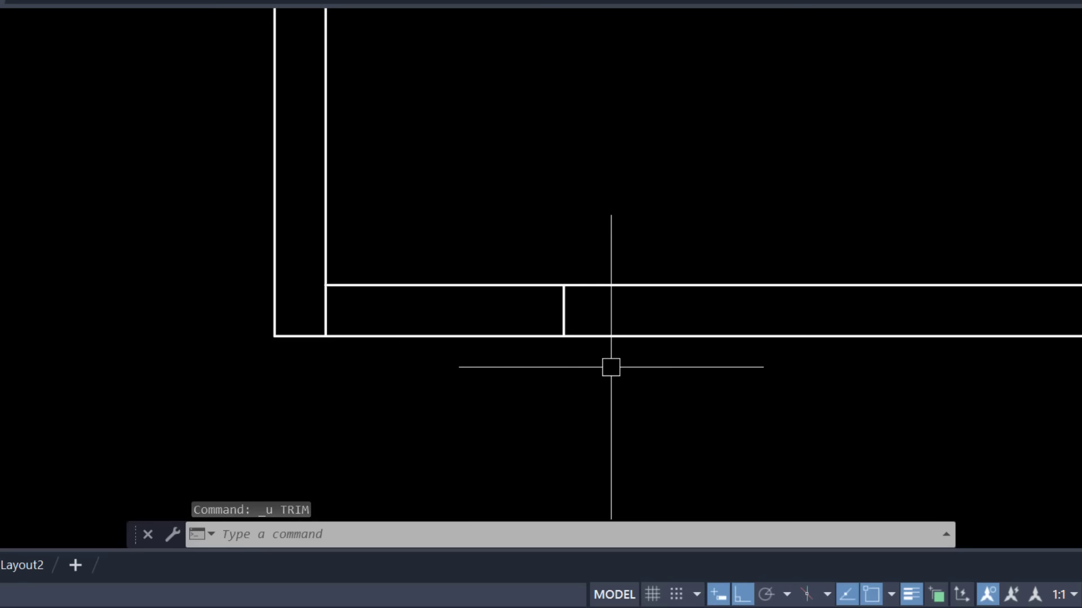
pyautogui.scroll(-2, 379, 330)
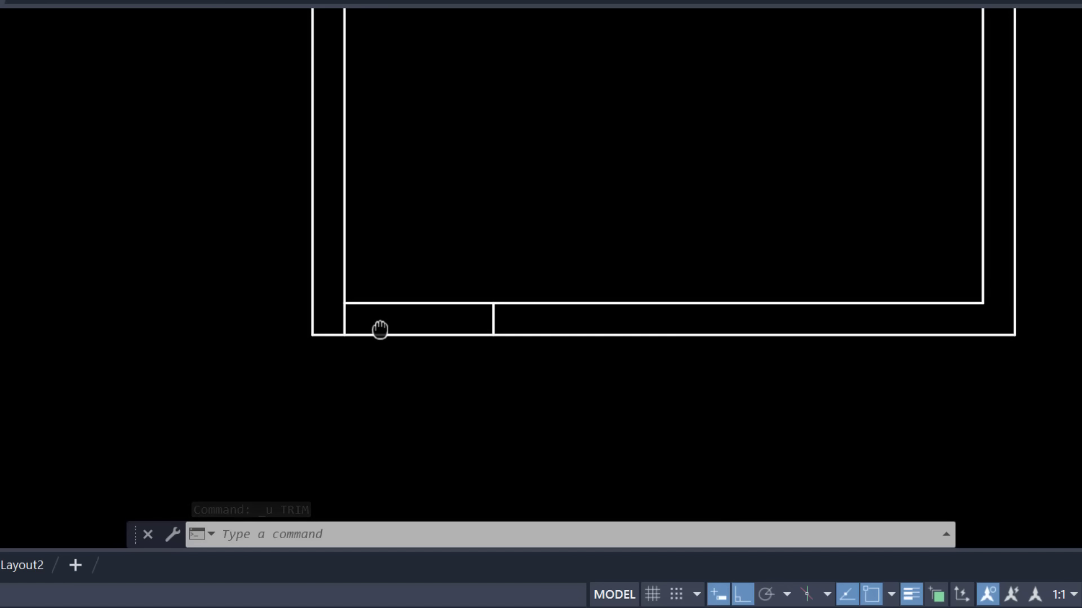
pyautogui.click(401, 304)
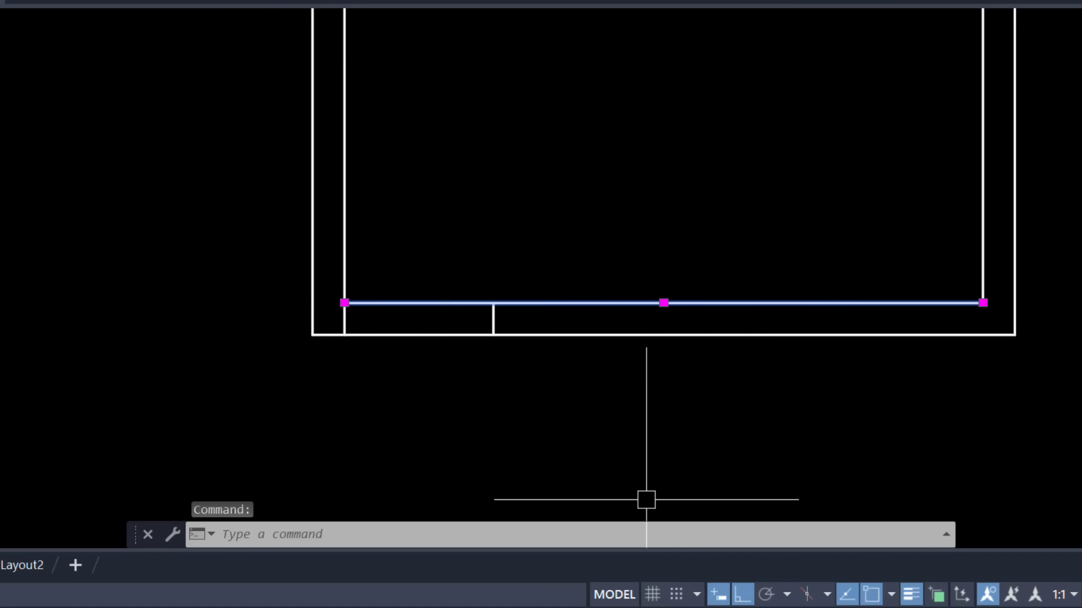
pyautogui.press('Delete')
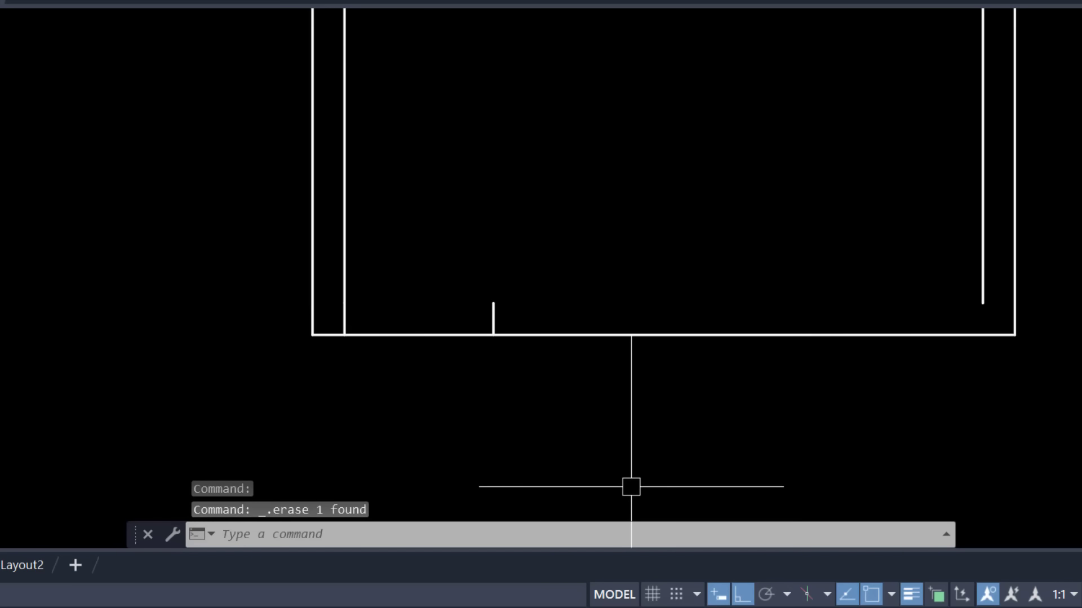
pyautogui.hotkey('ctrl', 'z')
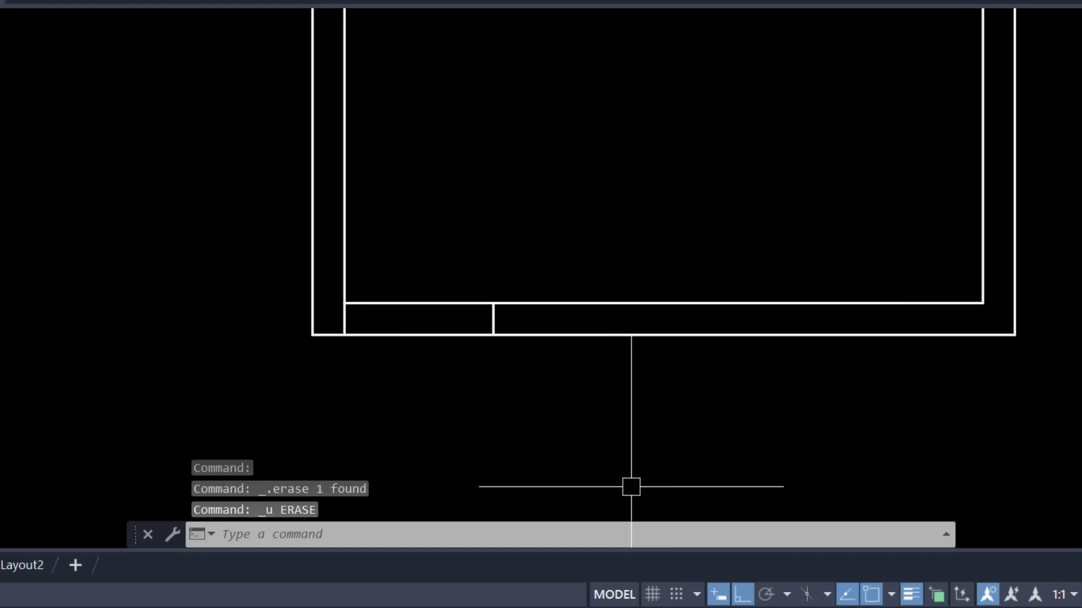
pyautogui.scroll(2, 483, 316)
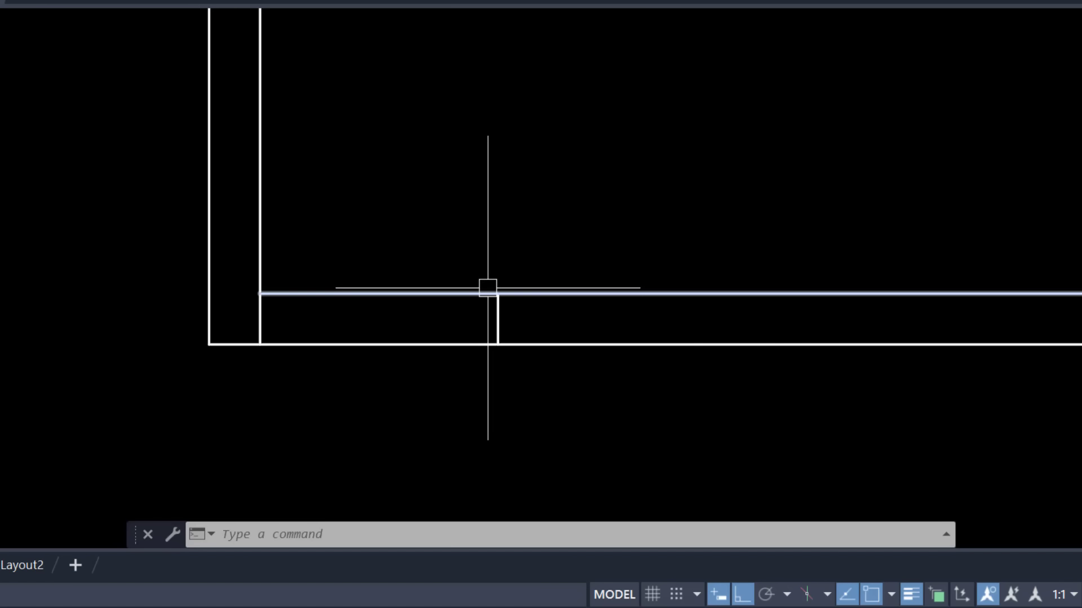
# Trim away the inner and outer bottom wall segments left of the door stub
pyautogui.write('tr')
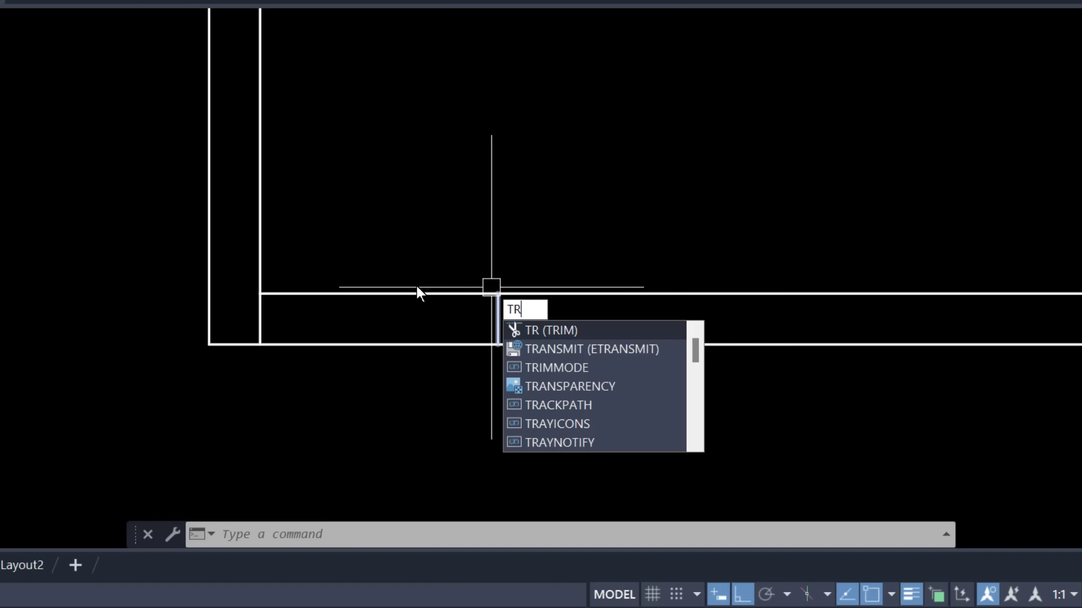
pyautogui.press('Return')
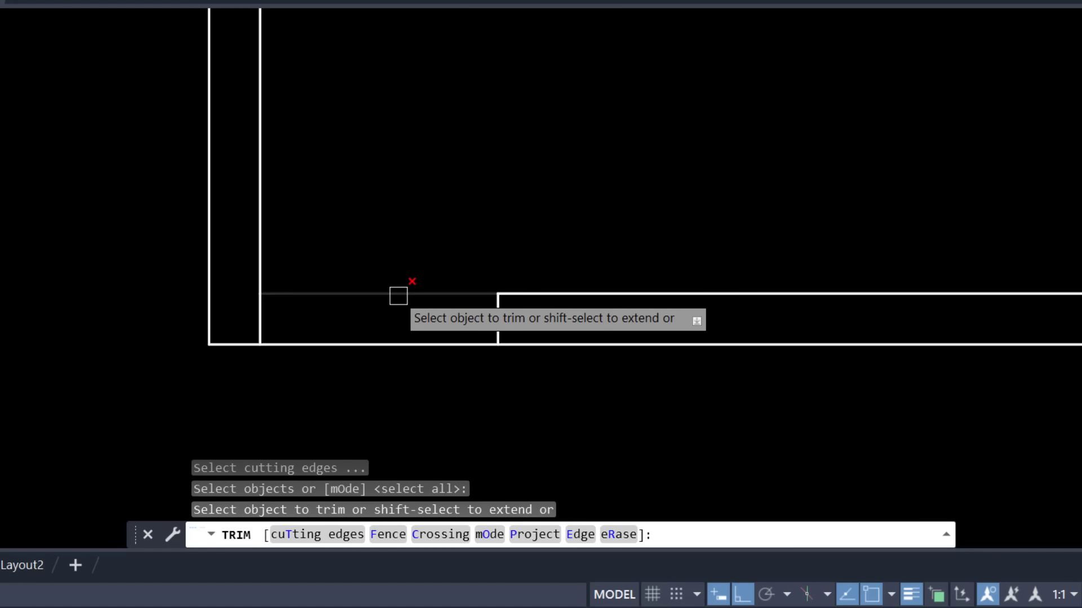
pyautogui.click(398, 295)
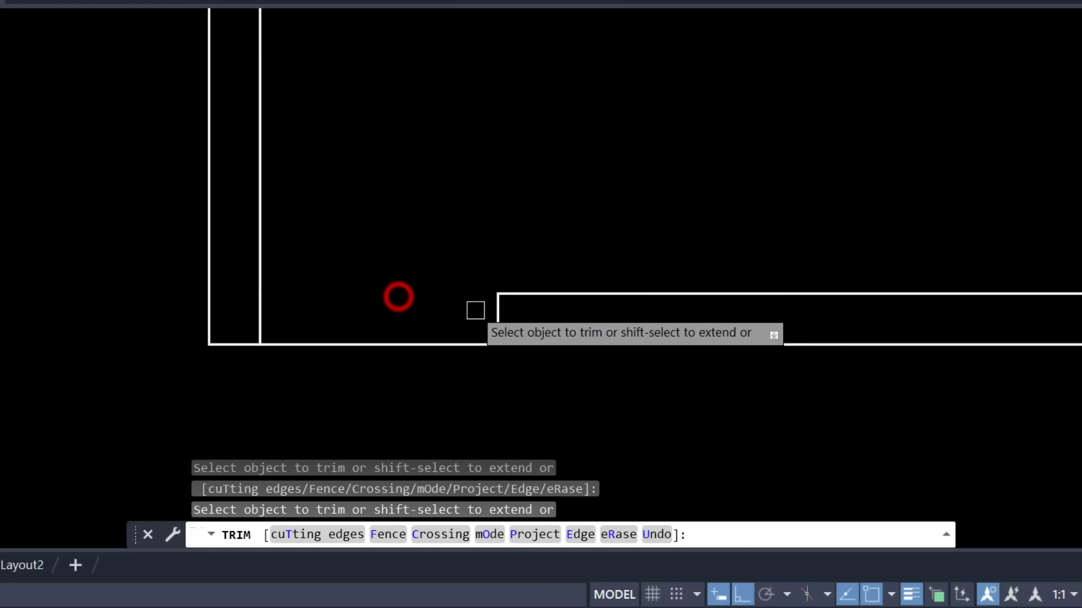
pyautogui.click(378, 341)
pyautogui.press('Escape')
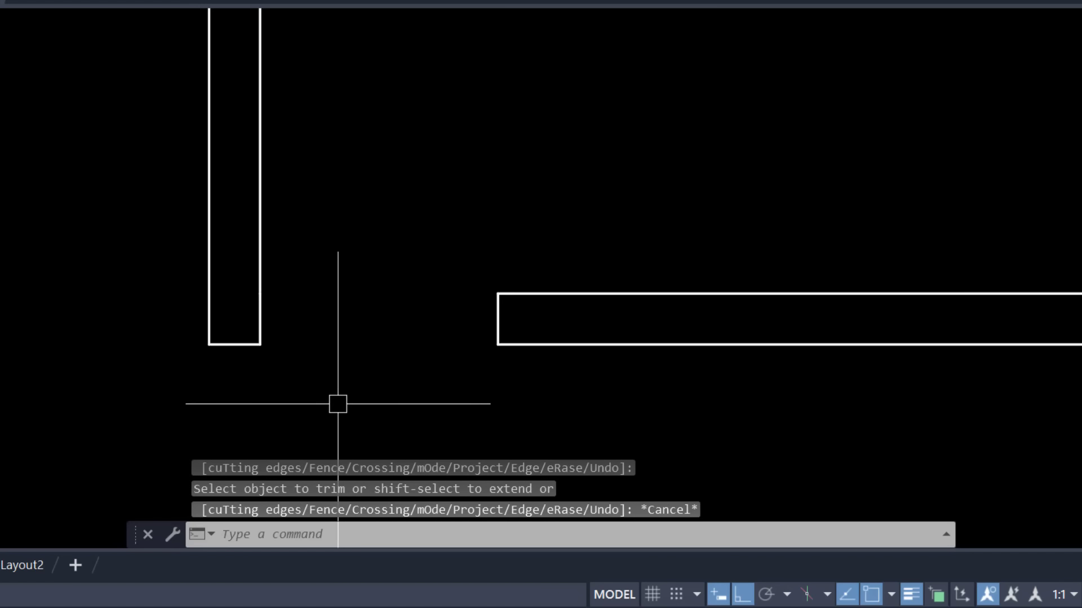
# Draw a new bottom edge line from the left wall corner to the door stub corner
pyautogui.press('Return')
pyautogui.click(260, 344)
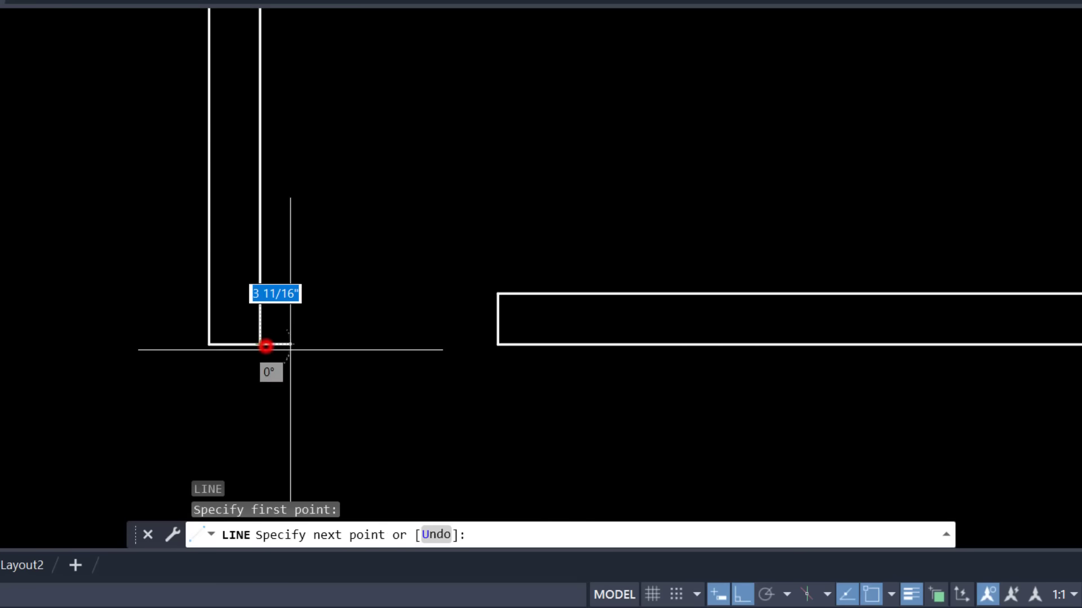
pyautogui.click(497, 344)
pyautogui.press('Return')
pyautogui.moveTo(490, 350); pyautogui.dragTo(490, 305, button='middle')
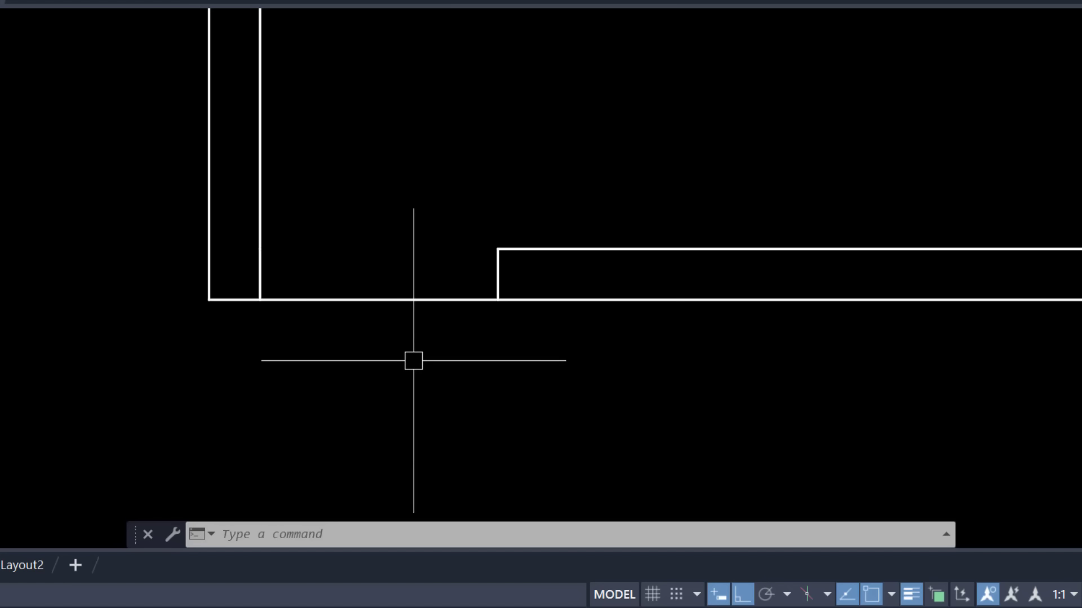
pyautogui.scroll(-6, 414, 360)
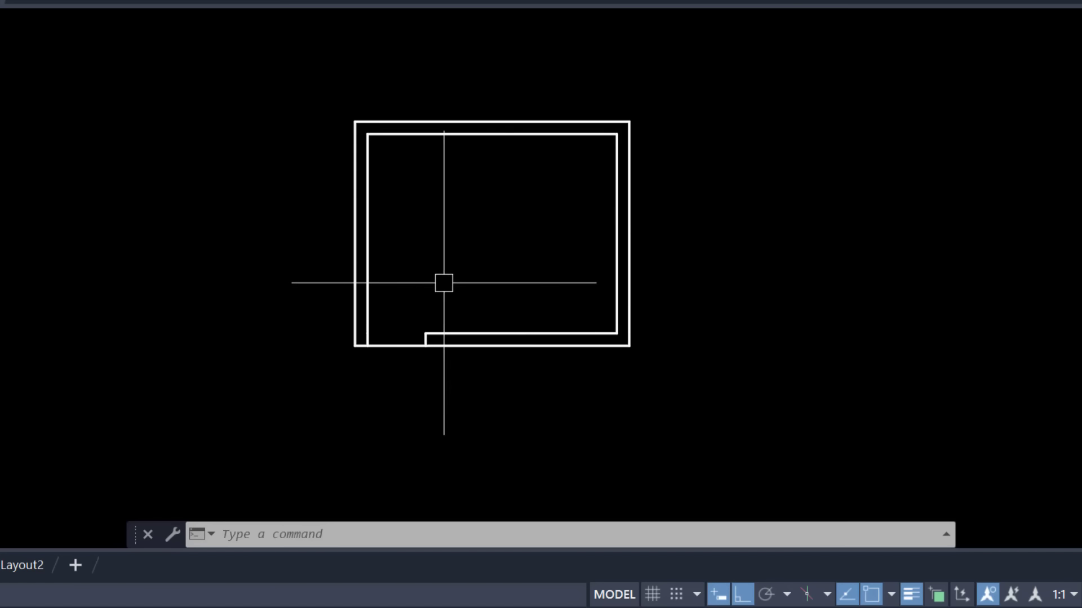
pyautogui.scroll(2, 443, 285)
pyautogui.moveTo(447, 291); pyautogui.dragTo(442, 310, button='middle')
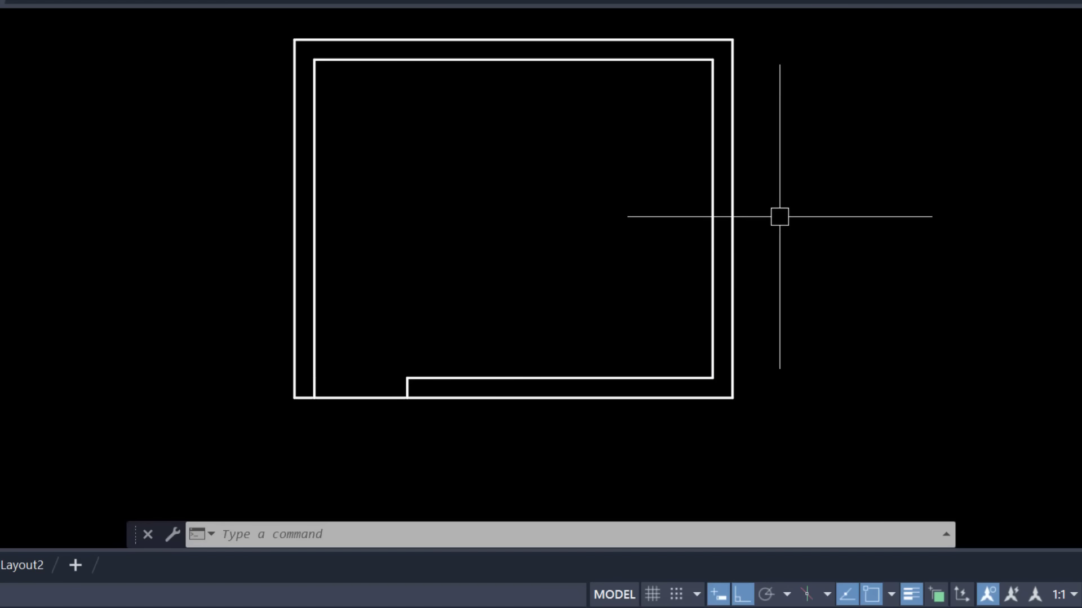
pyautogui.scroll(2, 779, 216)
pyautogui.scroll(-2, 704, 242)
pyautogui.scroll(2, 606, 259)
pyautogui.scroll(-2, 617, 237)
pyautogui.scroll(2, 661, 252)
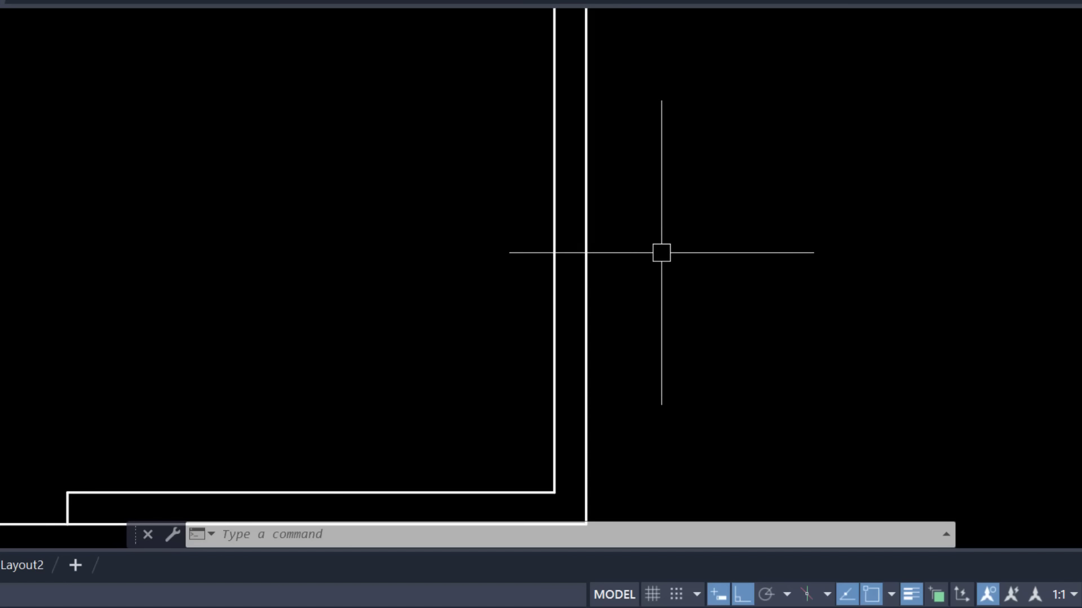
pyautogui.scroll(-2, 546, 269)
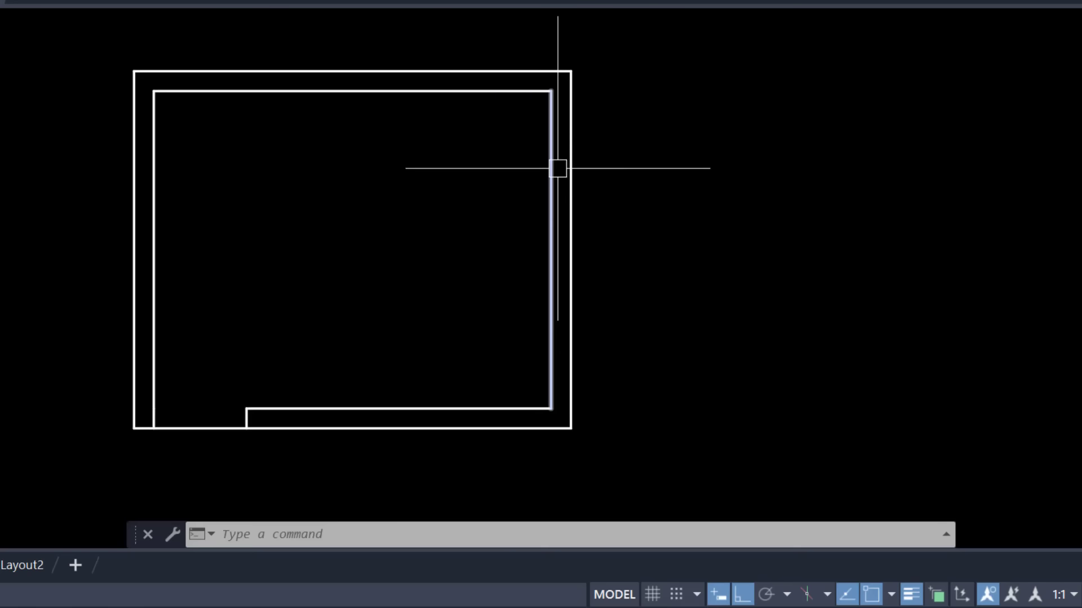
pyautogui.scroll(2, 569, 250)
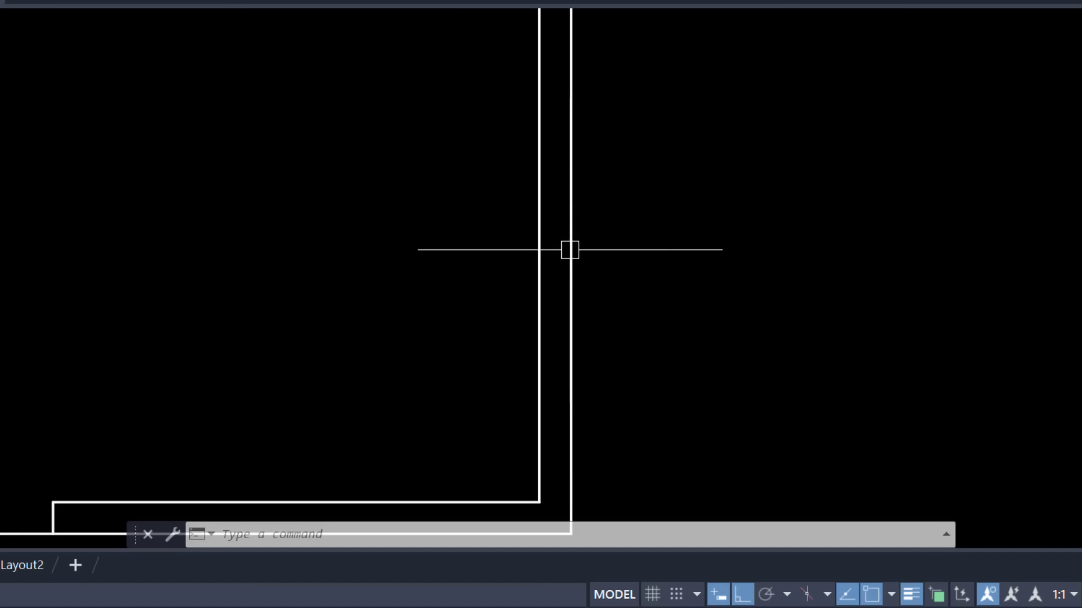
pyautogui.scroll(-2, 569, 250)
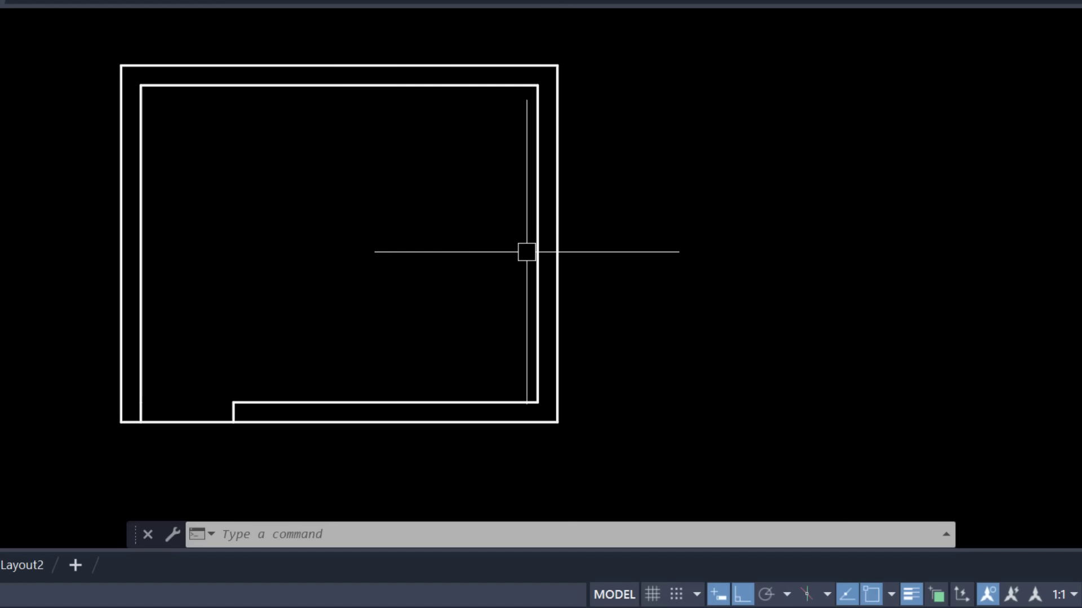
pyautogui.scroll(2, 526, 252)
pyautogui.scroll(-2, 527, 252)
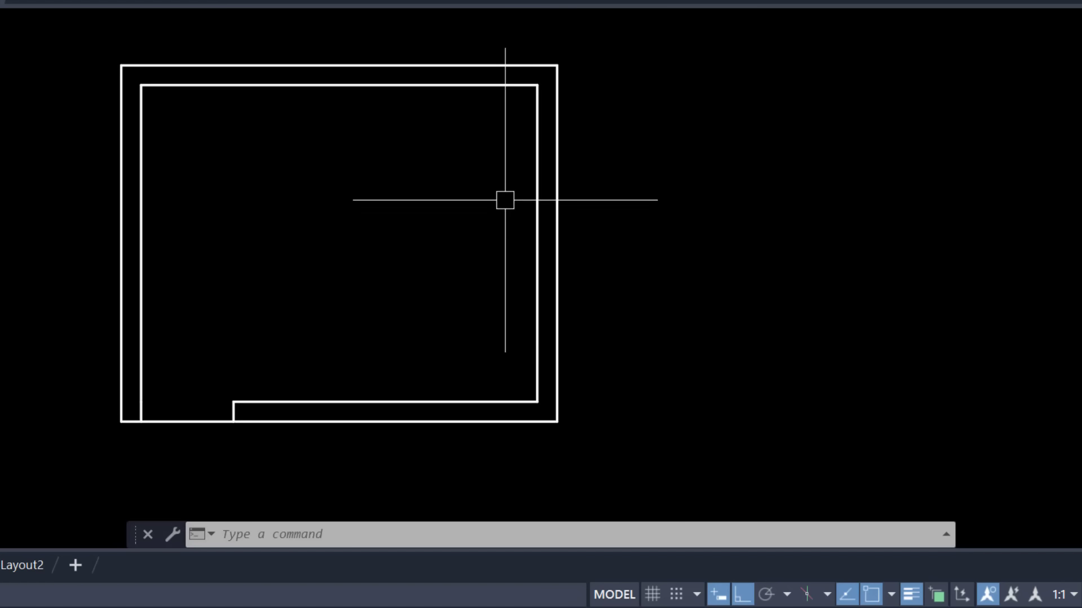
pyautogui.click(538, 134)
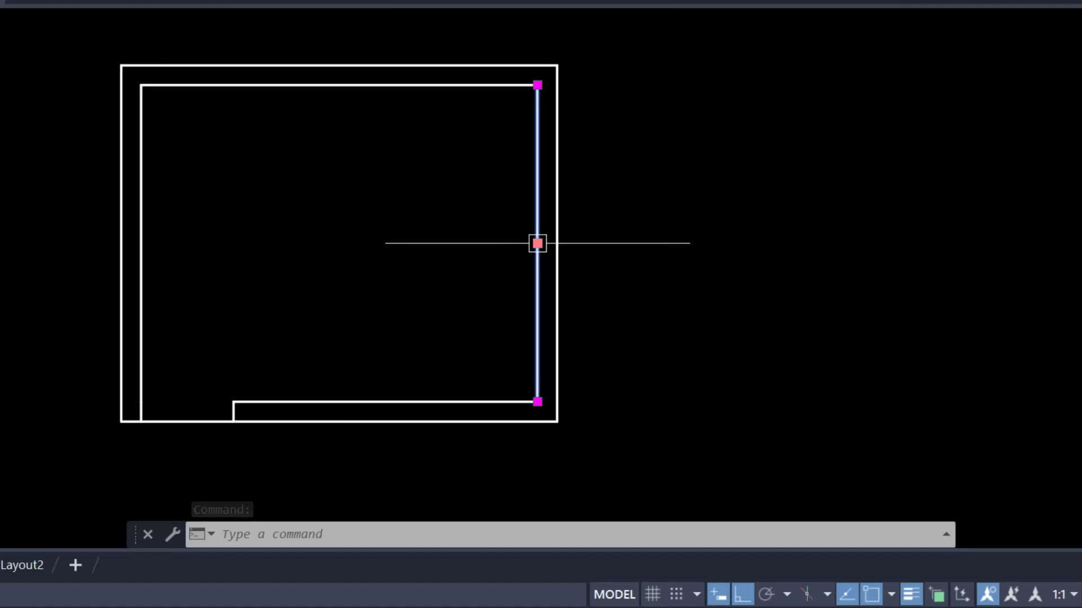
pyautogui.scroll(2, 569, 243)
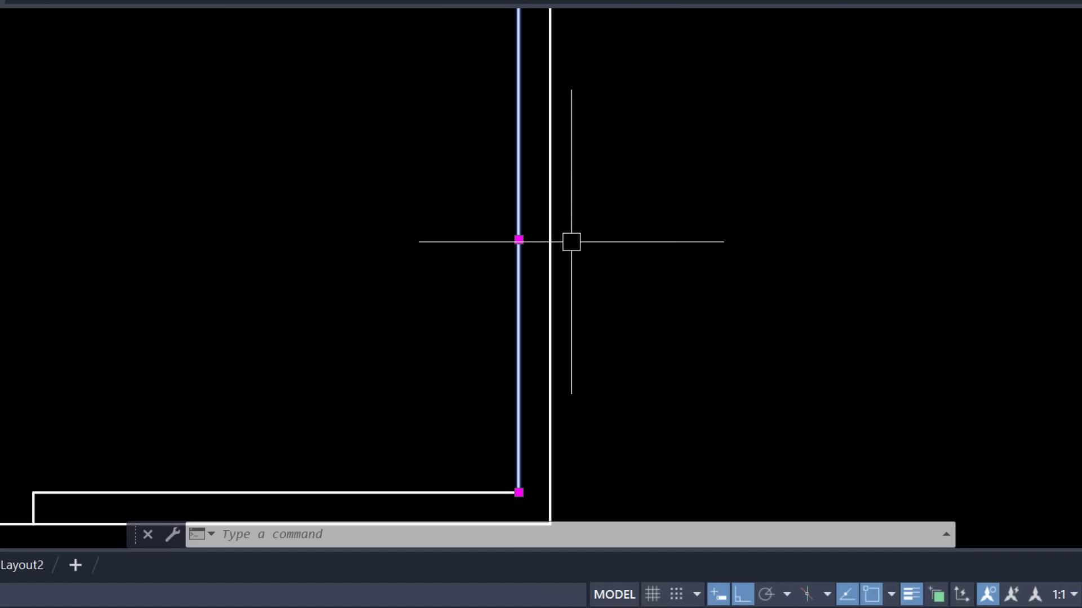
pyautogui.write('L')
# Draw a short crossline from the inner to the outer face of the right wall
pyautogui.press('Return')
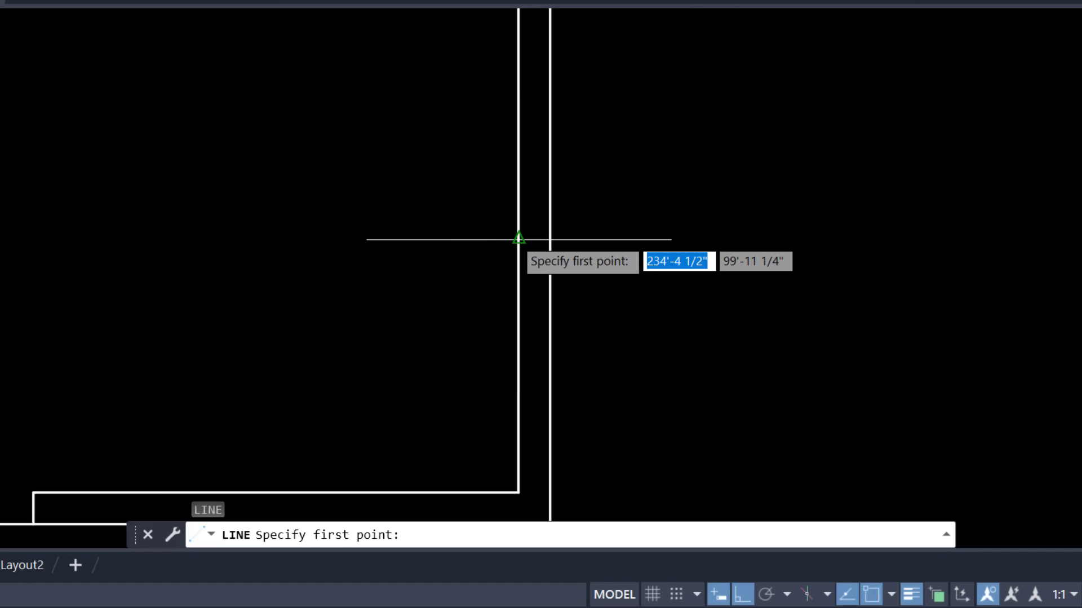
pyautogui.click(518, 239)
pyautogui.click(549, 239)
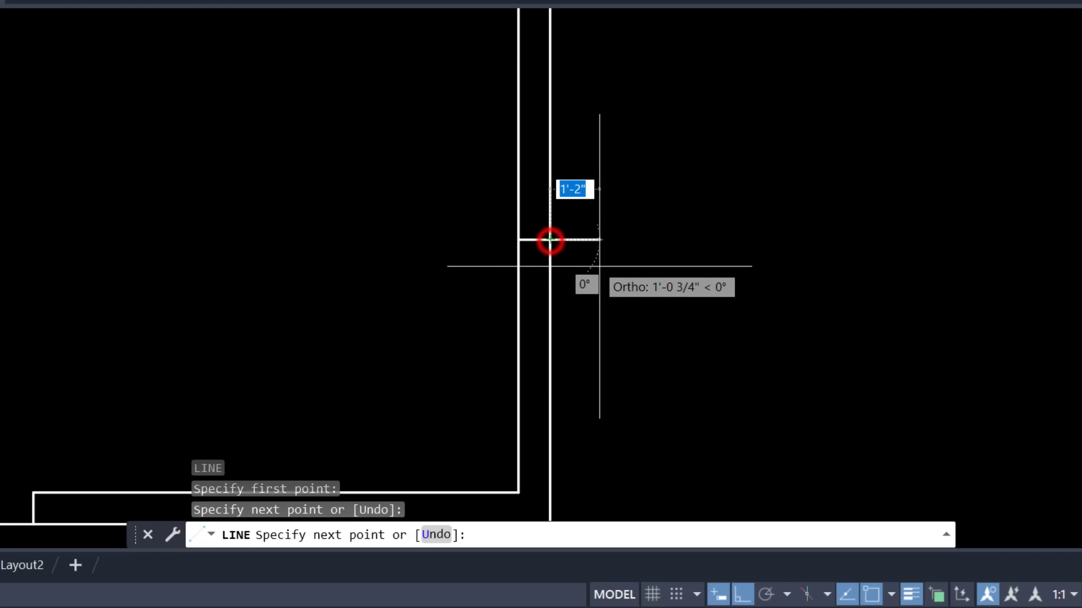
pyautogui.press('Escape')
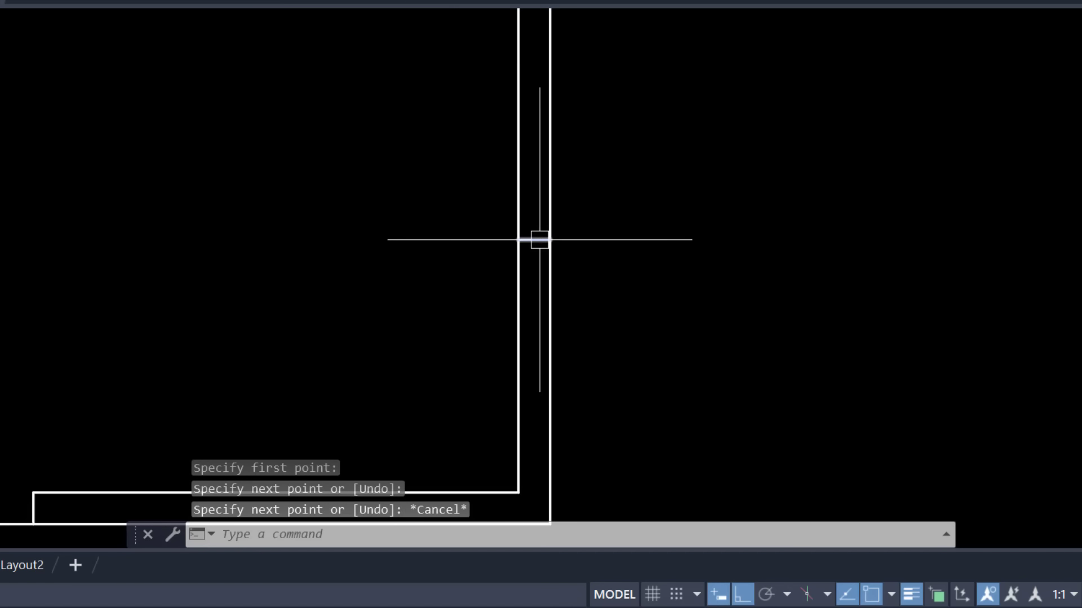
pyautogui.click(540, 240)
pyautogui.press('Escape')
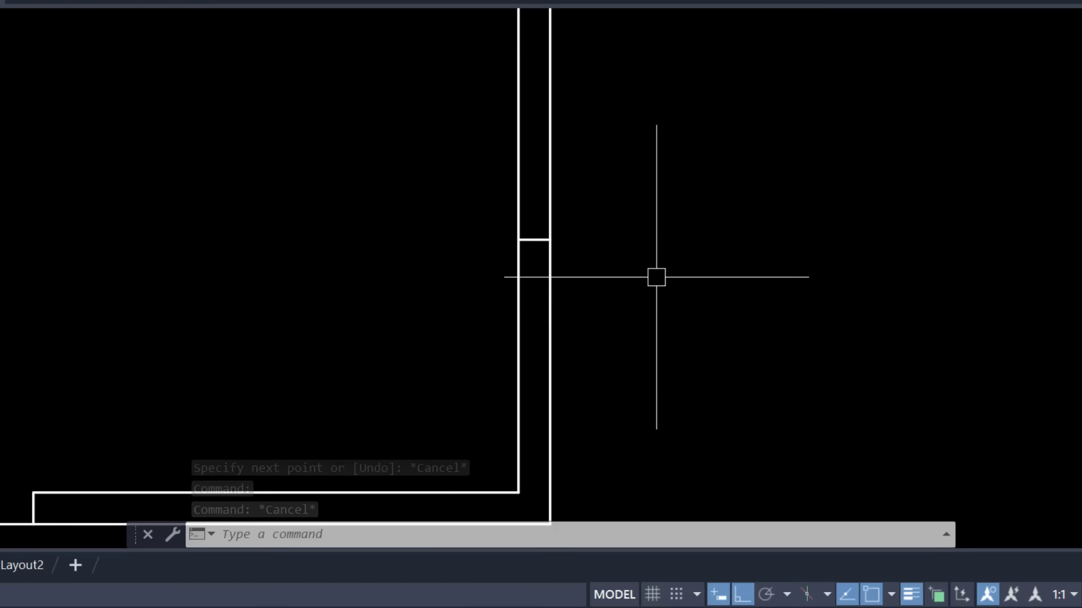
# Offset the crossline 2.5' upward and 2.5' downward
pyautogui.write('o')
pyautogui.press('Return')
pyautogui.write("2.5'")
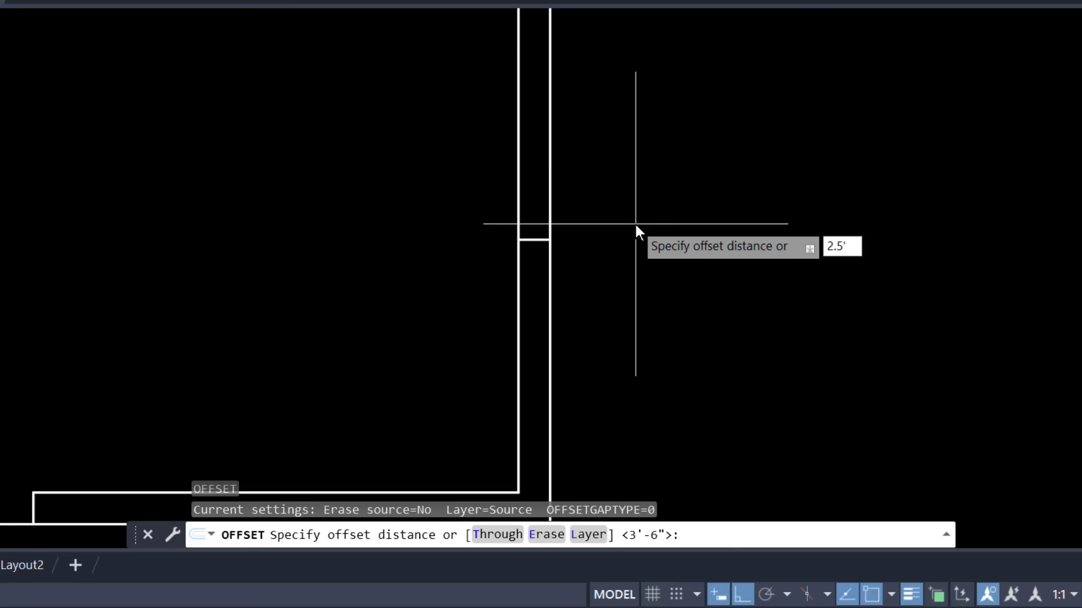
pyautogui.press('Return')
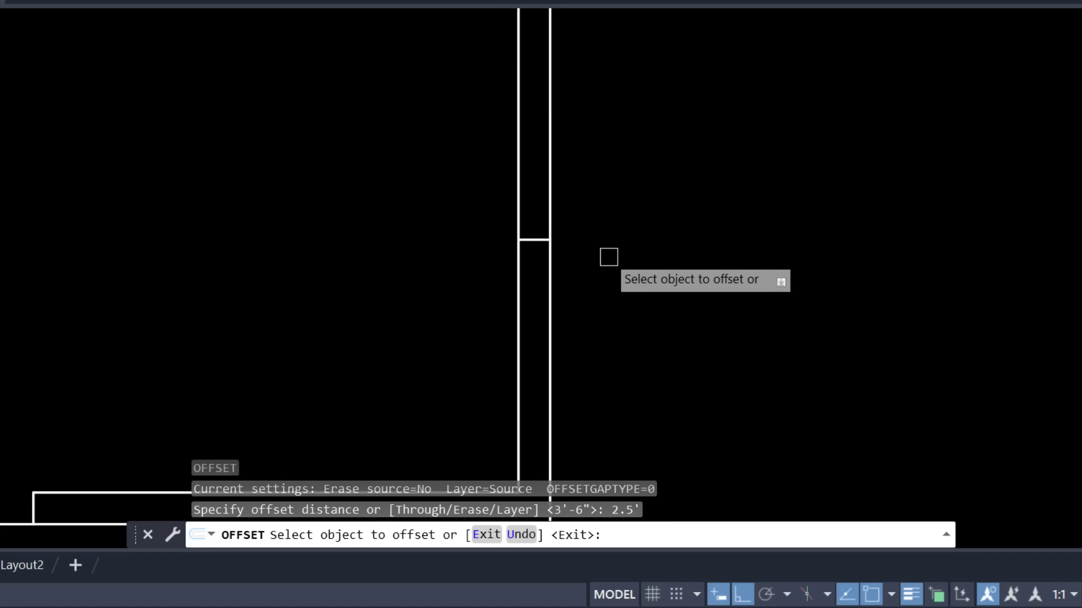
pyautogui.click(534, 243)
pyautogui.click(529, 112)
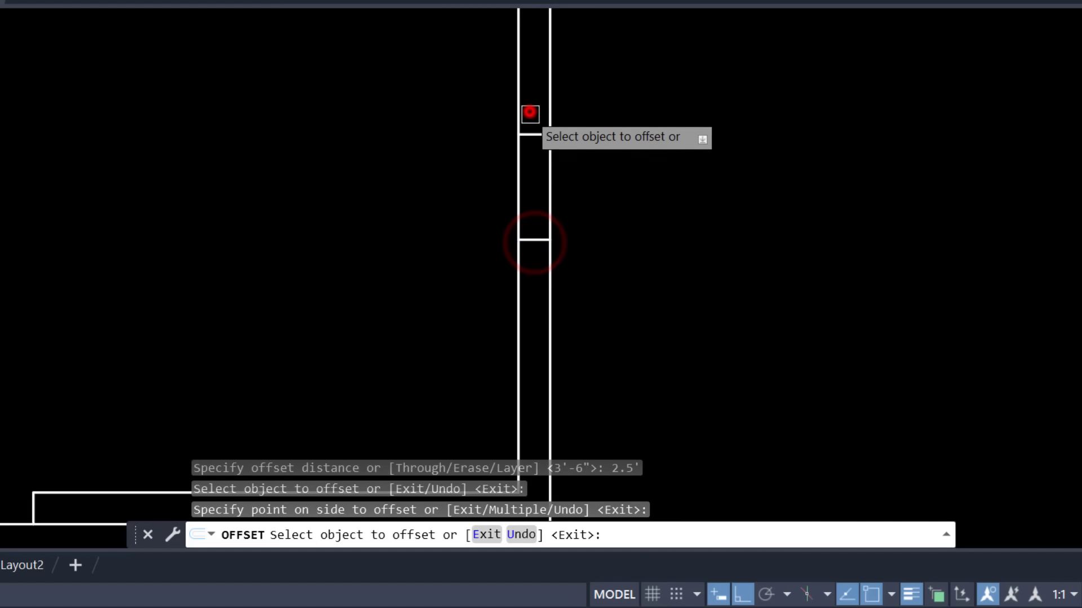
pyautogui.click(534, 242)
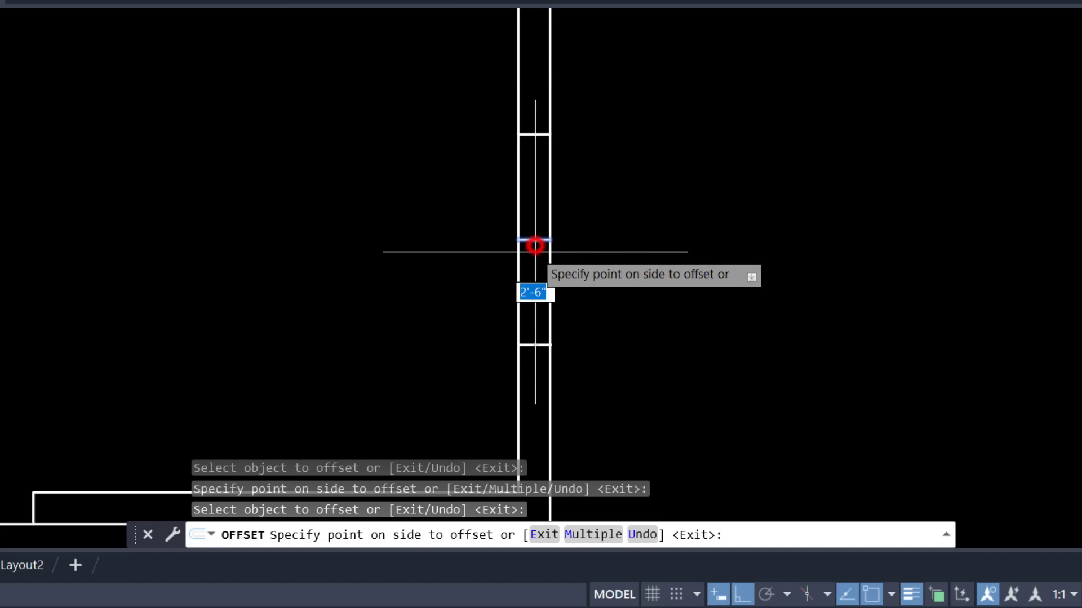
pyautogui.click(533, 361)
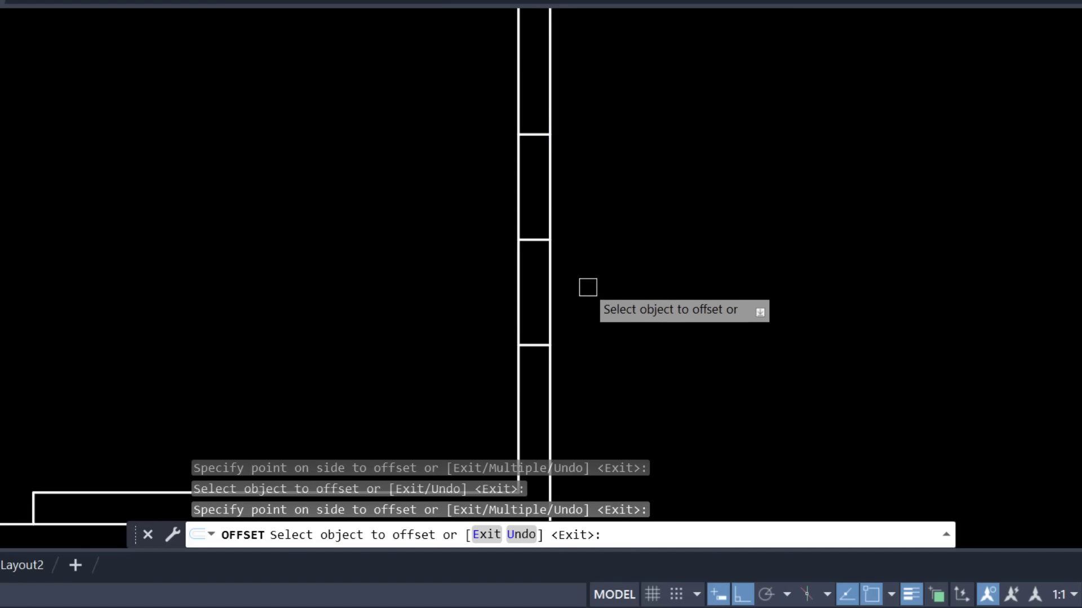
pyautogui.press('Escape')
# Draw a lengthwise mid-wall line from the top crossline to the lowest crossline
pyautogui.write('l')
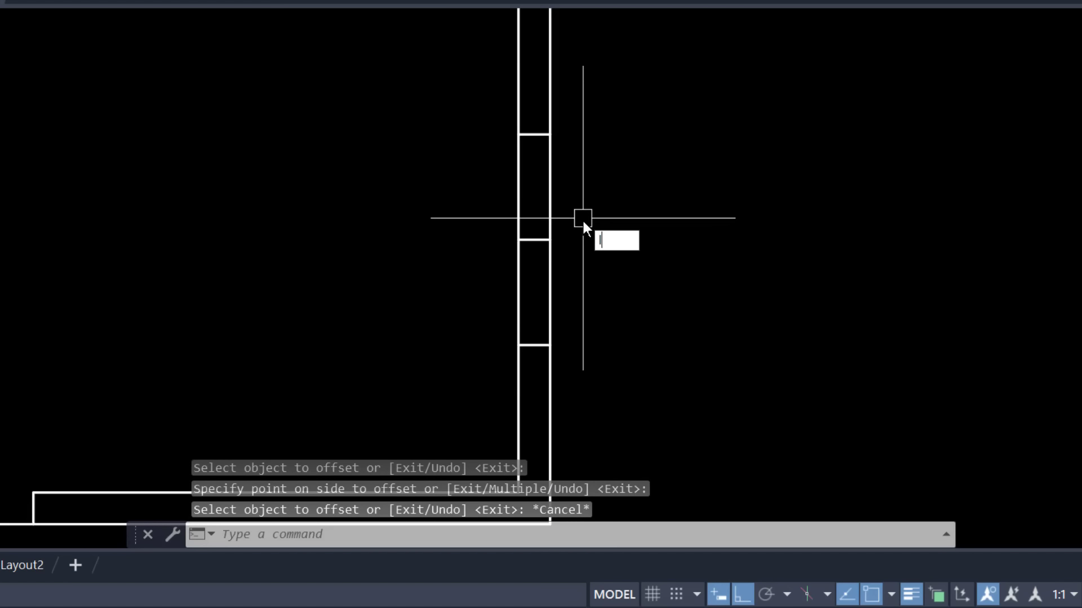
pyautogui.press('Return')
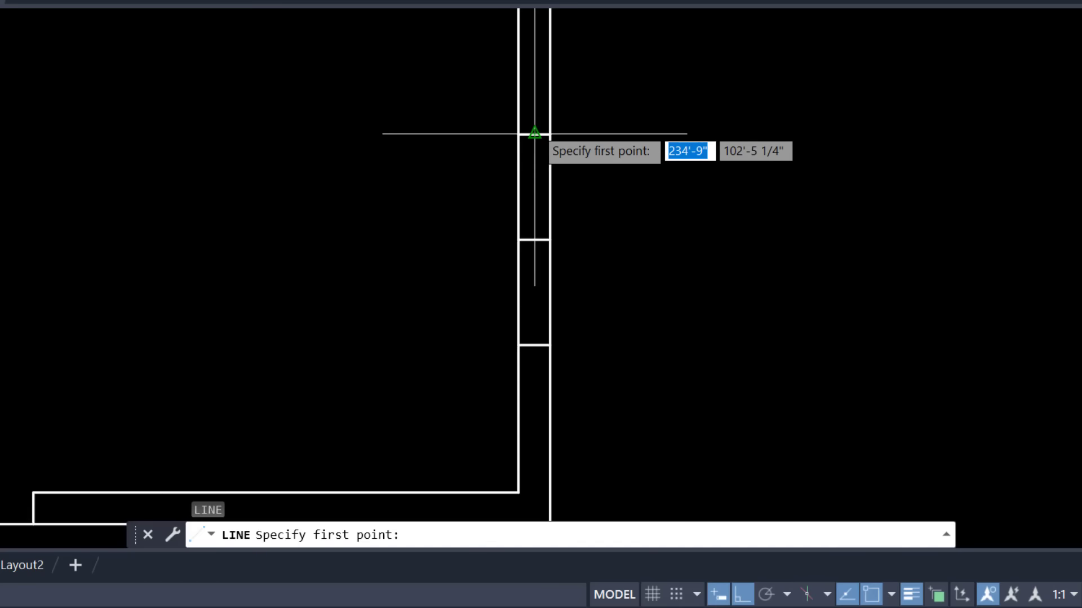
pyautogui.click(534, 134)
pyautogui.click(534, 343)
pyautogui.press('Escape')
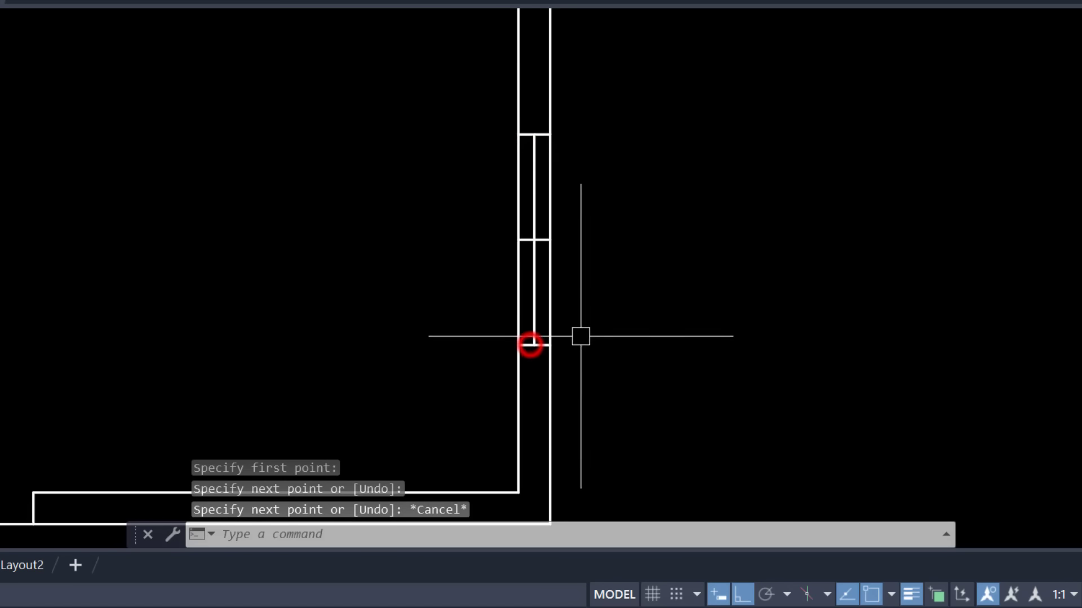
# Delete the stray thin line inside the window and re-check the right wall
pyautogui.scroll(2, 538, 249)
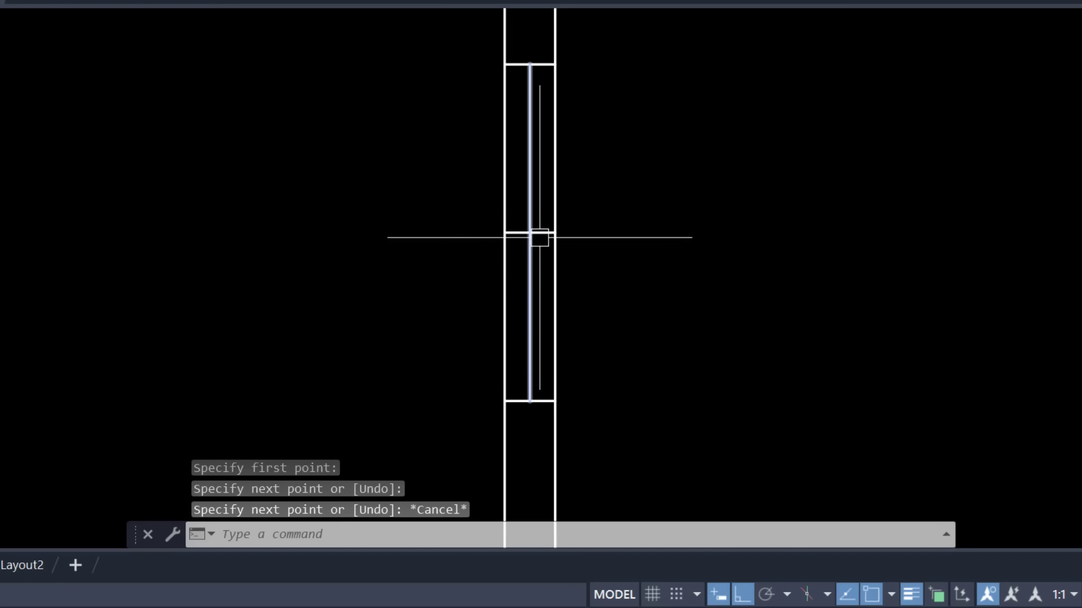
pyautogui.click(543, 235)
pyautogui.press('Delete')
pyautogui.scroll(-2, 609, 243)
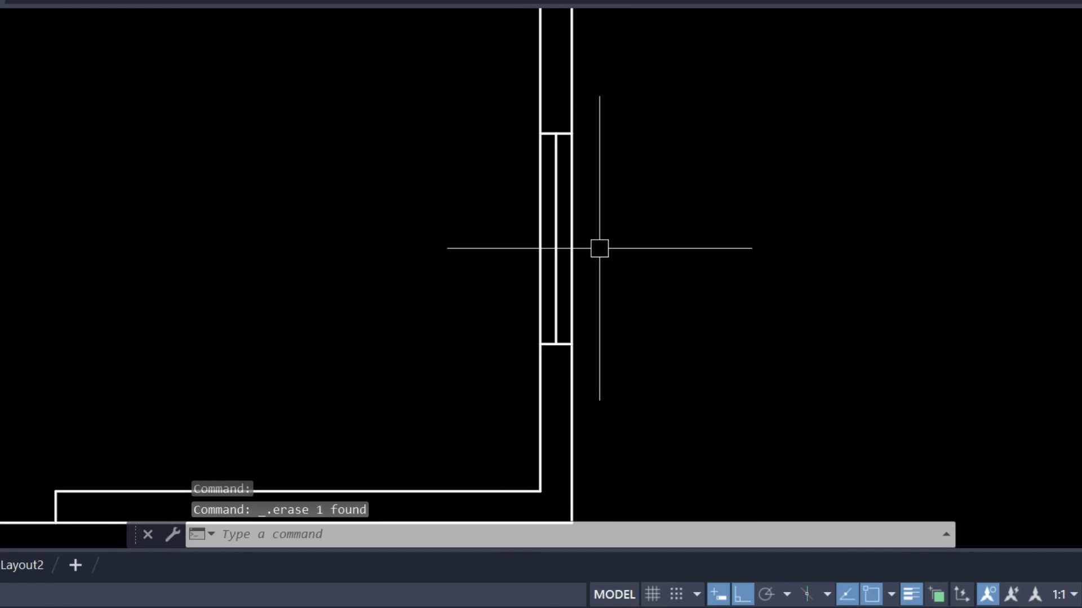
pyautogui.scroll(-2, 599, 248)
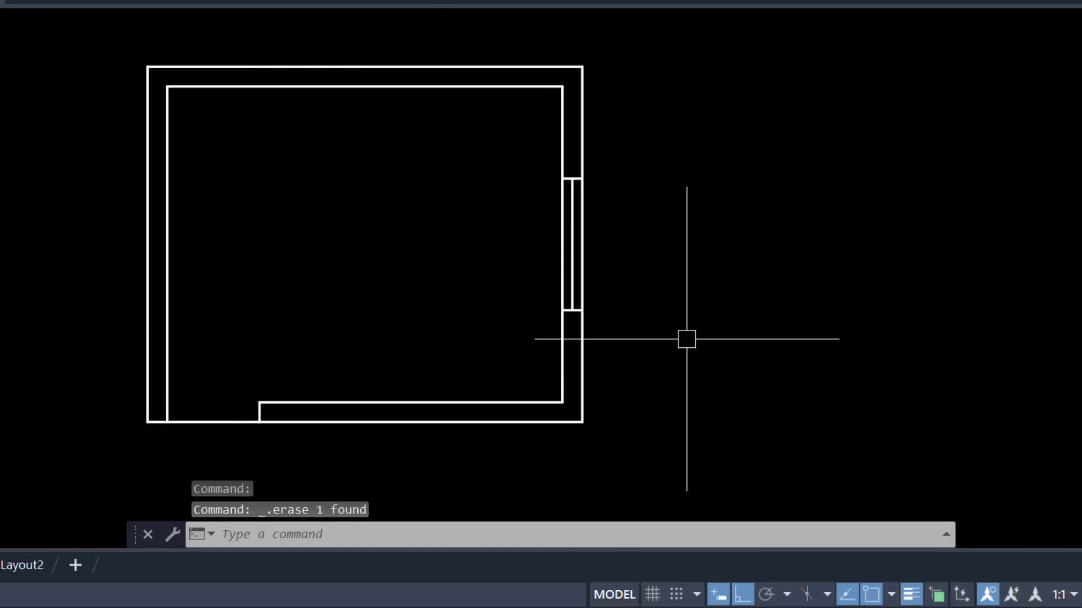
pyautogui.scroll(2, 647, 278)
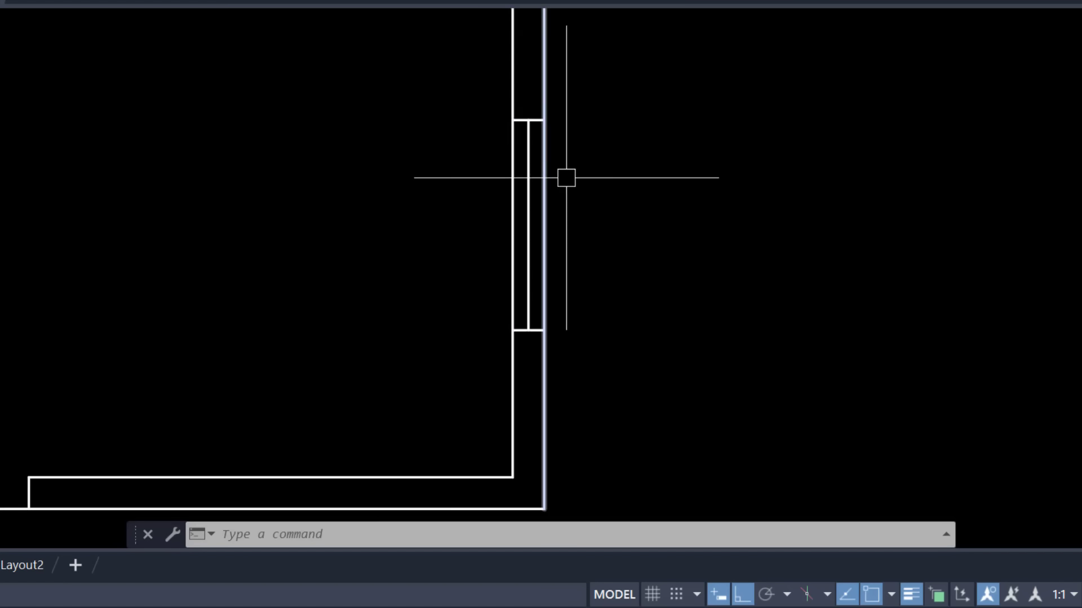
pyautogui.scroll(-2, 553, 227)
pyautogui.scroll(2, 612, 209)
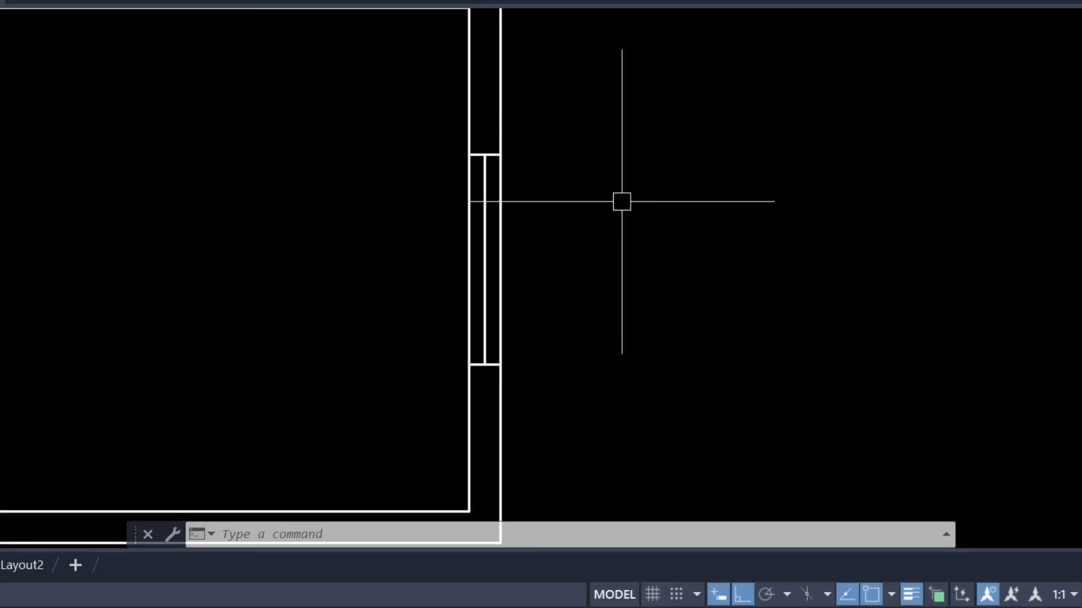
# Draw a polyline from the wall endpoint with 6", 1.5' and 6' segments, closing at the wall corner
pyautogui.write('pl')
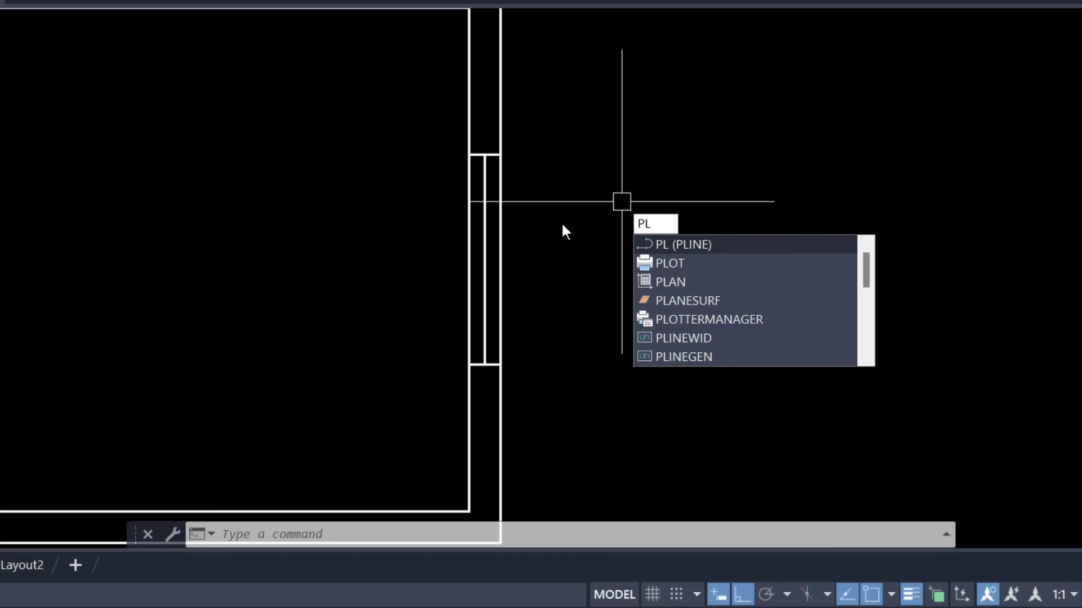
pyautogui.press('Return')
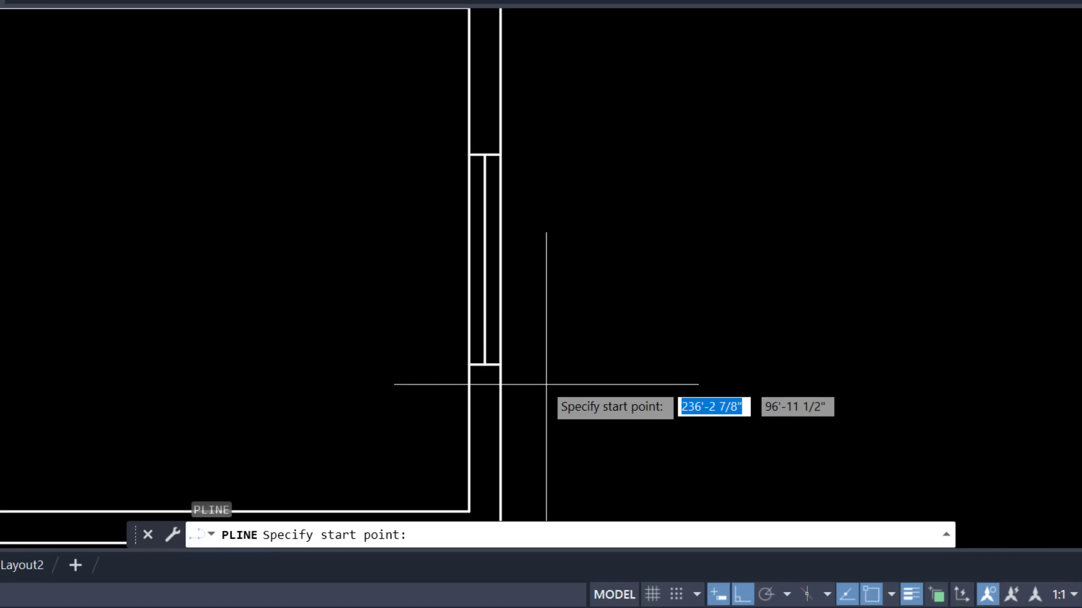
pyautogui.click(501, 364)
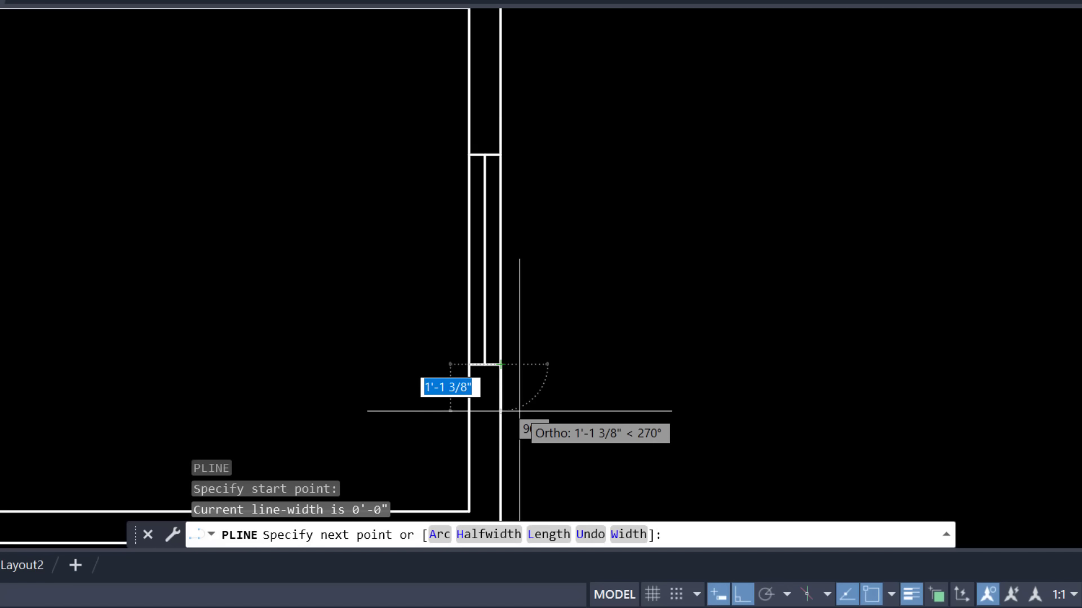
pyautogui.write('6"')
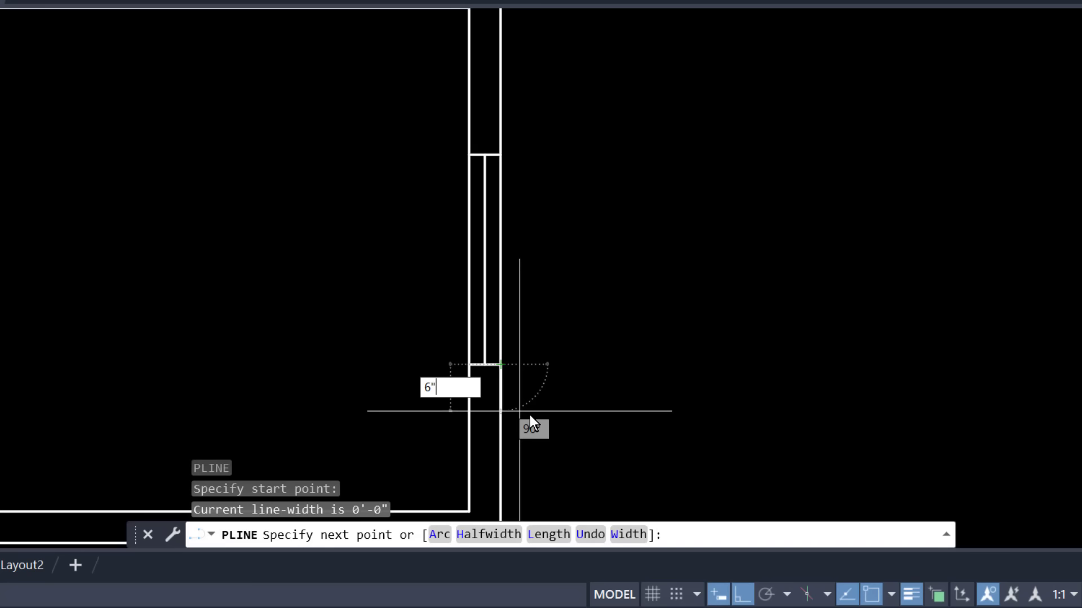
pyautogui.press('Return')
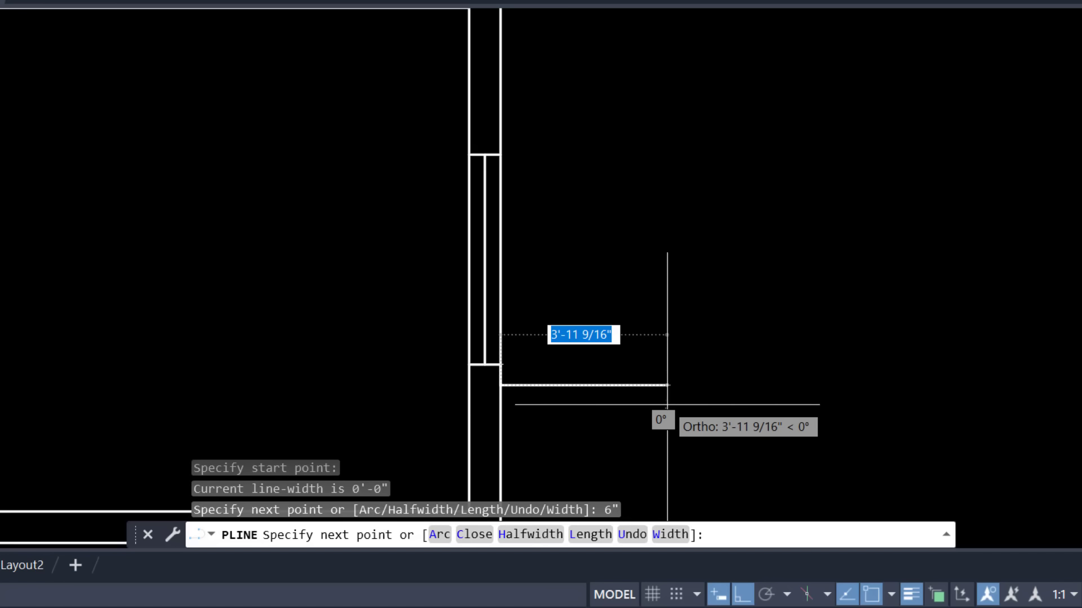
pyautogui.write('1.5')
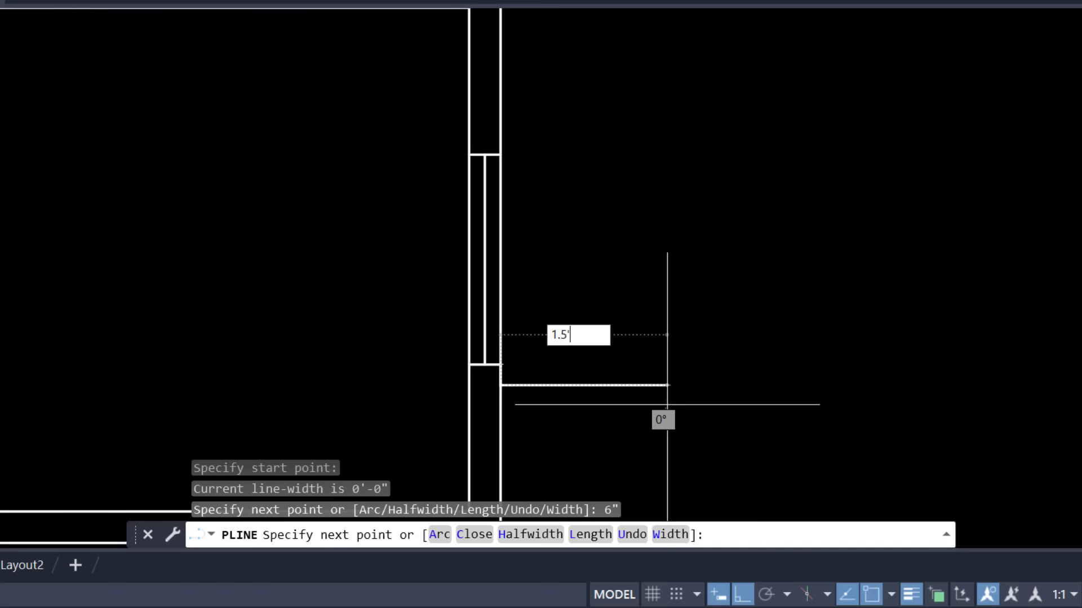
pyautogui.press('Return')
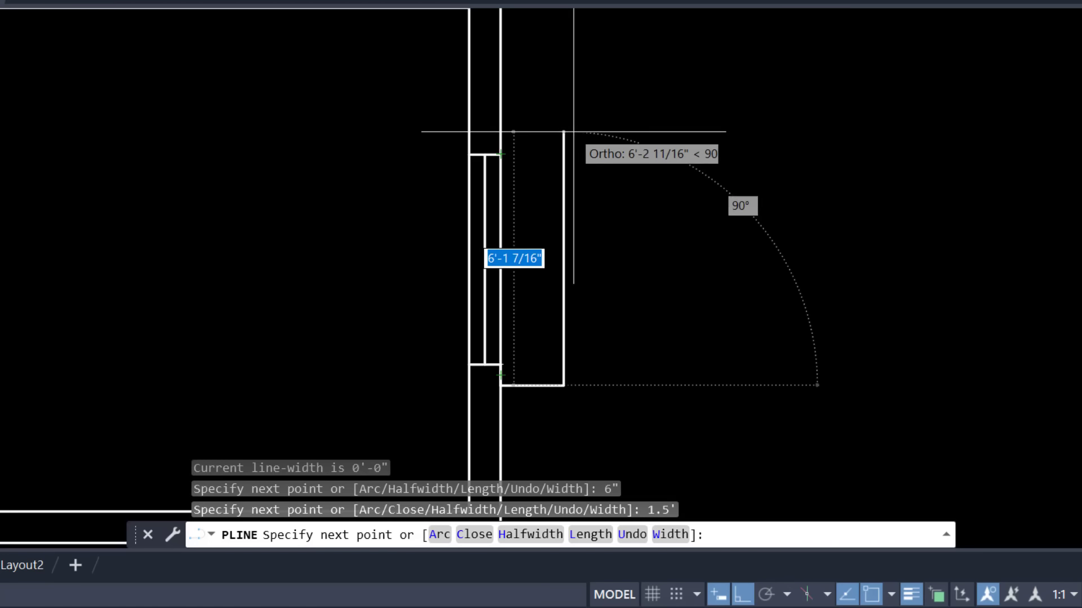
pyautogui.write('6')
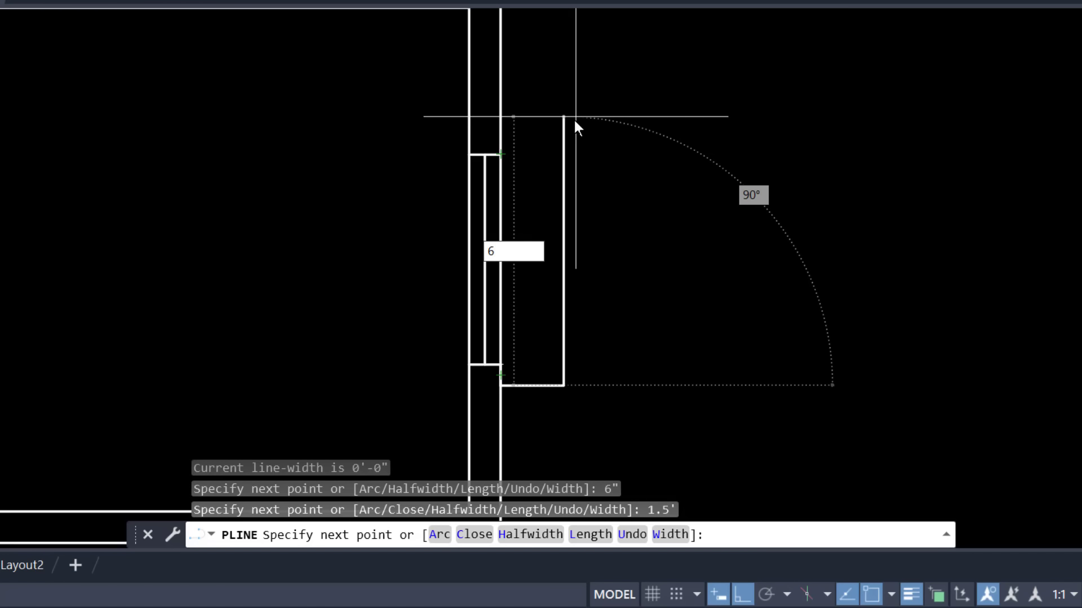
pyautogui.write("'")
pyautogui.press('Return')
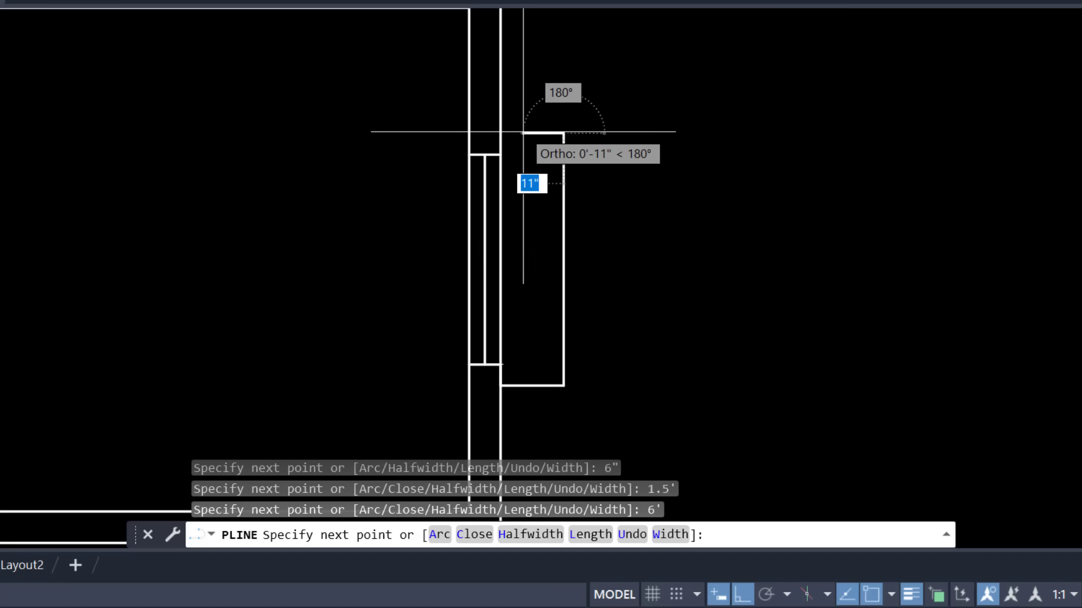
pyautogui.click(501, 133)
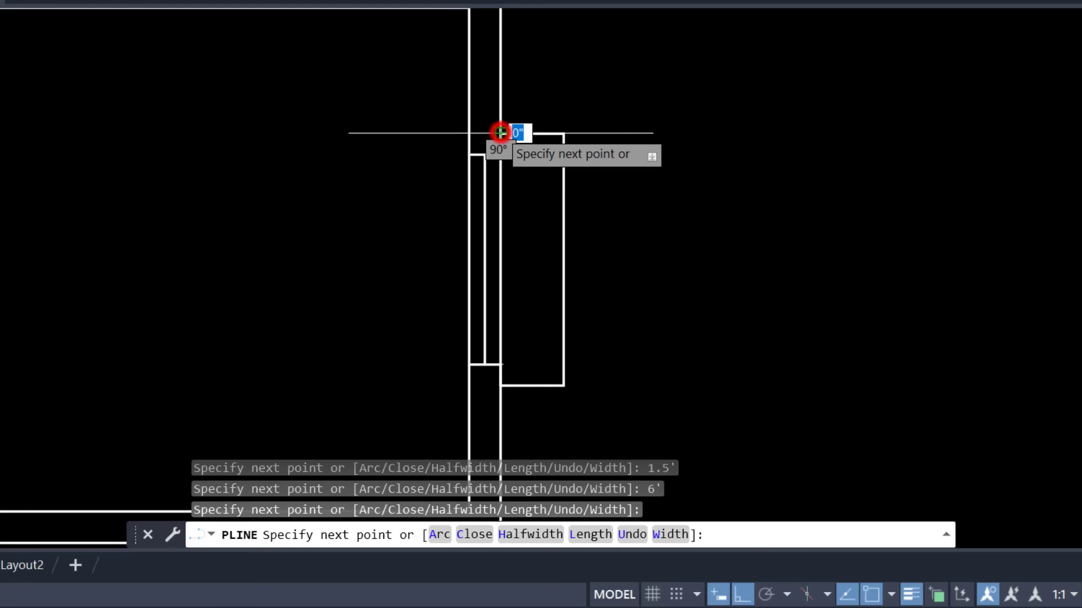
pyautogui.press('Escape')
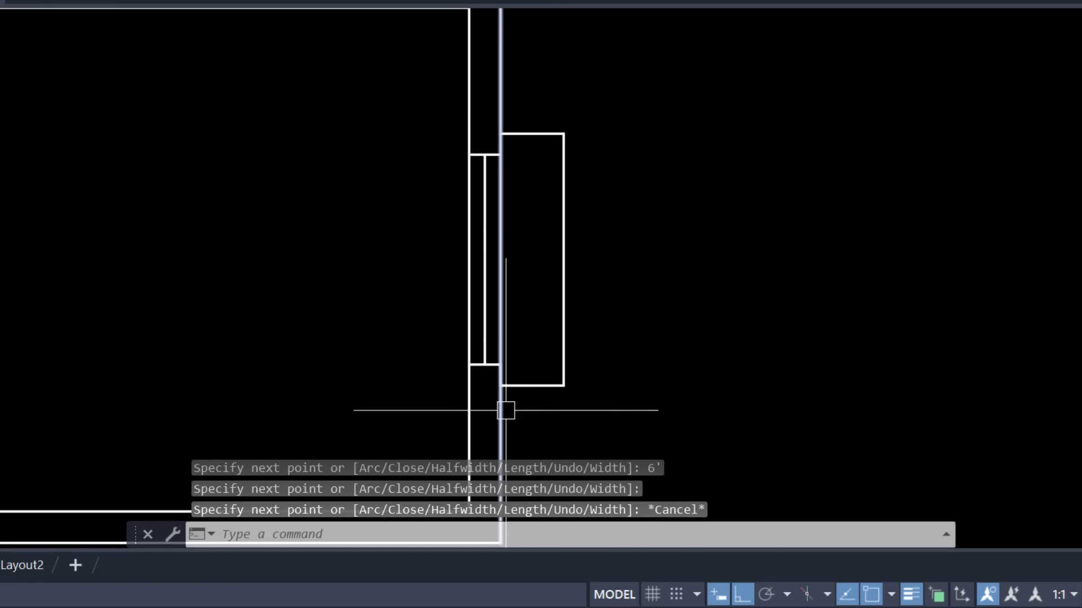
pyautogui.scroll(2, 505, 411)
pyautogui.moveTo(520, 369); pyautogui.dragTo(509, 466, button='middle')
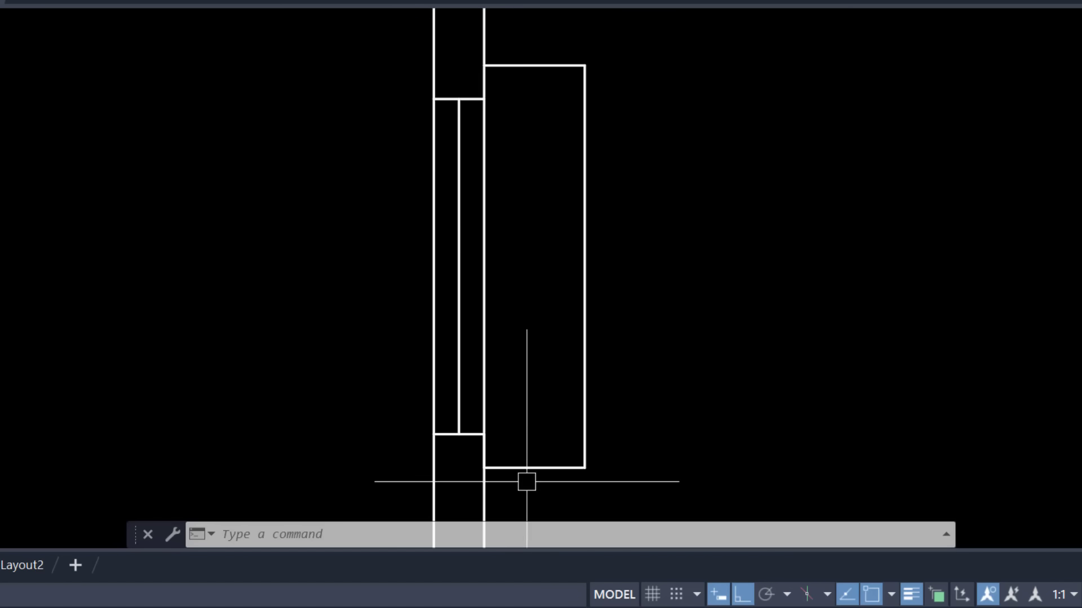
pyautogui.scroll(-2, 567, 185)
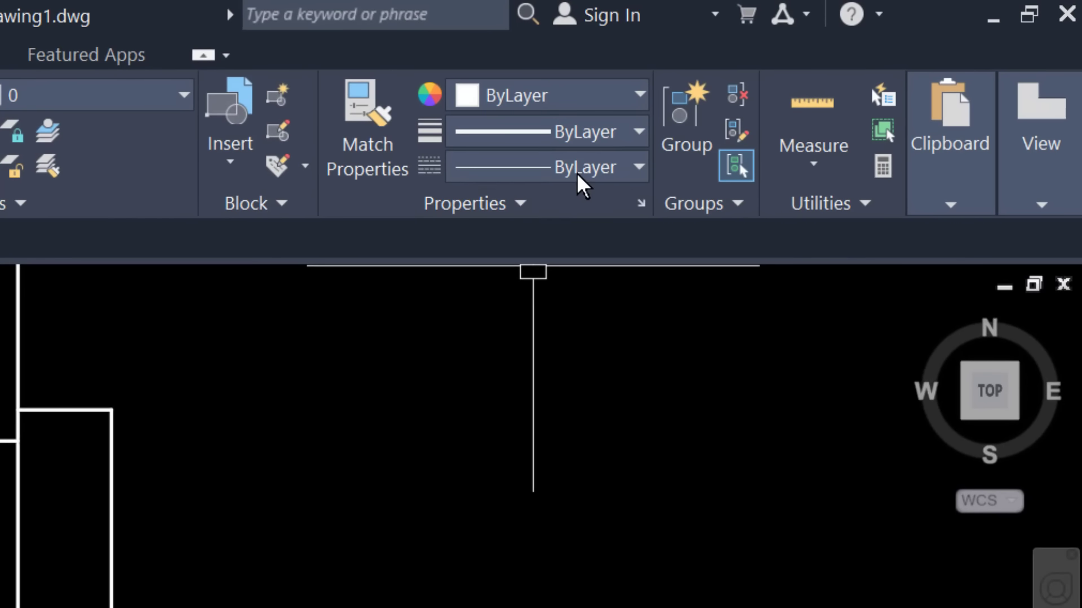
# Load HIDDEN from the linetype list's Other… entry via the Linetype Manager
pyautogui.click(586, 170)
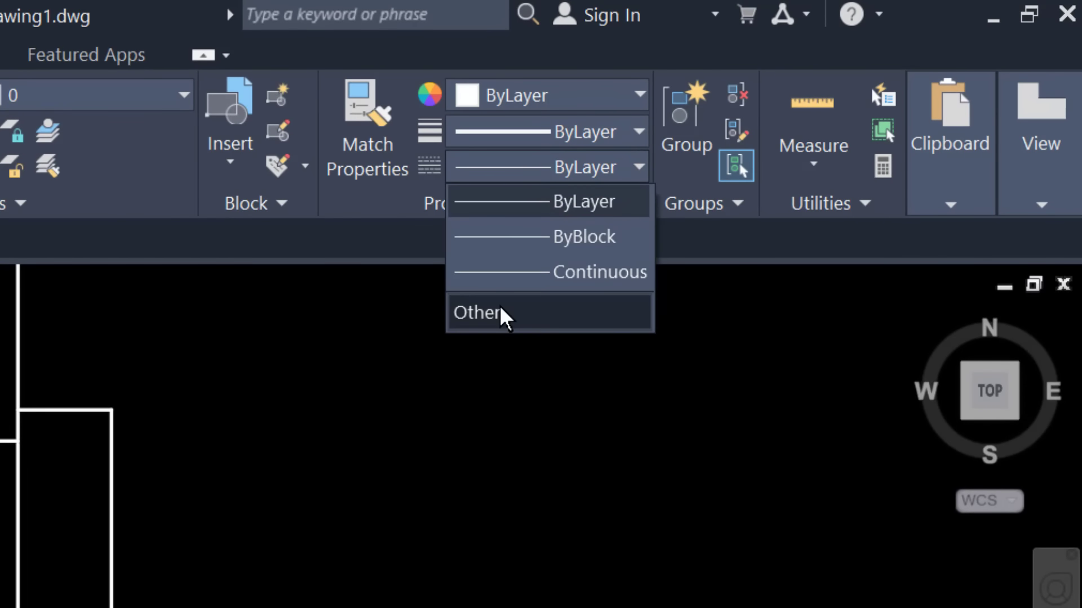
pyautogui.click(500, 310)
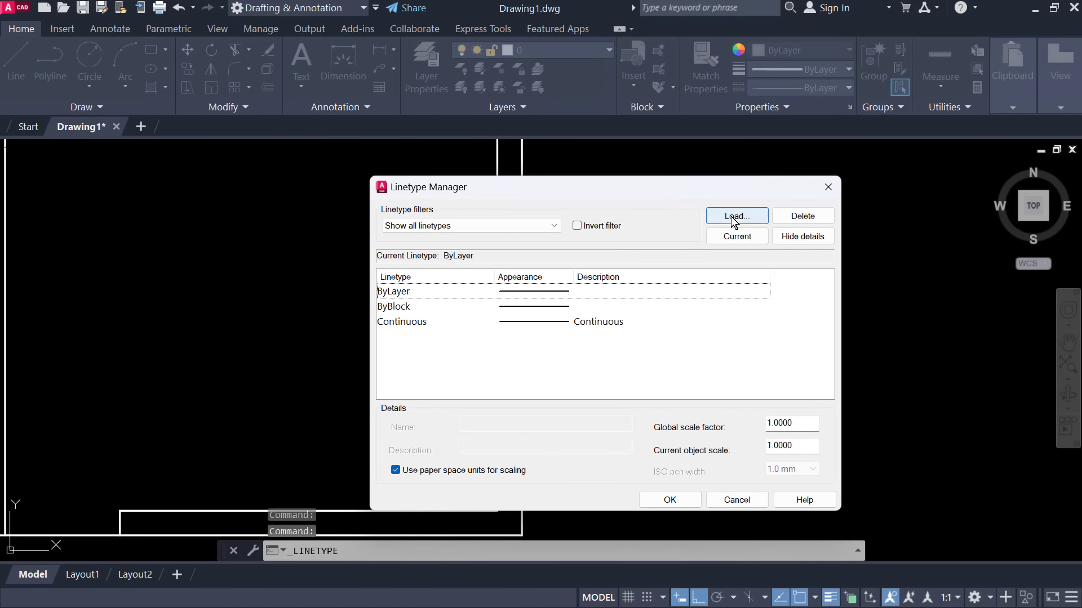
pyautogui.click(729, 217)
pyautogui.moveTo(698, 238); pyautogui.dragTo(696, 301)
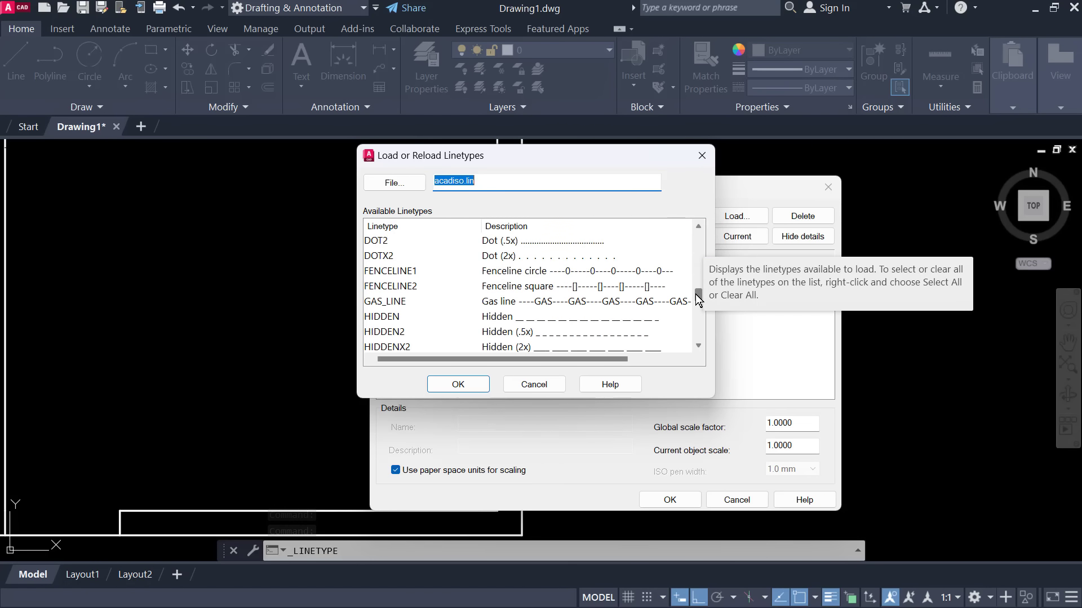
pyautogui.click(388, 256)
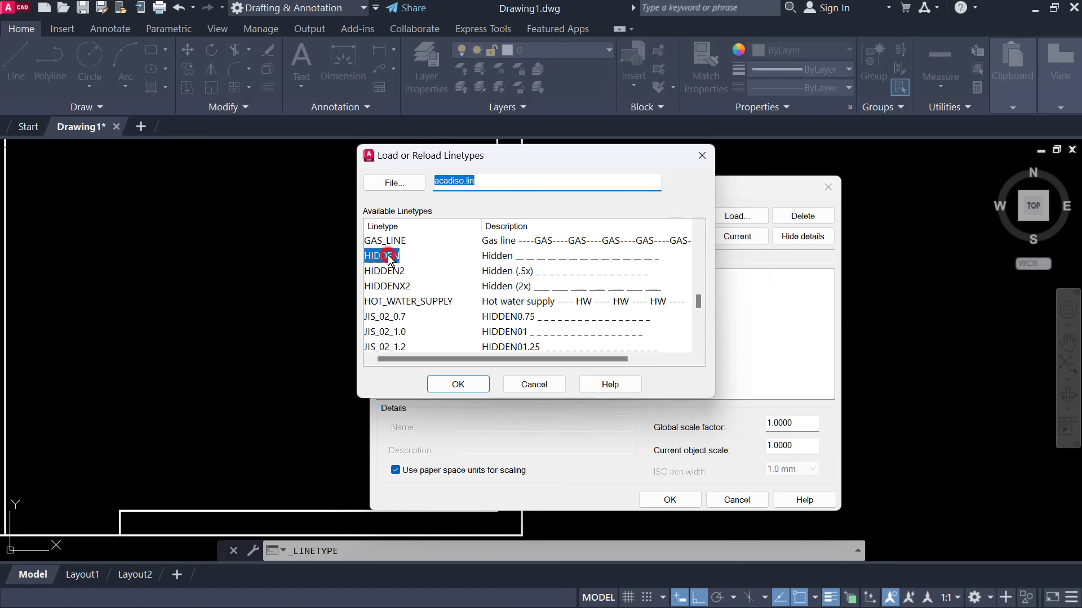
pyautogui.click(457, 386)
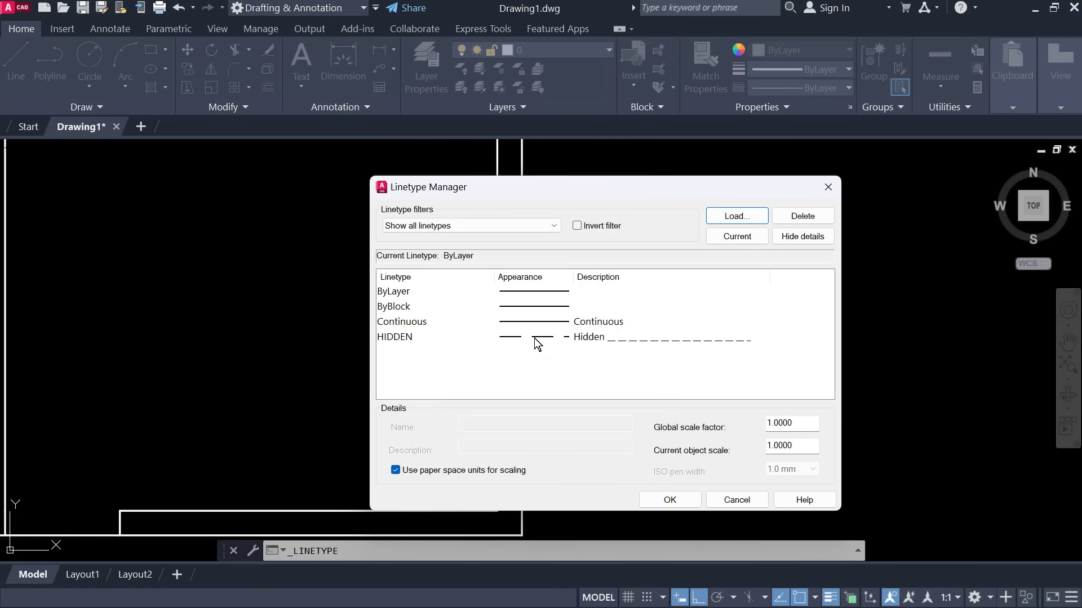
pyautogui.click(661, 497)
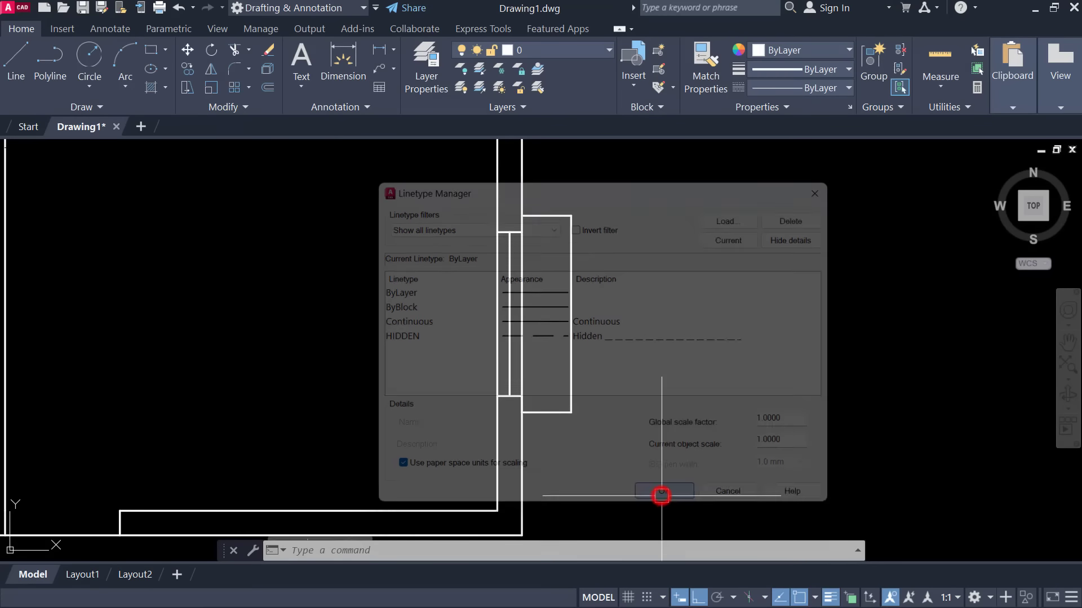
pyautogui.click(822, 88)
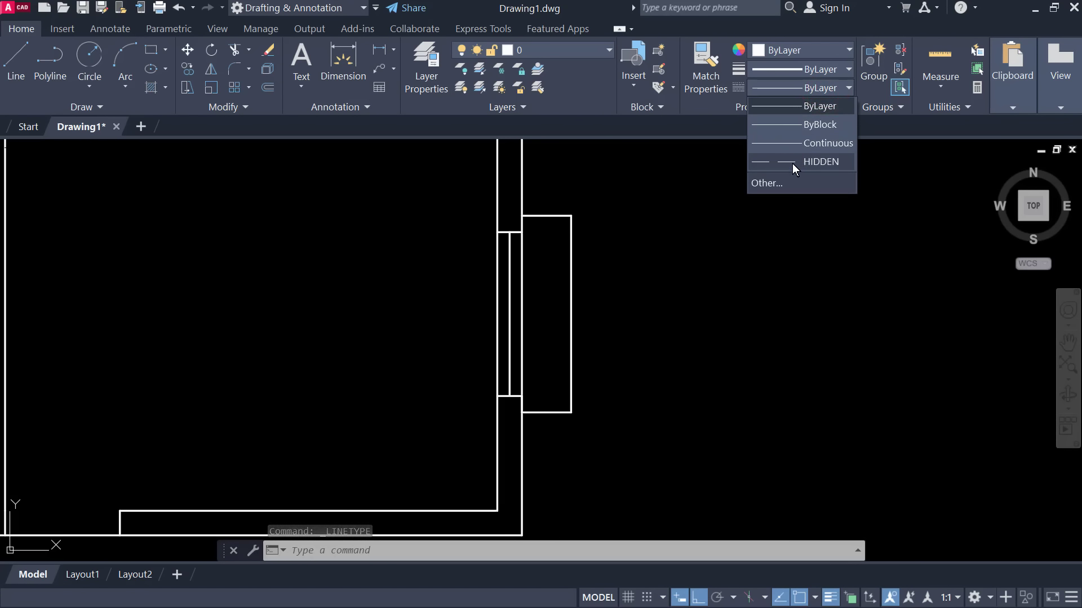
# Give the rectangle beside the window the HIDDEN linetype and magenta colour
pyautogui.click(724, 261)
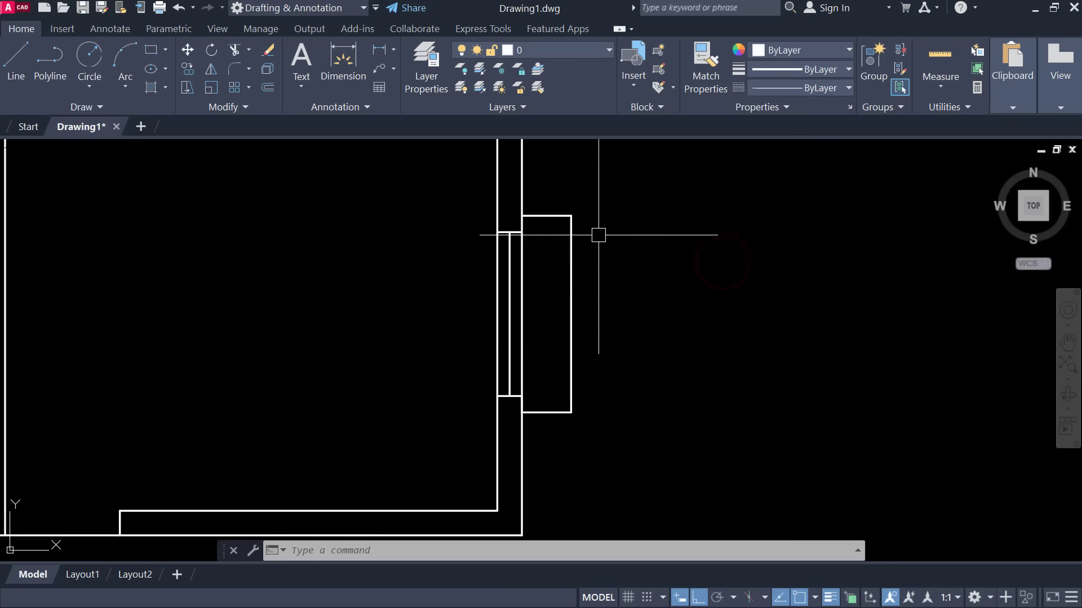
pyautogui.click(572, 247)
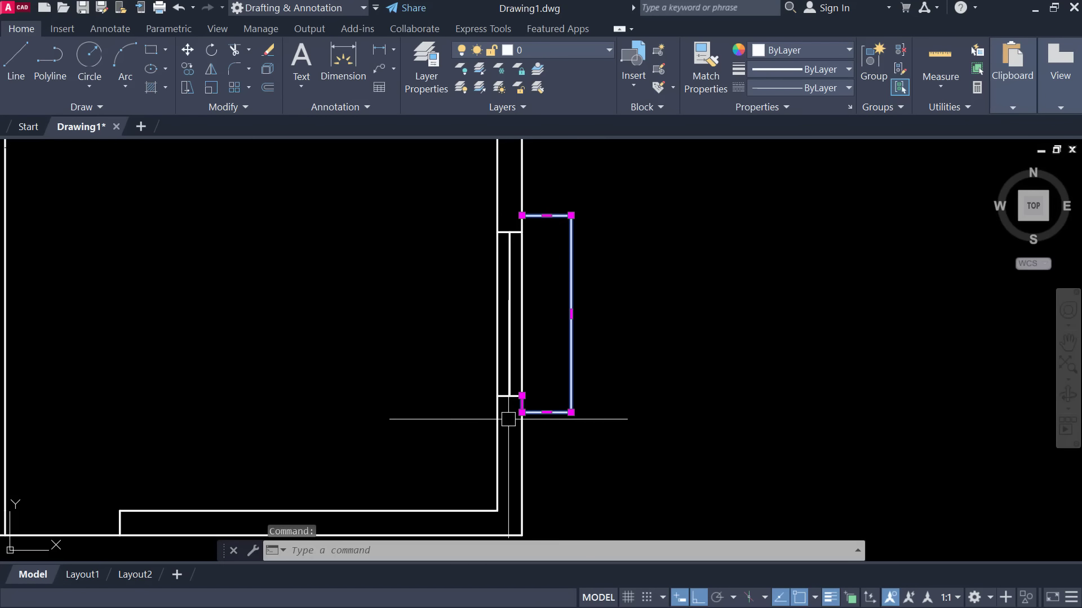
pyautogui.click(833, 87)
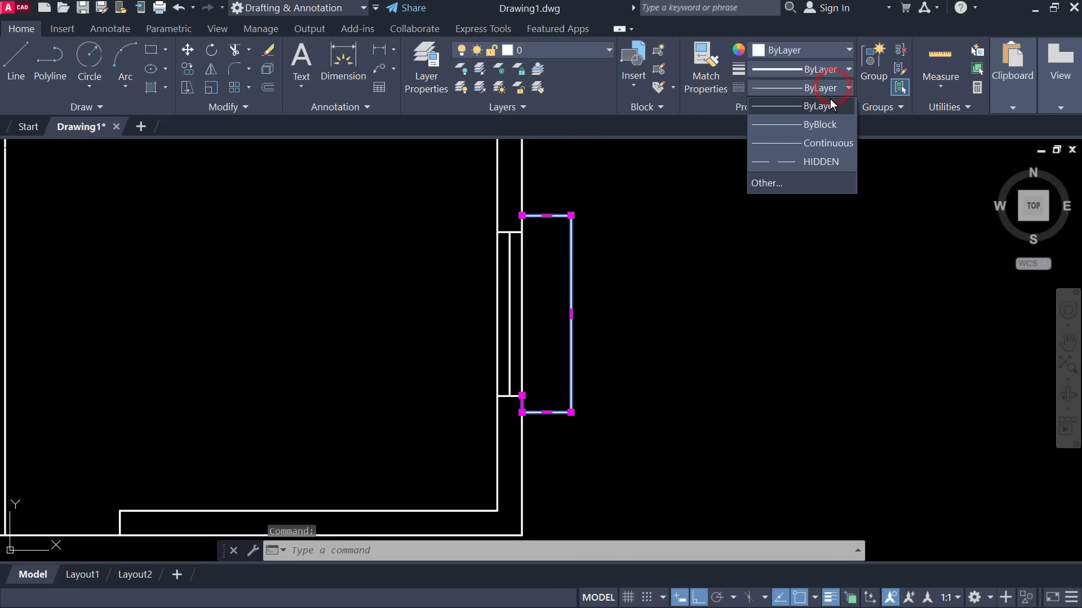
pyautogui.click(811, 162)
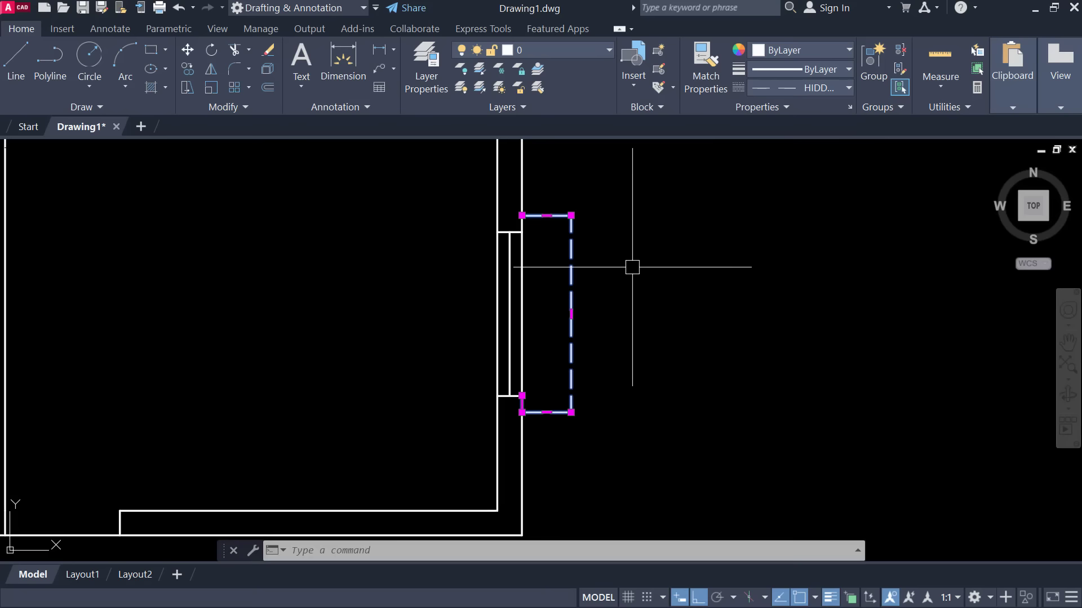
pyautogui.click(780, 49)
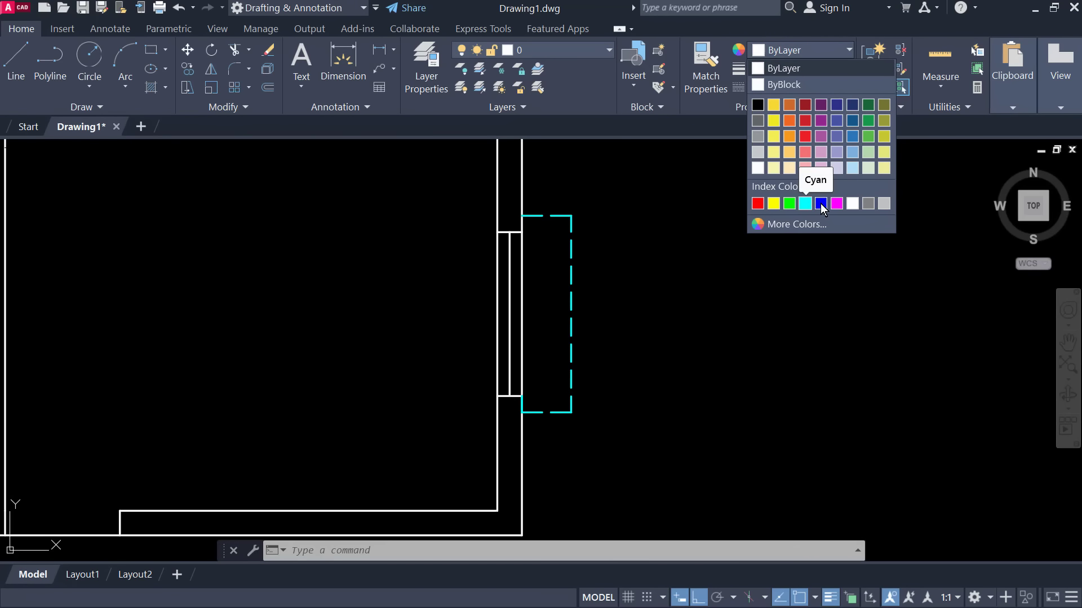
pyautogui.click(836, 203)
pyautogui.press('Escape')
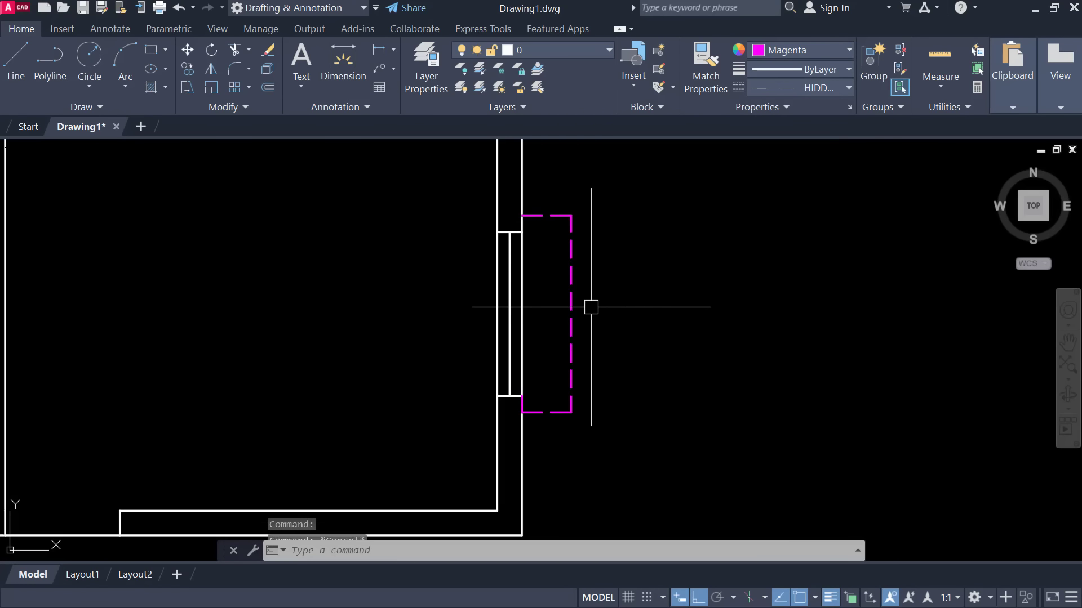
# Window-select the window's inner lines and colour them green
pyautogui.click(486, 221)
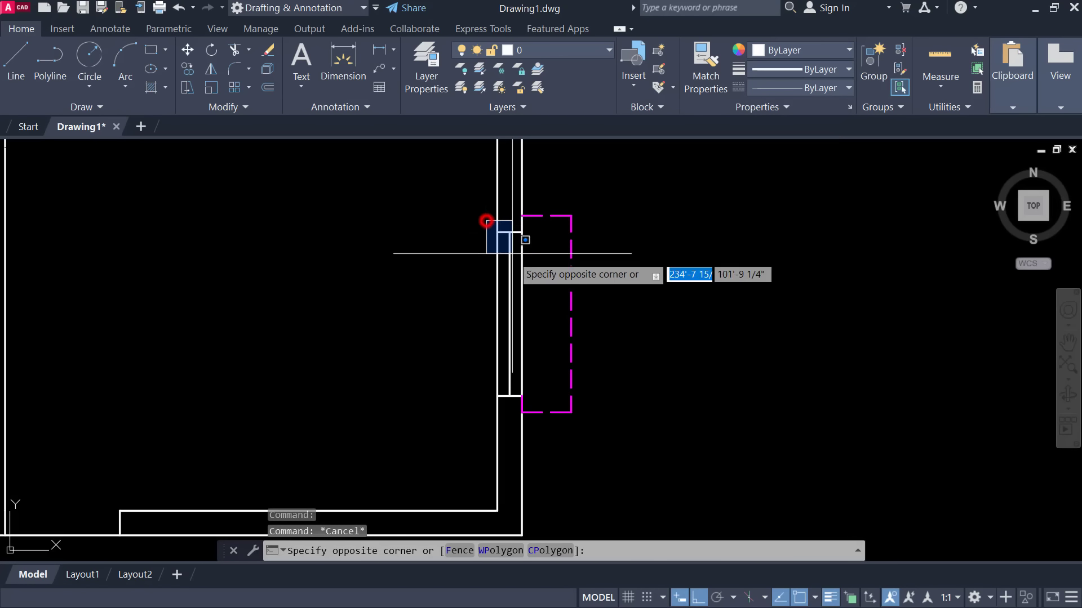
pyautogui.click(546, 400)
pyautogui.click(834, 50)
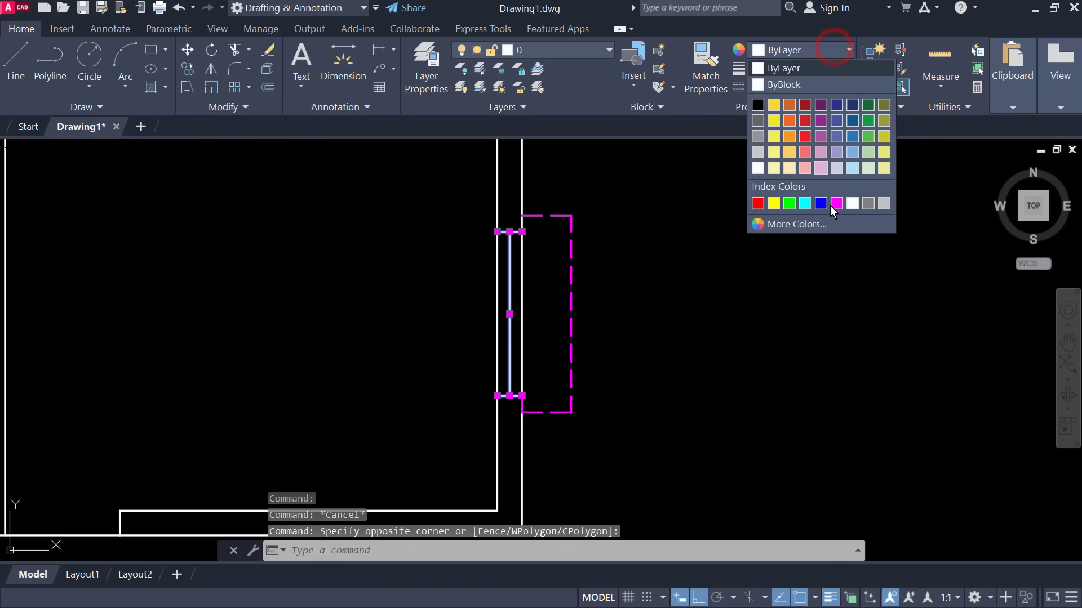
pyautogui.click(789, 204)
pyautogui.press('Escape')
pyautogui.scroll(-2, 518, 303)
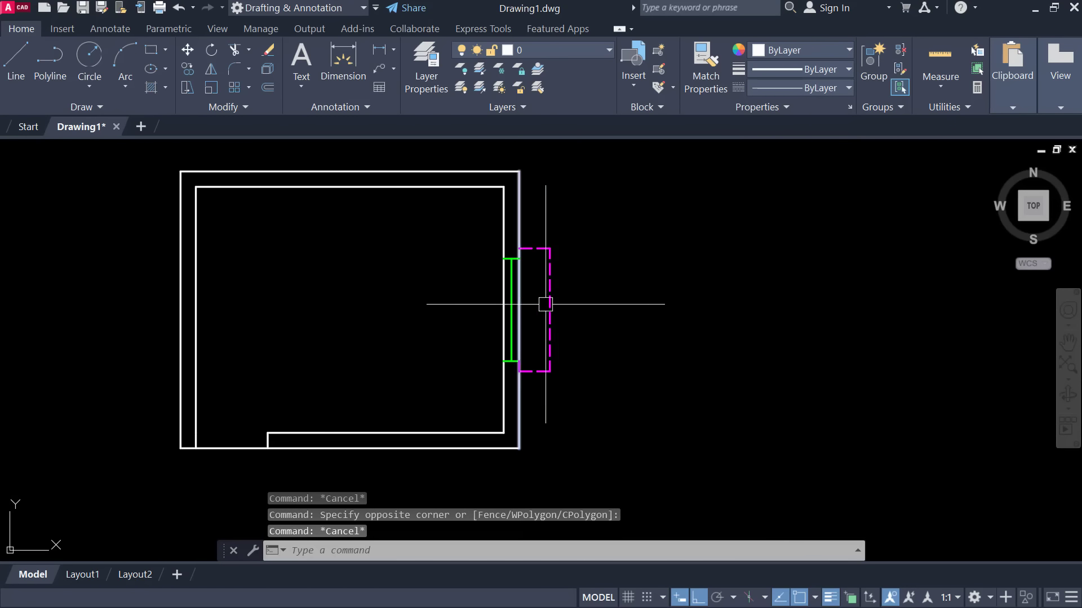
pyautogui.moveTo(544, 306); pyautogui.dragTo(620, 311, button='middle')
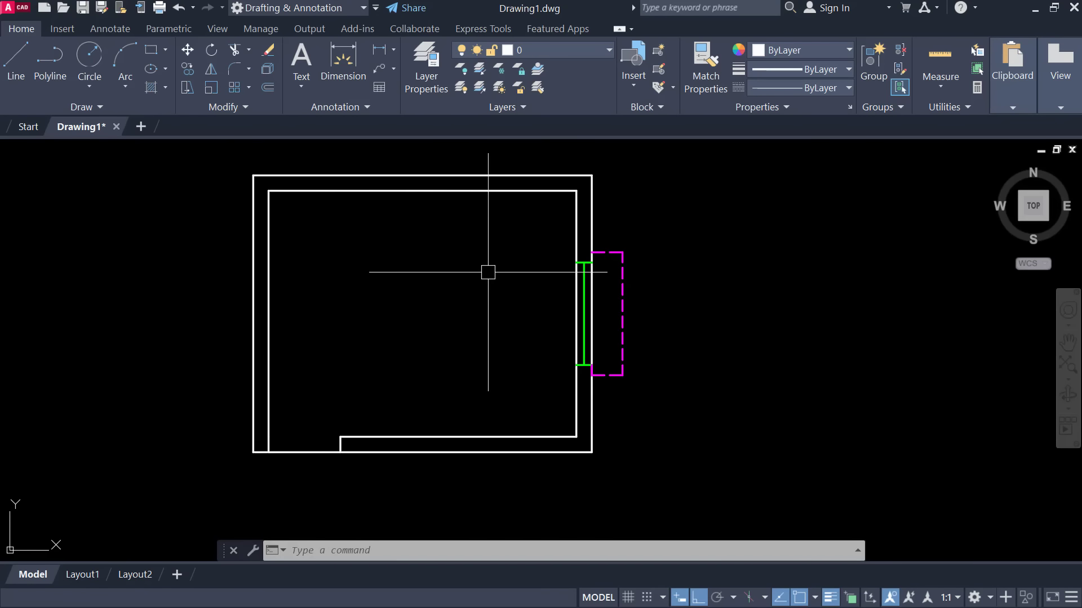
pyautogui.click(552, 234)
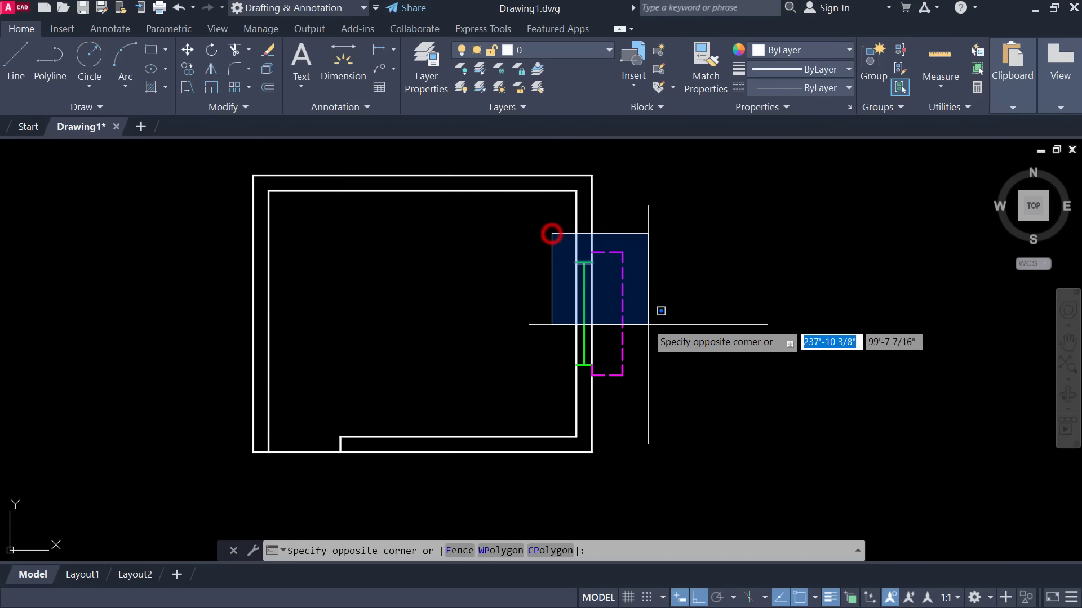
pyautogui.click(705, 407)
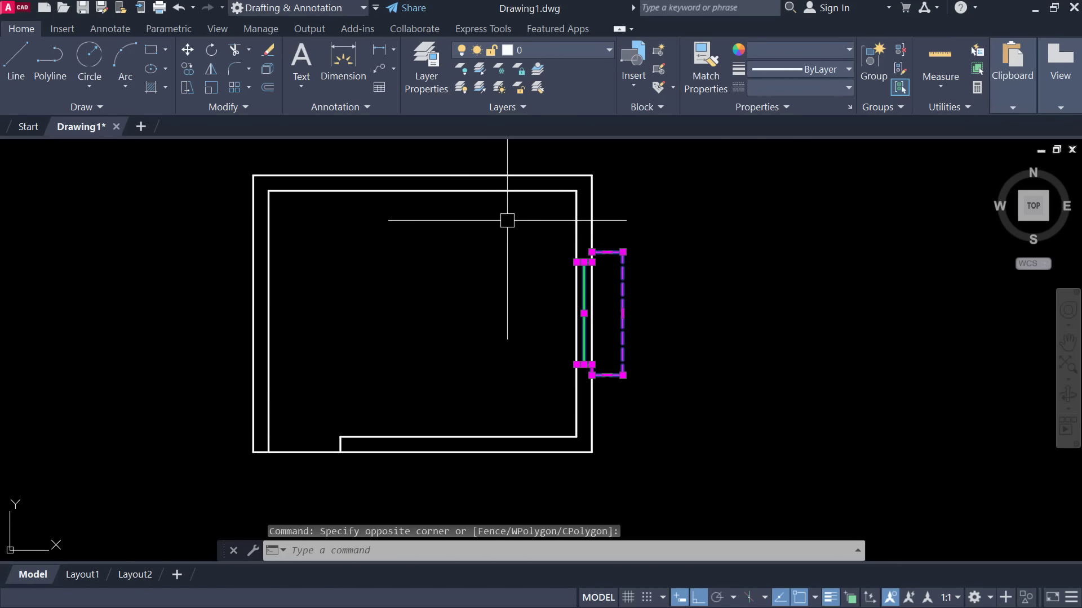
pyautogui.click(710, 404)
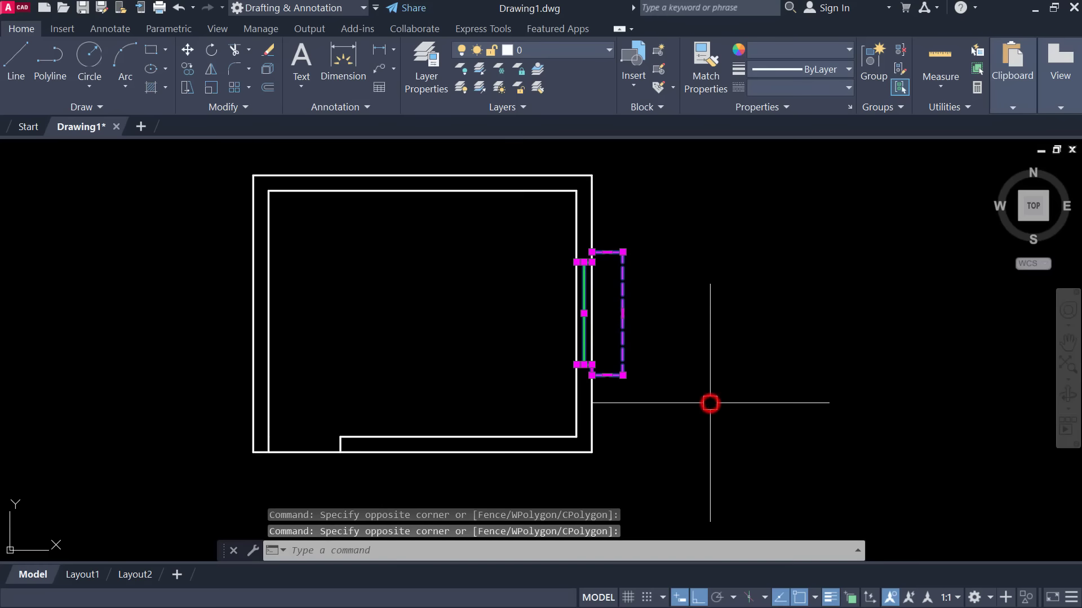
pyautogui.click(714, 357)
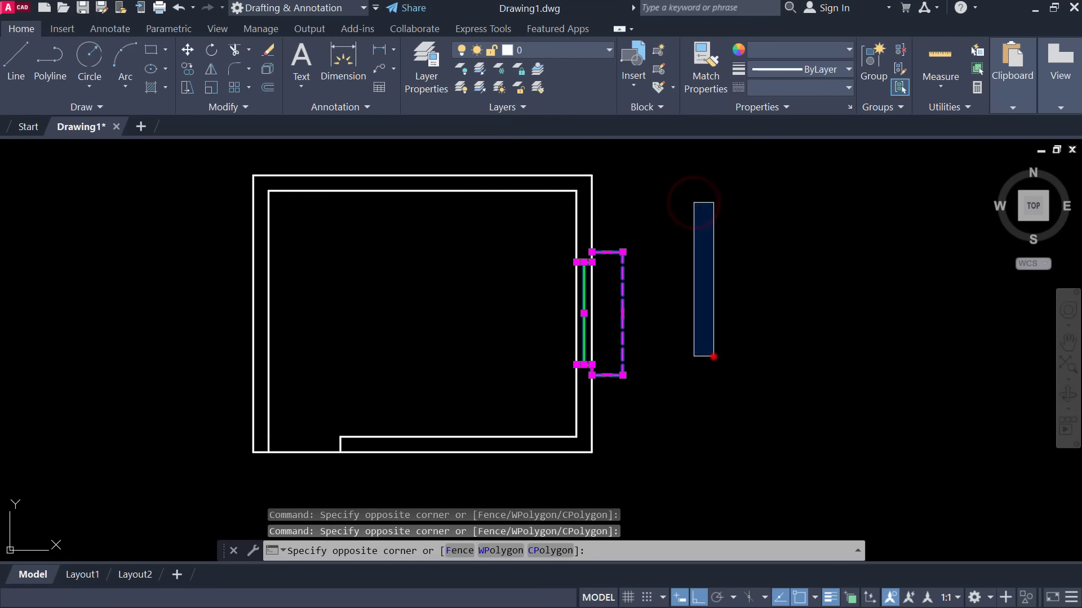
pyautogui.click(542, 227)
pyautogui.click(700, 398)
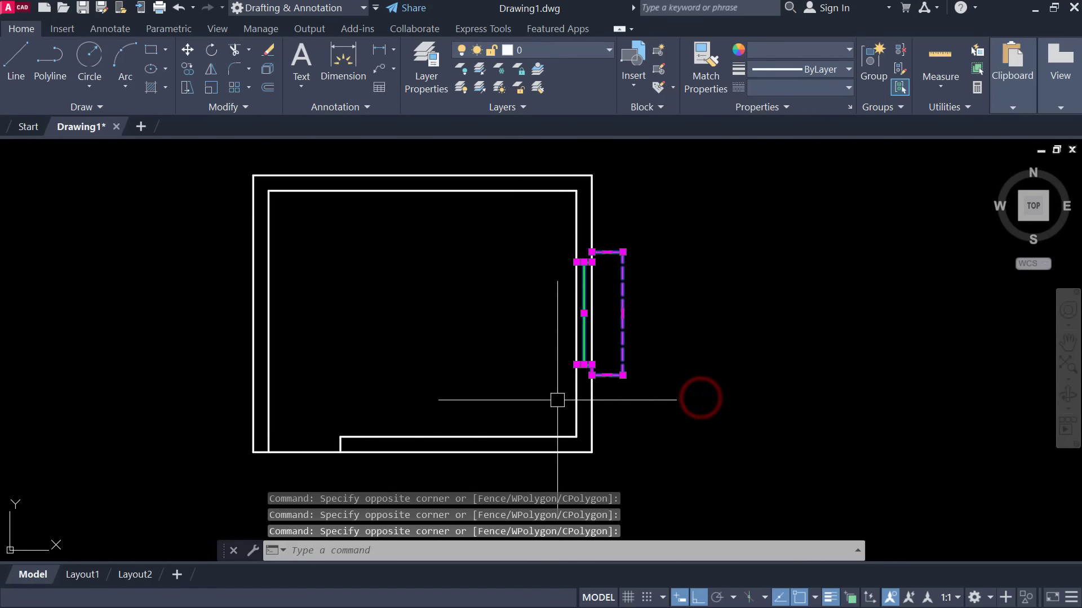
pyautogui.click(697, 209)
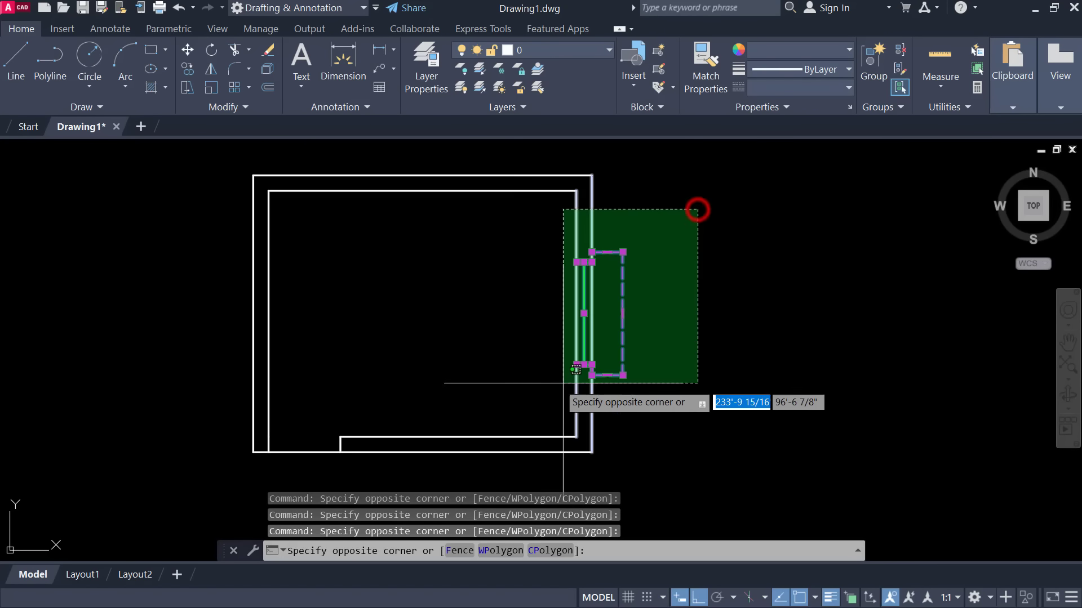
pyautogui.click(527, 399)
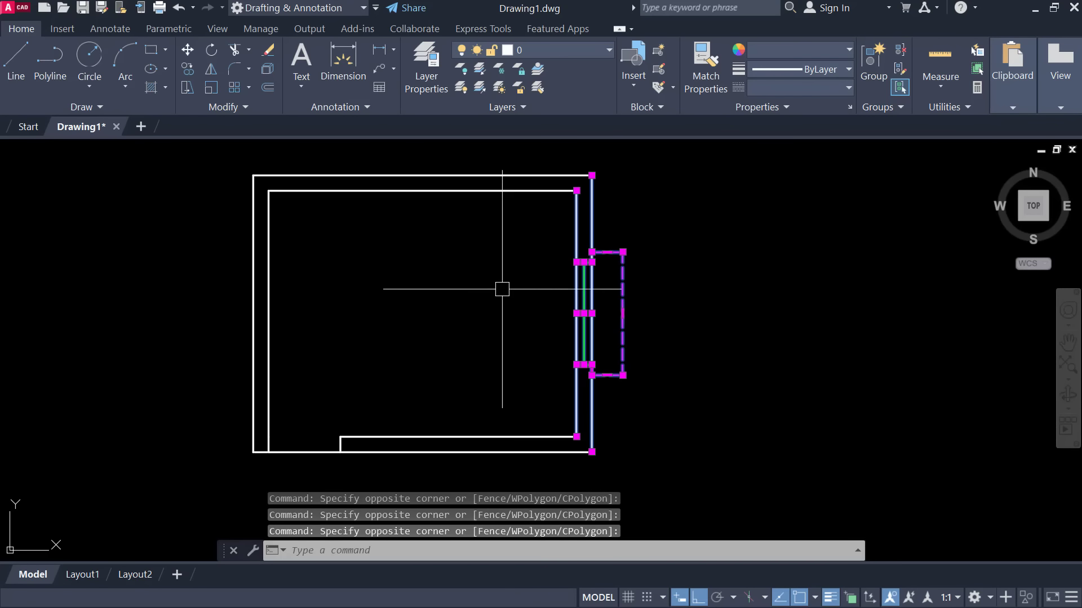
pyautogui.click(504, 230)
pyautogui.click(718, 421)
pyautogui.click(730, 382)
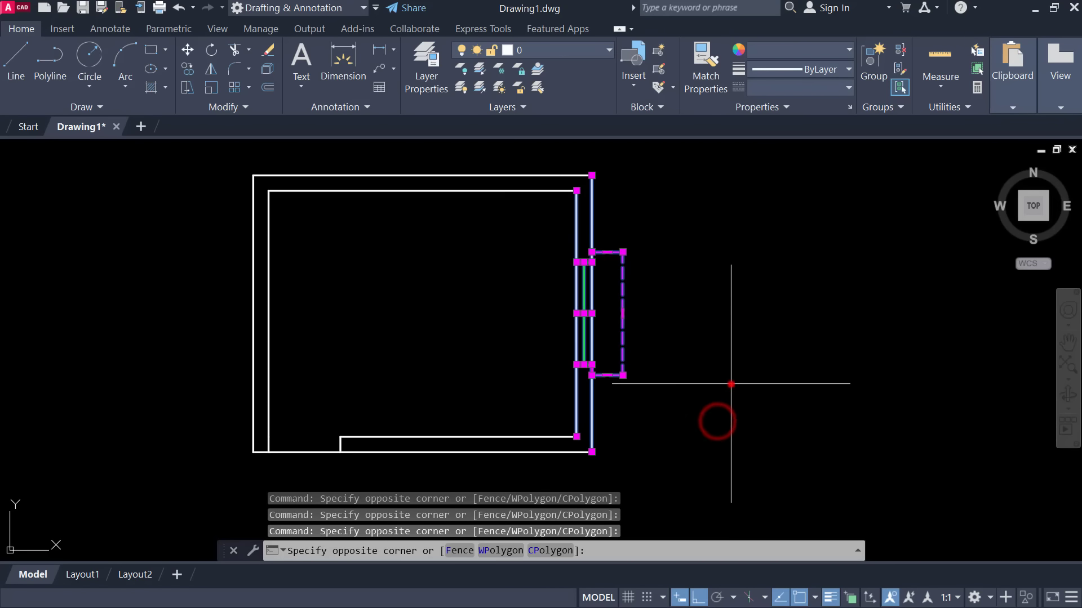
pyautogui.click(707, 418)
pyautogui.click(514, 235)
pyautogui.press('Escape')
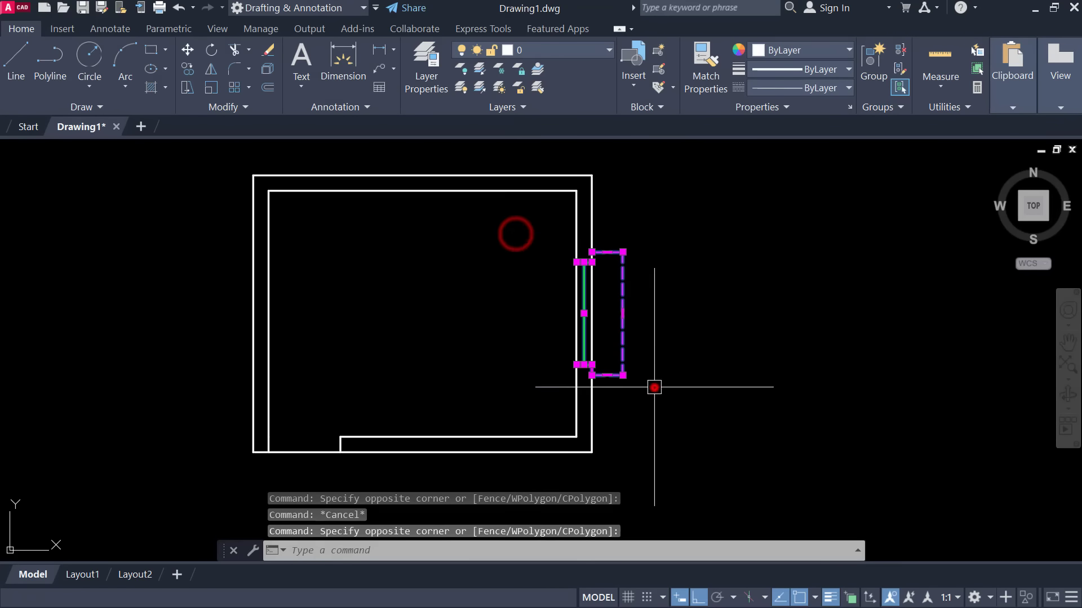
pyautogui.click(654, 387)
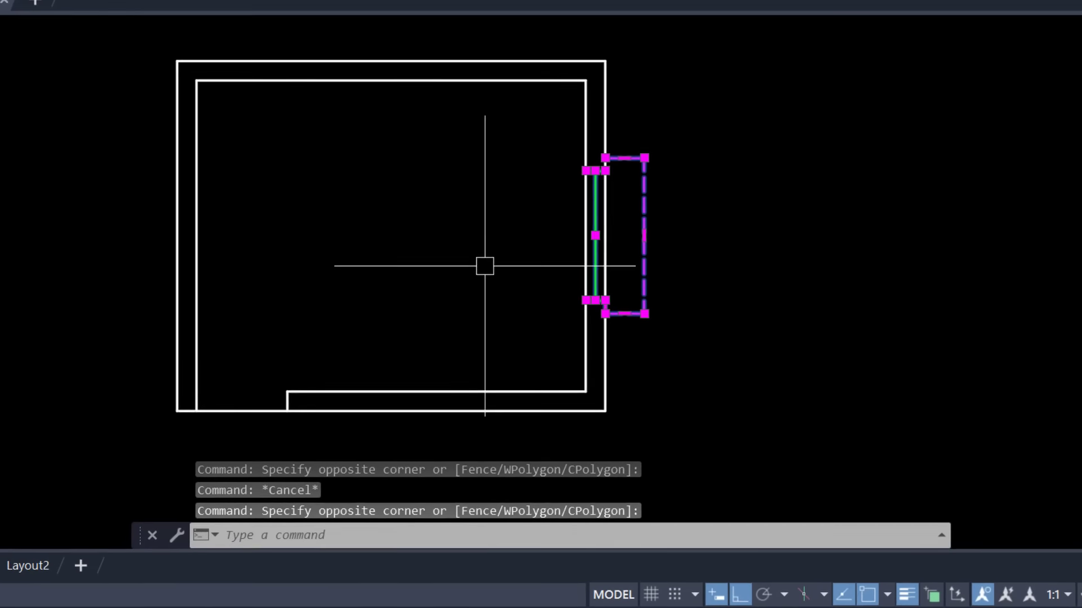
# Mirror the window and sill about a vertical line through the top wall midpoint, keeping the original
pyautogui.write('M')
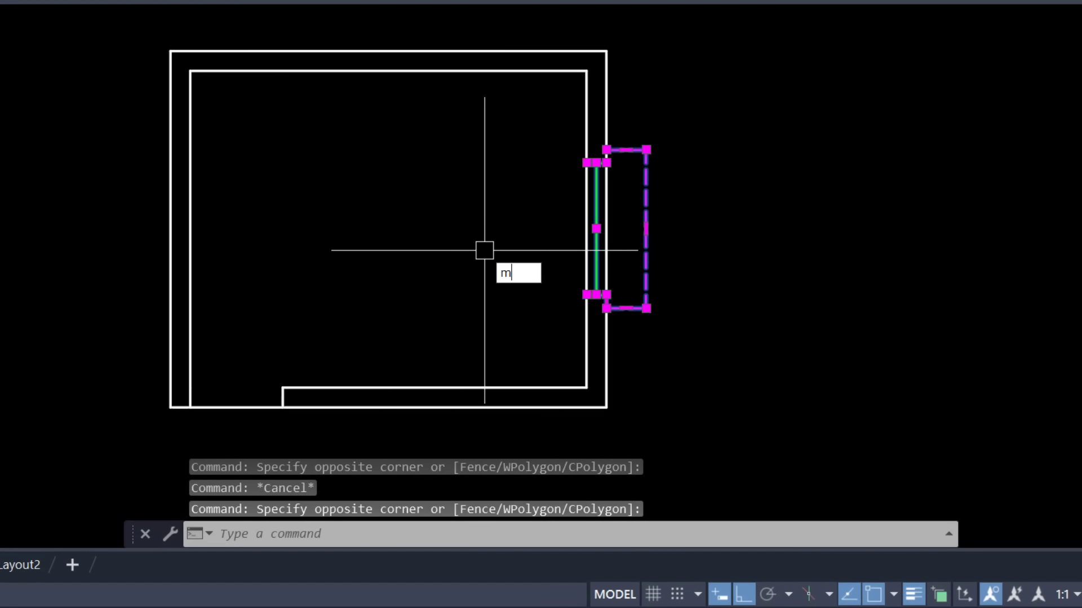
pyautogui.write('I')
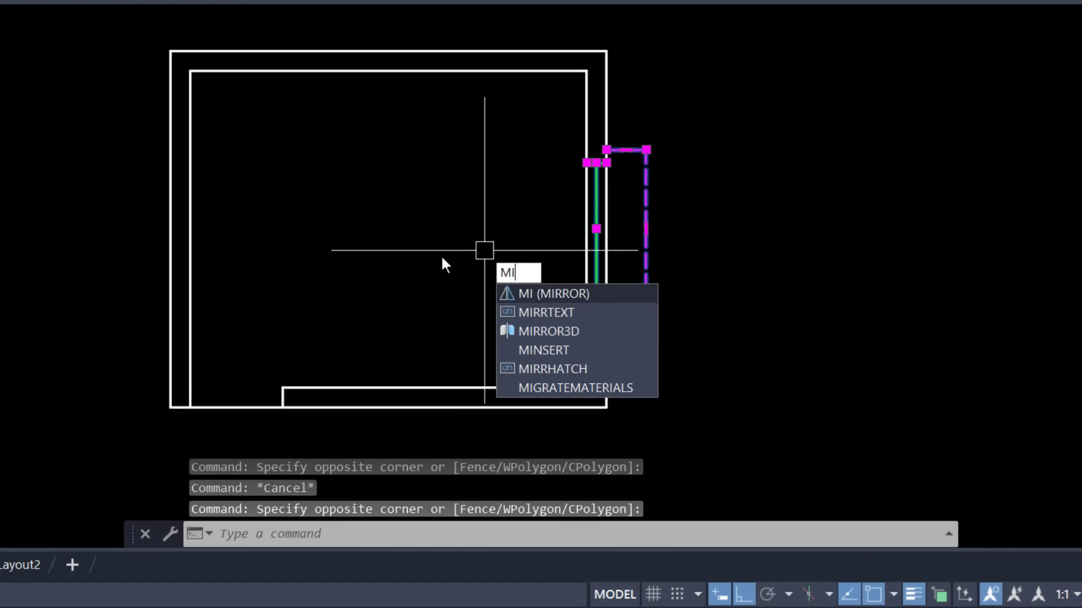
pyautogui.press('Return')
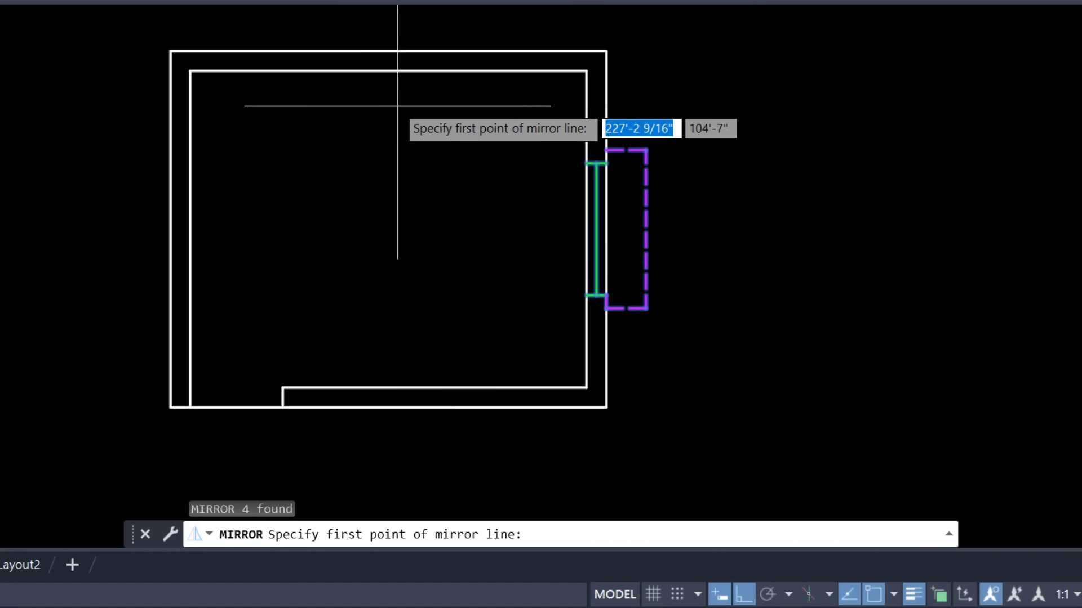
pyautogui.click(389, 71)
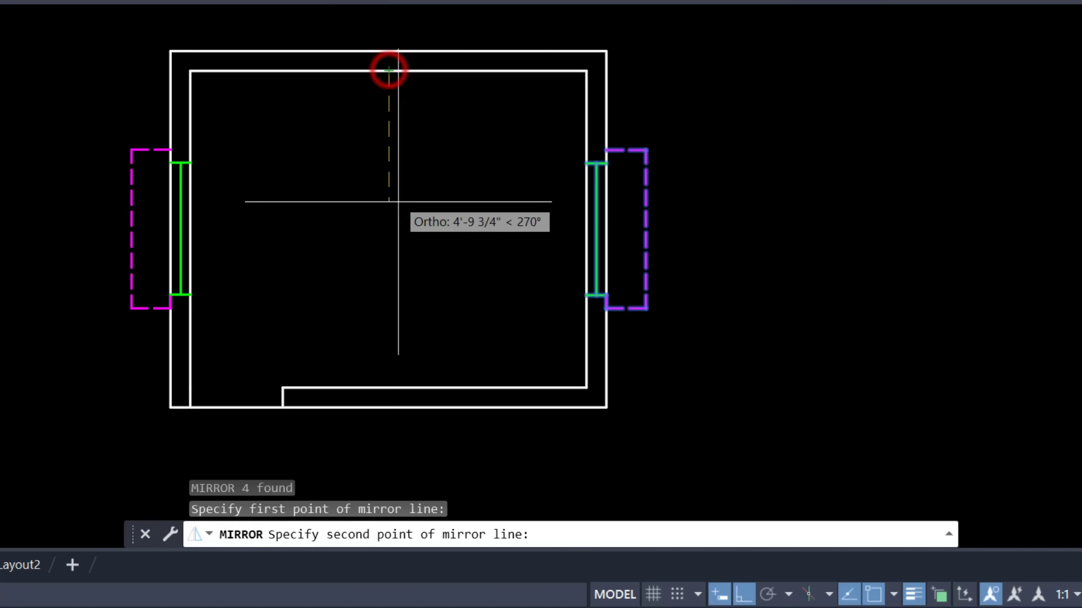
pyautogui.click(388, 339)
pyautogui.press('Return')
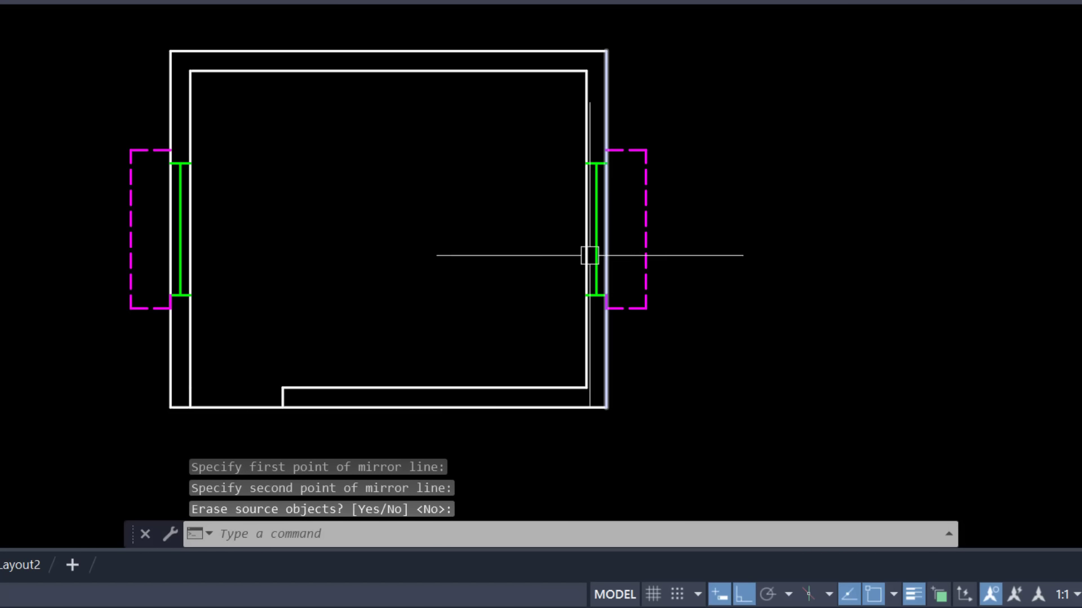
# Pan the view and window-select the right wall's window and sill
pyautogui.moveTo(498, 225)
pyautogui.mouseDown(button='middle')
pyautogui.moveTo(509, 278)
pyautogui.moveTo(563, 265)
pyautogui.mouseUp(button='middle')
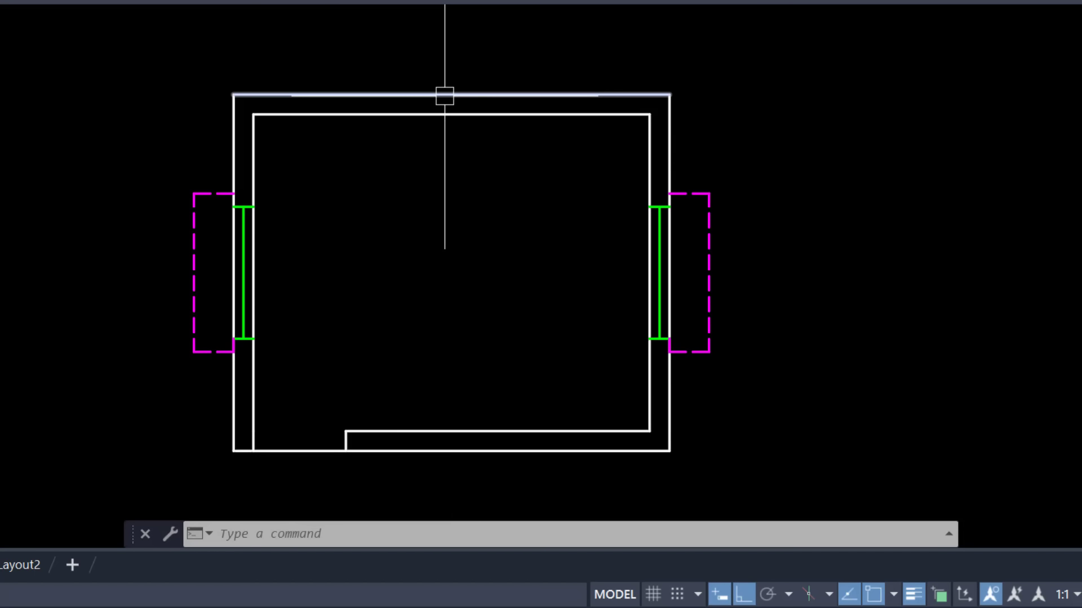
pyautogui.moveTo(556, 238); pyautogui.dragTo(406, 206, button='middle')
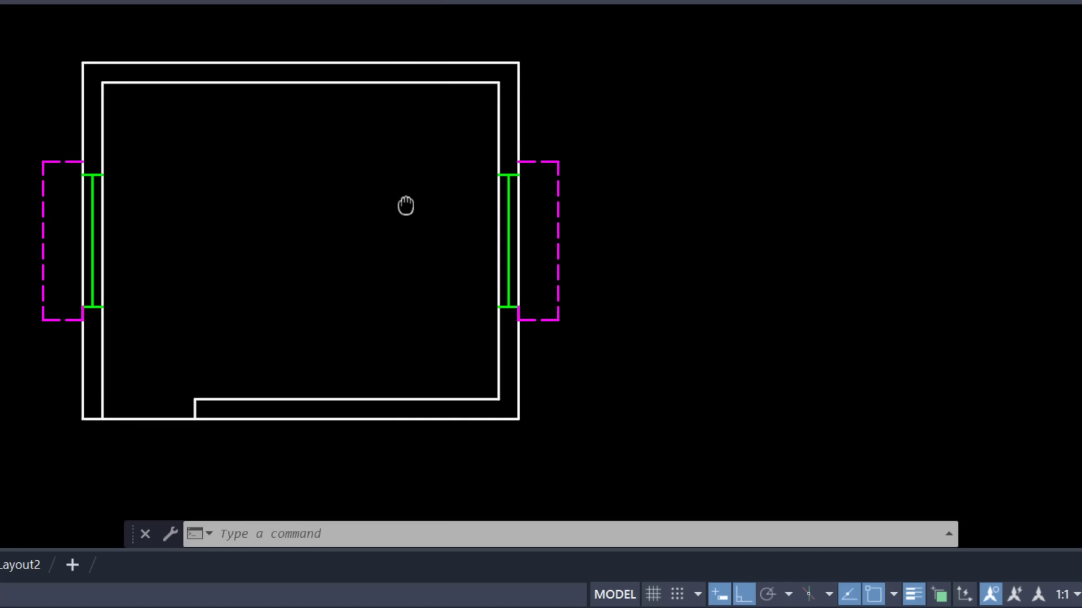
pyautogui.click(418, 133)
pyautogui.click(655, 332)
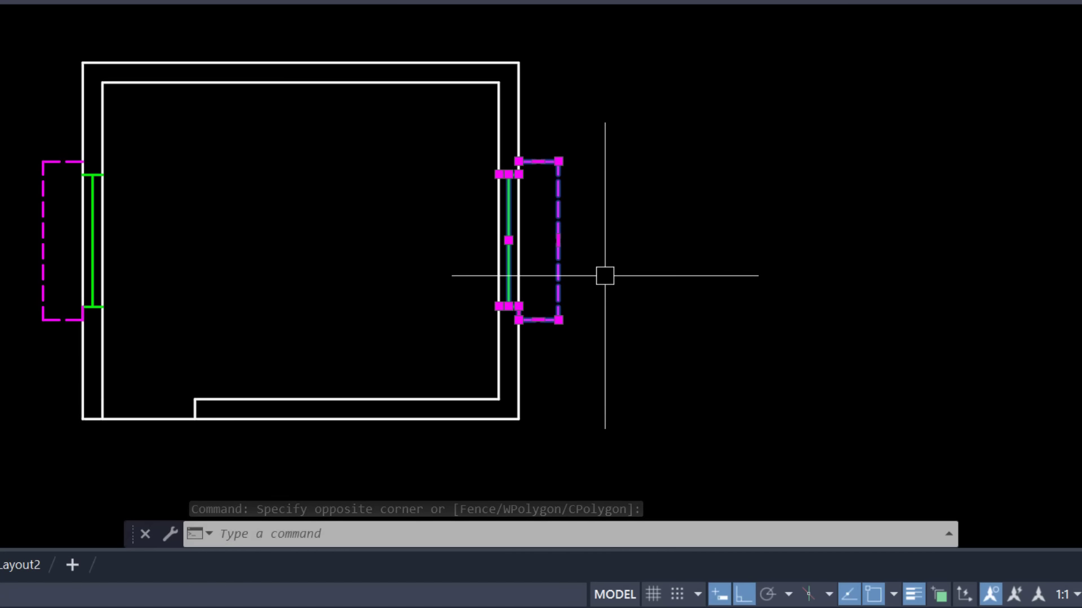
# Copy the right window and sill from its midpoint to a spot right of the room
pyautogui.click(461, 125)
pyautogui.click(607, 361)
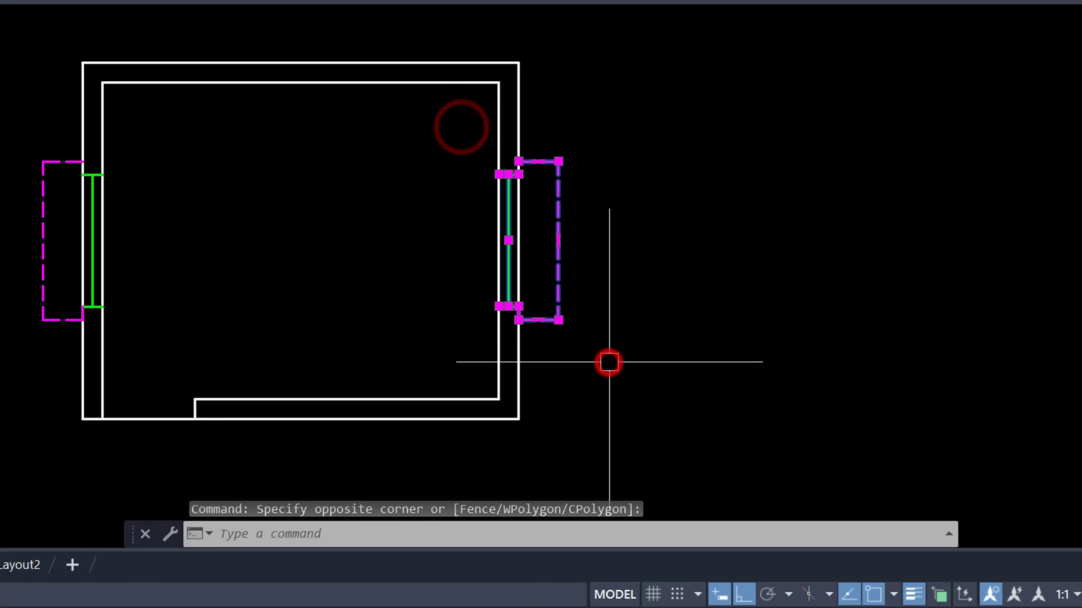
pyautogui.write('co')
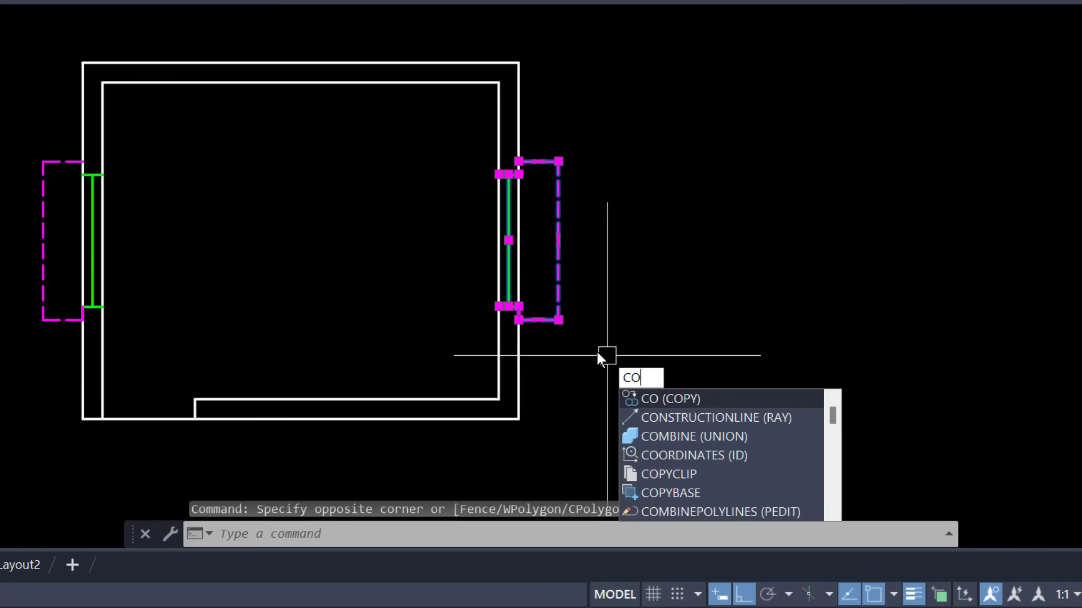
pyautogui.press('Return')
pyautogui.click(509, 240)
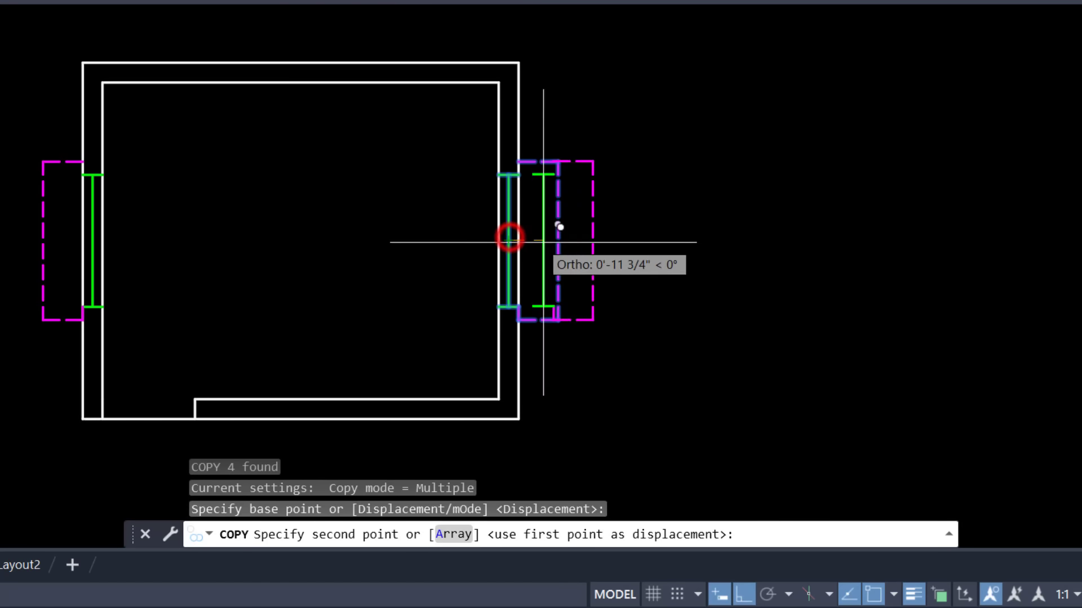
pyautogui.click(692, 251)
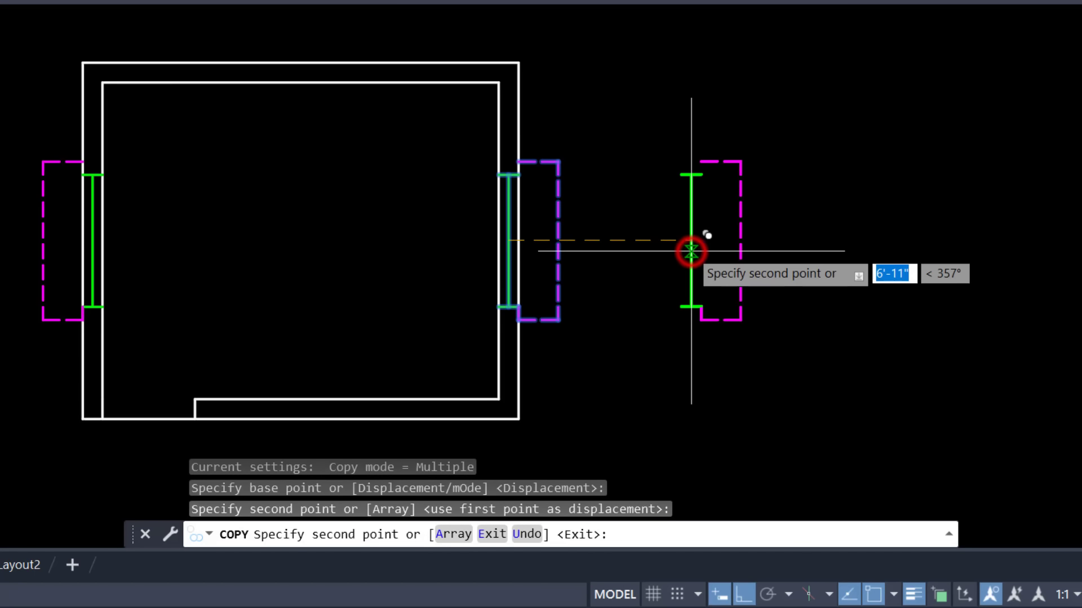
pyautogui.press('Escape')
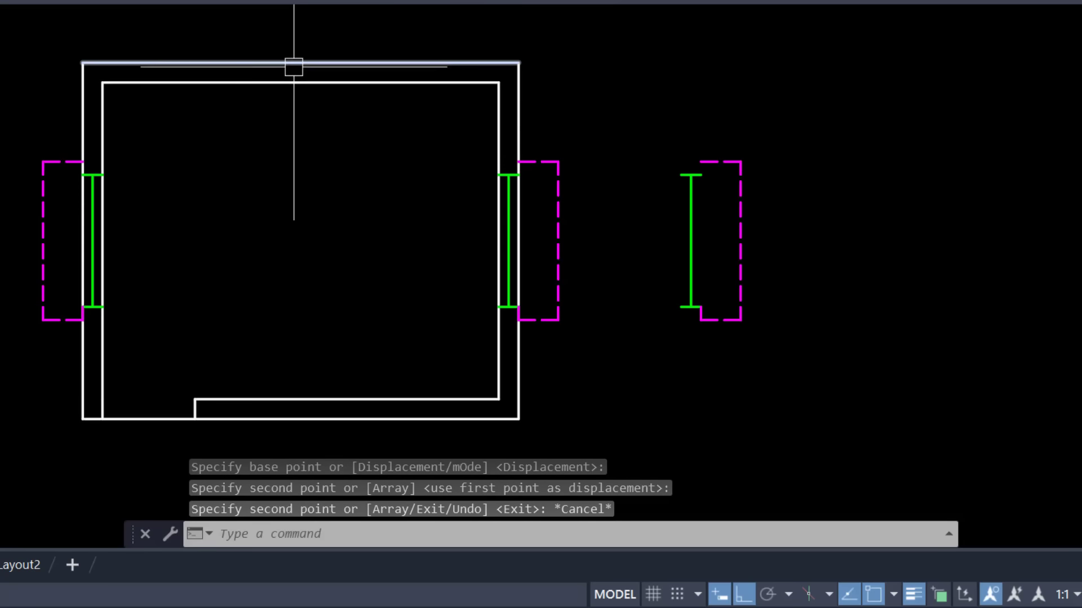
# Rotate the copied window and sill 90° about its midpoint
pyautogui.click(648, 112)
pyautogui.click(818, 372)
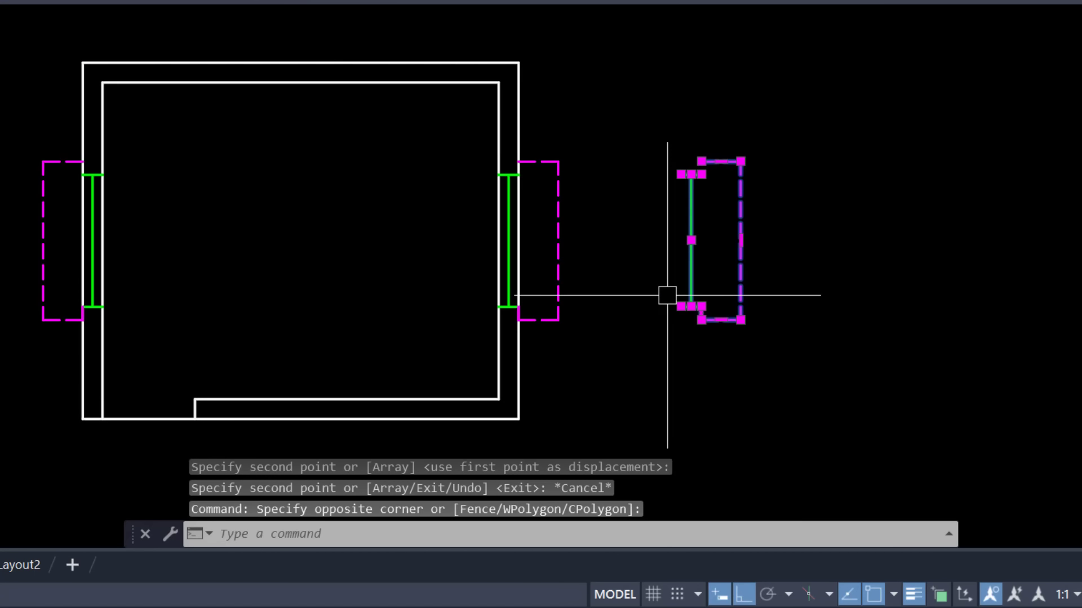
pyautogui.write('Ro')
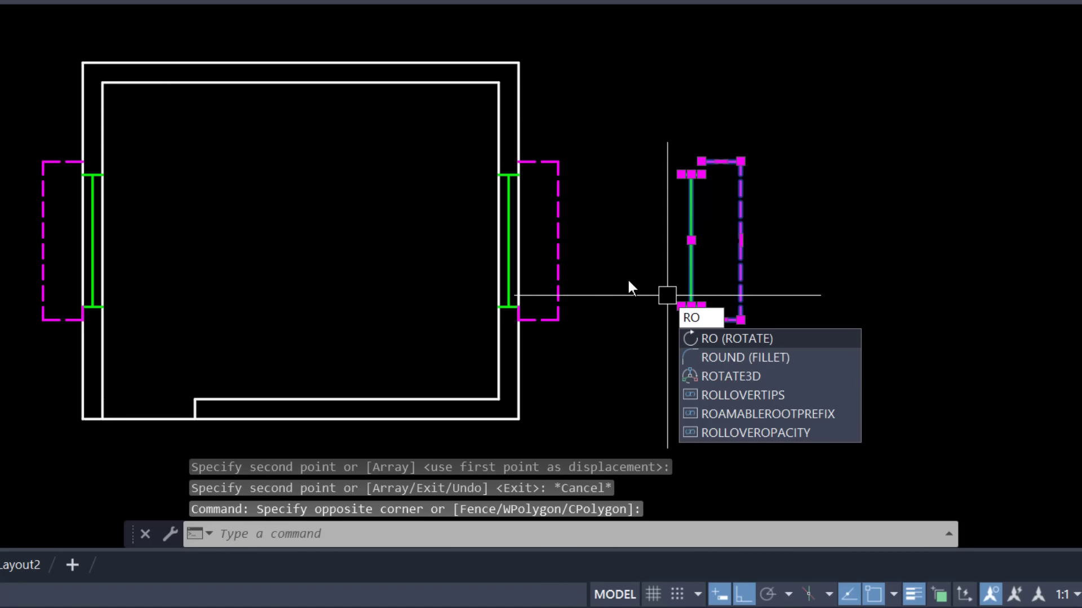
pyautogui.press('Return')
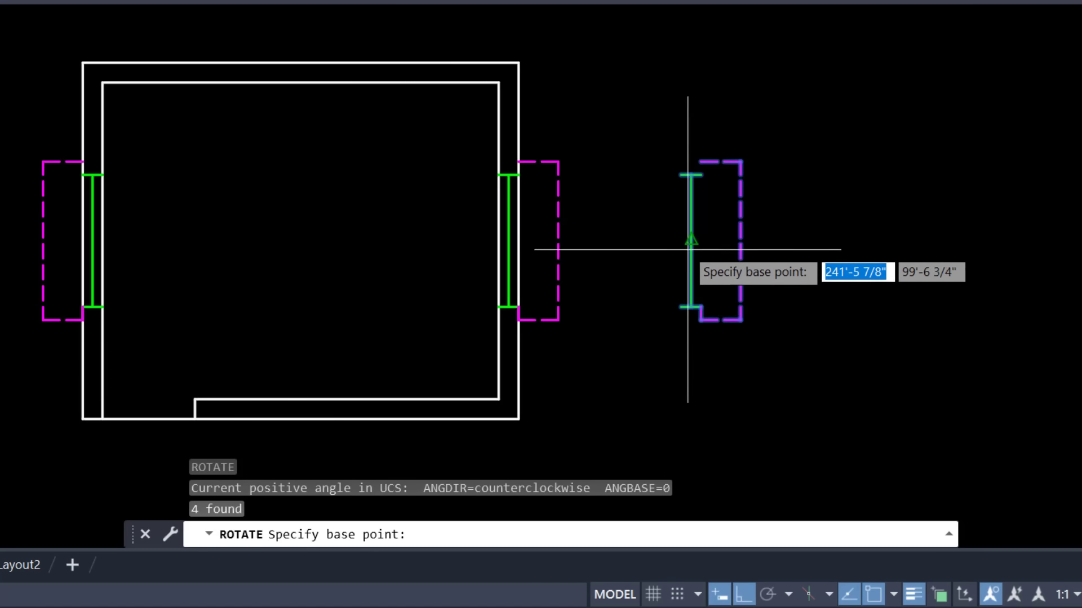
pyautogui.click(691, 241)
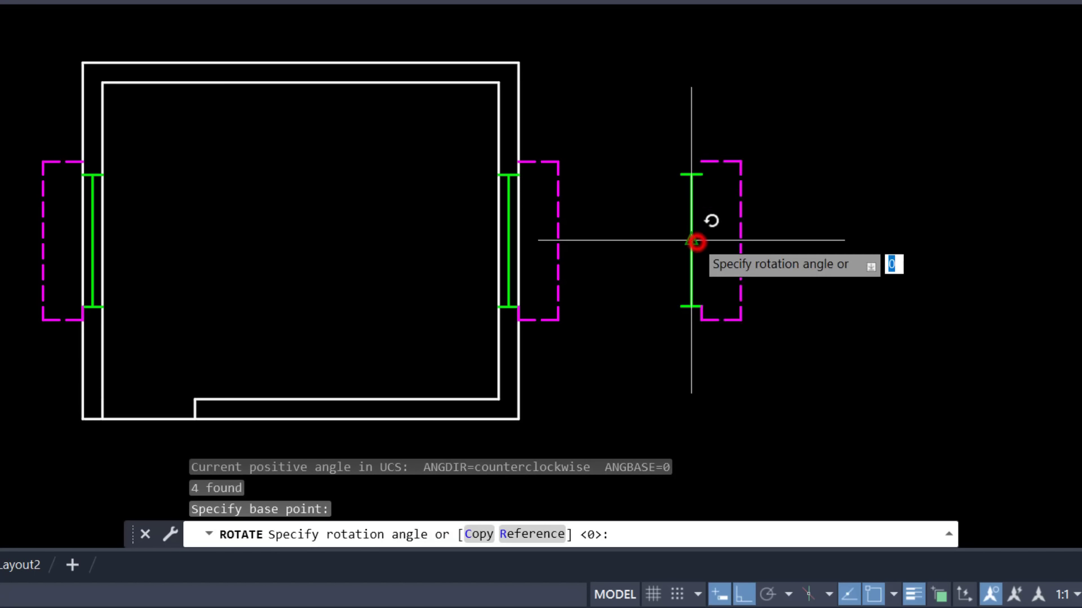
pyautogui.click(697, 52)
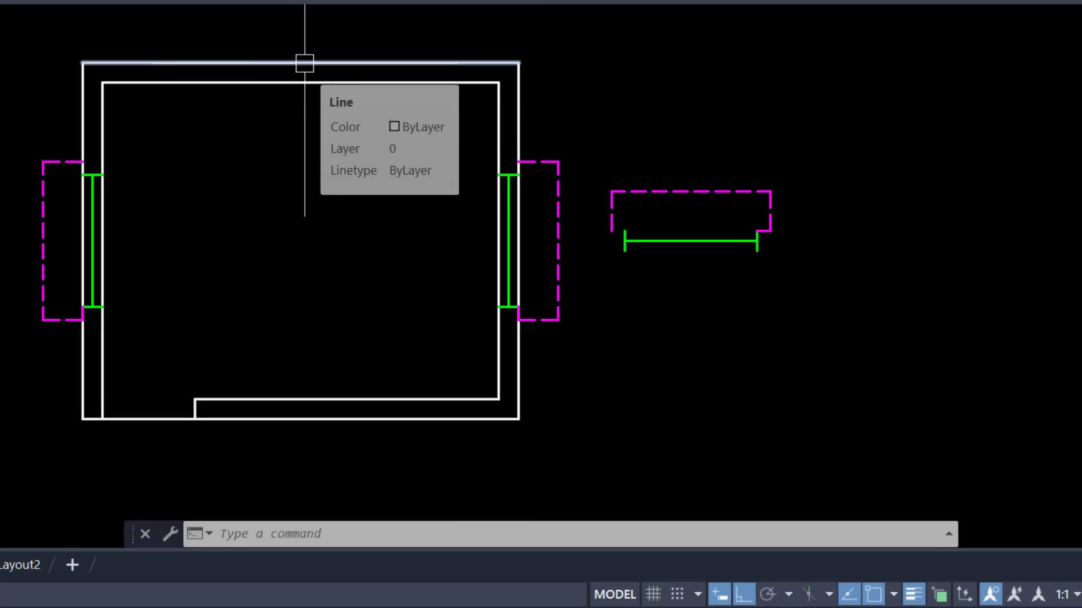
# Zoom in and window-select the rotated window and sill
pyautogui.scroll(2, 786, 240)
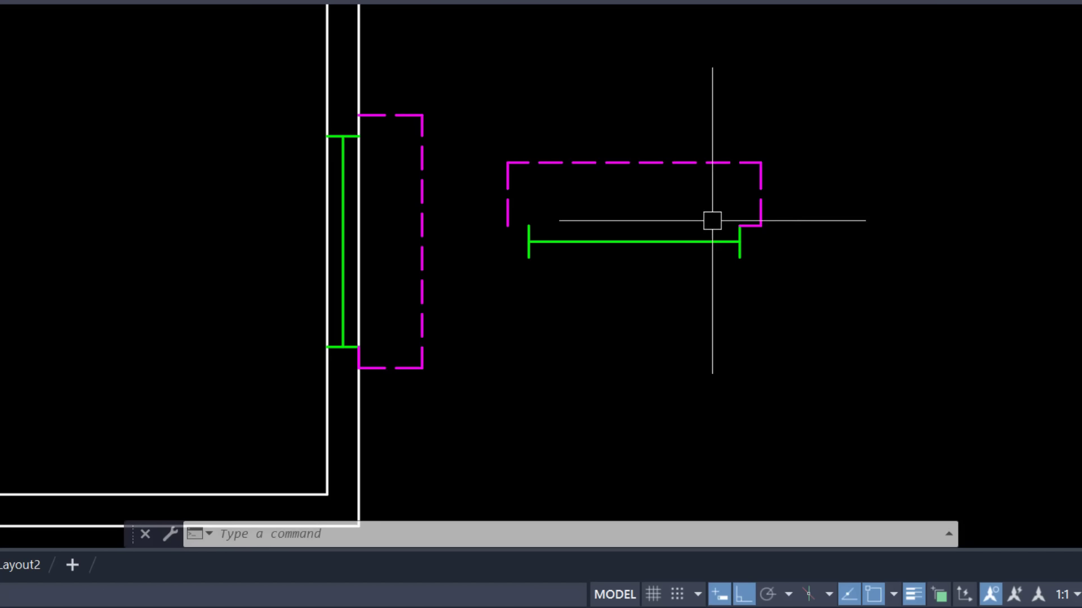
pyautogui.click(494, 126)
pyautogui.click(817, 289)
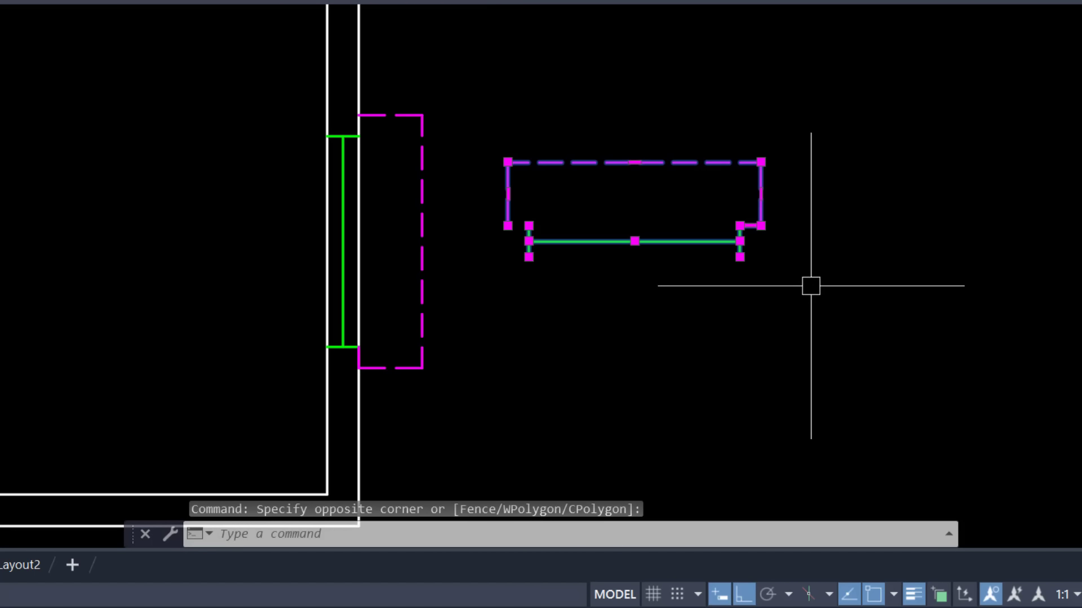
pyautogui.write('M')
# Move the rotated window from its midpoint to the top wall's midpoint
pyautogui.press('Return')
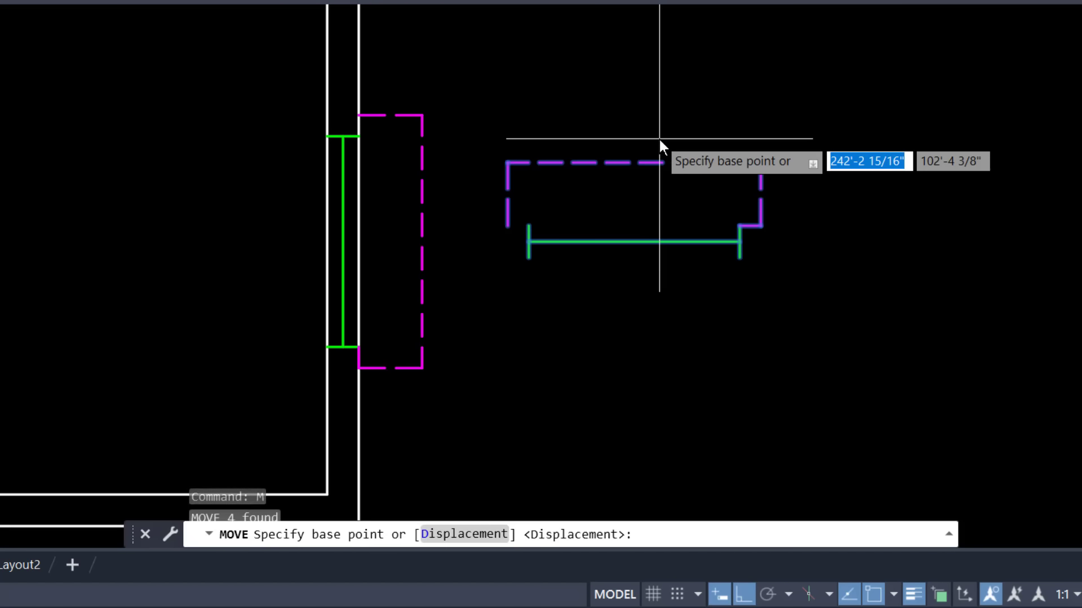
pyautogui.scroll(4, 623, 281)
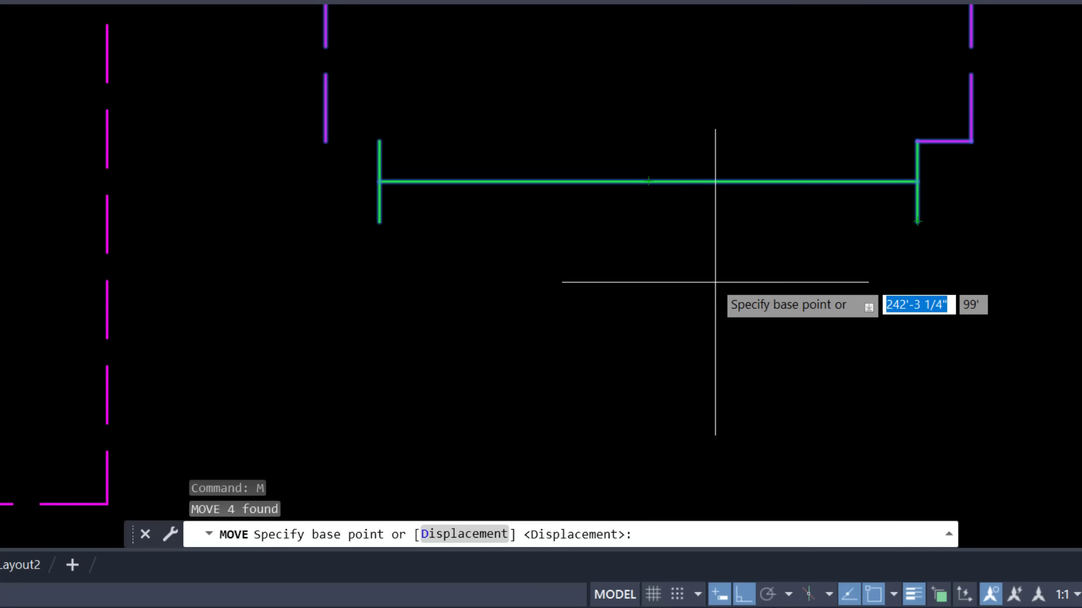
pyautogui.scroll(-2, 713, 280)
pyautogui.scroll(2, 705, 280)
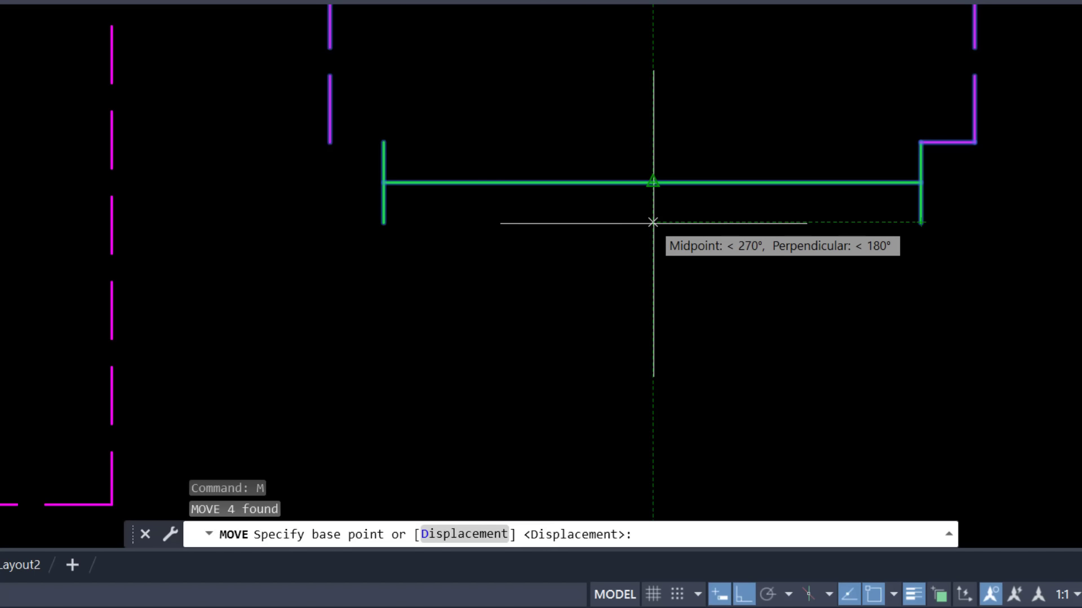
pyautogui.click(653, 222)
pyautogui.scroll(-4, 652, 222)
pyautogui.scroll(-4, 653, 221)
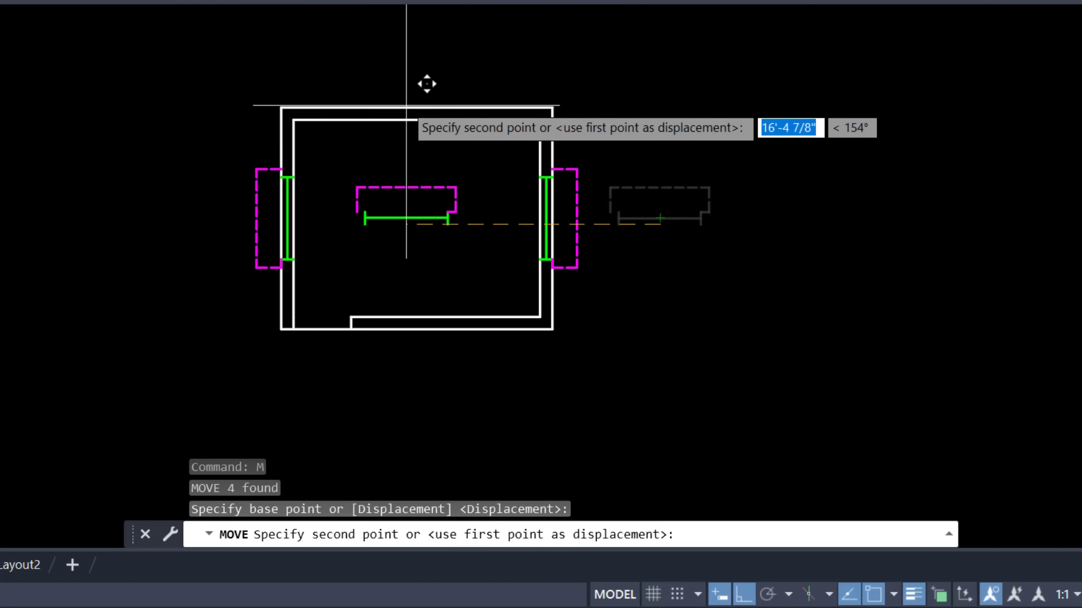
pyautogui.scroll(2, 419, 79)
pyautogui.scroll(2, 420, 85)
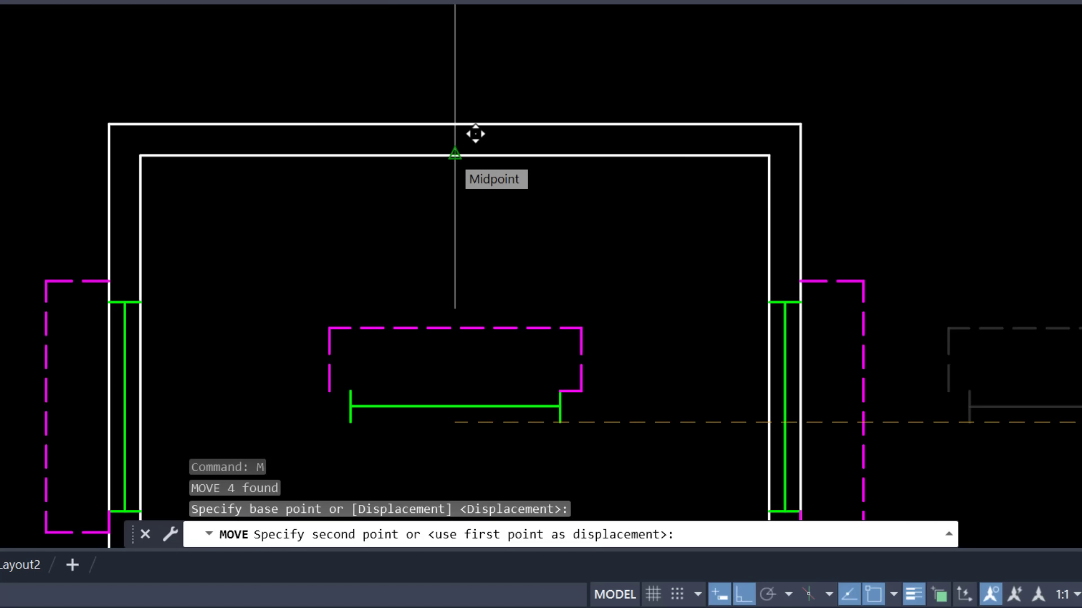
pyautogui.click(455, 153)
pyautogui.scroll(-2, 471, 212)
pyautogui.scroll(-2, 515, 237)
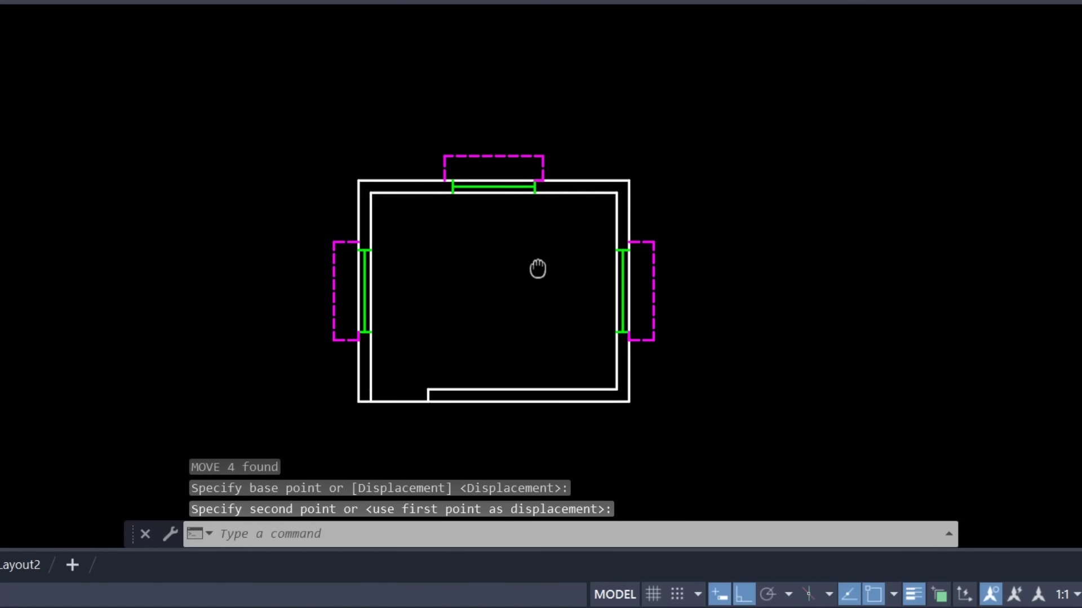
pyautogui.moveTo(537, 269); pyautogui.dragTo(536, 260, button='middle')
pyautogui.scroll(2, 517, 266)
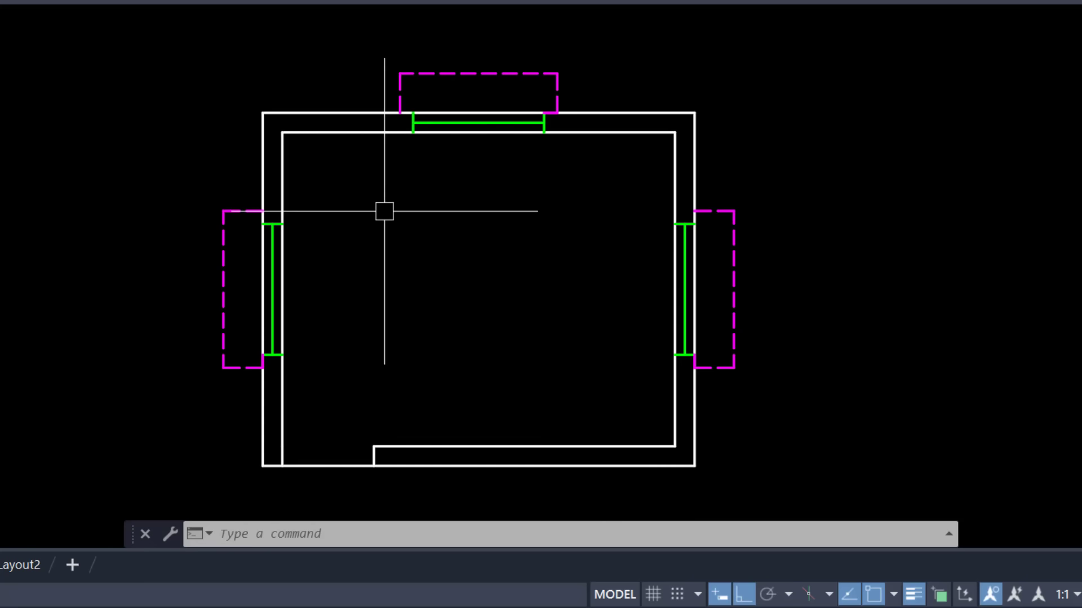
# Draw a 3.5' upright door leaf from the opening's left corner, plus a diagonal to its far end
pyautogui.moveTo(385, 211); pyautogui.dragTo(407, 181, button='middle')
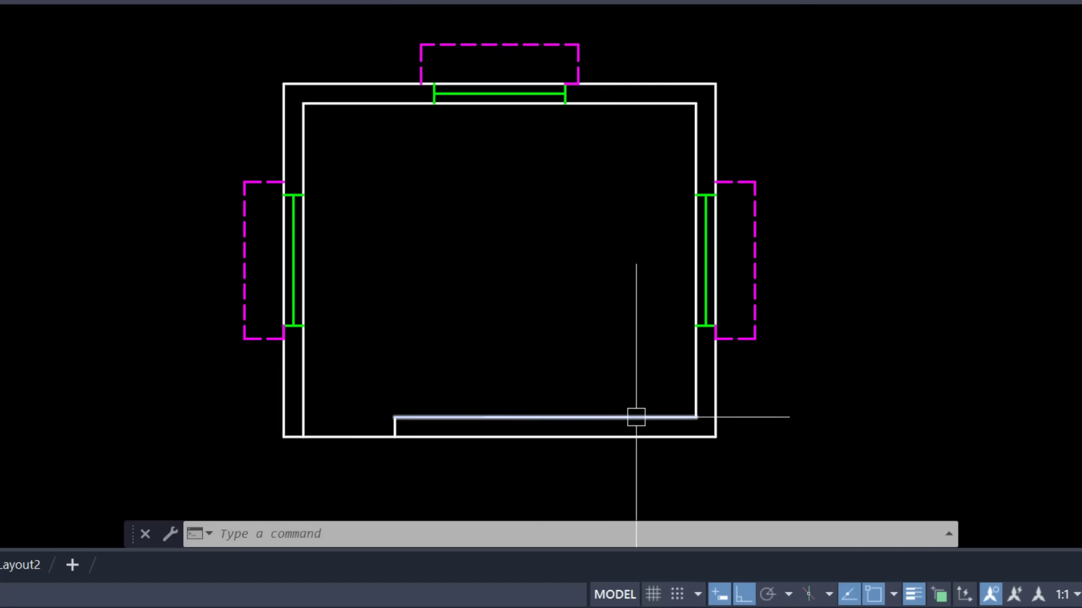
pyautogui.moveTo(434, 398); pyautogui.dragTo(480, 350, button='middle')
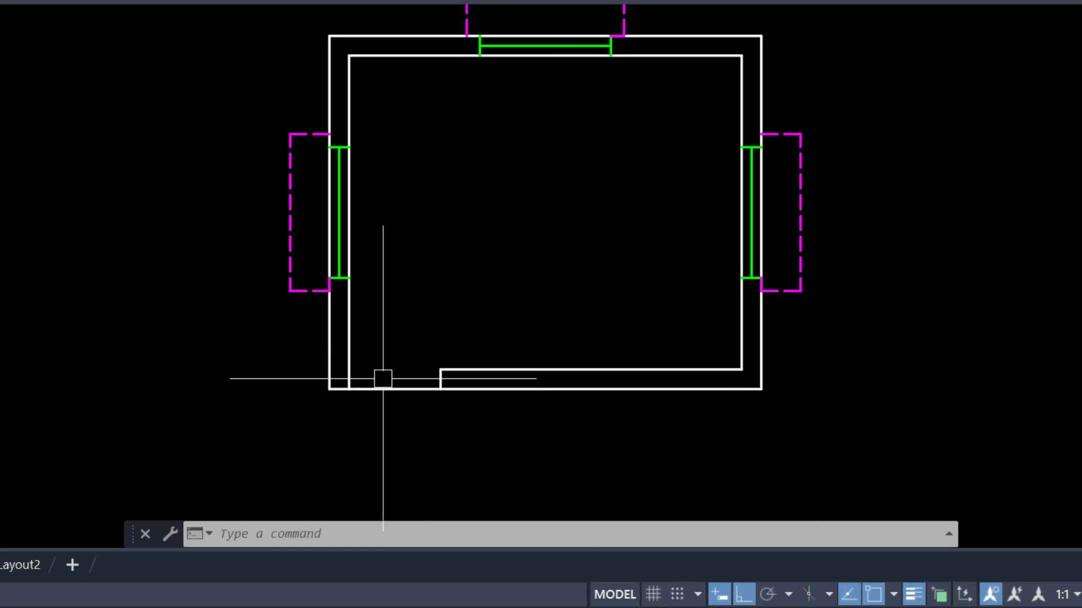
pyautogui.scroll(2, 395, 385)
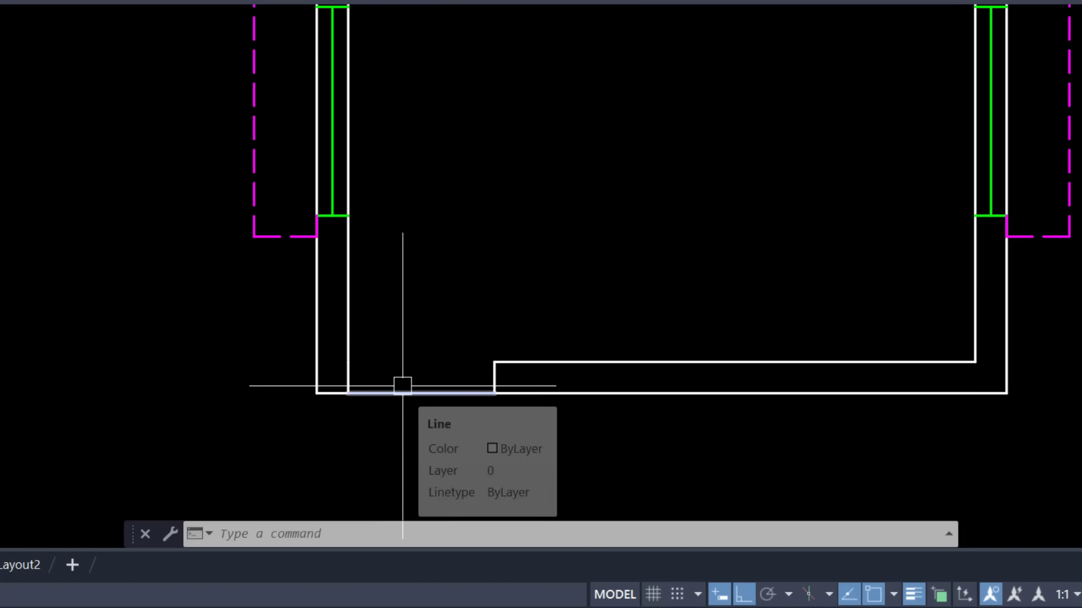
pyautogui.moveTo(430, 372); pyautogui.dragTo(453, 366, button='middle')
pyautogui.write('L')
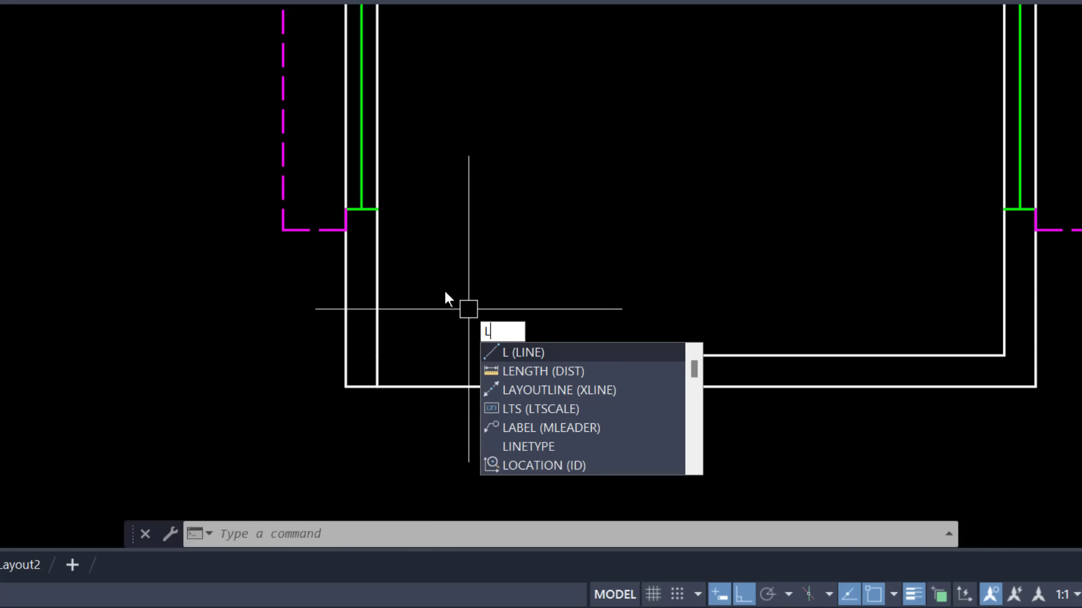
pyautogui.press('Return')
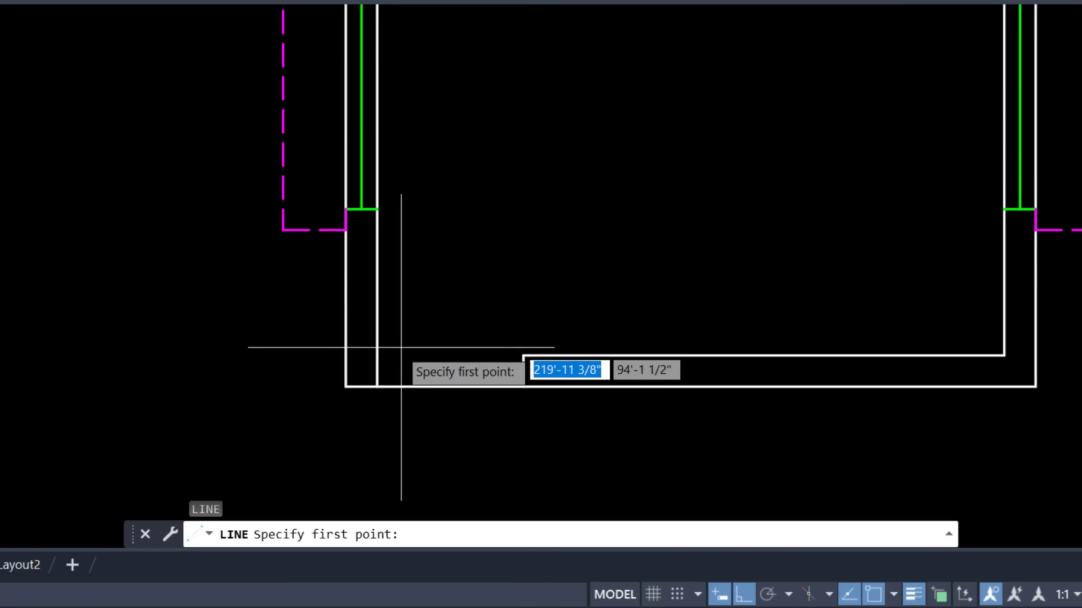
pyautogui.click(377, 387)
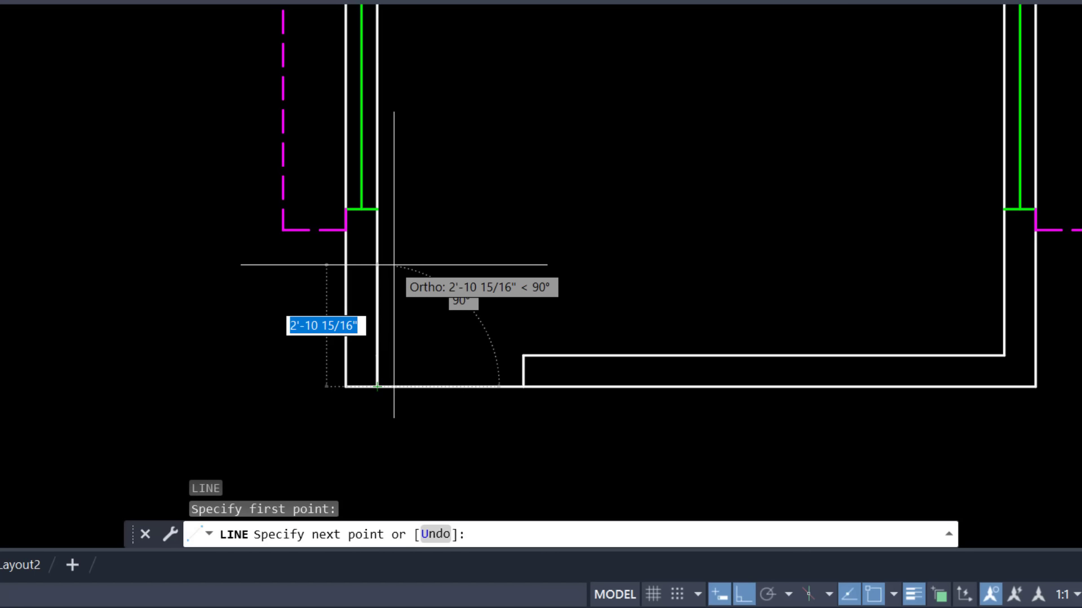
pyautogui.write('3.5')
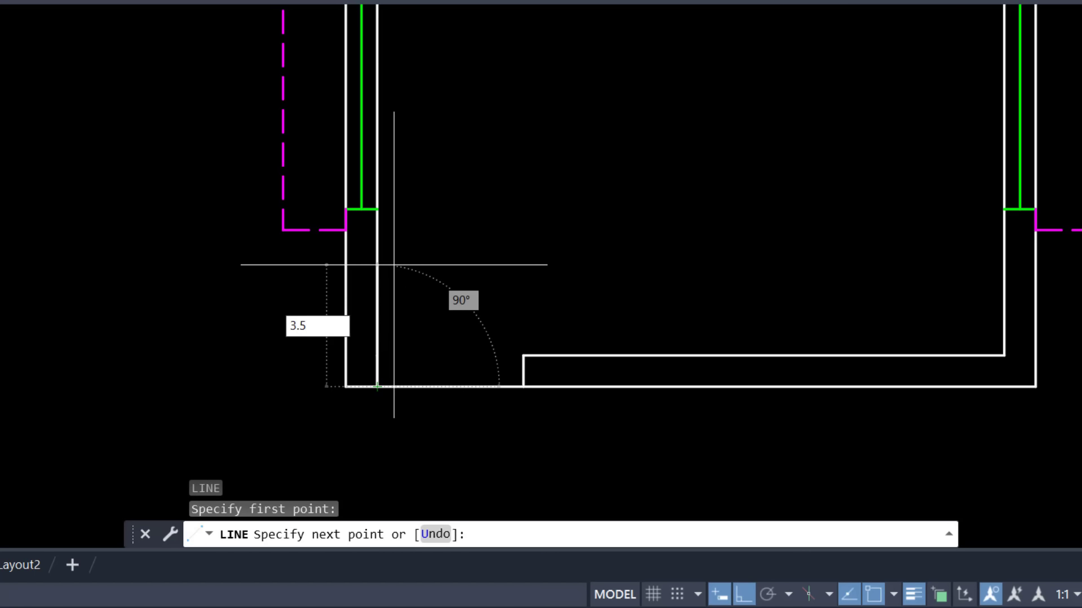
pyautogui.press('Return')
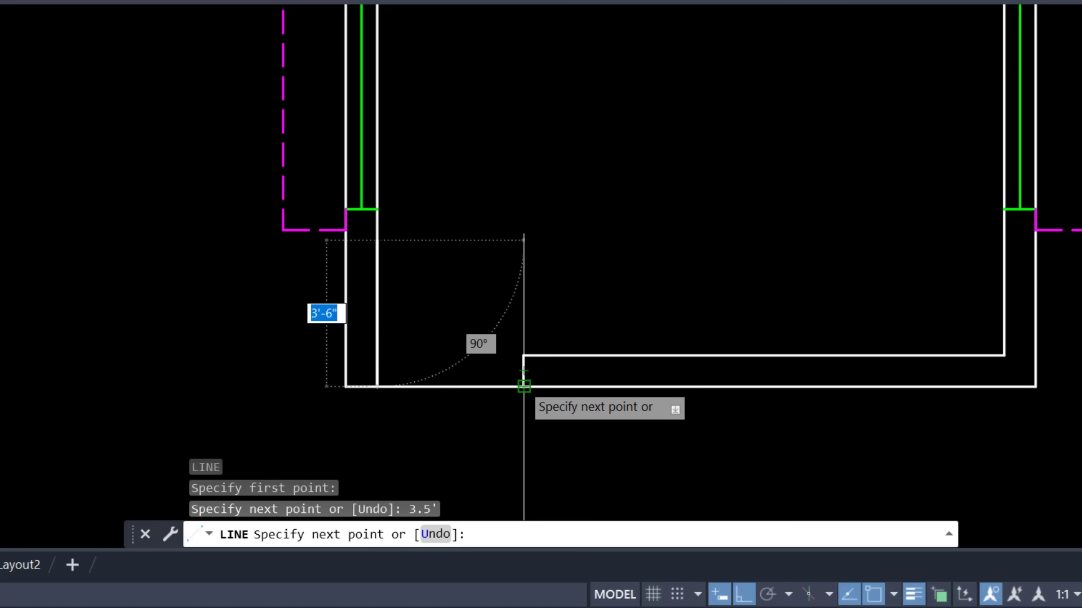
pyautogui.click(524, 386)
pyautogui.press('Escape')
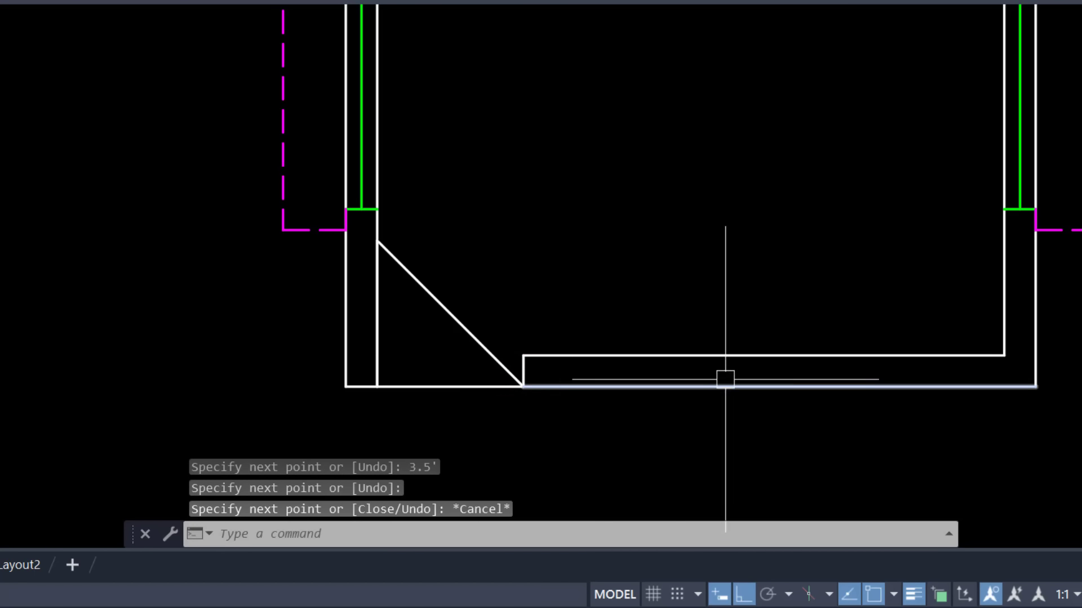
# Colour the leaf and diagonal red, then delete the diagonal
pyautogui.click(455, 308)
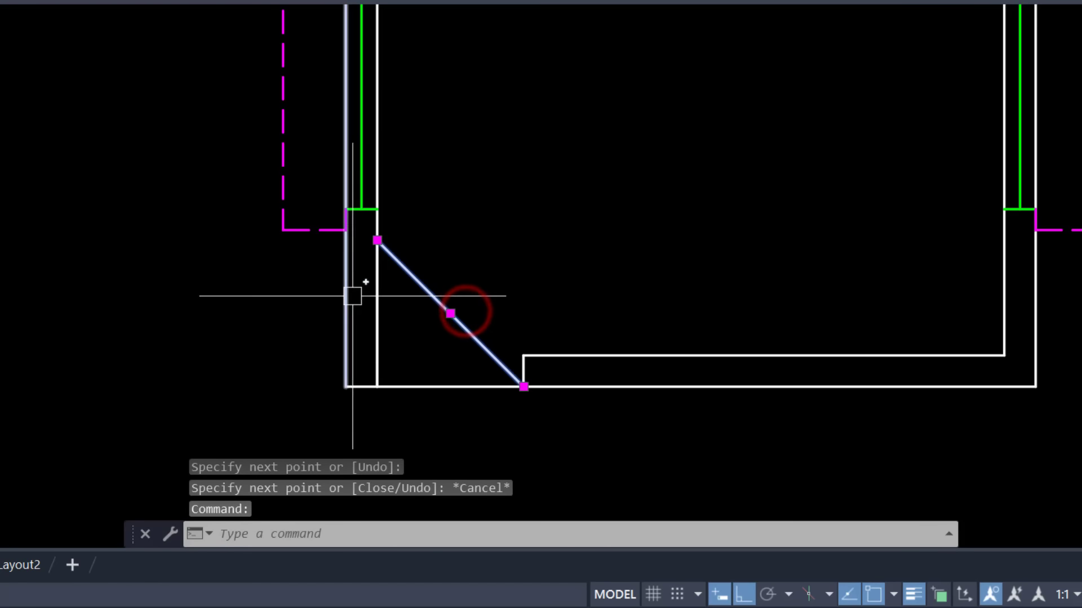
pyautogui.click(377, 292)
pyautogui.click(845, 1)
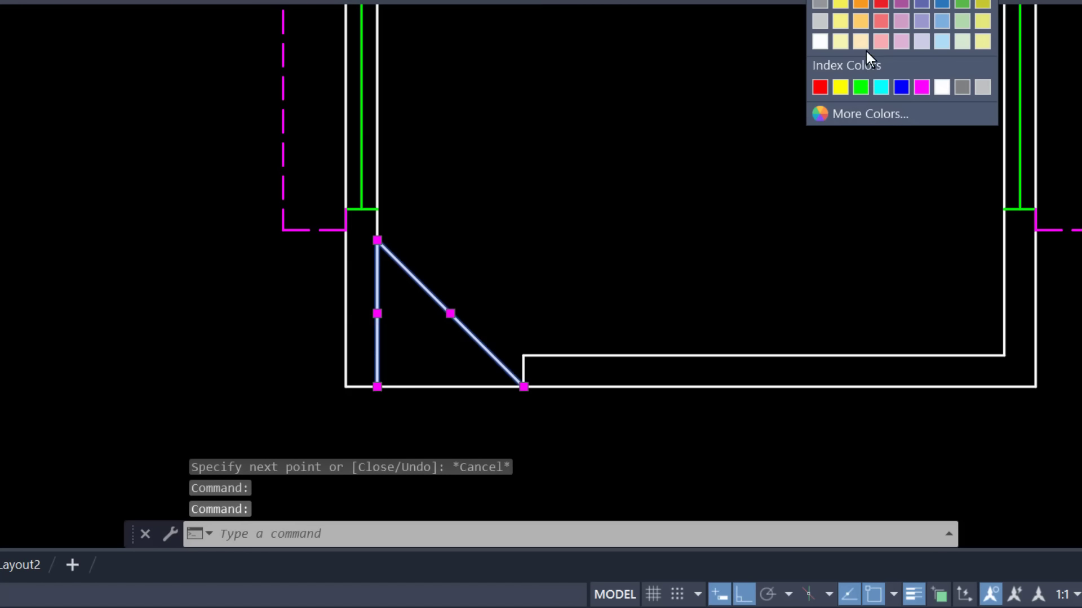
pyautogui.click(822, 83)
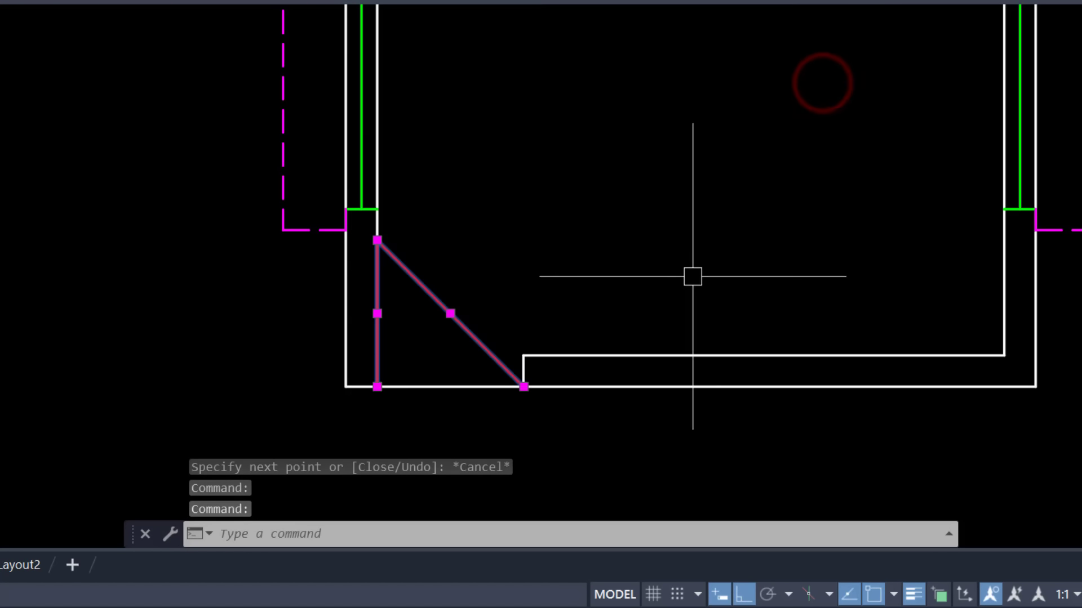
pyautogui.press('Escape')
pyautogui.click(440, 290)
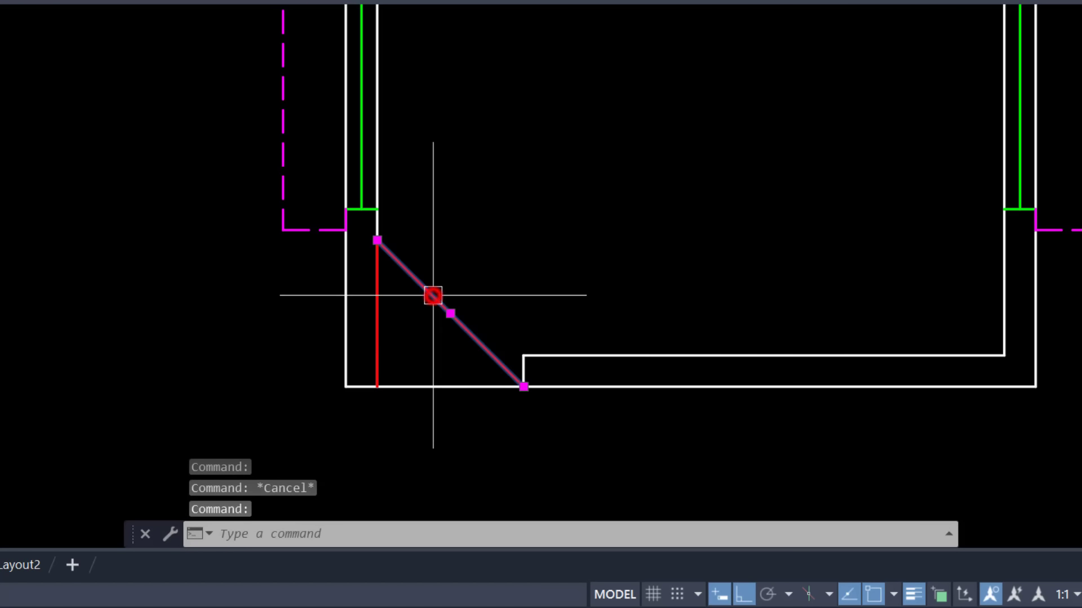
pyautogui.press('Delete')
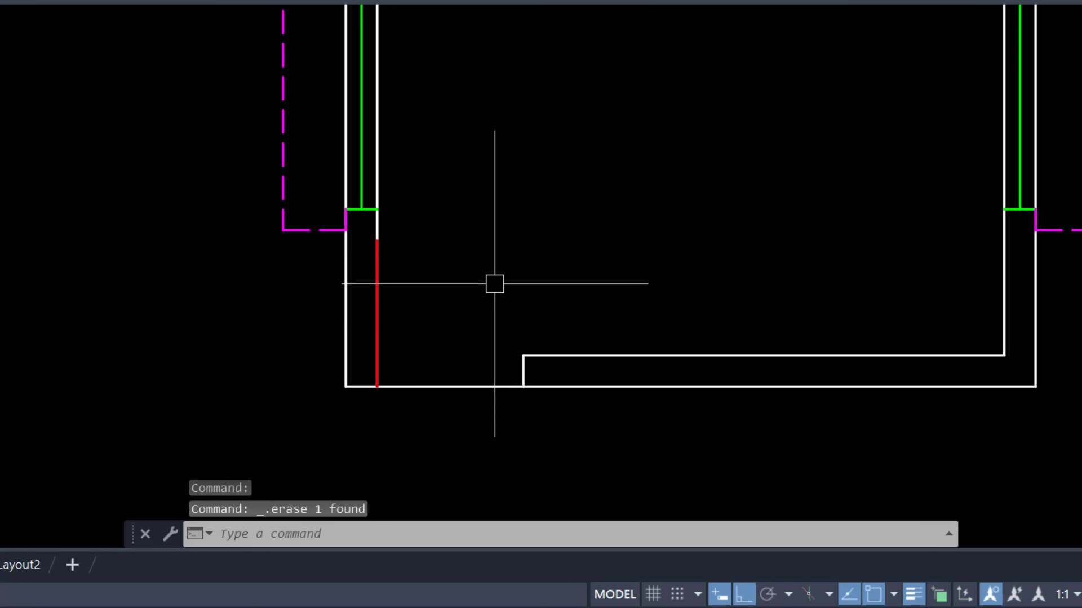
# Draw a circle centred on the leaf's hinge reaching the opening's far end, trimmed to a quarter arc
pyautogui.write('c')
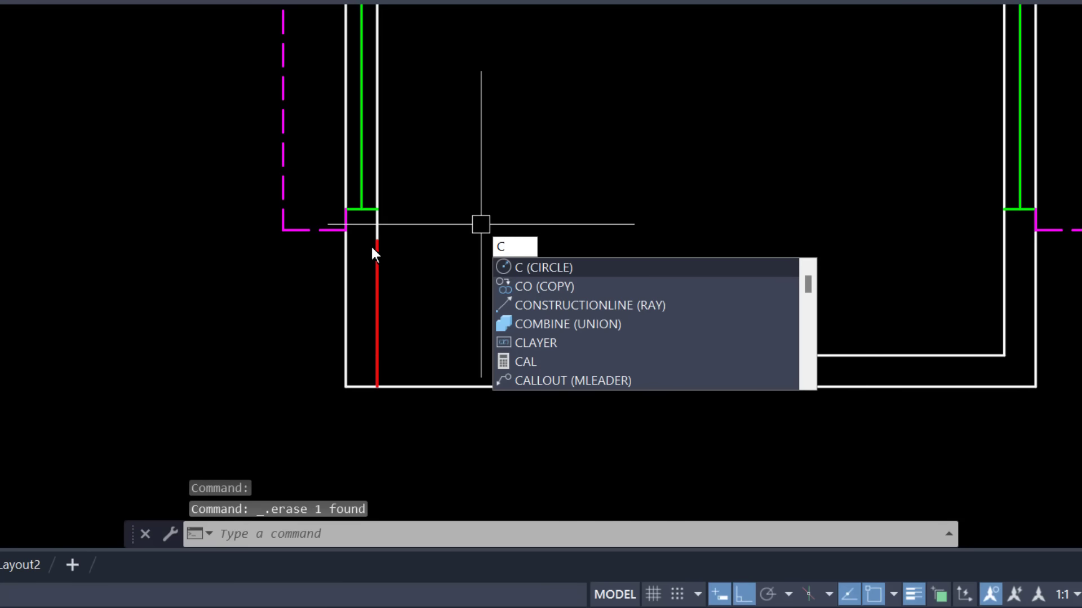
pyautogui.press('Return')
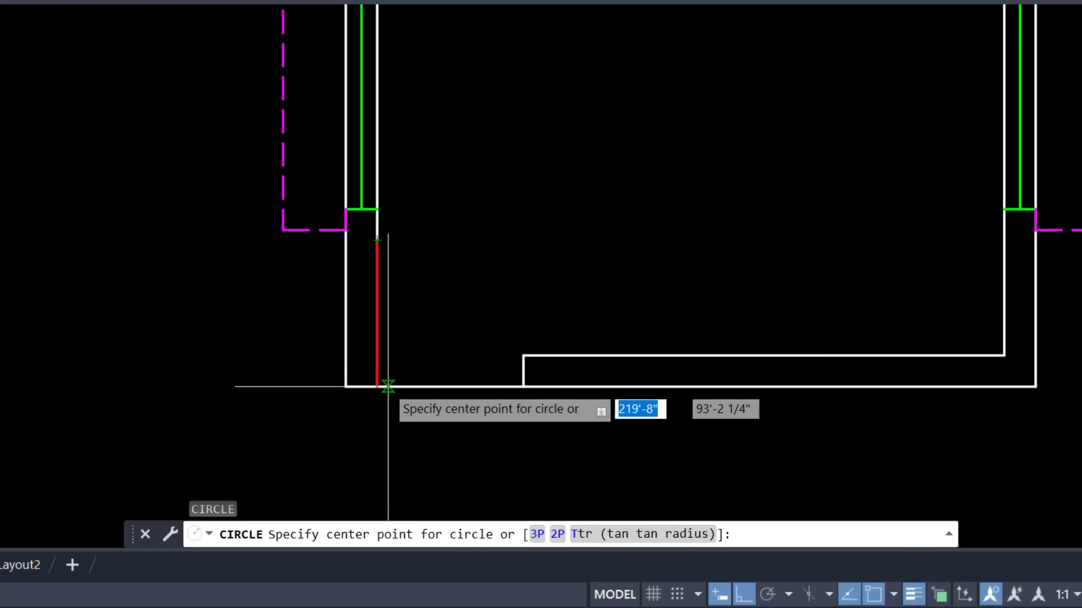
pyautogui.click(377, 387)
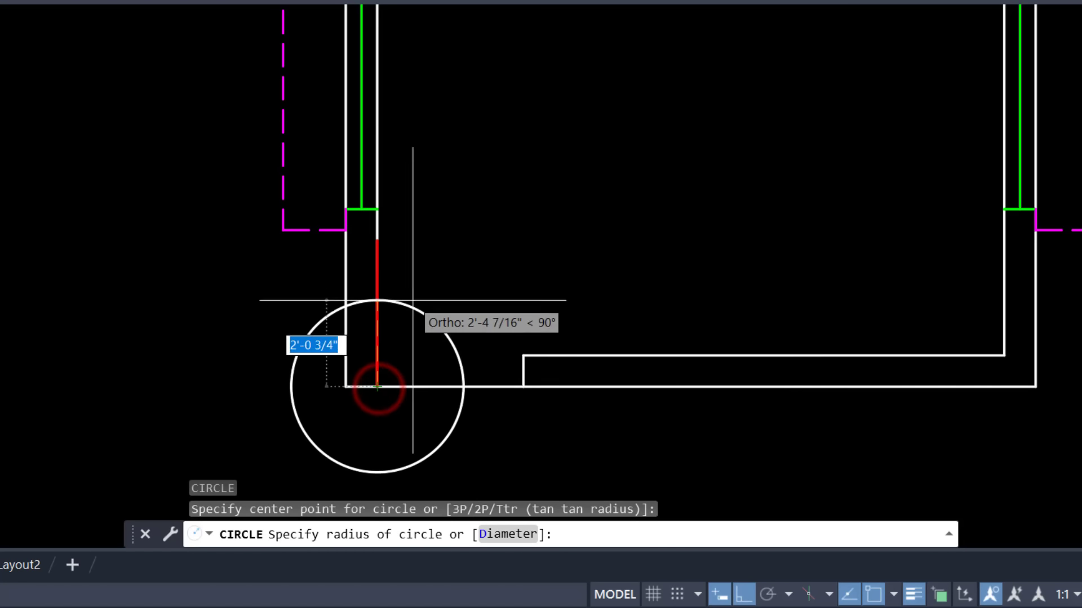
pyautogui.click(523, 370)
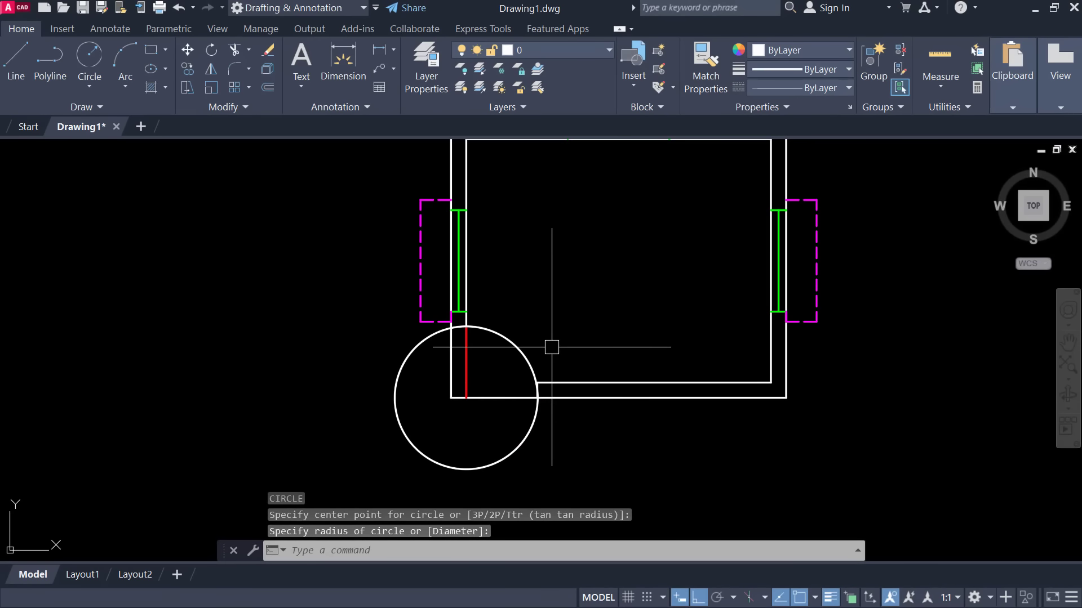
pyautogui.write('TR')
pyautogui.press('Return')
pyautogui.click(537, 429)
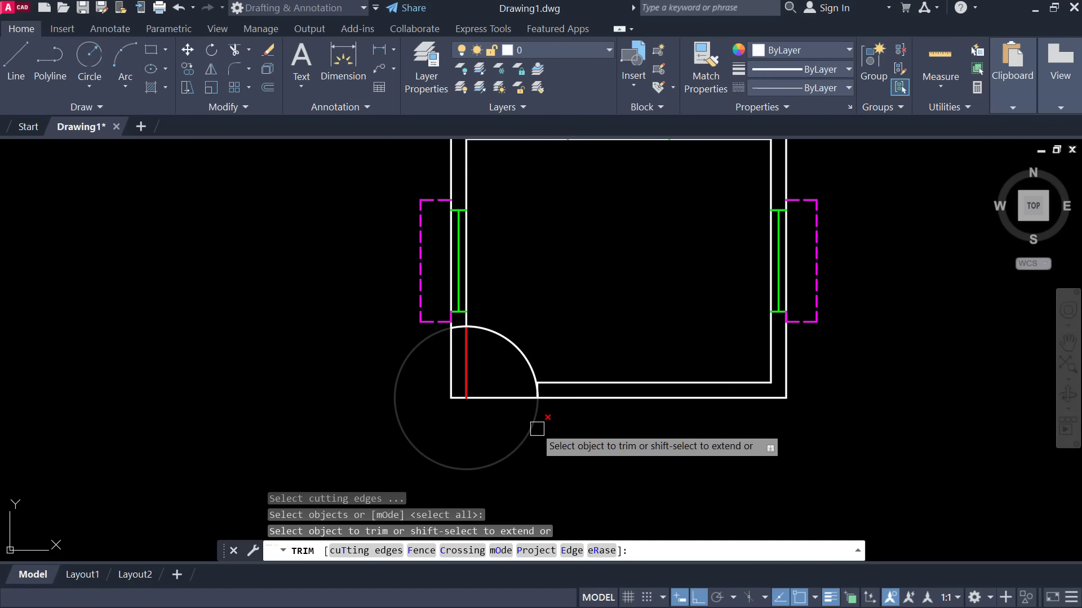
pyautogui.scroll(2, 502, 361)
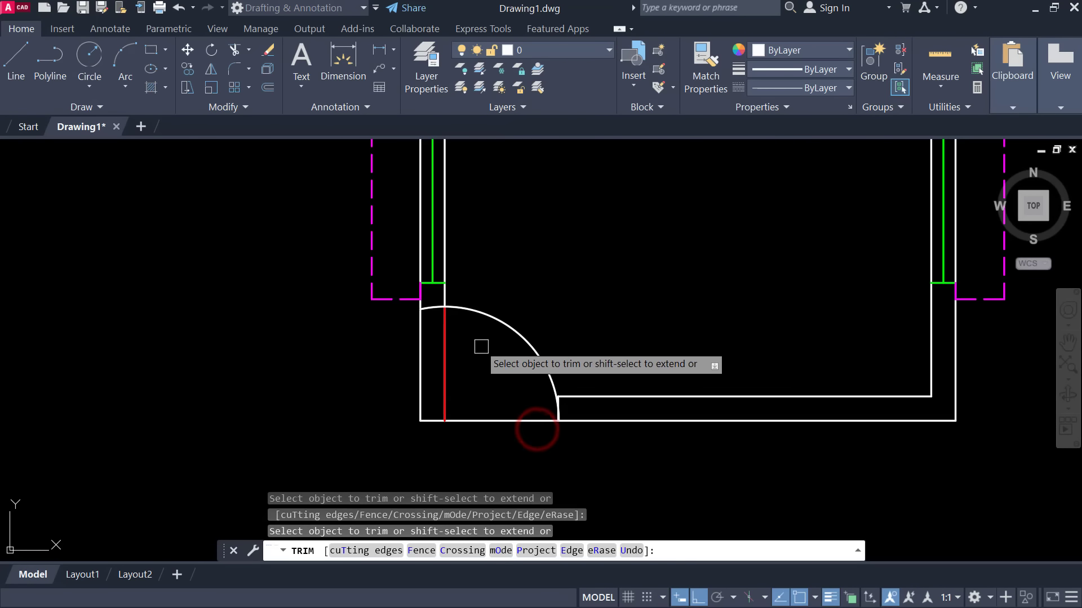
pyautogui.click(434, 308)
pyautogui.press('Escape')
# Colour the quarter-arc door swing red, then delete it again
pyautogui.click(519, 338)
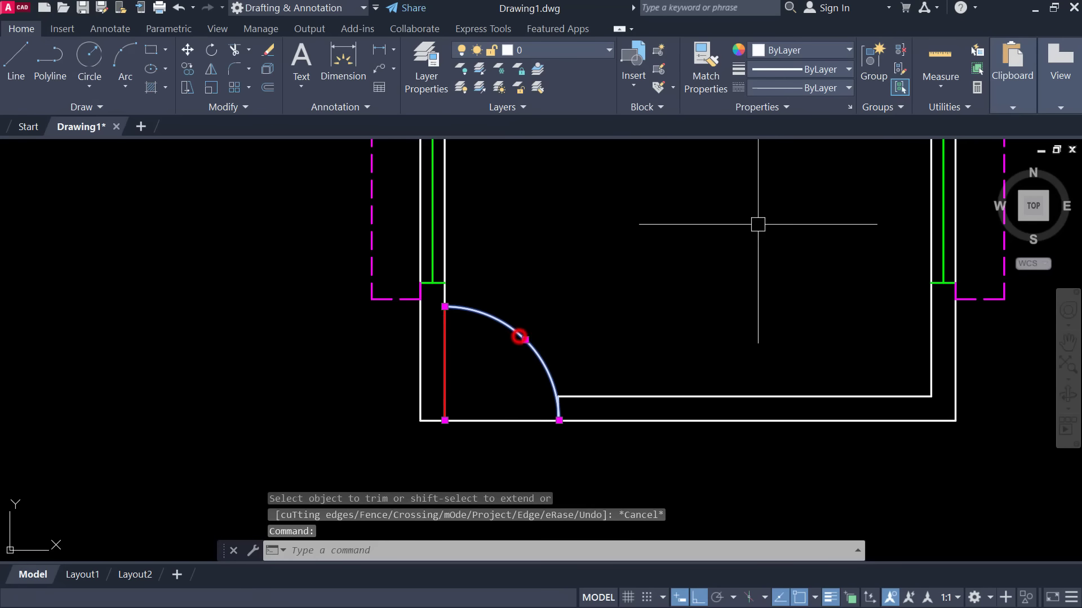
pyautogui.click(810, 48)
pyautogui.click(763, 204)
pyautogui.press('Escape')
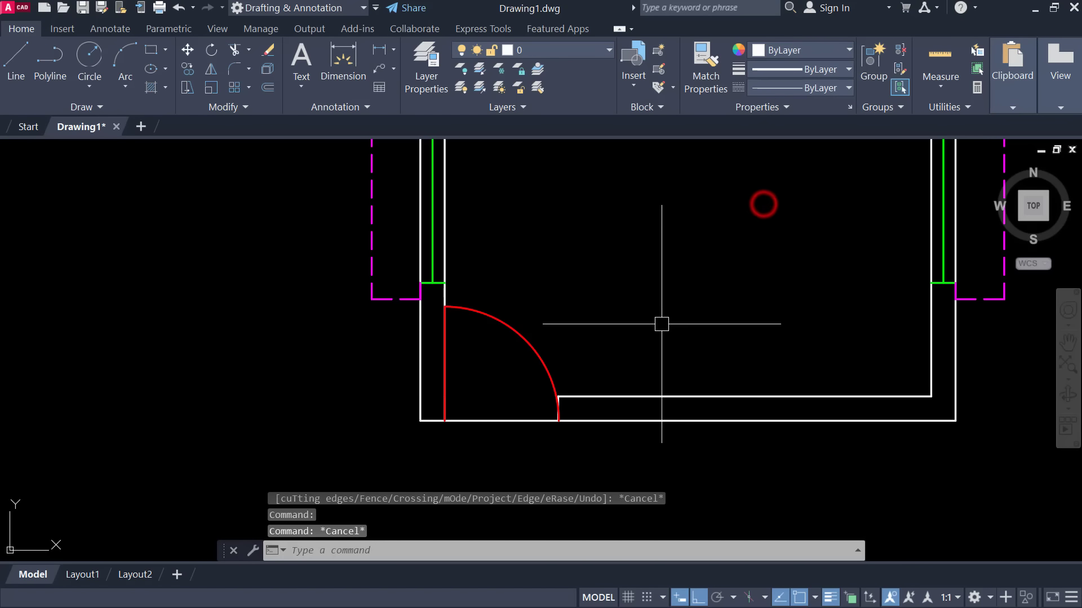
pyautogui.click(516, 335)
pyautogui.press('Delete')
pyautogui.click(449, 338)
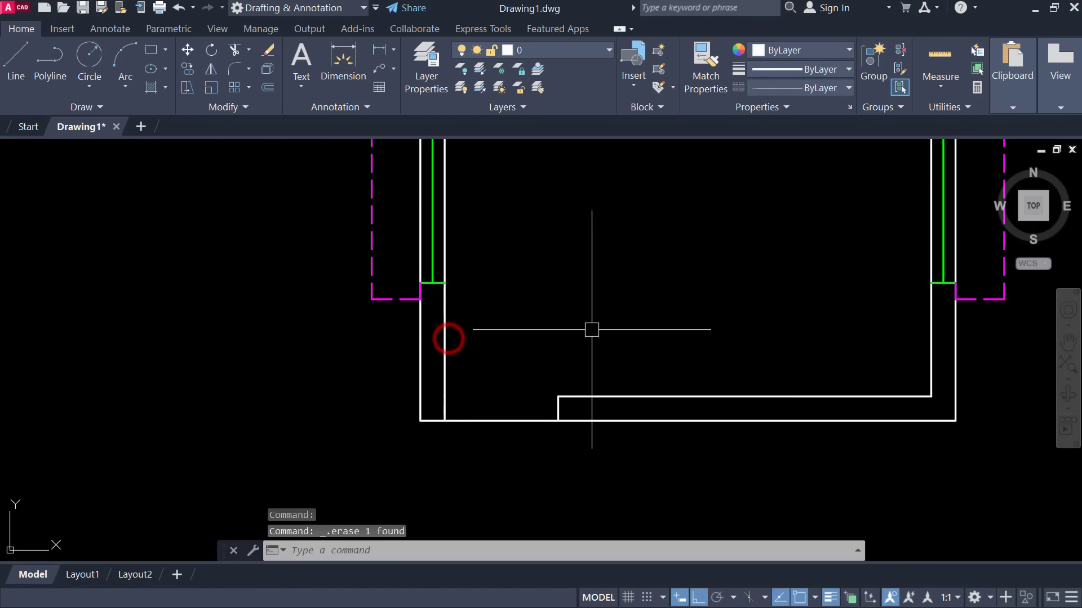
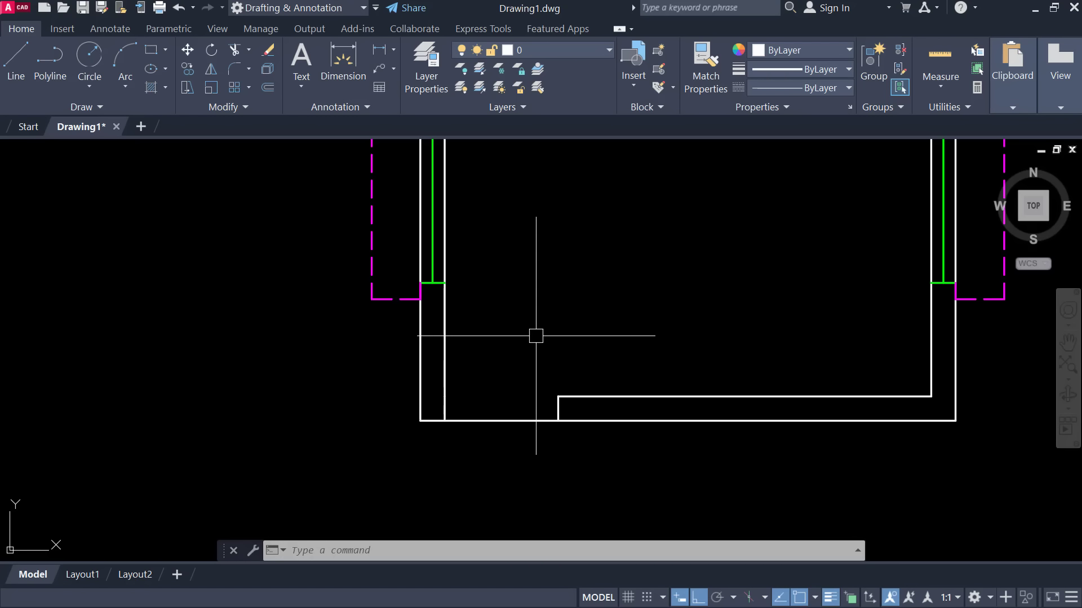
# Insert the Architectural 'Door - Imperial' sample block inside the room, then close the Tool Palettes
pyautogui.hotkey('ctrl', '3')
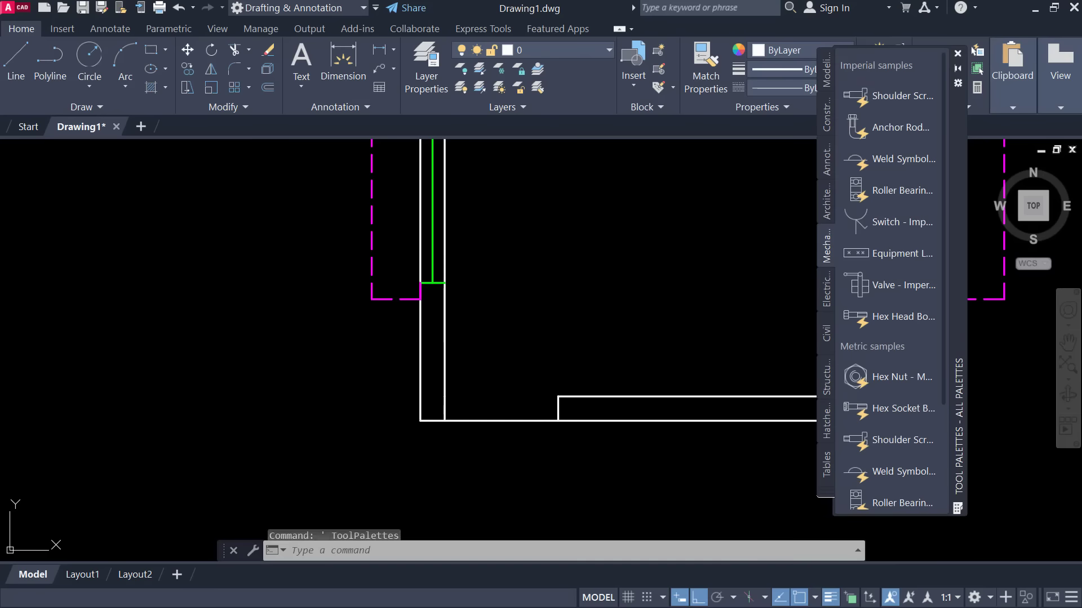
pyautogui.moveTo(951, 209); pyautogui.dragTo(993, 236)
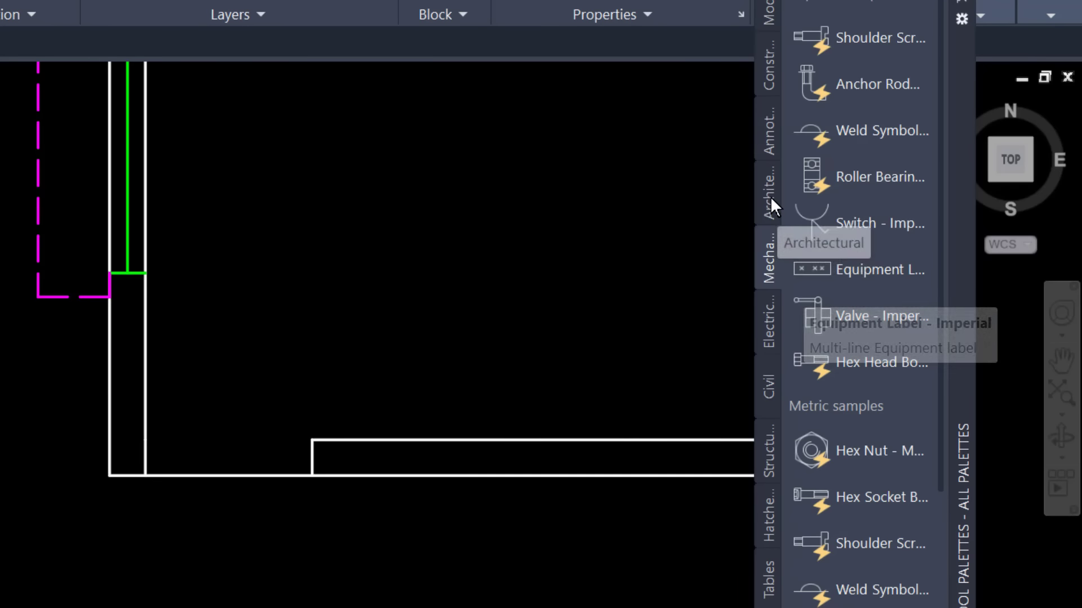
pyautogui.click(806, 209)
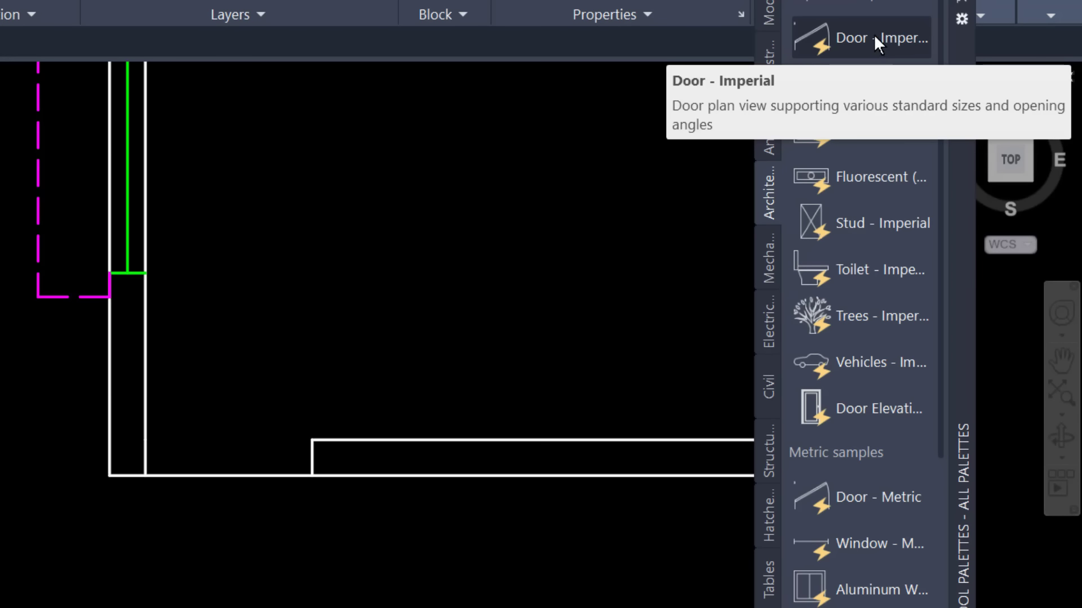
pyautogui.click(831, 29)
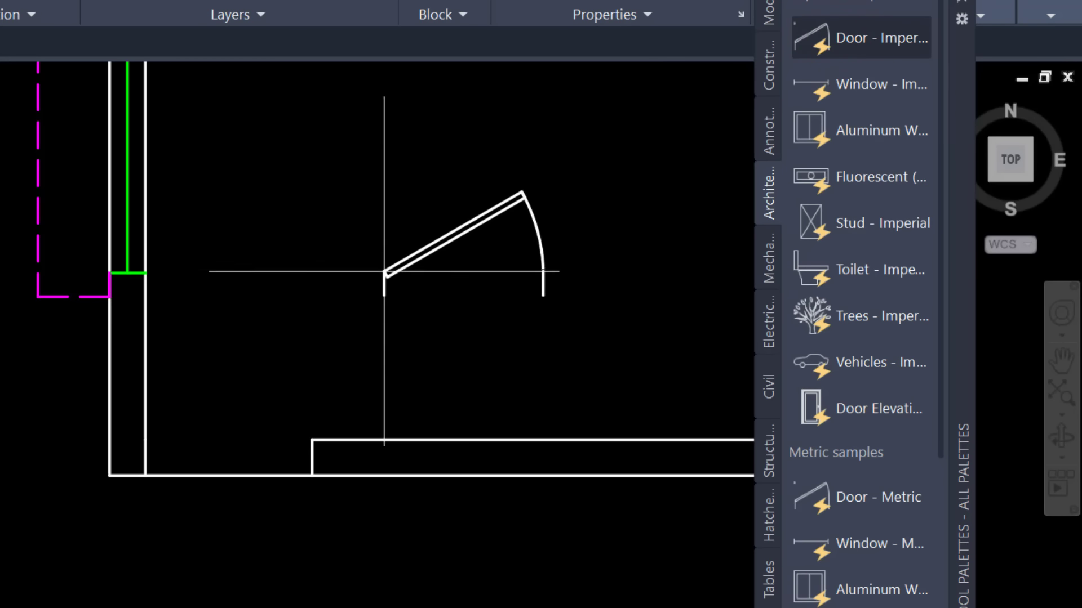
pyautogui.click(313, 263)
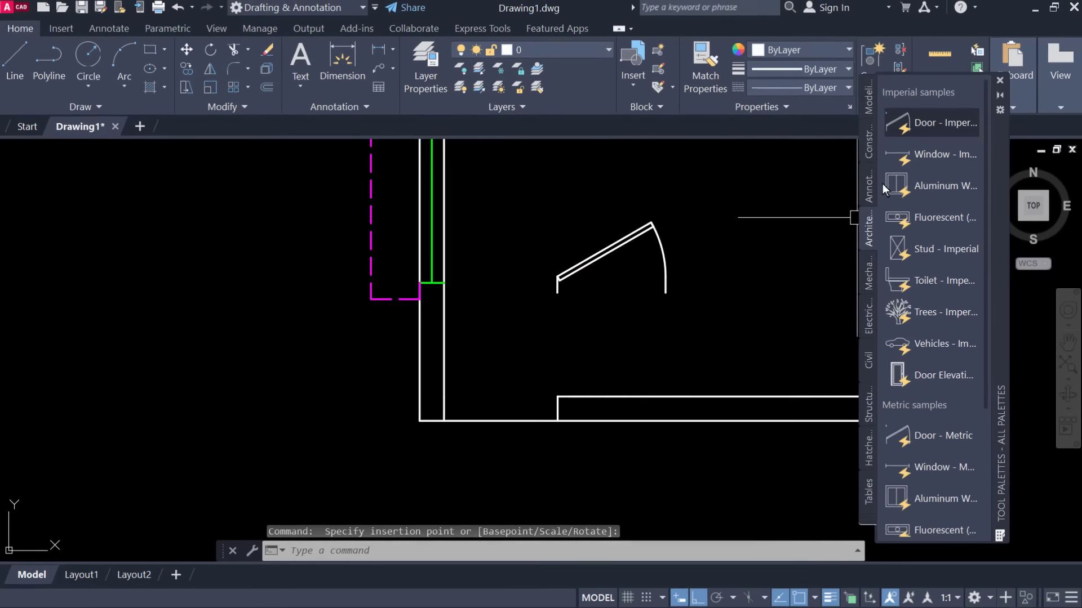
pyautogui.click(999, 86)
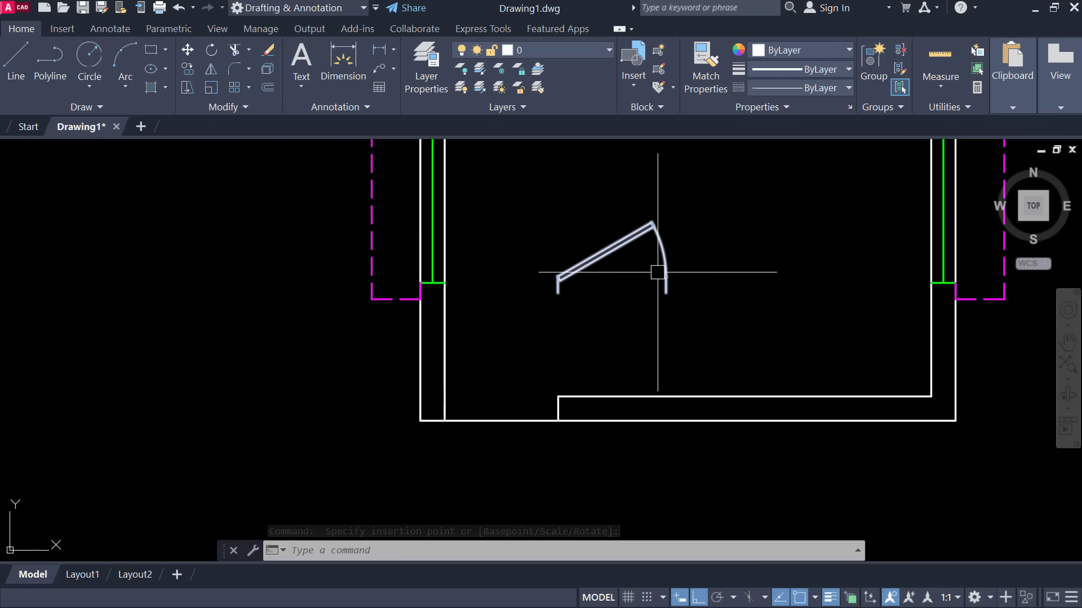
# Set the door's opening angle to Open 90° via its lookup grip, after first trying 45°
pyautogui.scroll(2, 635, 242)
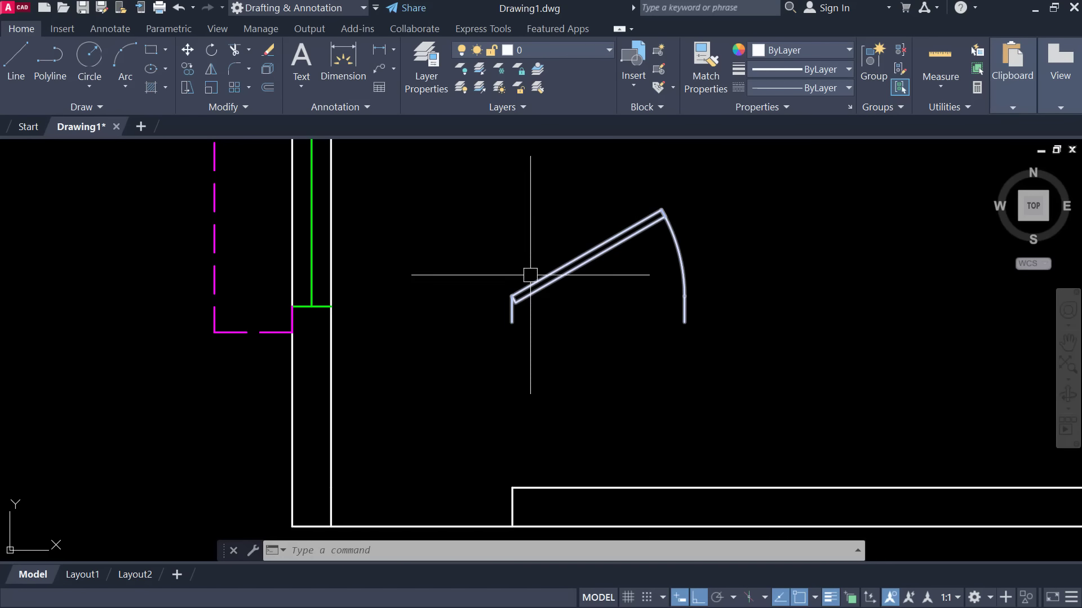
pyautogui.click(623, 241)
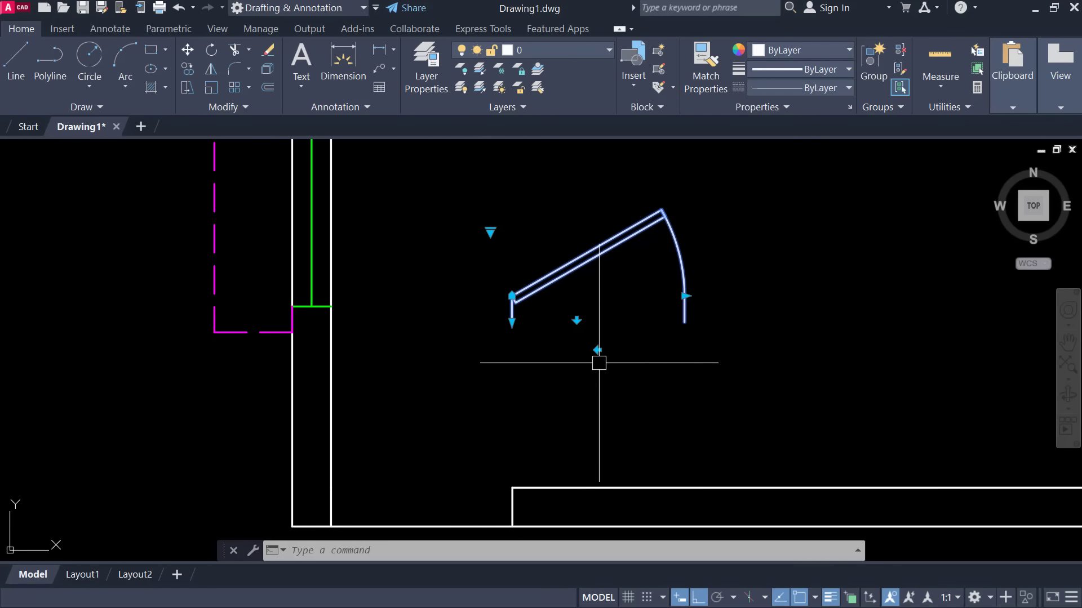
pyautogui.click(490, 231)
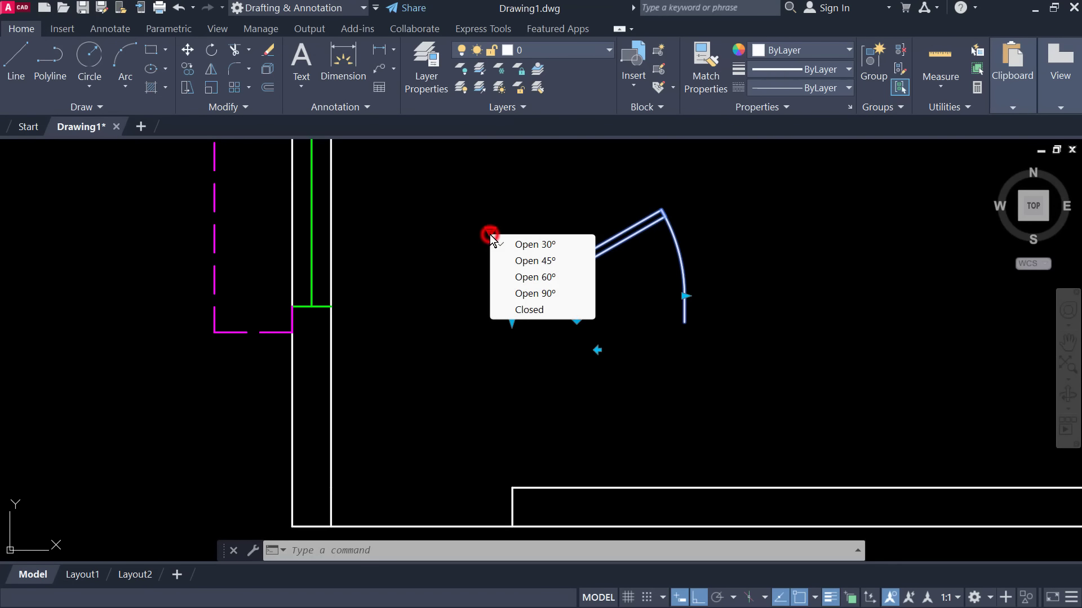
pyautogui.click(556, 261)
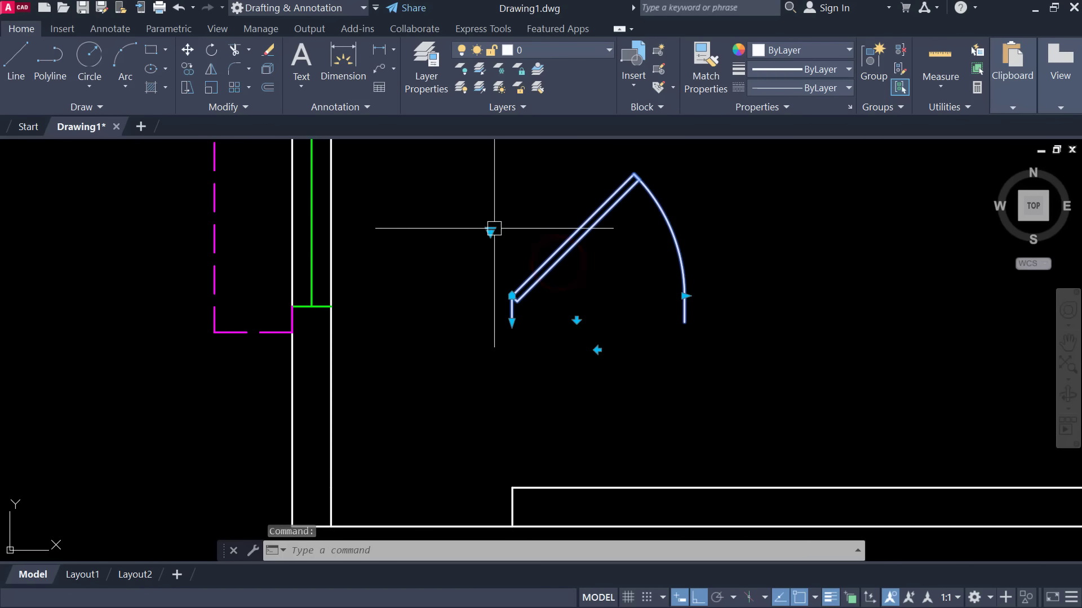
pyautogui.click(491, 230)
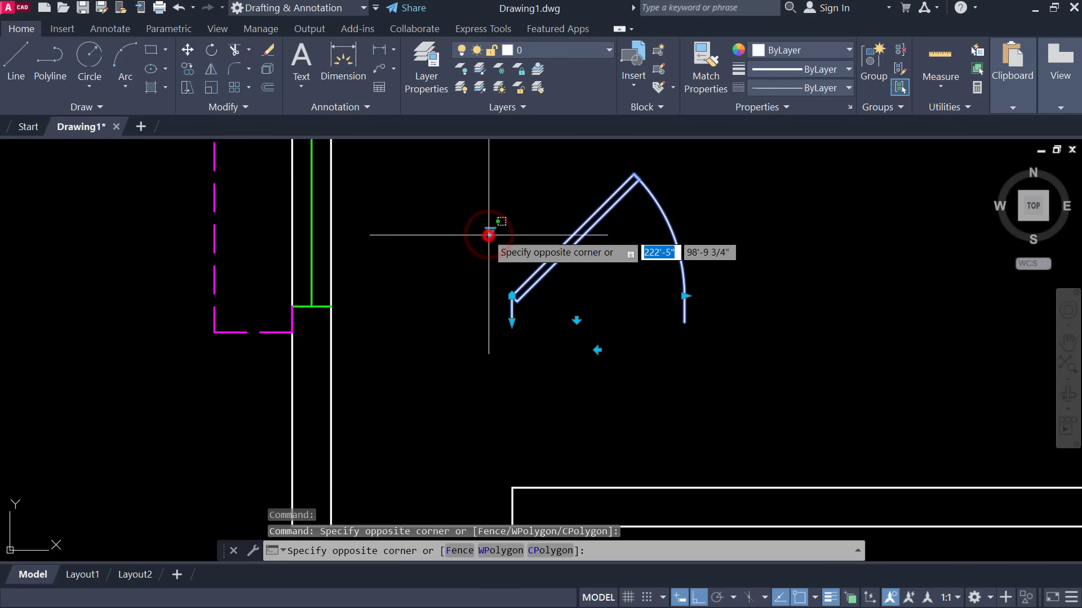
pyautogui.click(488, 235)
pyautogui.click(490, 231)
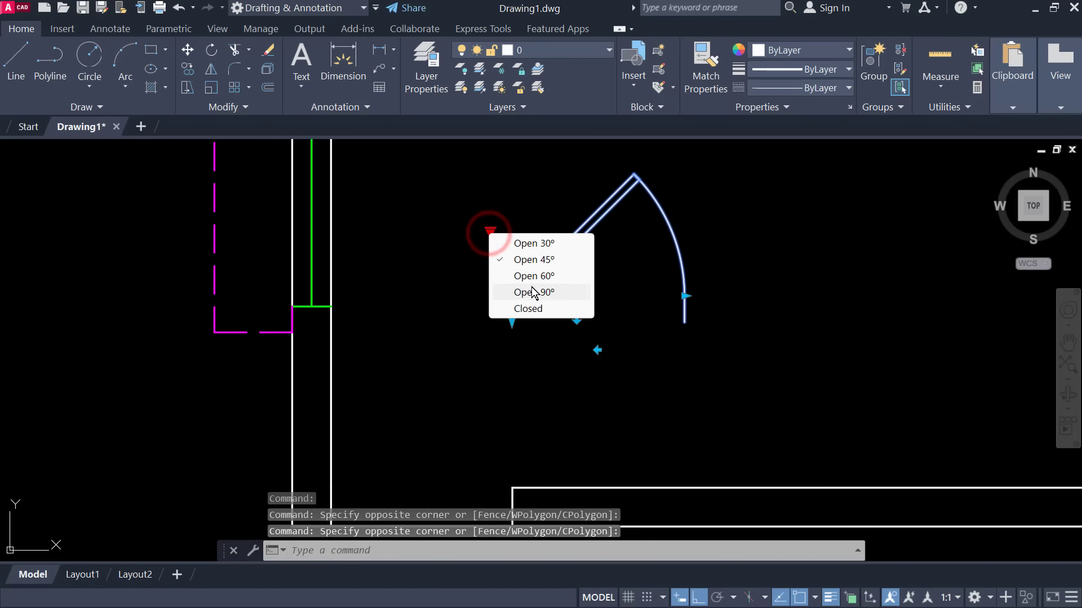
pyautogui.click(533, 292)
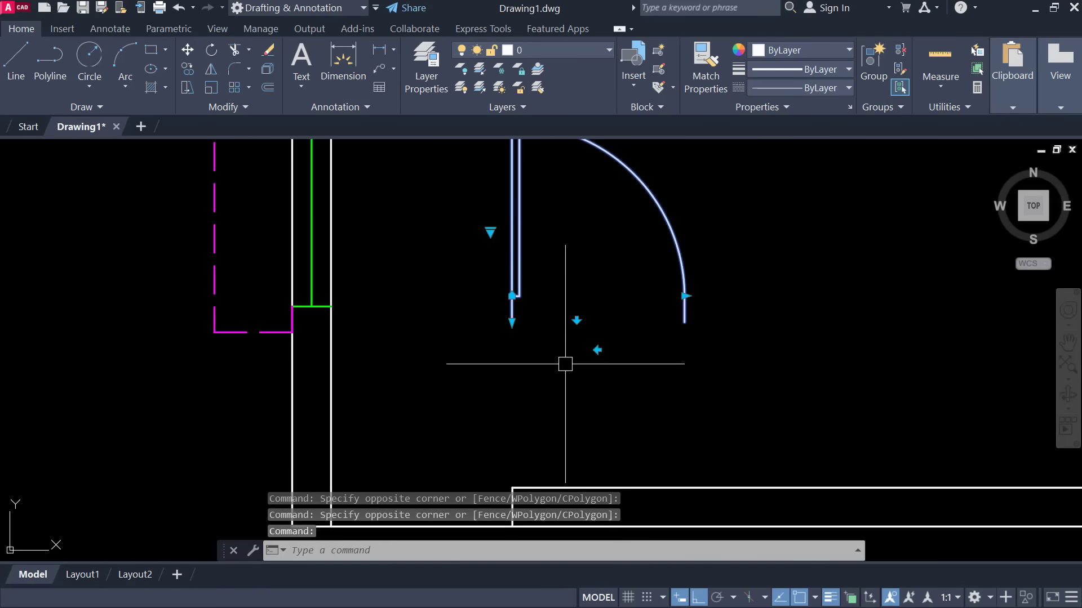
# Try the door's flip grips both ways, leaving the swing as it was
pyautogui.click(598, 350)
pyautogui.click(598, 350)
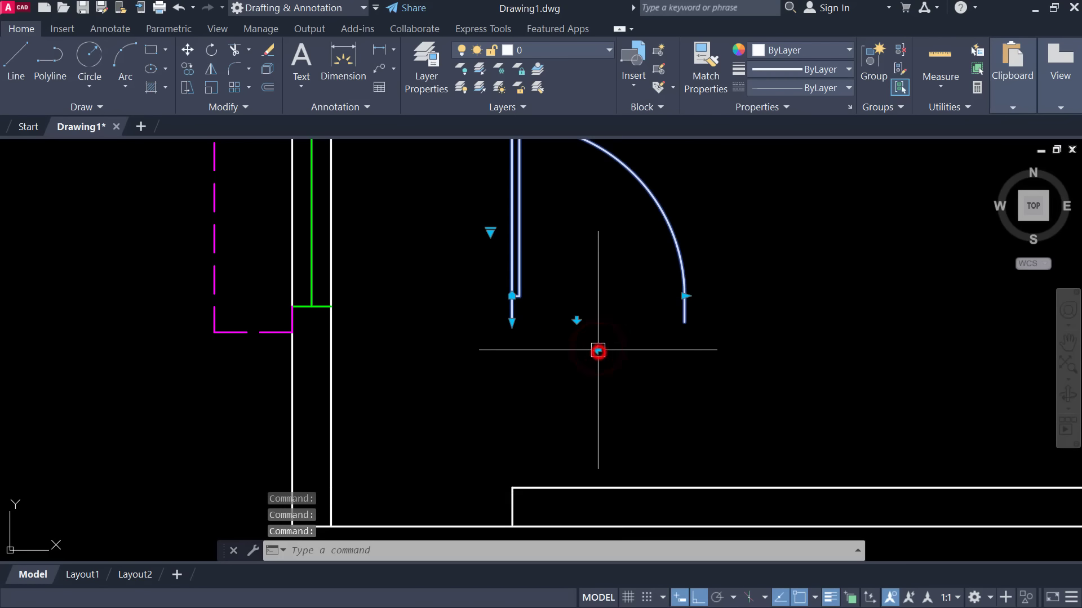
pyautogui.click(576, 320)
pyautogui.click(576, 299)
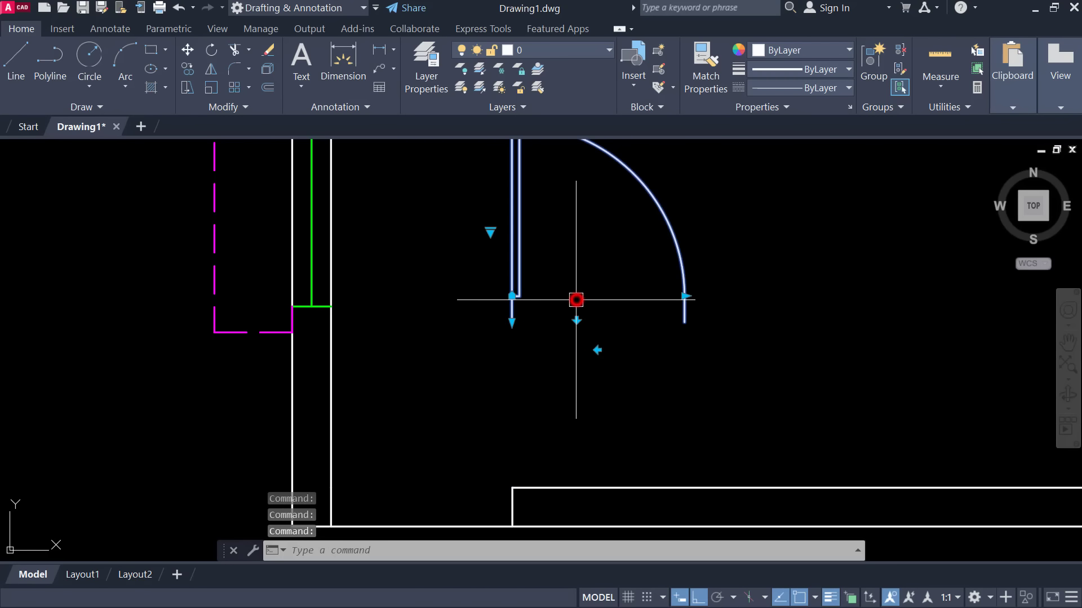
# Start stretching the door width from the grip at its arc end
pyautogui.moveTo(538, 343); pyautogui.dragTo(538, 373, button='middle')
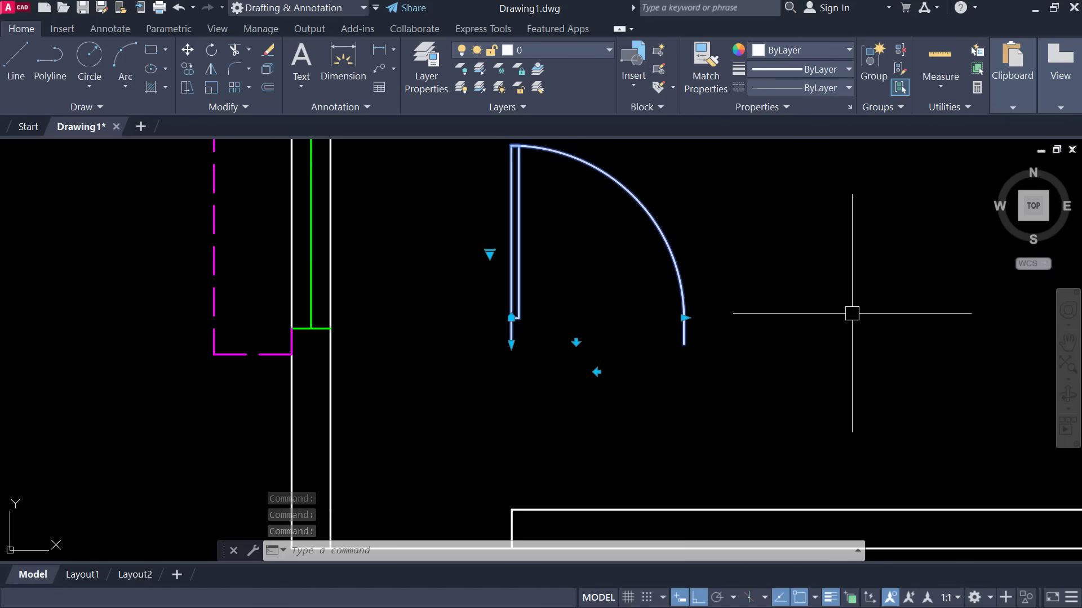
pyautogui.click(684, 318)
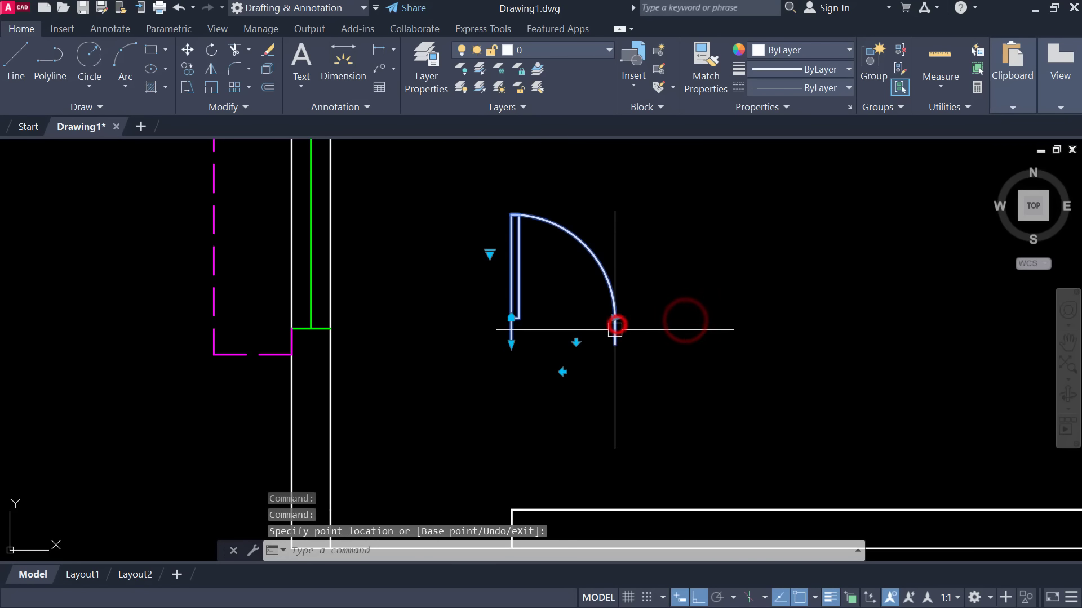
pyautogui.click(766, 317)
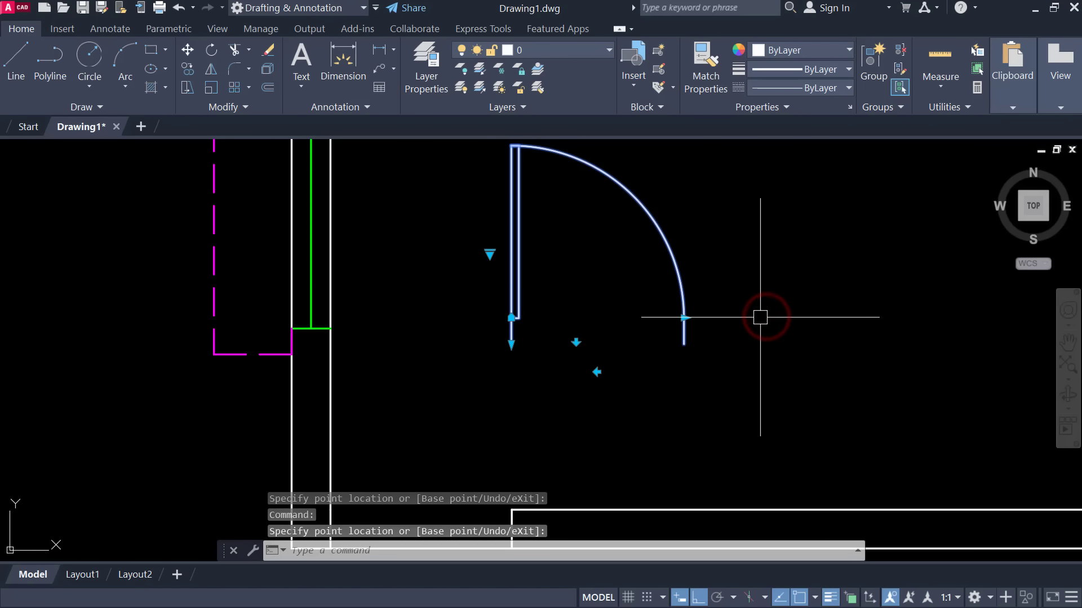
pyautogui.scroll(-3, 713, 317)
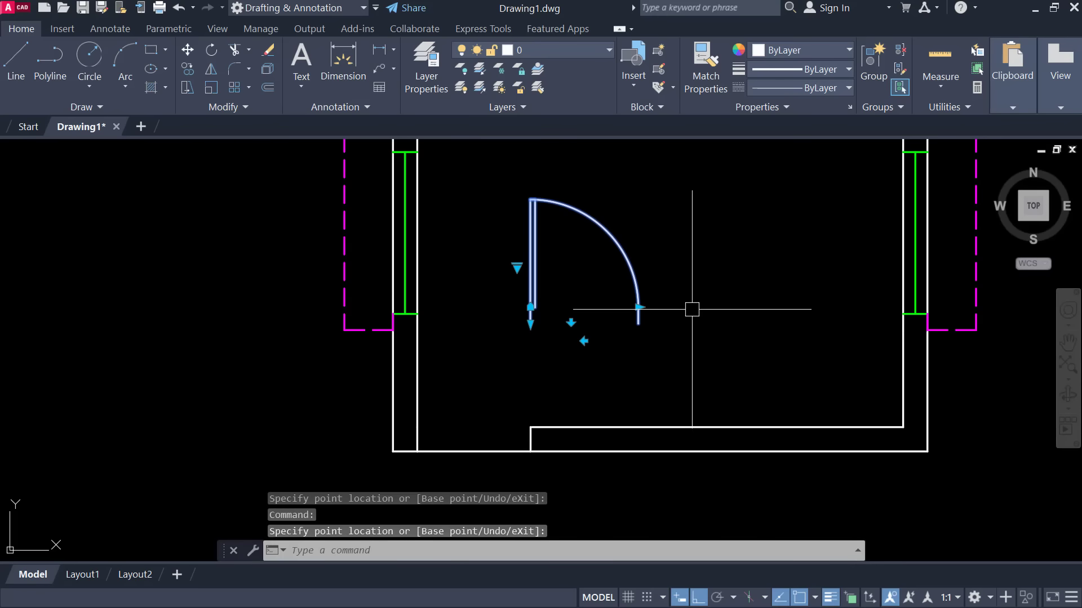
# Move the door with M so its lower-left hinge corner sits at the lower-left wall corner
pyautogui.write('M')
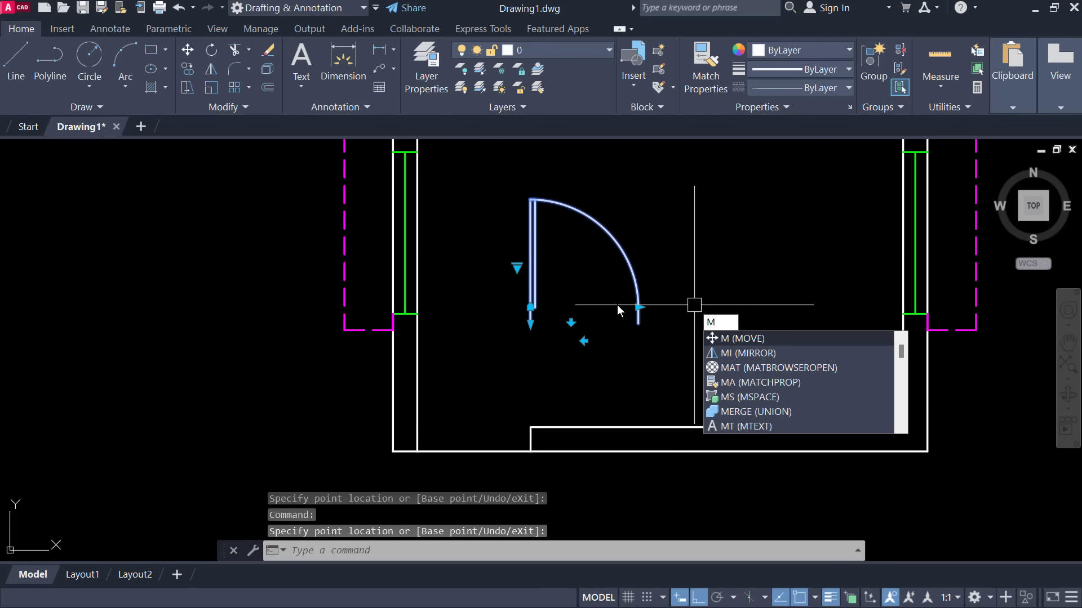
pyautogui.press('Return')
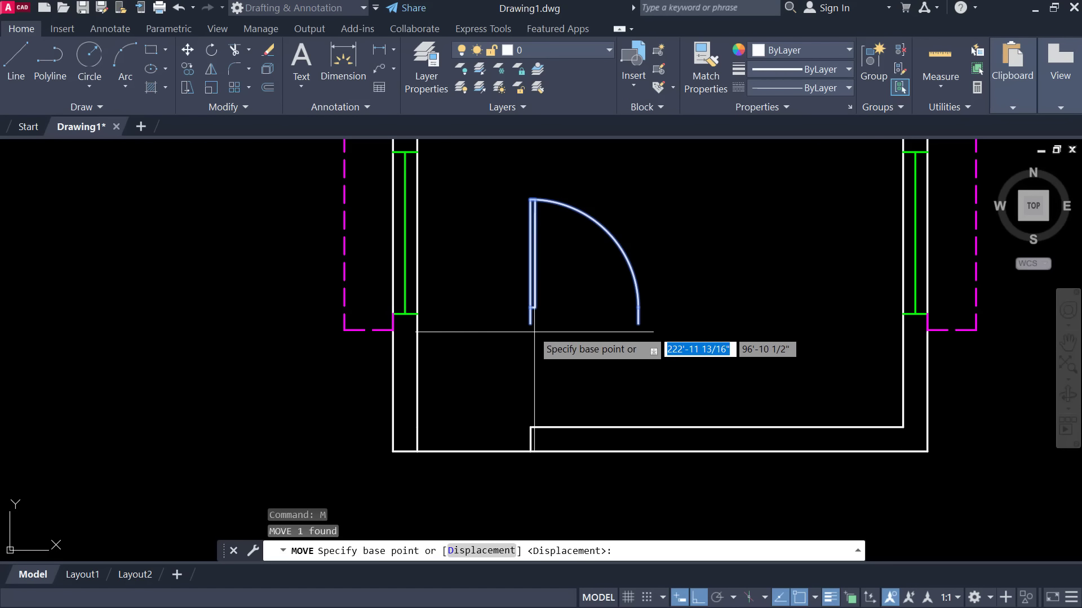
pyautogui.click(531, 324)
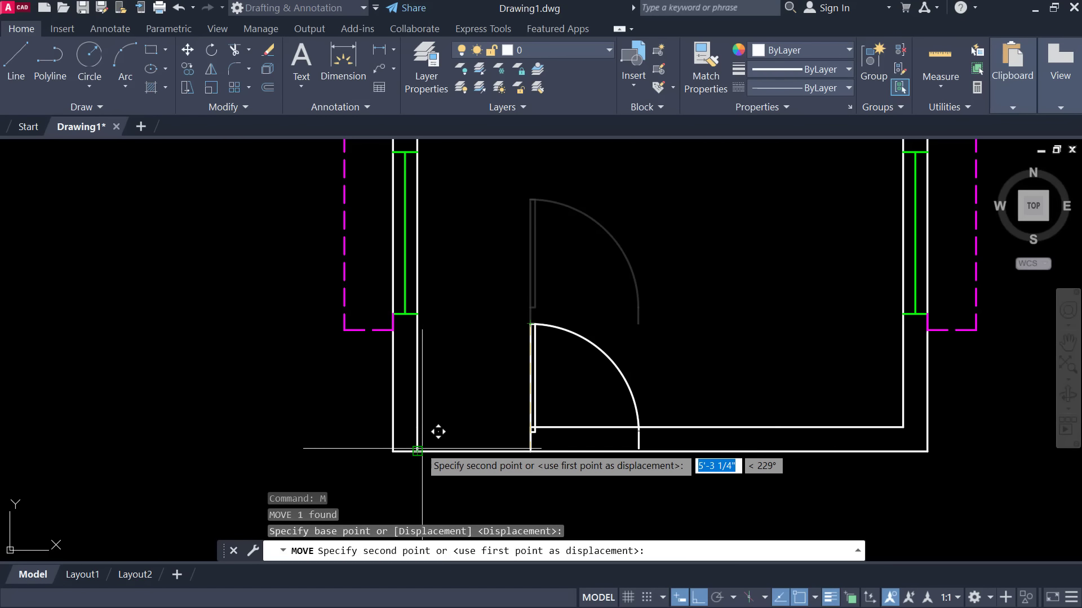
pyautogui.click(421, 449)
# Reselect the door and grab its width grip to stretch it across the opening
pyautogui.scroll(2, 550, 448)
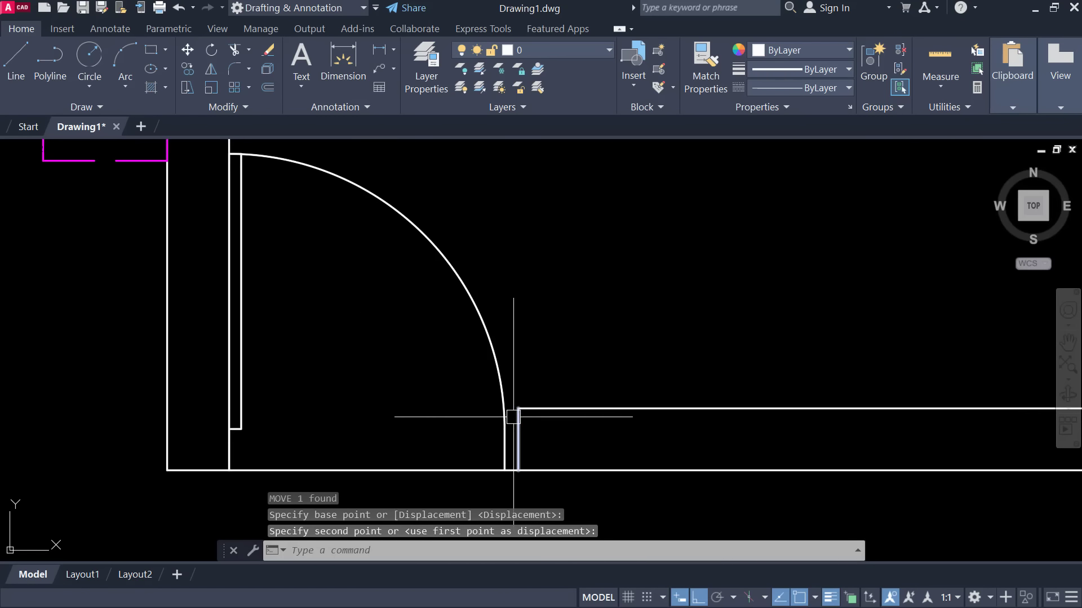
pyautogui.click(506, 408)
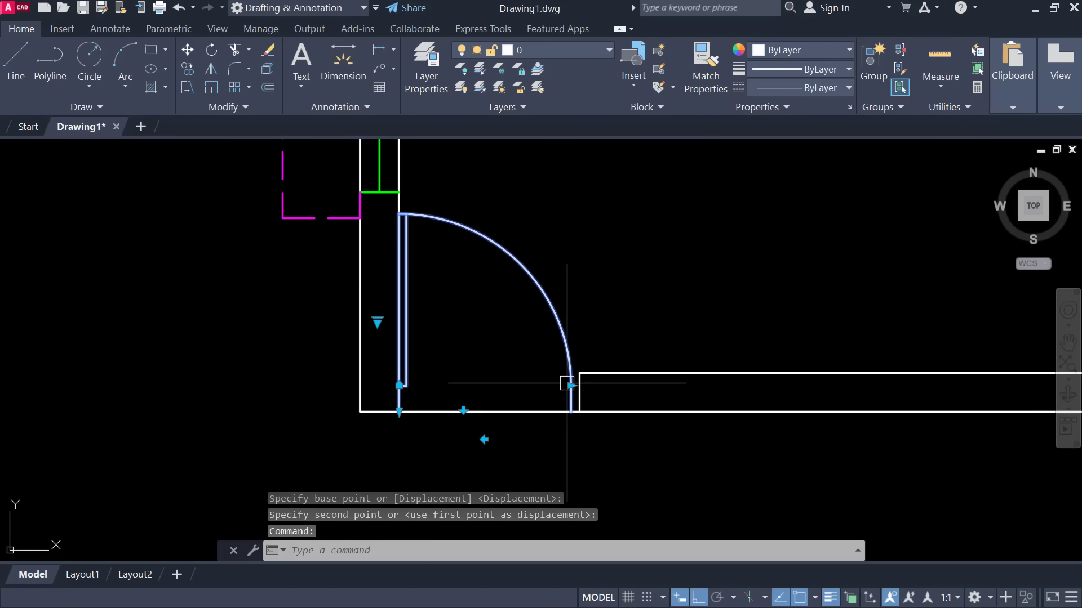
pyautogui.scroll(2, 567, 390)
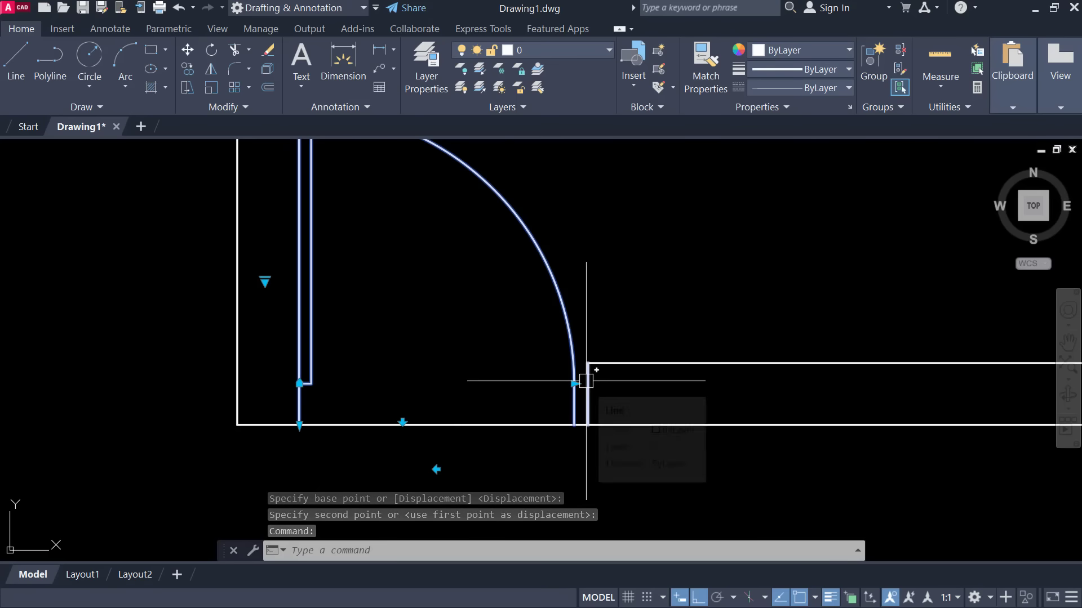
pyautogui.press('Escape')
pyautogui.click(587, 393)
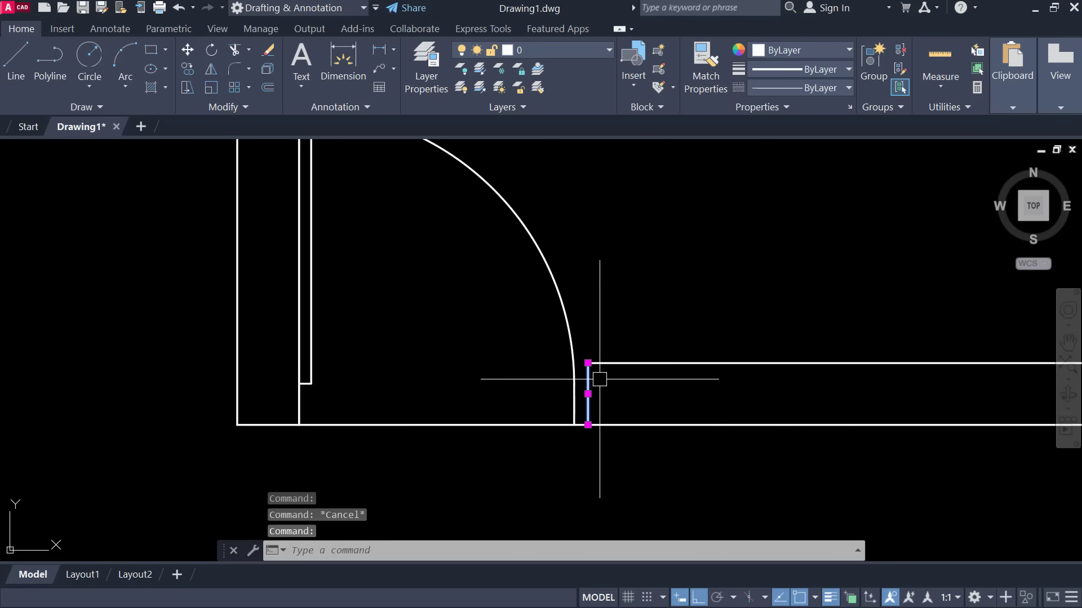
pyautogui.click(570, 356)
pyautogui.scroll(-1, 484, 403)
pyautogui.scroll(-1, 481, 424)
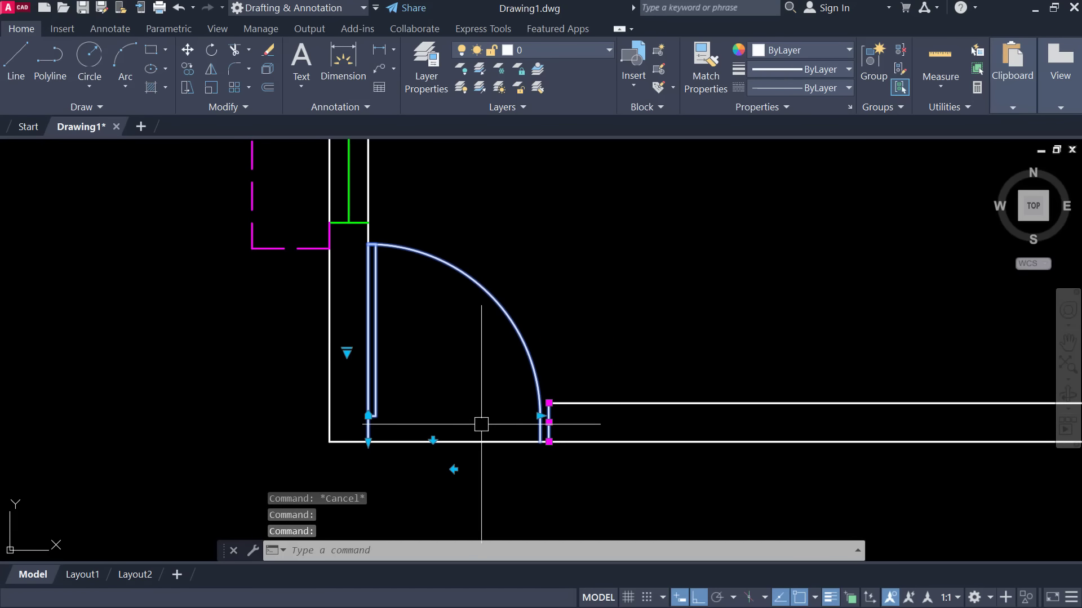
pyautogui.press('Escape')
pyautogui.click(531, 367)
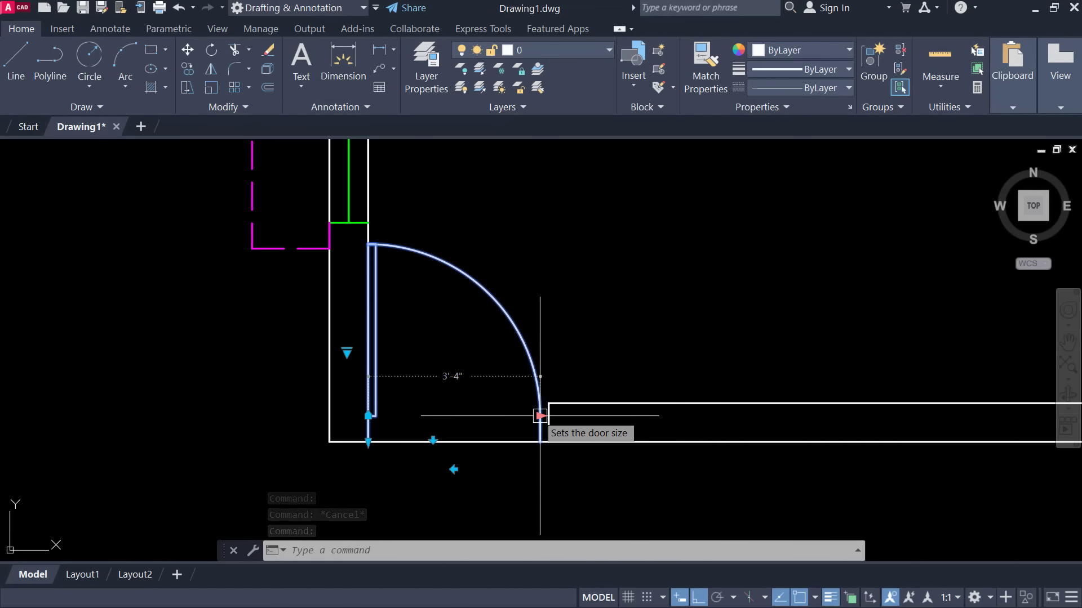
pyautogui.click(540, 416)
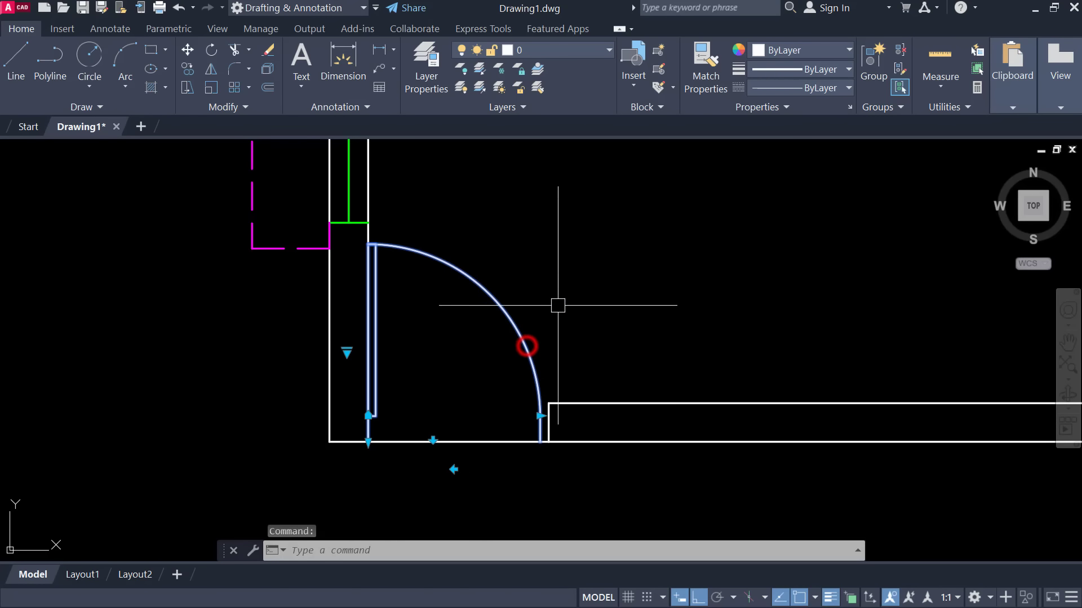
# Scale the door by Reference from its hinge so the arc end meets the wall opening's end
pyautogui.write('s')
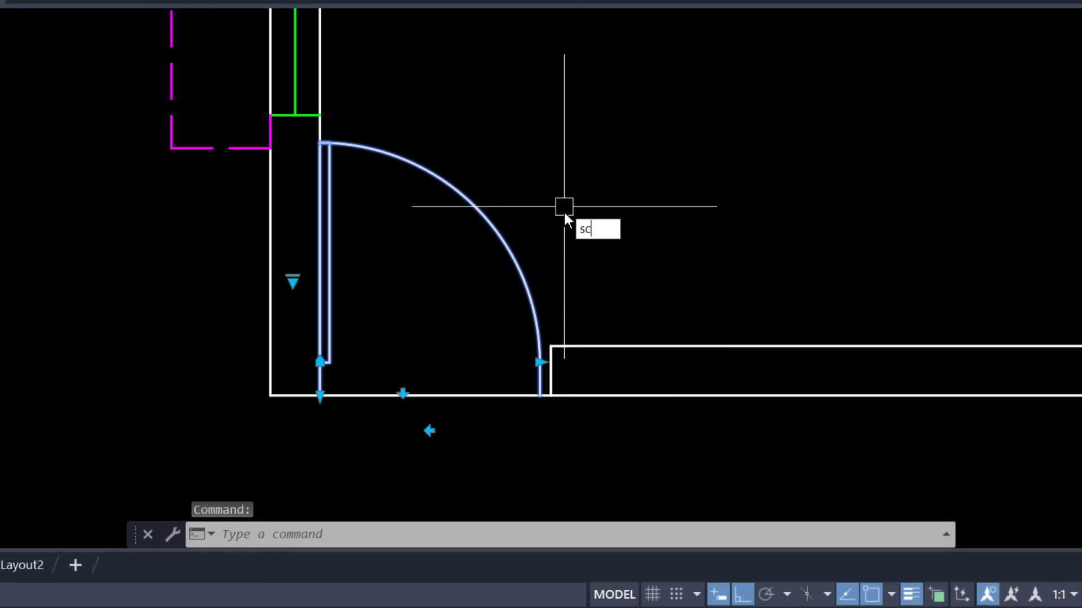
pyautogui.write('c')
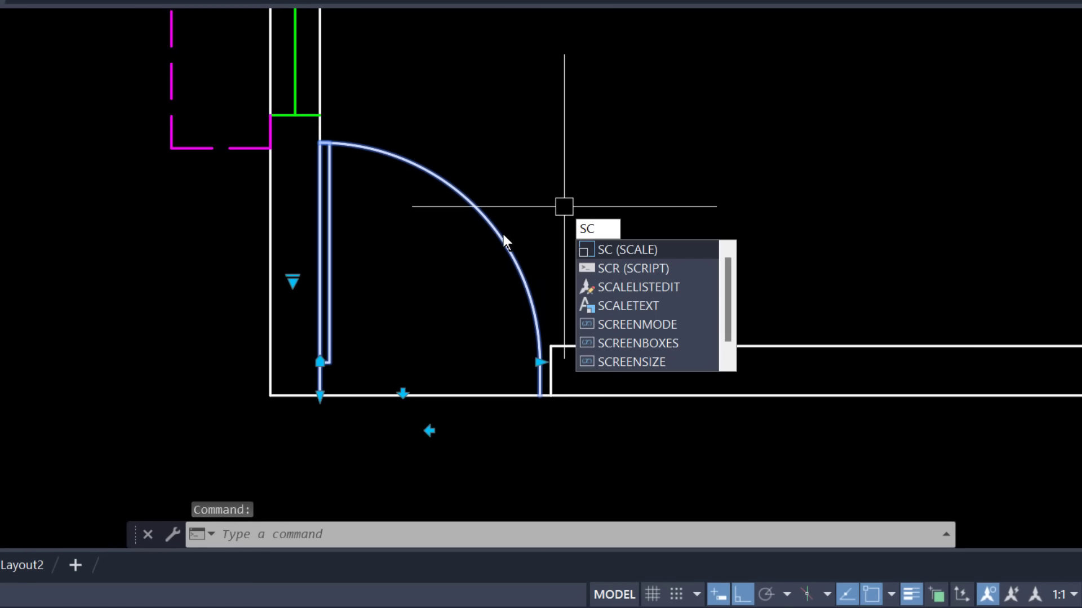
pyautogui.press('Return')
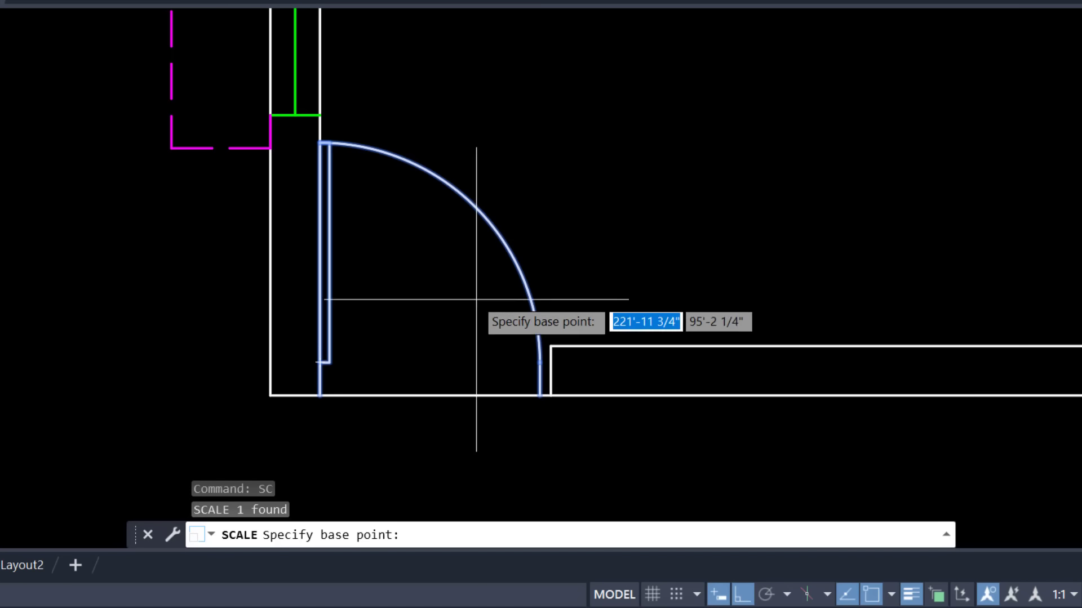
pyautogui.click(320, 394)
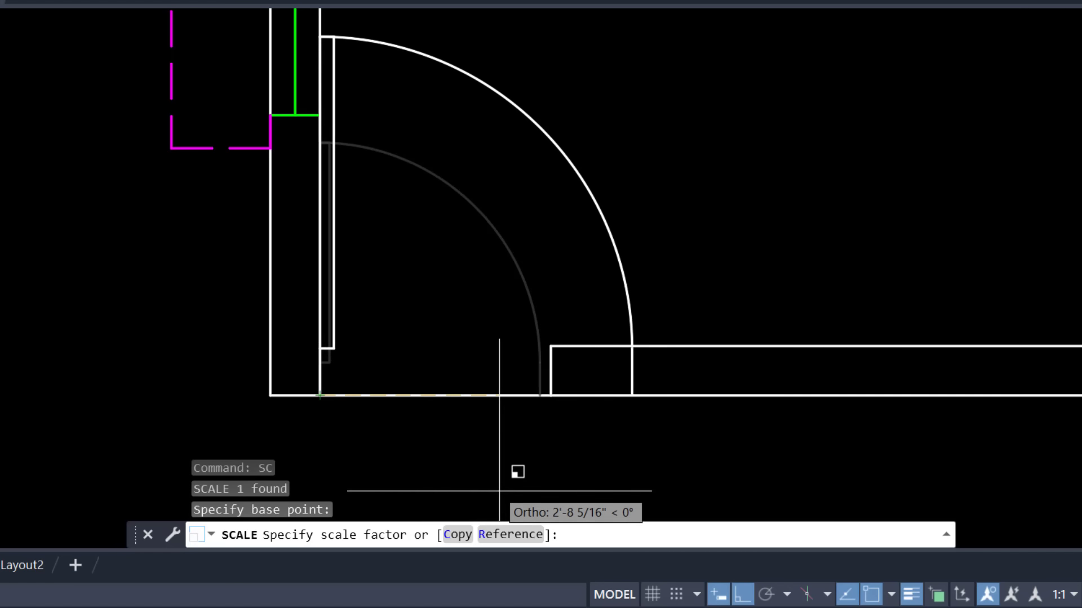
pyautogui.click(499, 535)
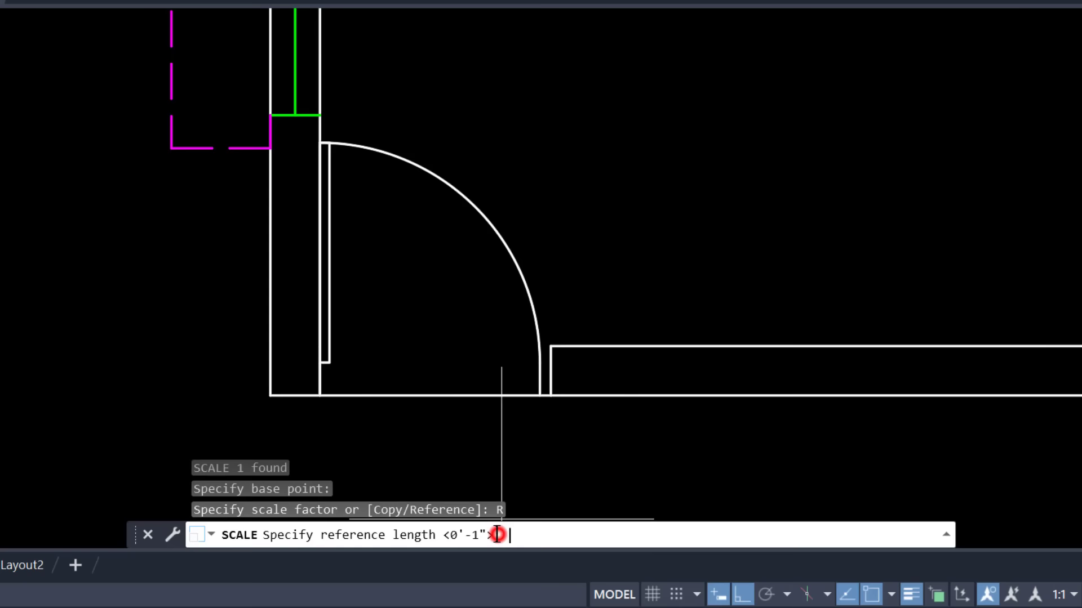
pyautogui.click(320, 395)
pyautogui.scroll(2, 466, 394)
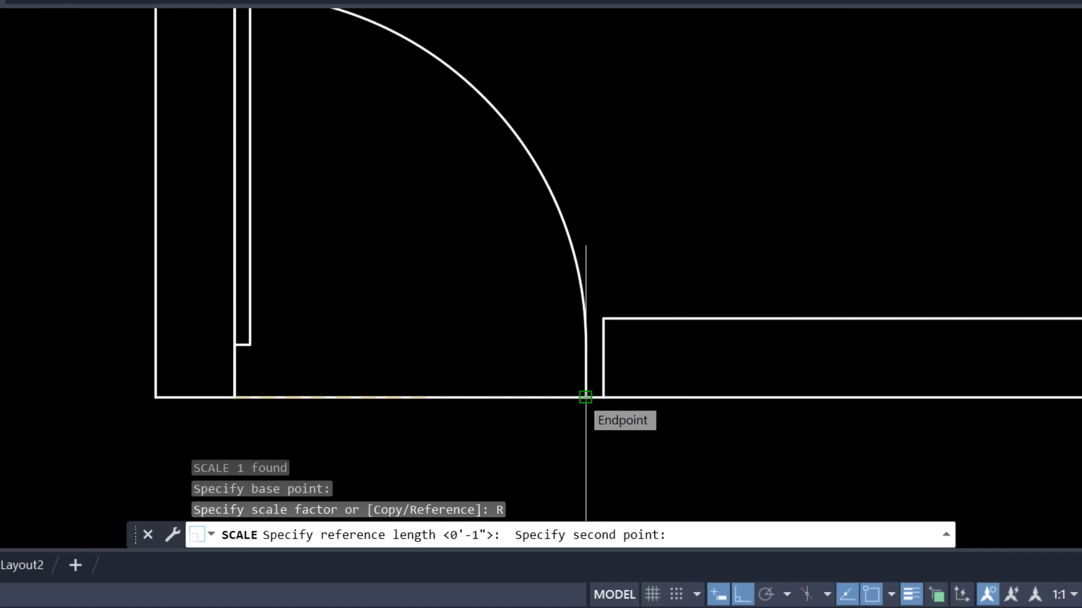
pyautogui.click(586, 397)
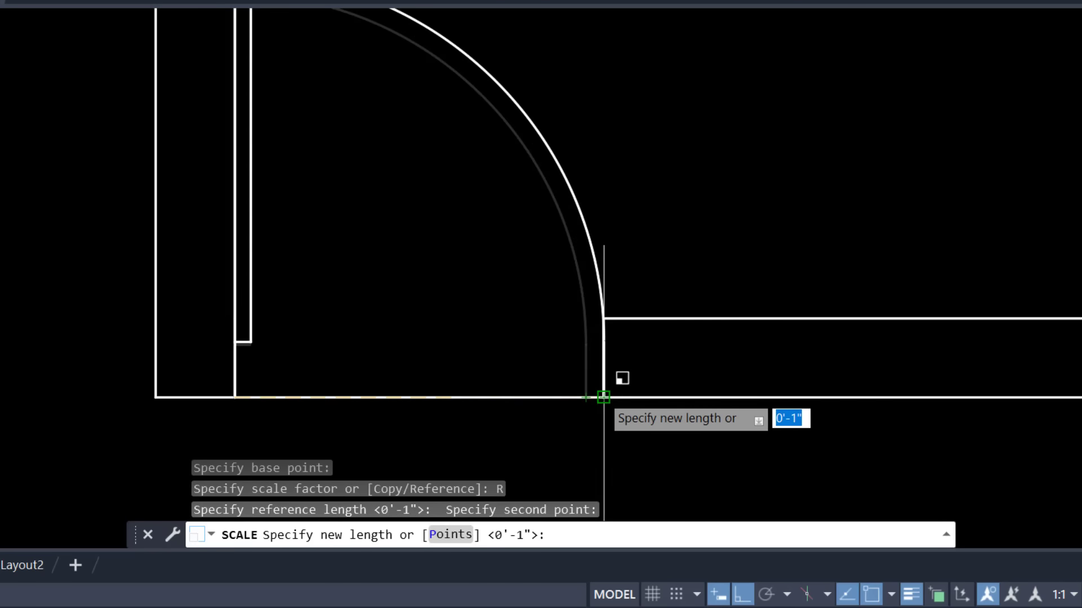
pyautogui.click(604, 397)
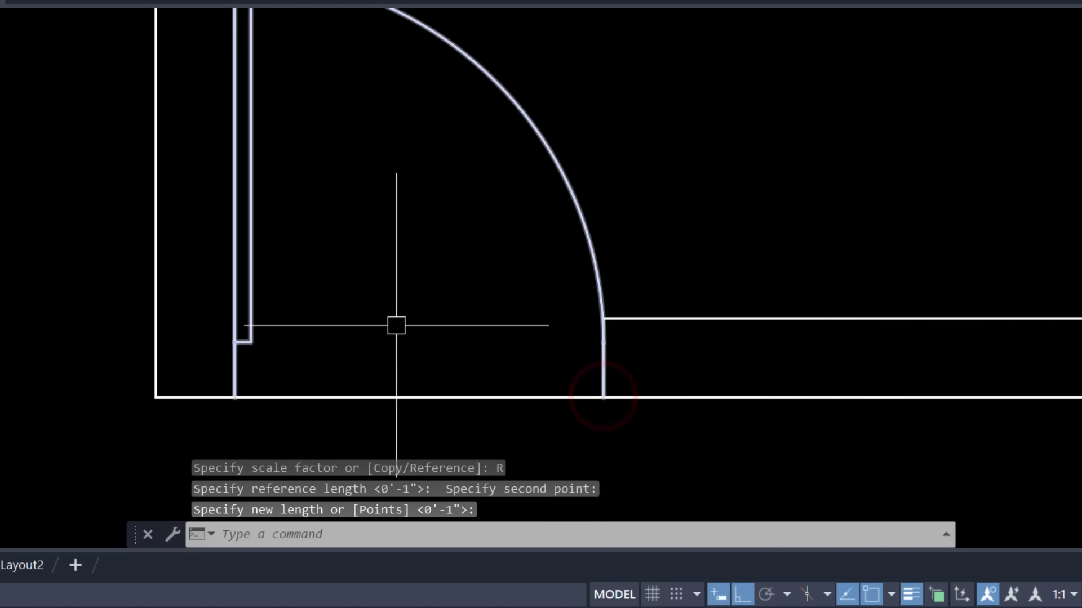
pyautogui.scroll(-2, 572, 317)
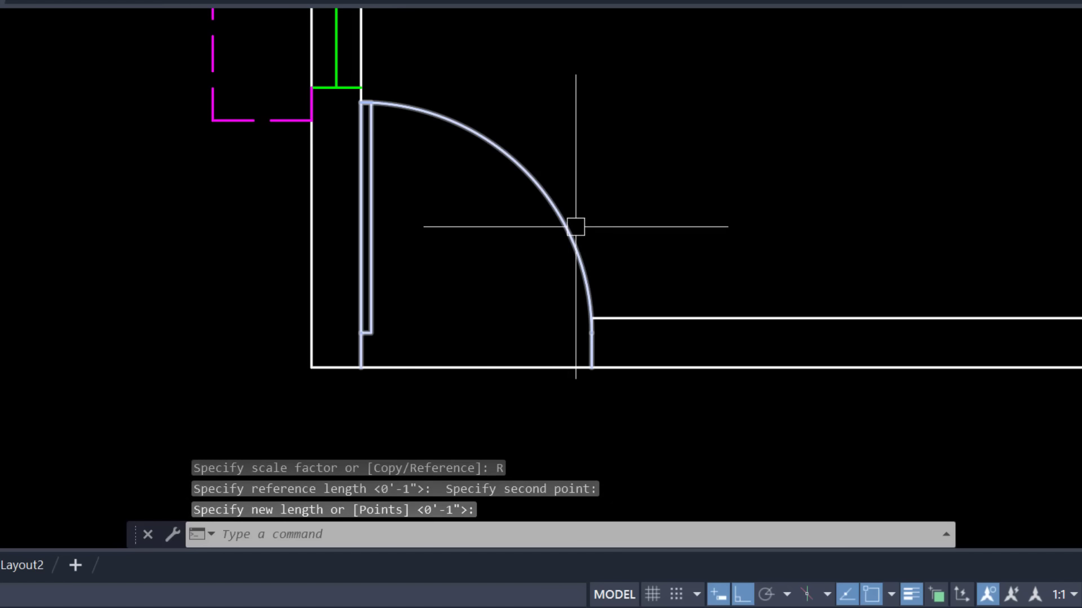
pyautogui.click(575, 226)
pyautogui.click(795, 52)
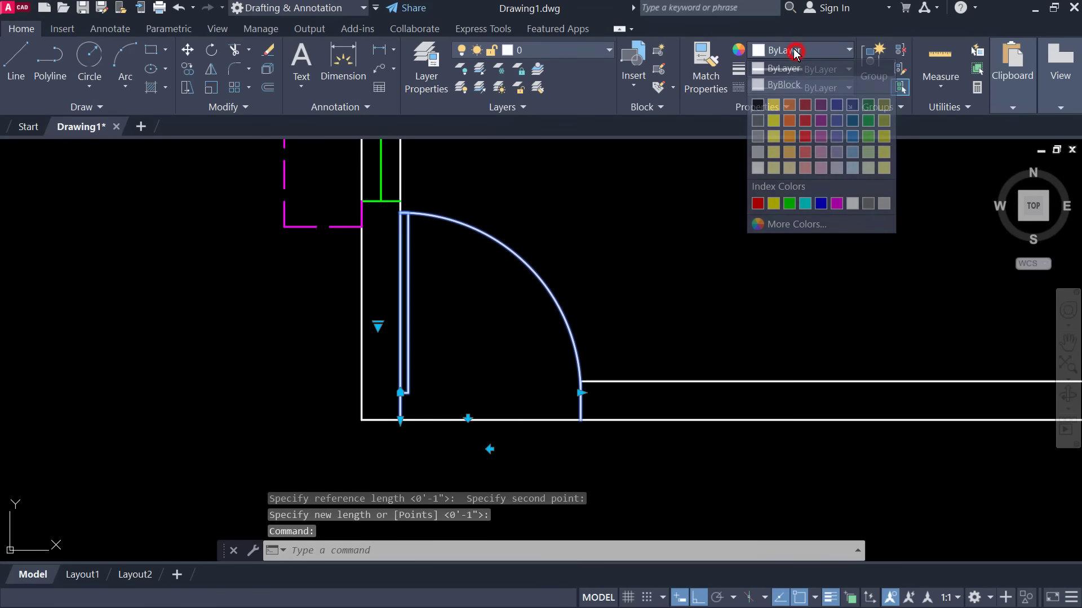
pyautogui.click(759, 204)
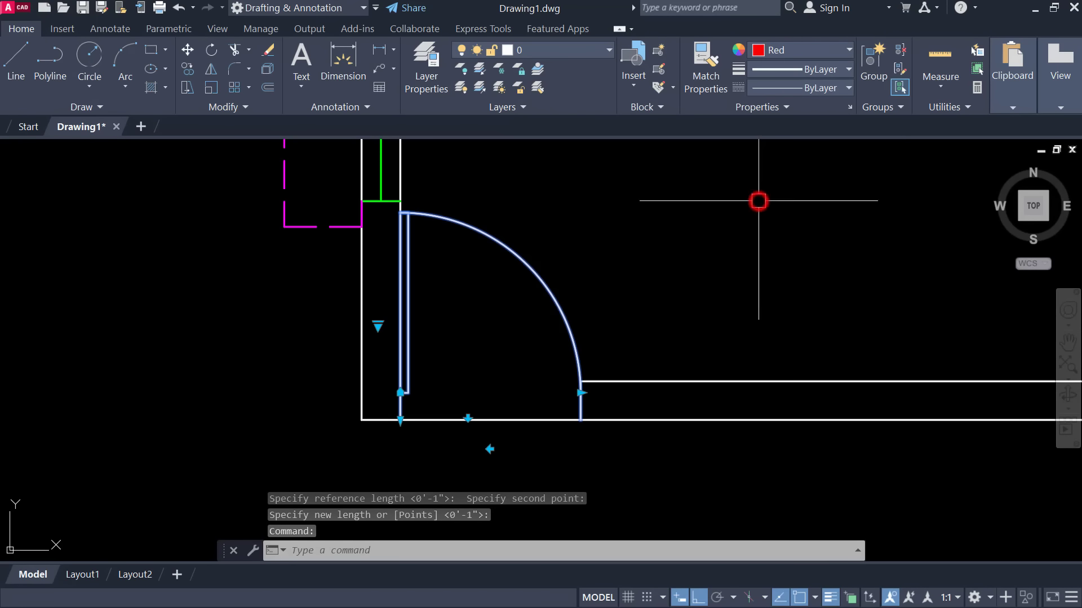
pyautogui.click(787, 54)
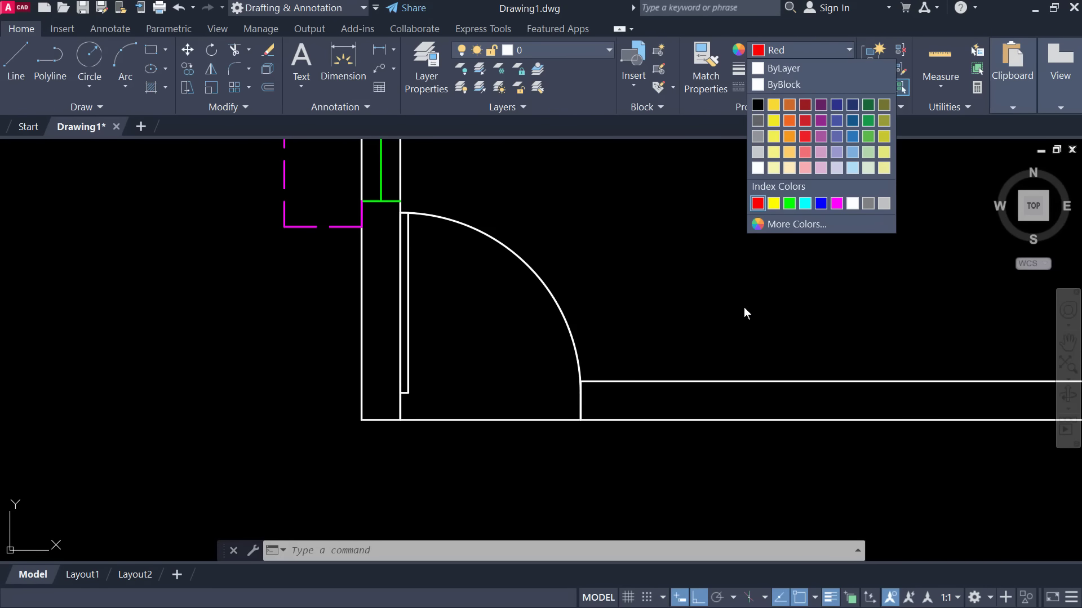
pyautogui.click(783, 68)
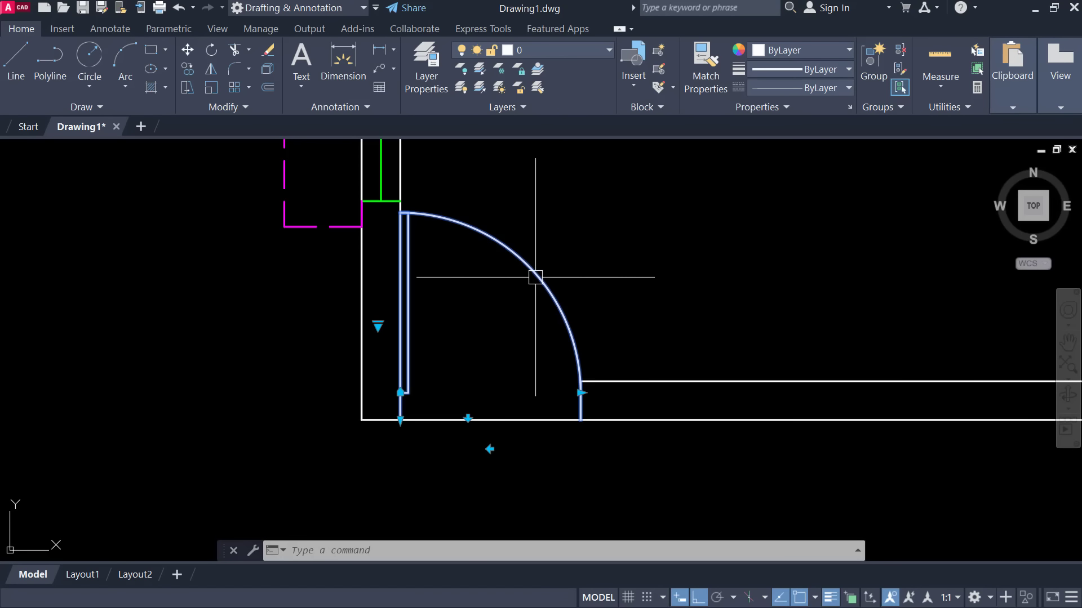
pyautogui.click(536, 55)
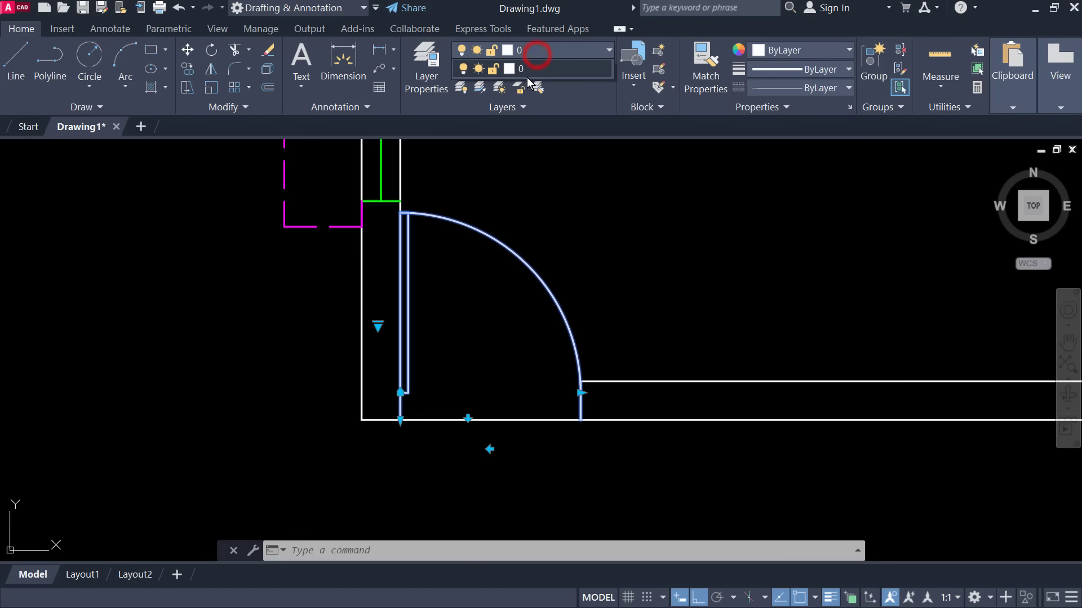
pyautogui.click(509, 67)
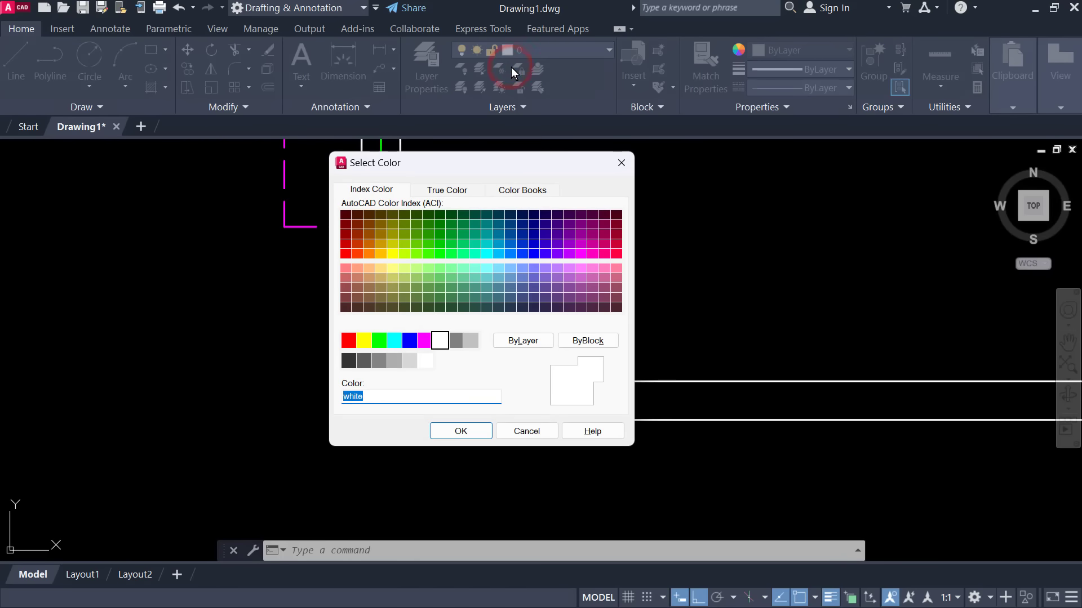
pyautogui.press('Escape')
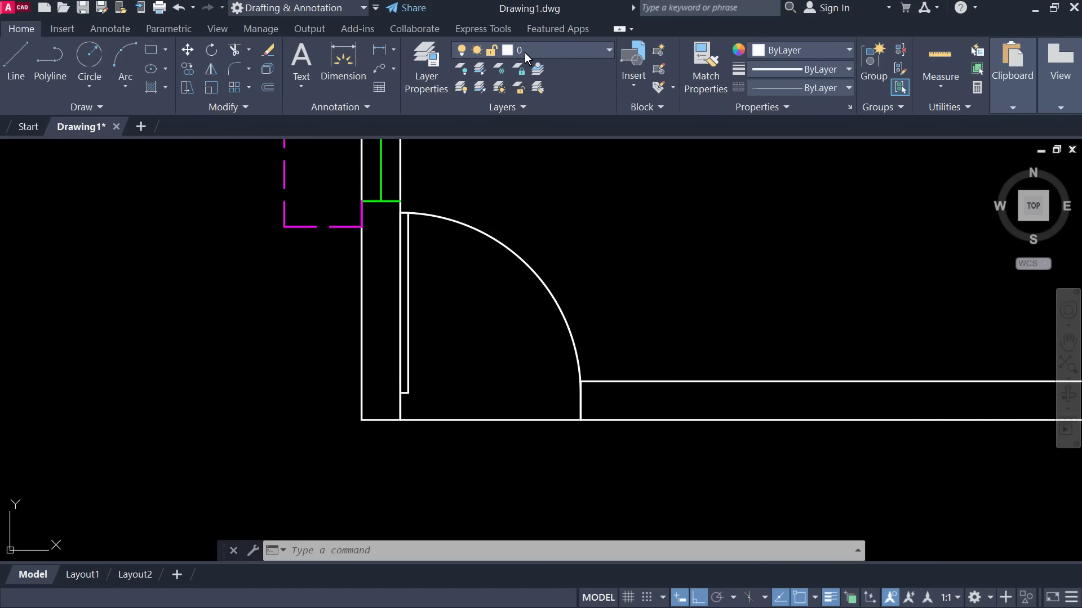
pyautogui.click(525, 51)
pyautogui.click(510, 68)
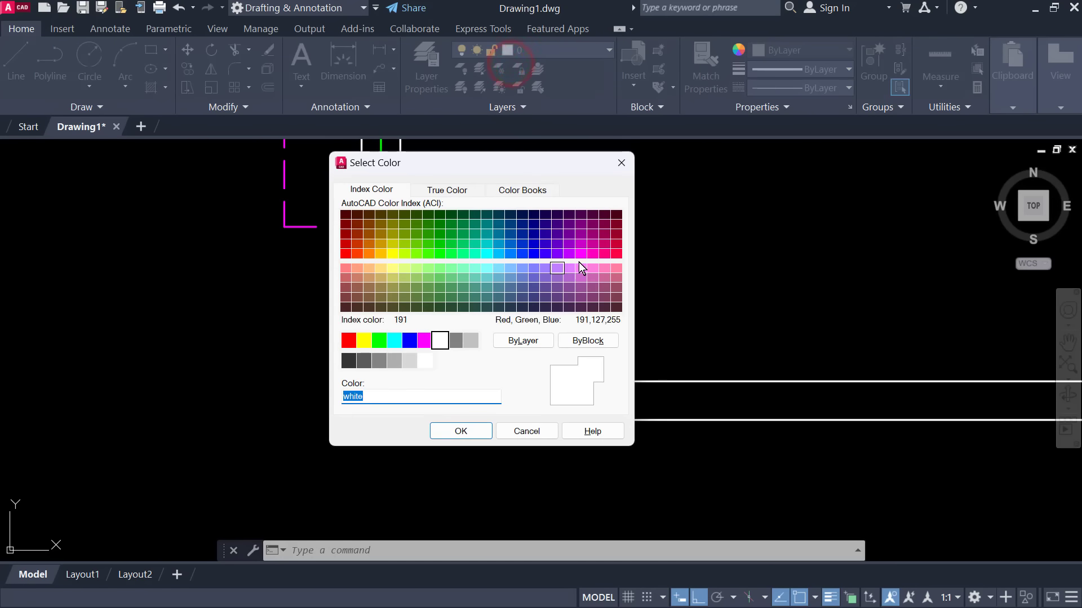
pyautogui.click(479, 431)
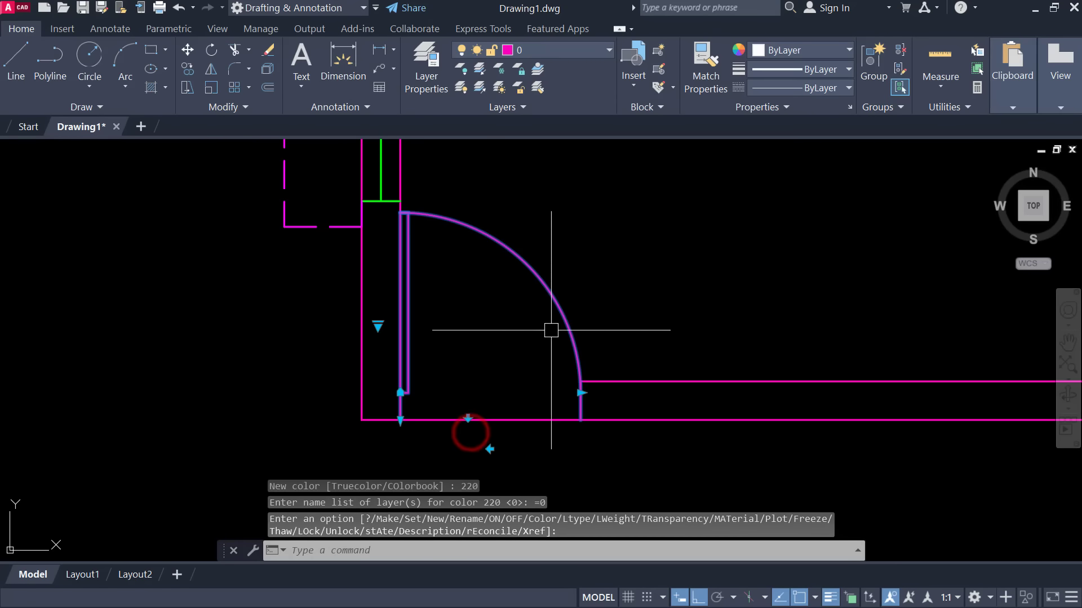
pyautogui.click(524, 353)
pyautogui.press('Escape')
pyautogui.press('Escape')
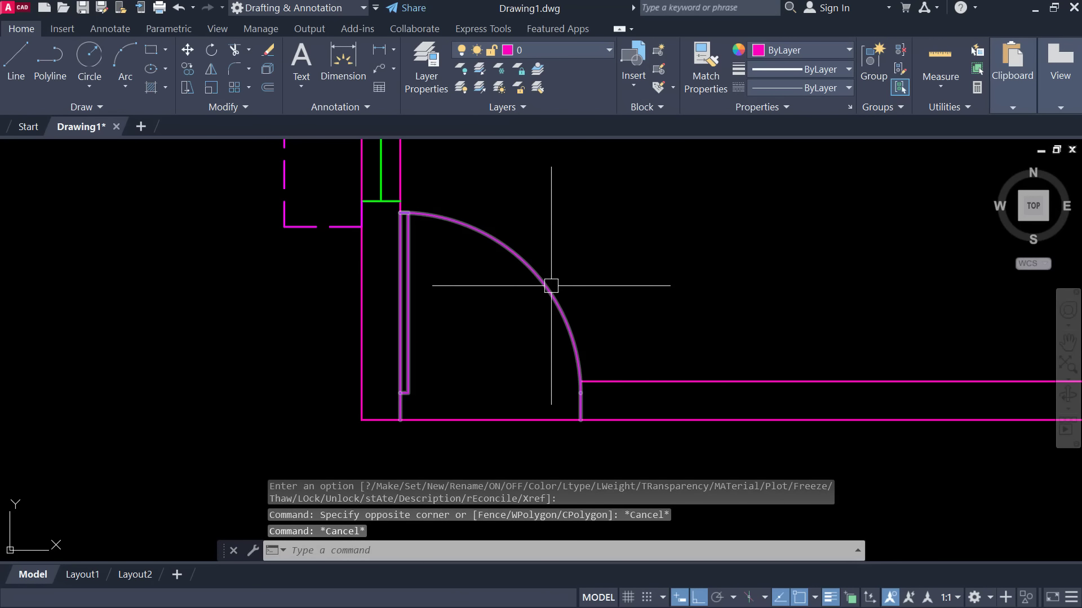
pyautogui.hotkey('ctrl', 'z')
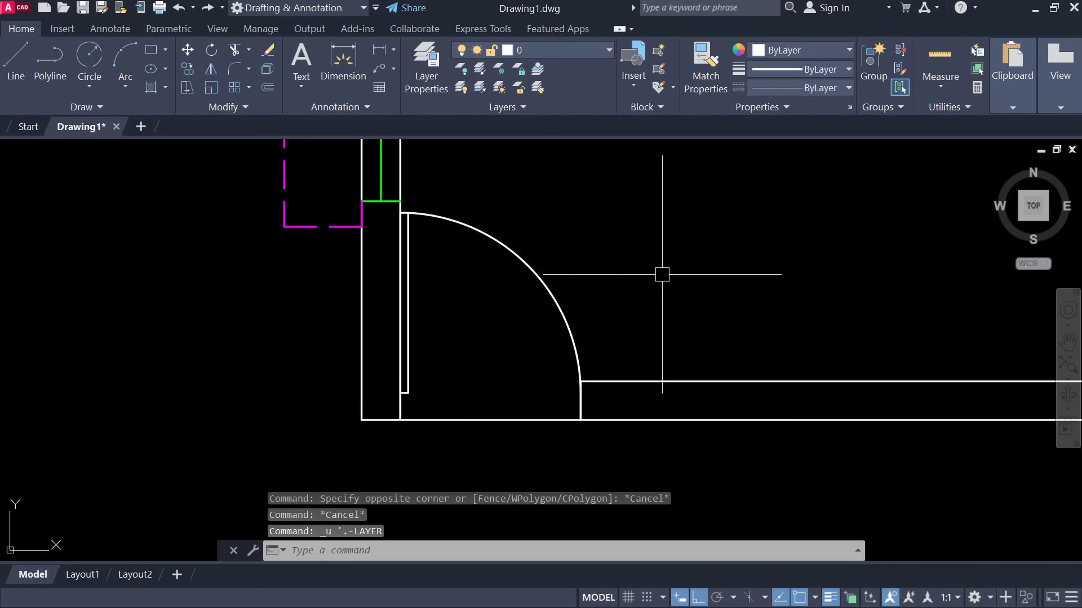
pyautogui.click(561, 314)
pyautogui.scroll(-5, 555, 316)
pyautogui.scroll(2, 569, 316)
pyautogui.press('Escape')
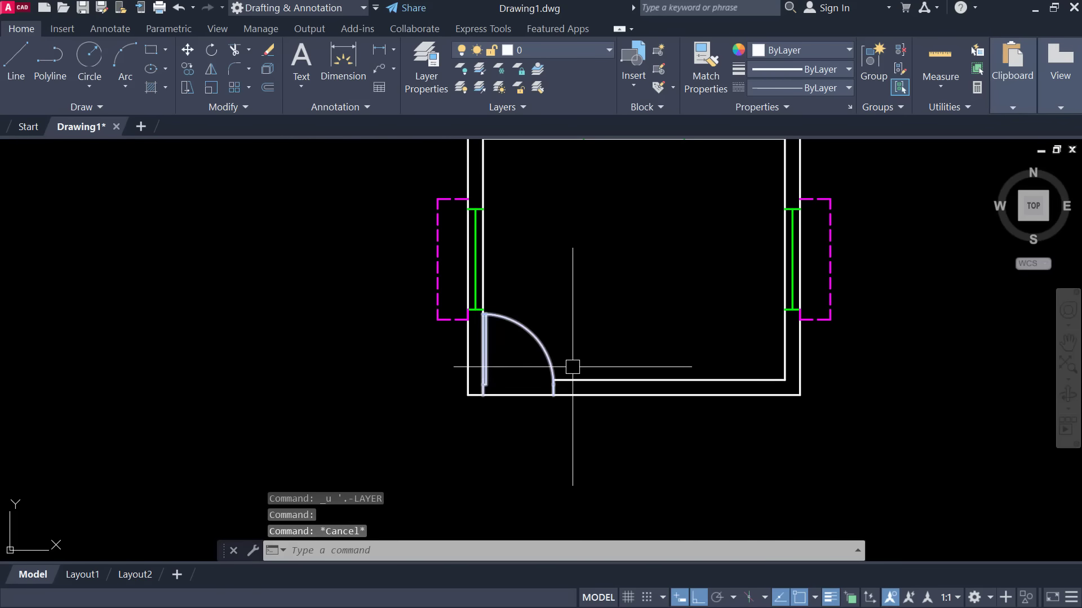
pyautogui.scroll(-2, 572, 367)
pyautogui.scroll(2, 543, 366)
pyautogui.scroll(2, 544, 367)
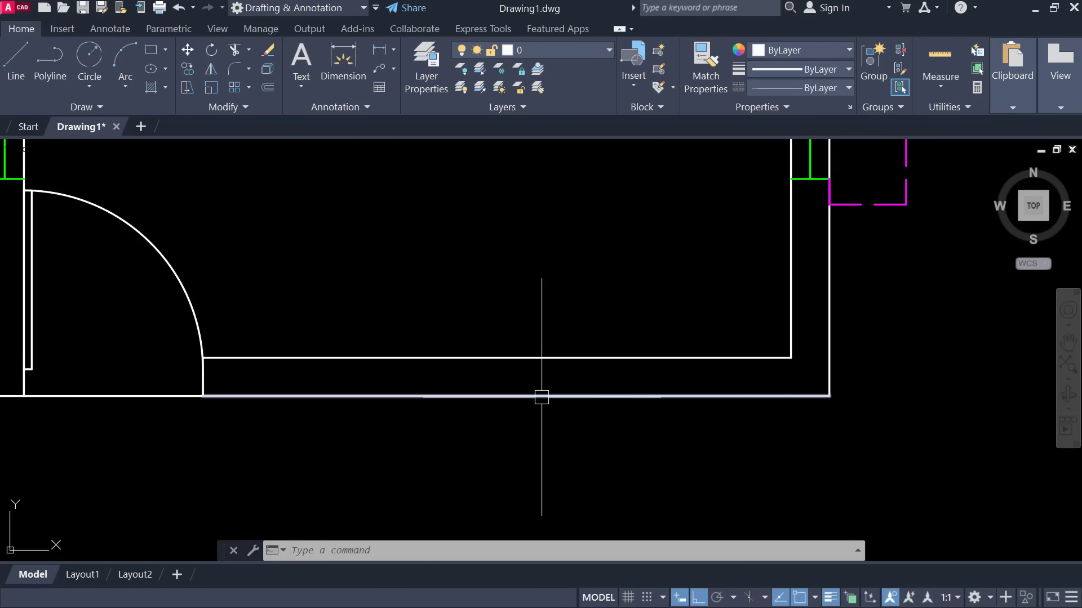
pyautogui.scroll(-2, 562, 369)
pyautogui.moveTo(500, 374); pyautogui.dragTo(537, 415, button='middle')
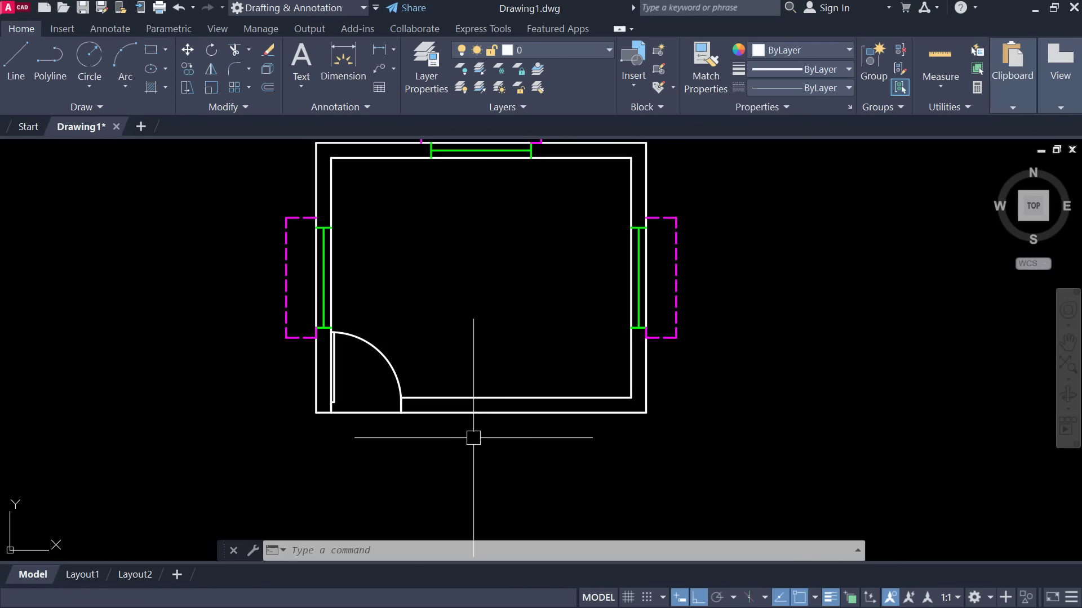
pyautogui.scroll(-2, 496, 366)
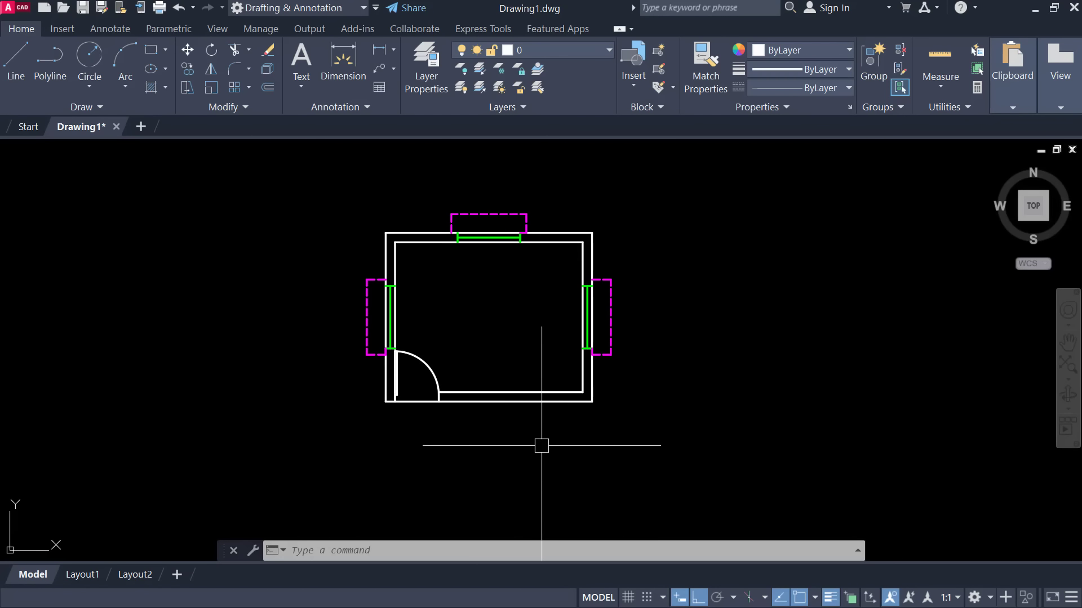
pyautogui.scroll(2, 526, 370)
pyautogui.moveTo(526, 391); pyautogui.dragTo(514, 445, button='middle')
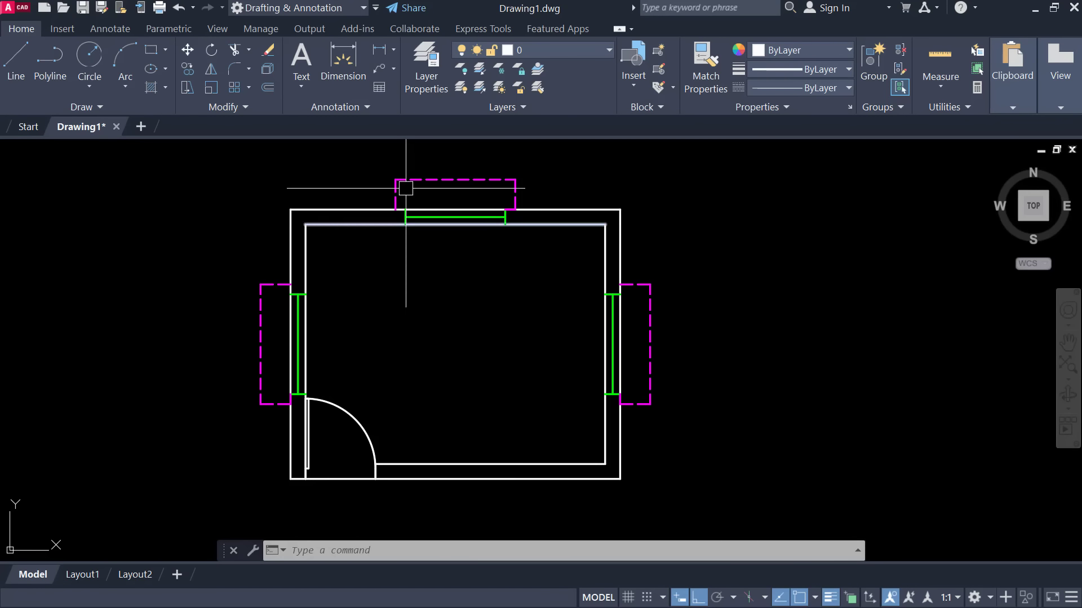
# Mirror the top window across a horizontal line, keeping the original
pyautogui.click(366, 161)
pyautogui.click(529, 244)
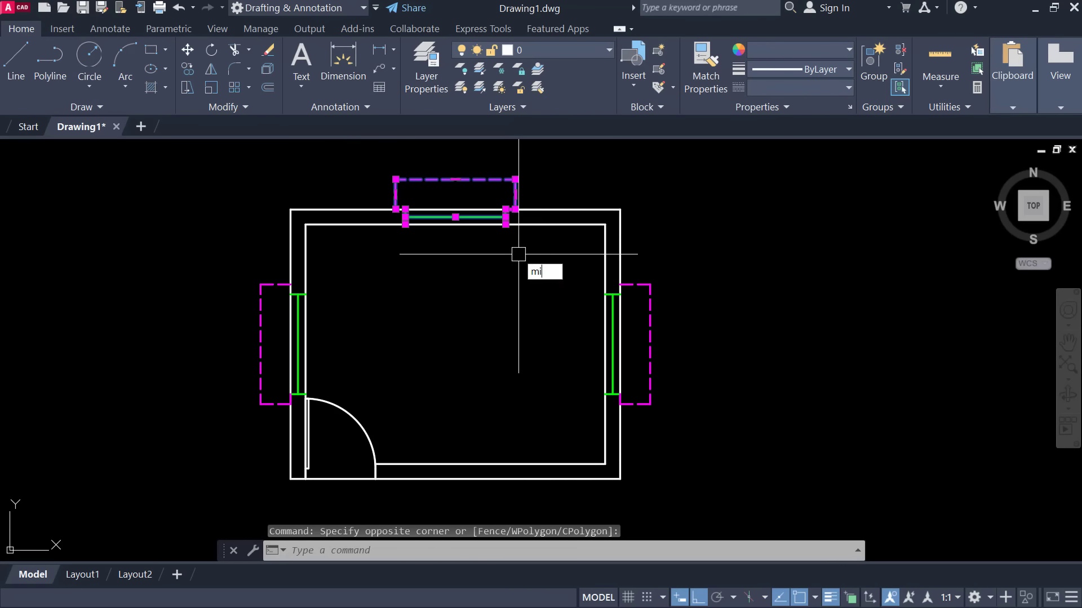
pyautogui.press('Return')
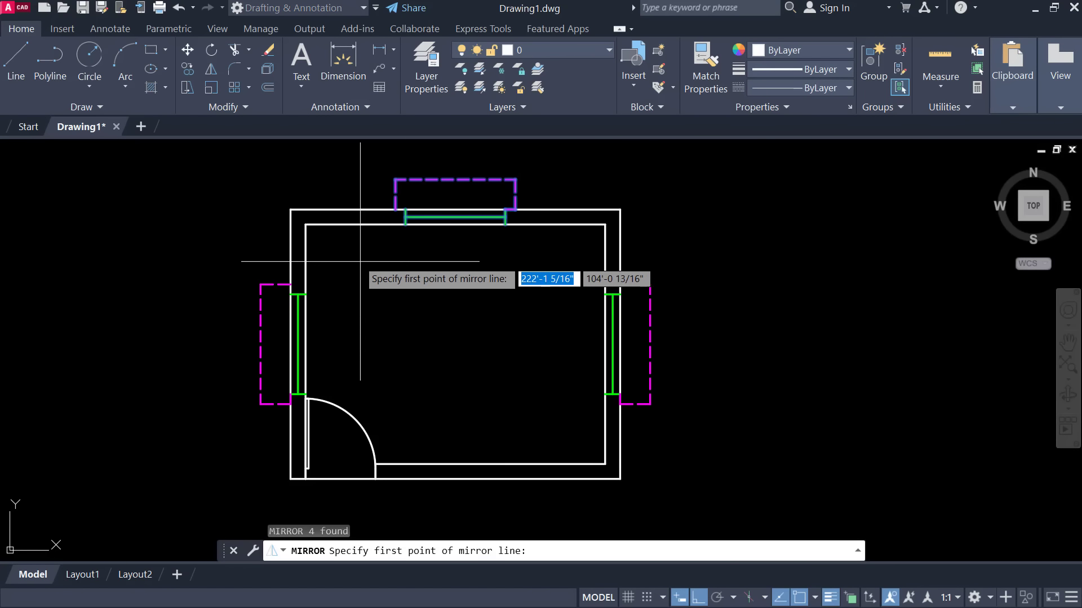
pyautogui.click(360, 262)
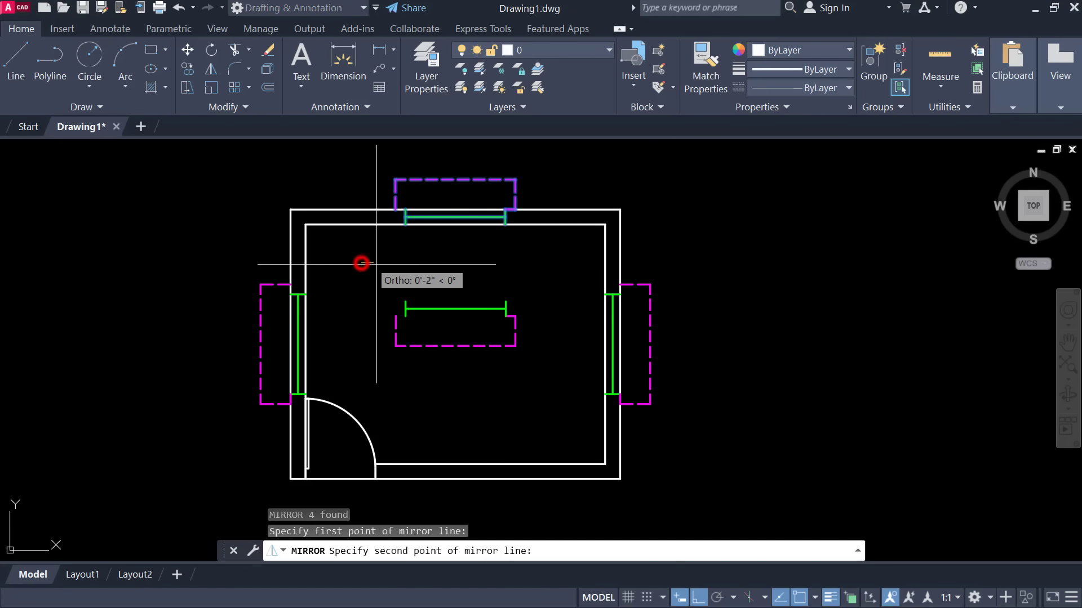
pyautogui.click(557, 266)
pyautogui.press('Return')
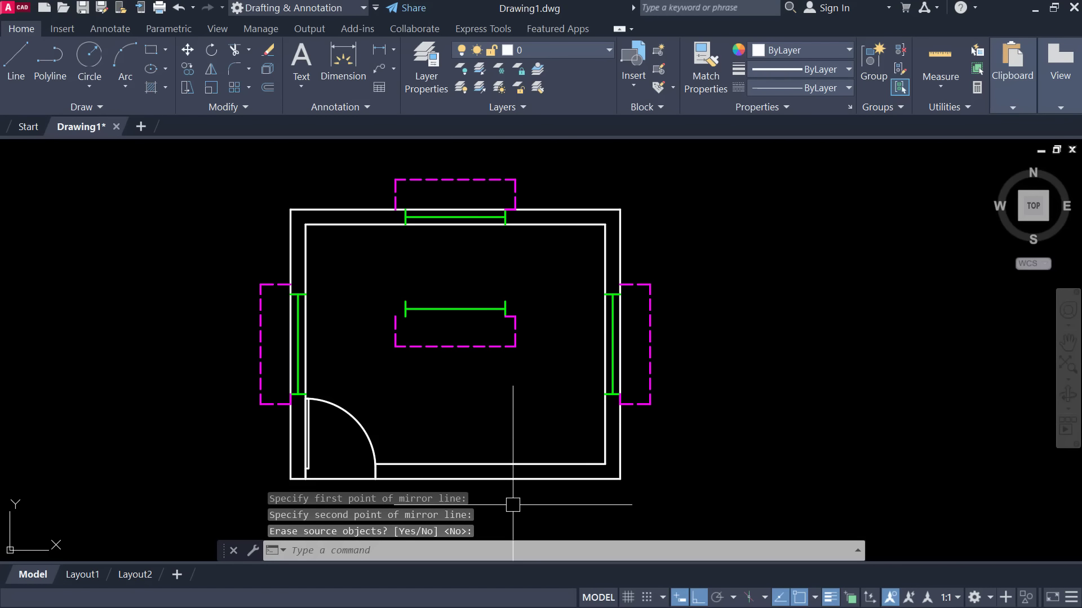
# Move the mirrored window and its dashed outline from its midpoint to the bottom wall's midpoint
pyautogui.click(375, 289)
pyautogui.click(539, 366)
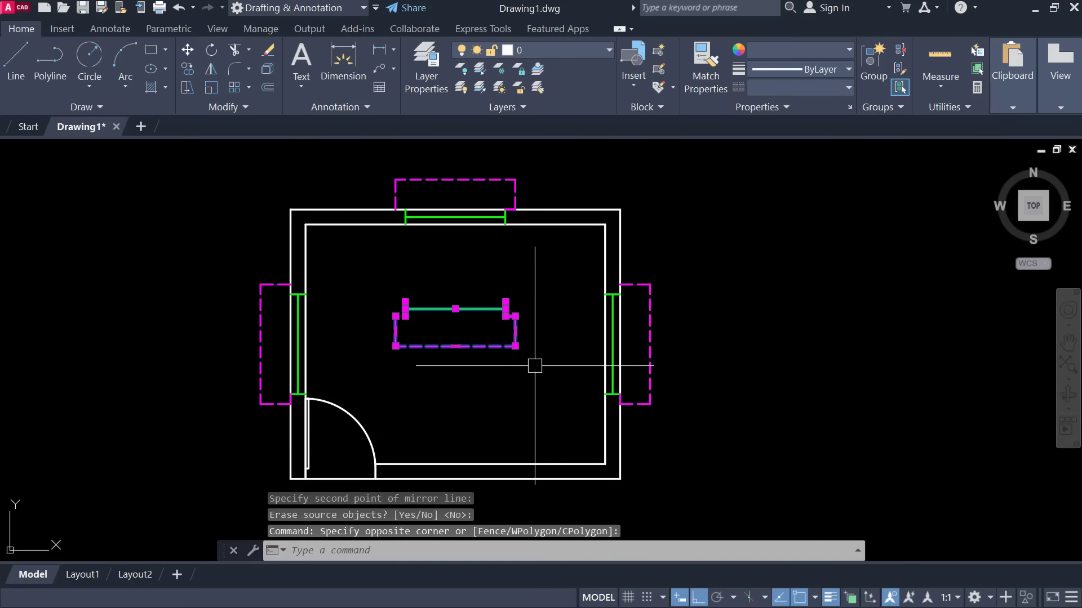
pyautogui.write('M')
pyautogui.press('Return')
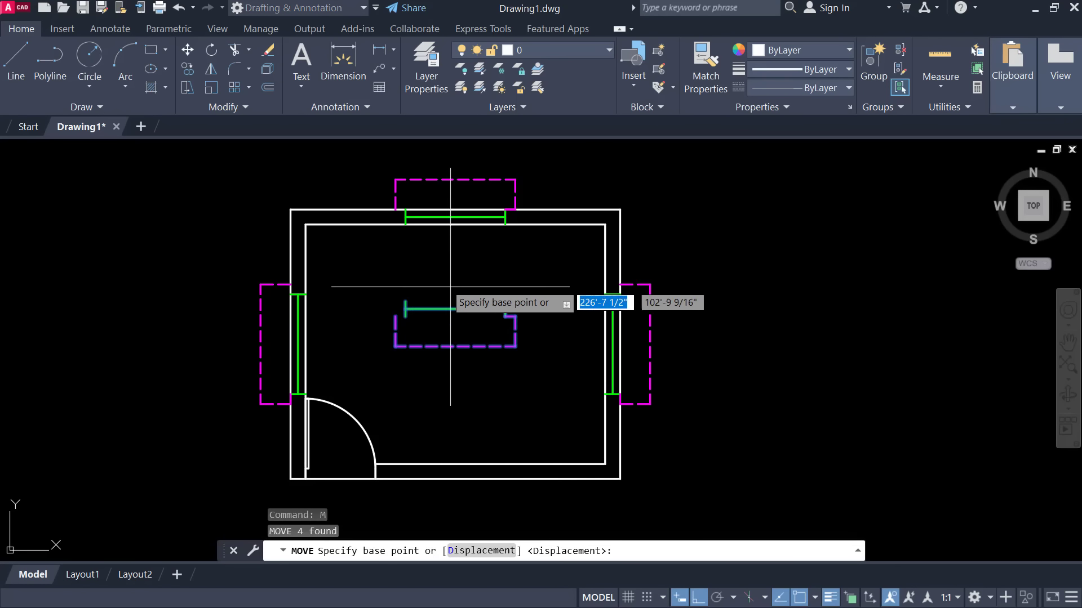
pyautogui.scroll(4, 444, 300)
pyautogui.scroll(2, 527, 304)
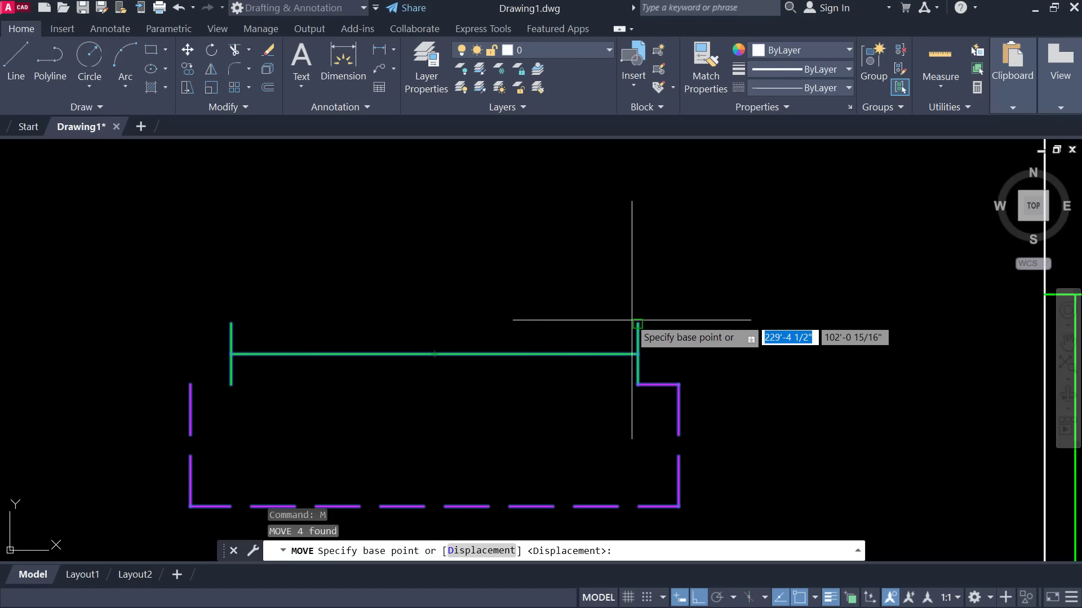
pyautogui.click(434, 324)
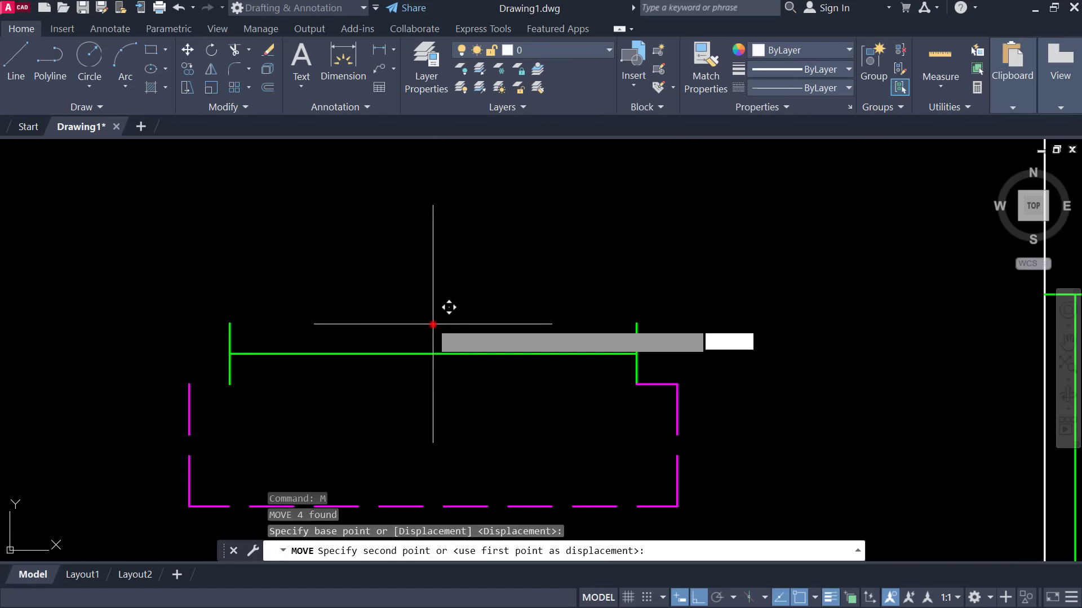
pyautogui.scroll(-5, 449, 306)
pyautogui.scroll(-3, 449, 309)
pyautogui.scroll(10, 479, 426)
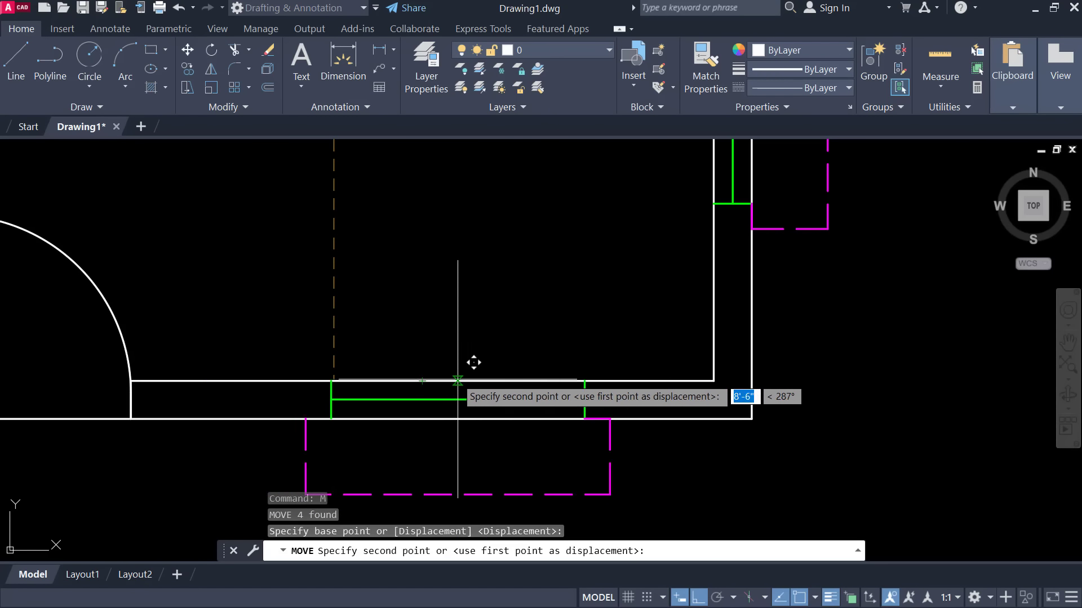
pyautogui.click(423, 382)
pyautogui.scroll(-3, 493, 294)
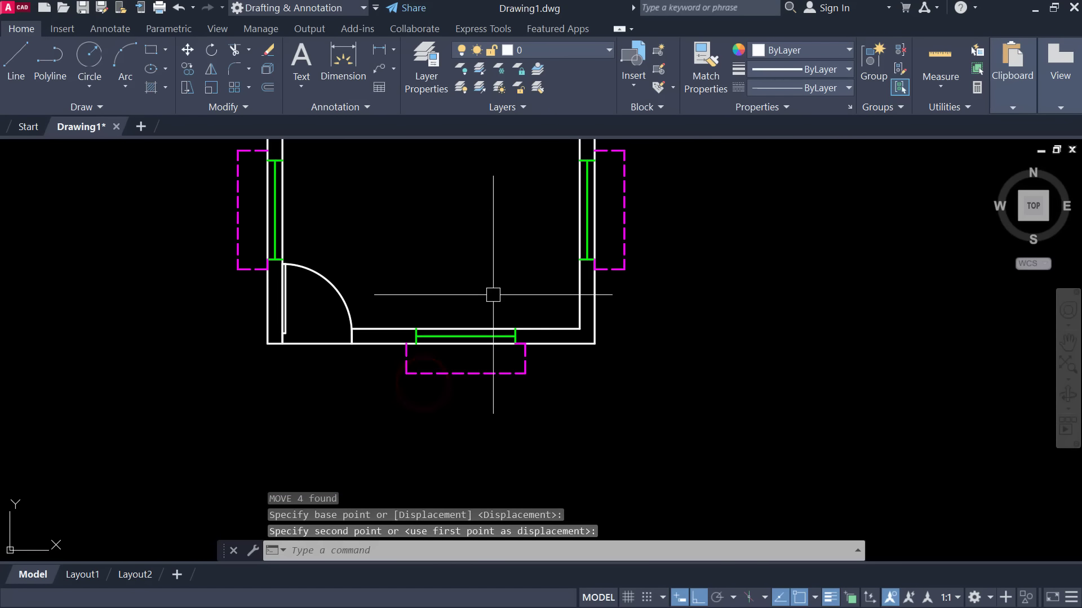
pyautogui.scroll(-2, 494, 315)
pyautogui.scroll(1, 493, 370)
pyautogui.scroll(3, 493, 369)
pyautogui.moveTo(493, 369); pyautogui.dragTo(536, 366, button='middle')
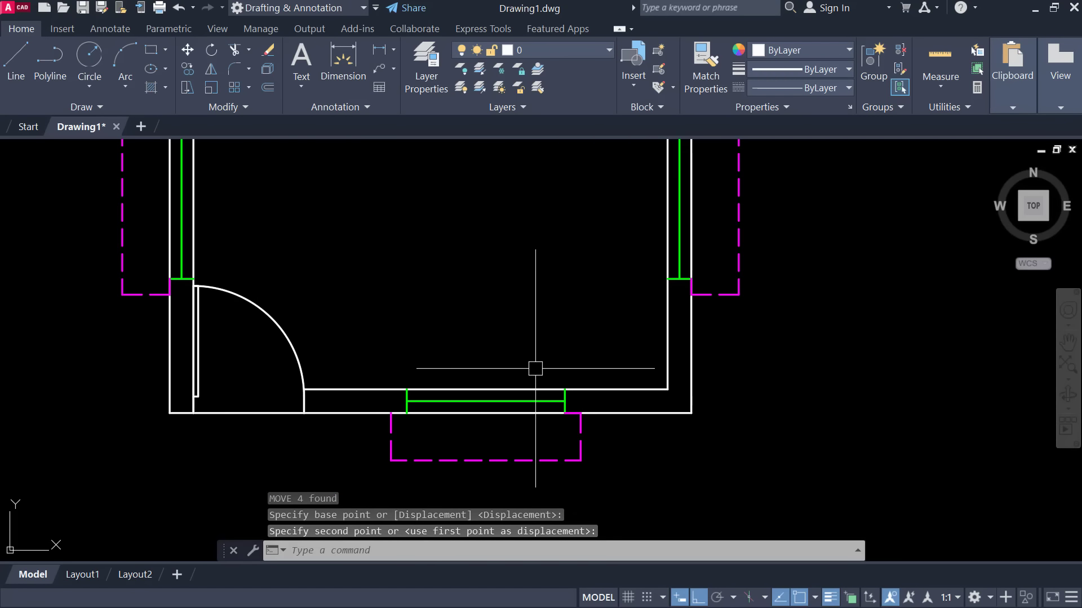
pyautogui.scroll(-4, 538, 366)
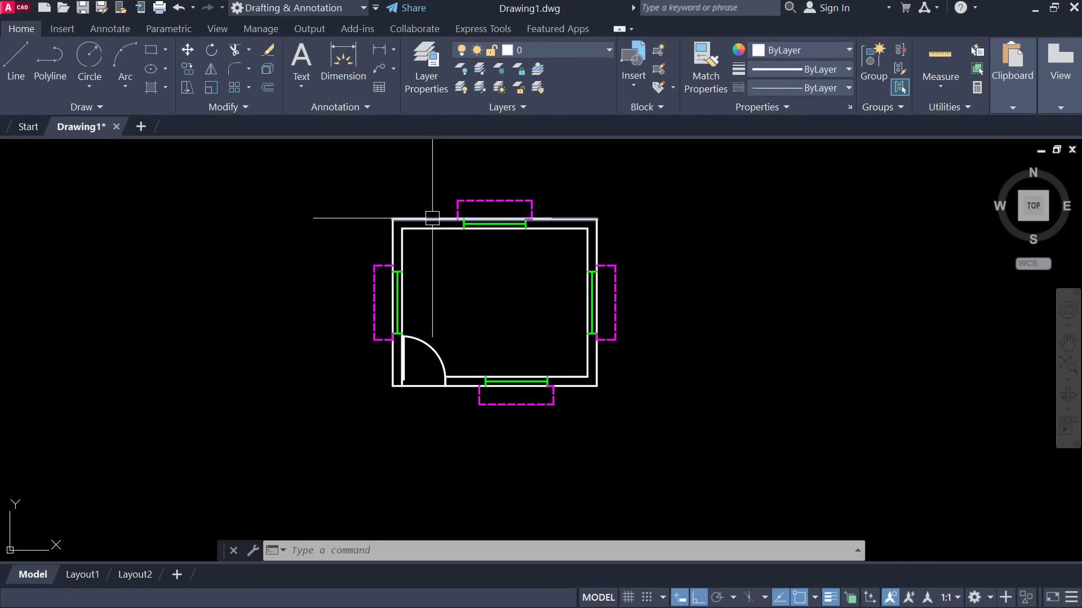
pyautogui.moveTo(431, 219)
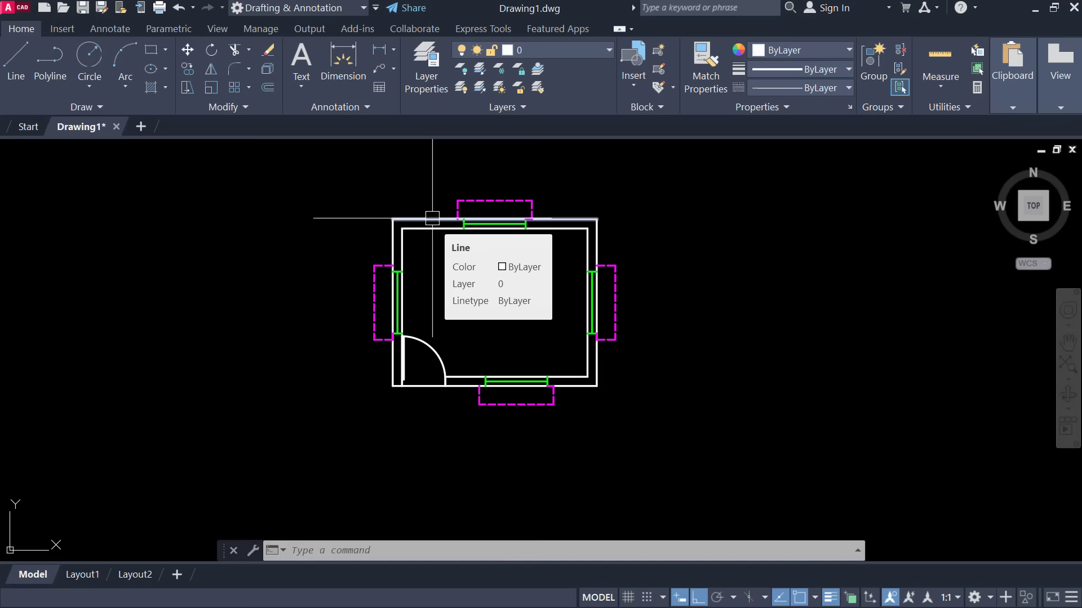
pyautogui.scroll(4, 451, 383)
pyautogui.write('O')
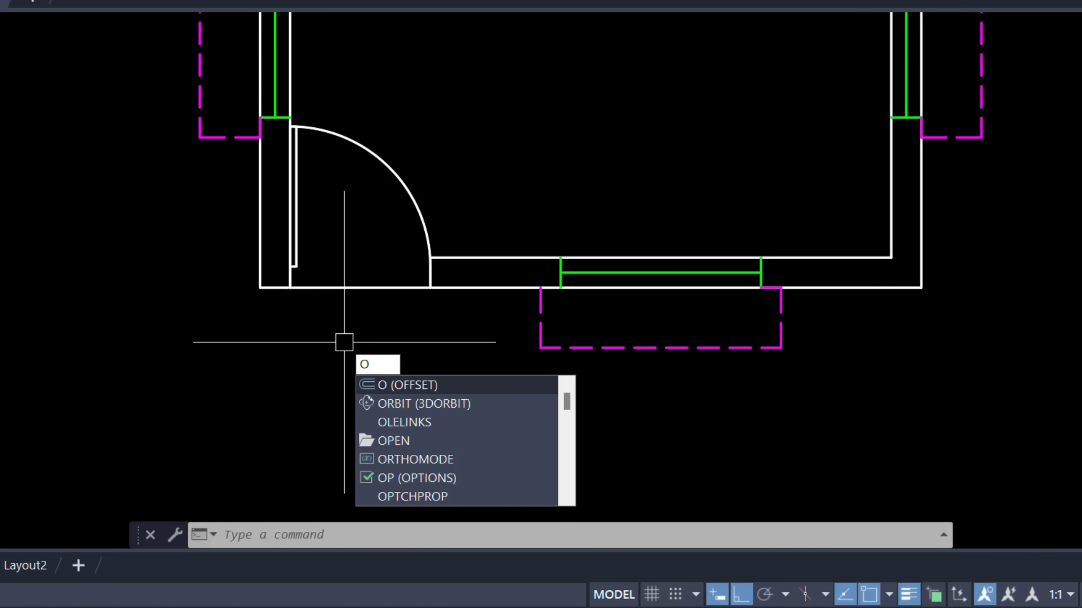
# Offset the door-opening line 10" three times to create three step lines
pyautogui.press('Return')
pyautogui.write('10"')
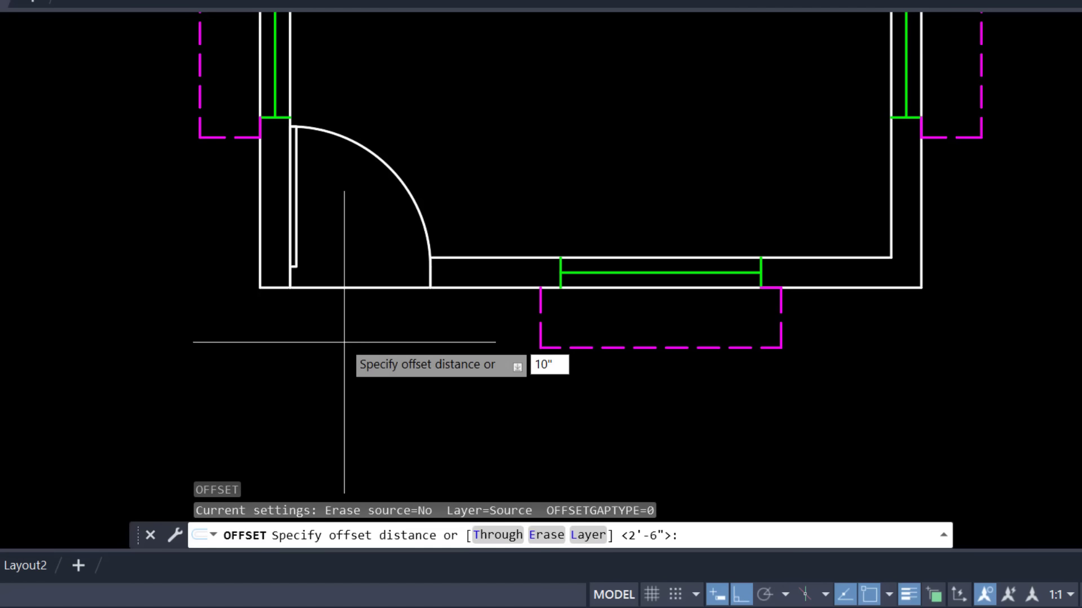
pyautogui.press('Return')
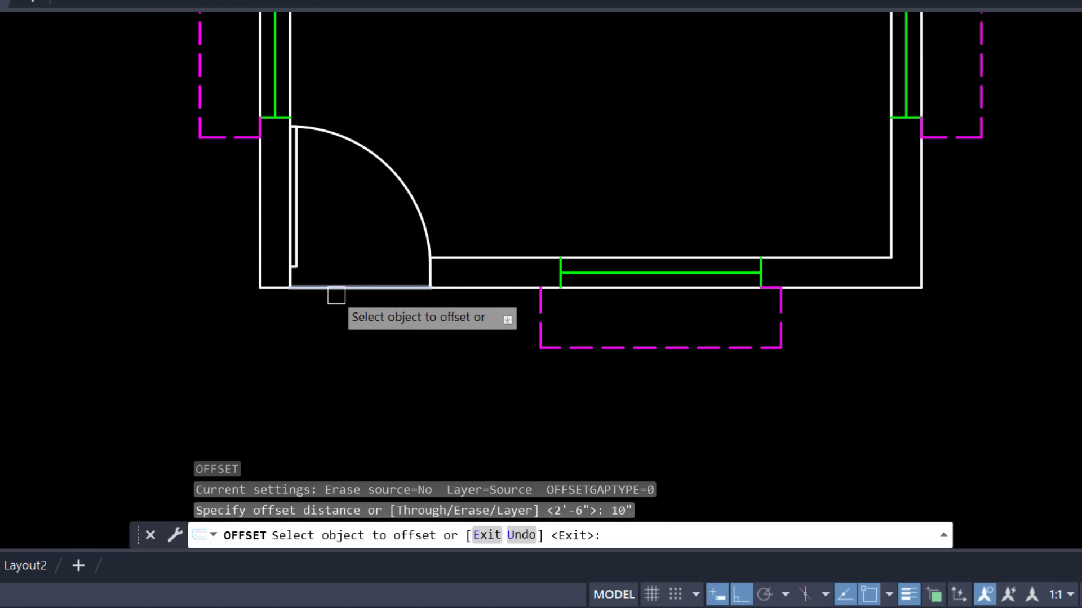
pyautogui.click(338, 288)
pyautogui.click(323, 396)
pyautogui.click(346, 321)
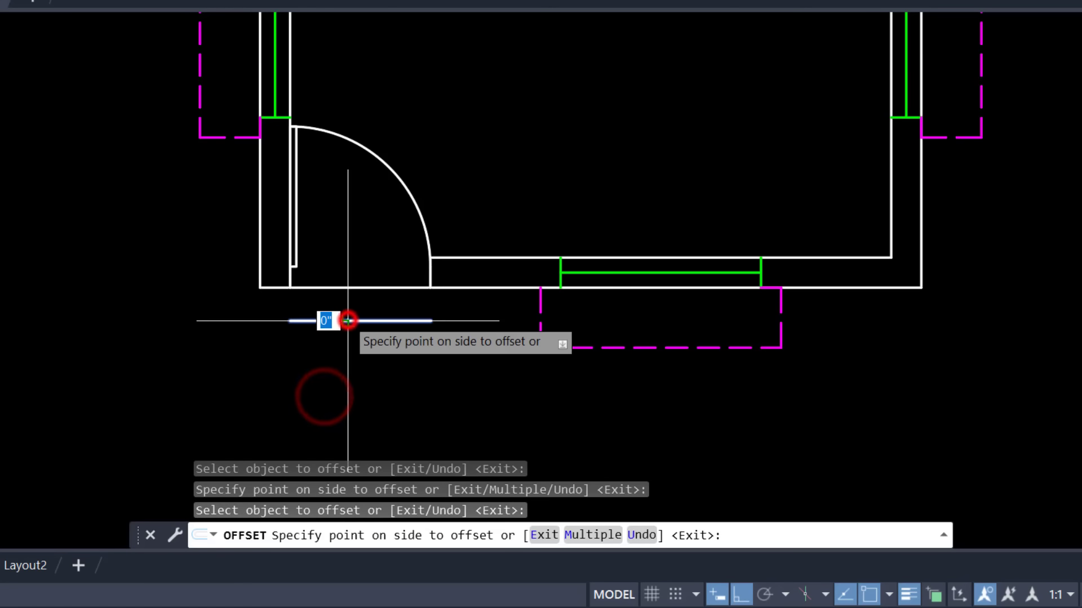
pyautogui.click(344, 384)
pyautogui.click(347, 354)
pyautogui.click(349, 415)
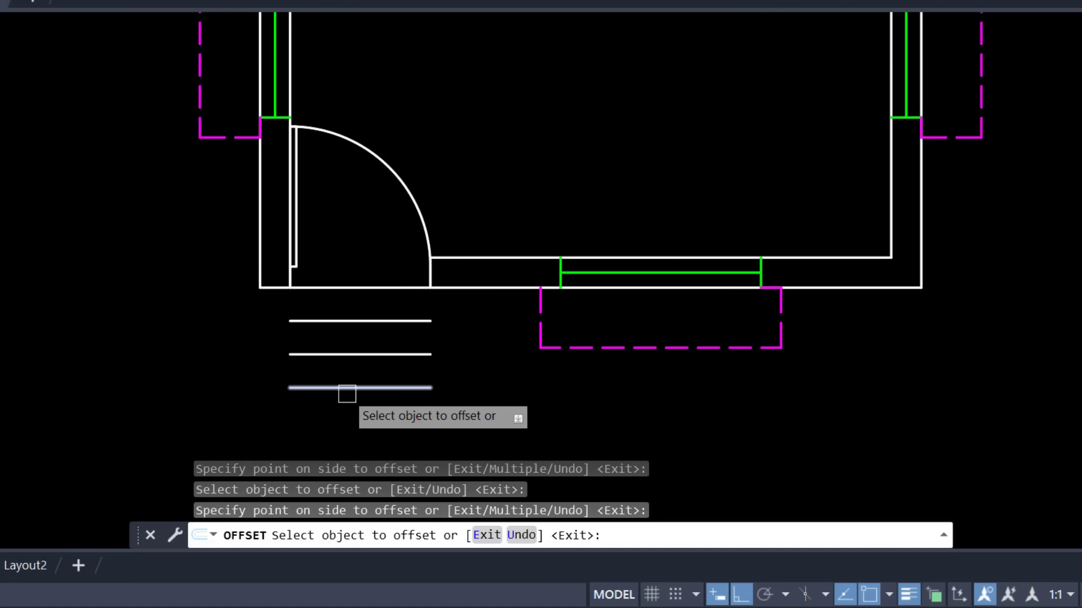
pyautogui.press('Escape')
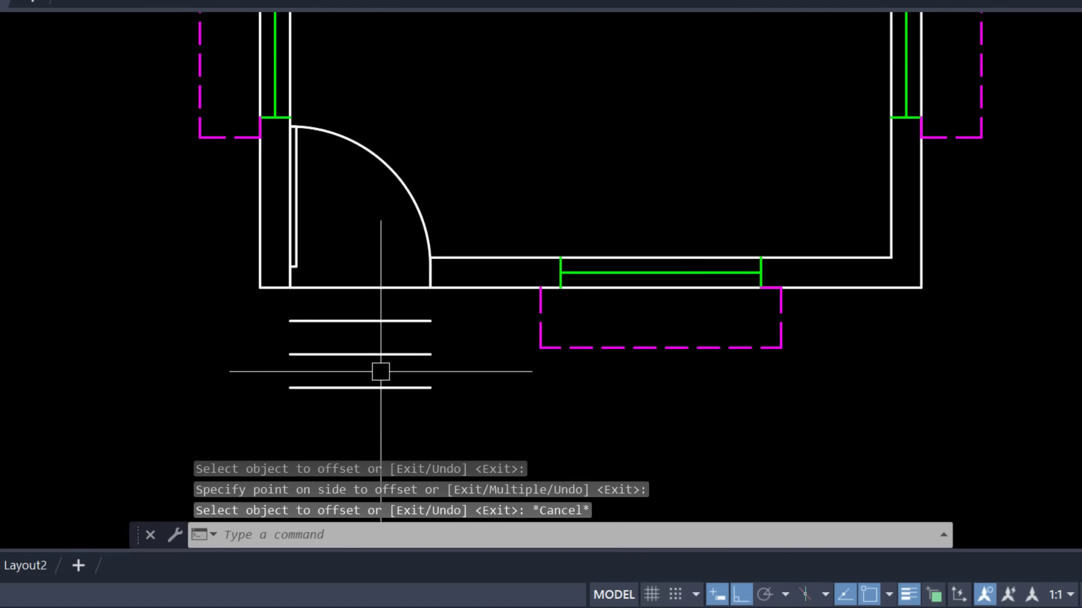
# Draw a vertical line from the door-side wall corner down to the bottom step
pyautogui.write('l')
pyautogui.press('Return')
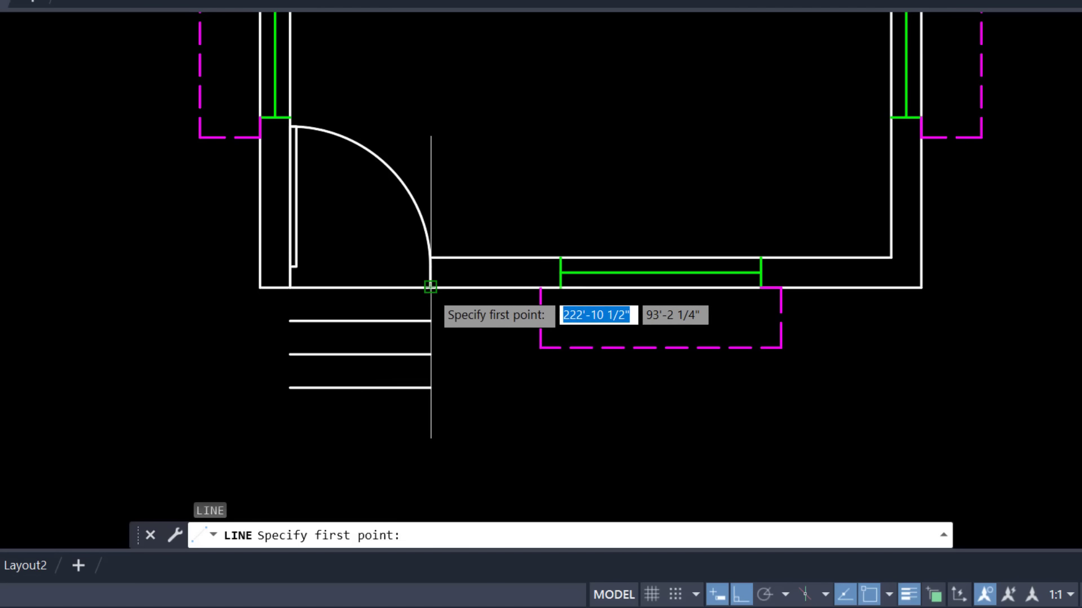
pyautogui.click(430, 288)
pyautogui.click(430, 387)
pyautogui.press('Escape')
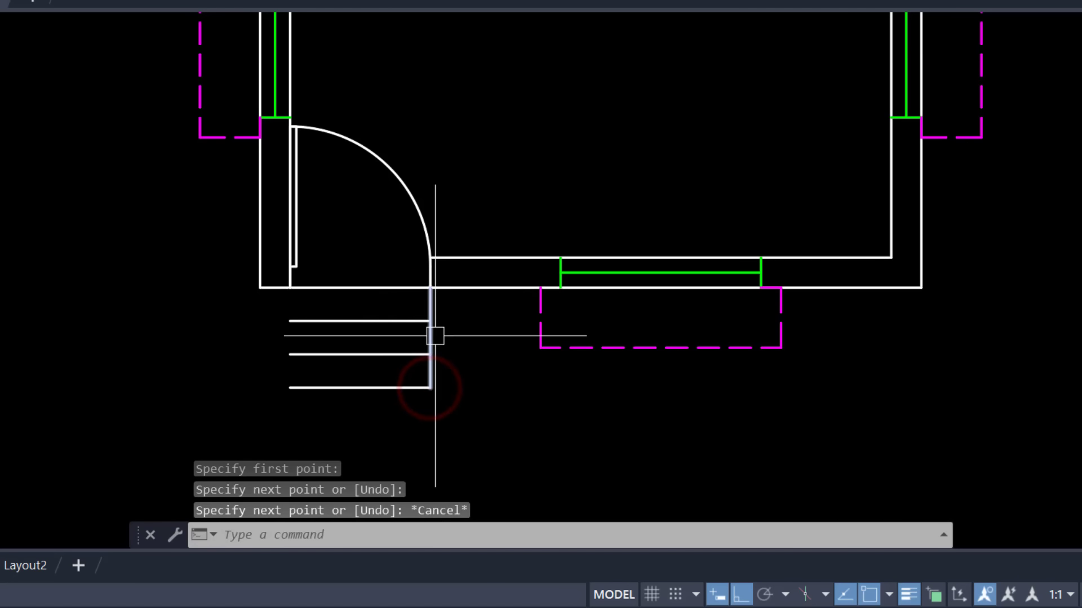
# Offset the vertical line 1' to the right and delete the original
pyautogui.scroll(4, 434, 333)
pyautogui.scroll(-2, 561, 313)
pyautogui.write('O')
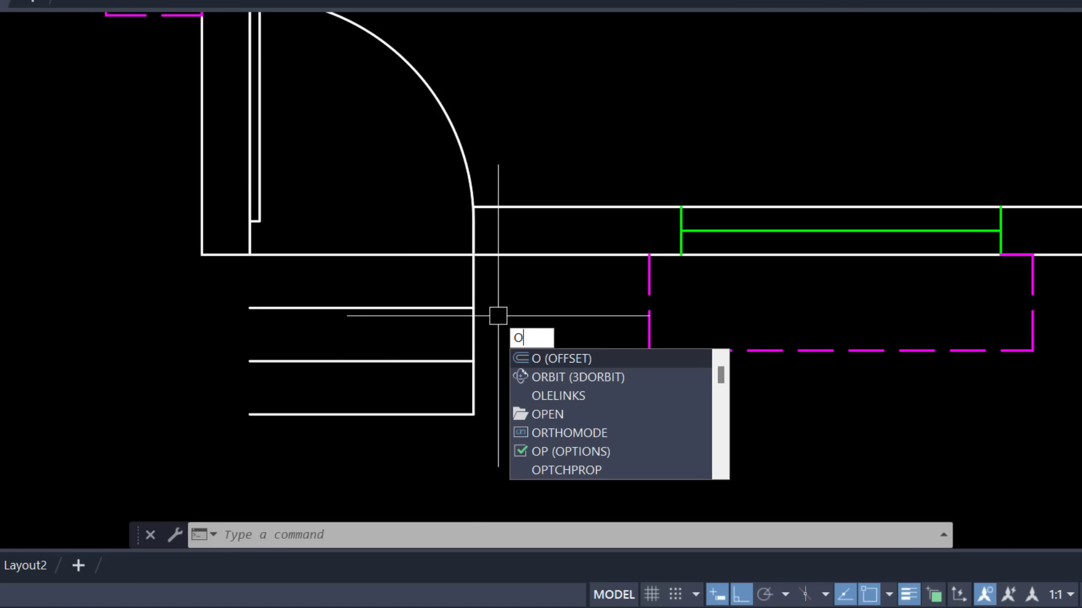
pyautogui.press('Return')
pyautogui.write('1')
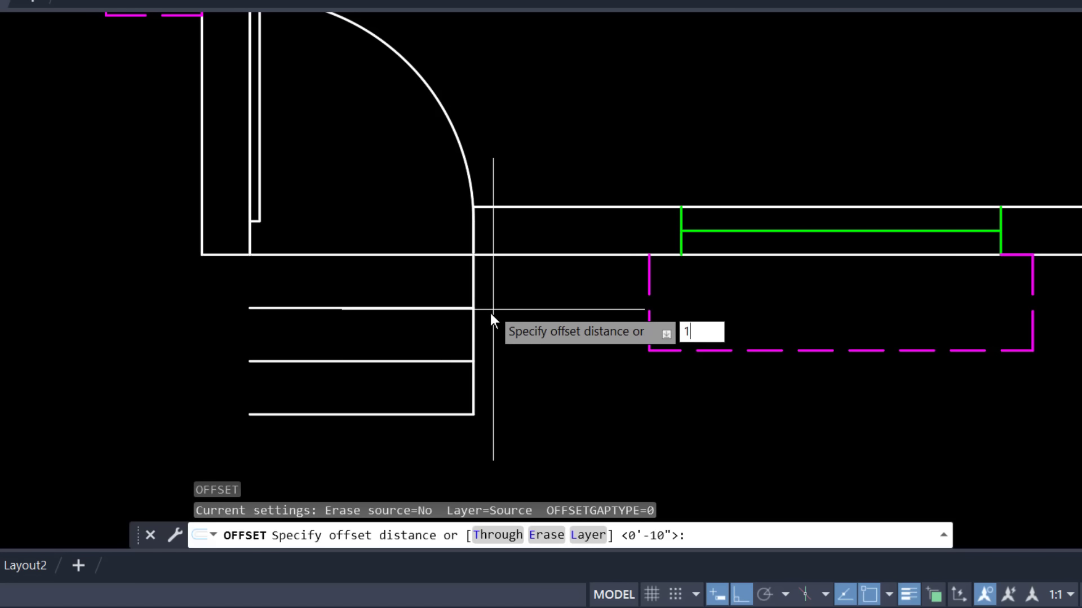
pyautogui.press('Return')
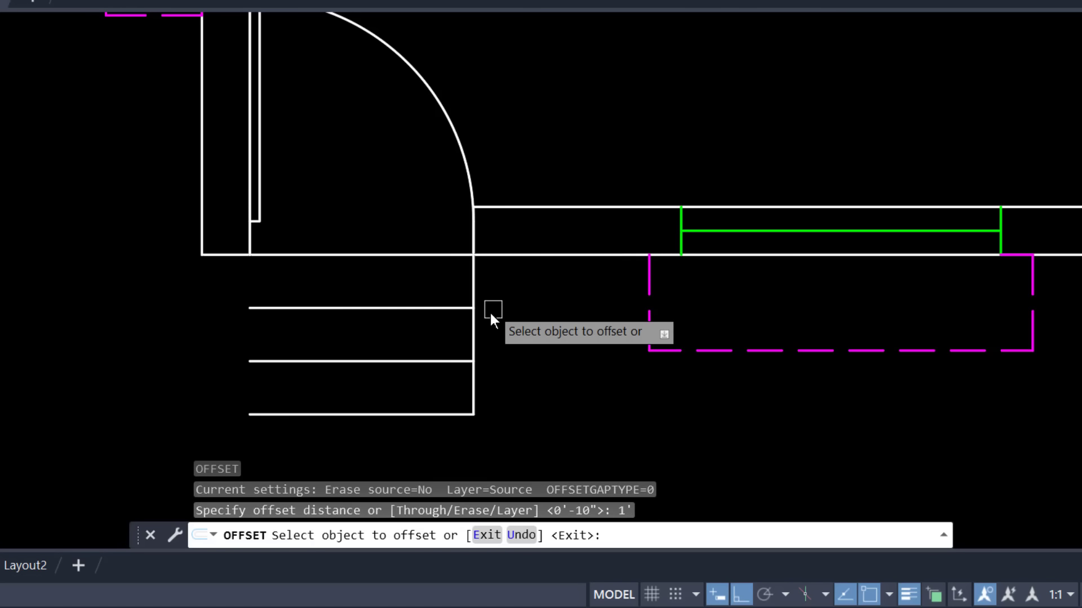
pyautogui.click(477, 326)
pyautogui.click(599, 367)
pyautogui.press('Escape')
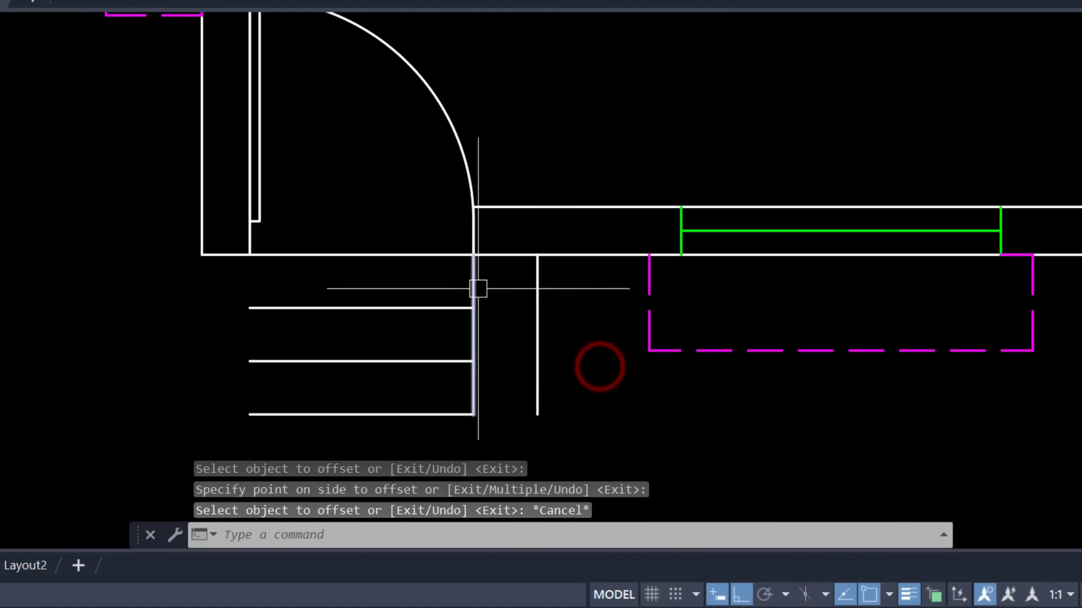
pyautogui.click(471, 277)
pyautogui.press('Delete')
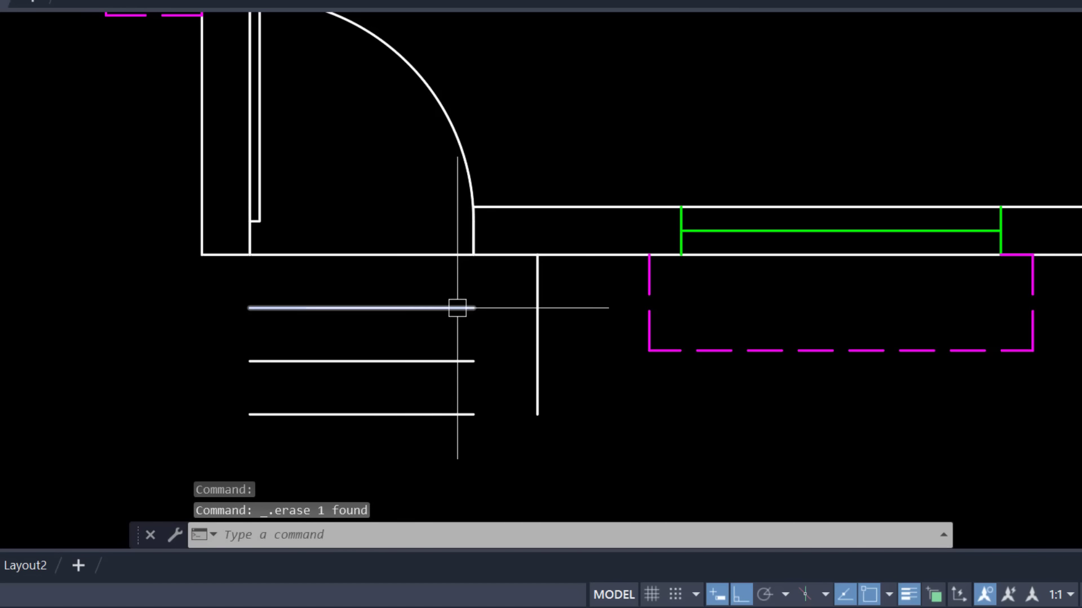
# Stretch the top two step lines' right ends to the vertical edge line
pyautogui.scroll(2, 549, 342)
pyautogui.moveTo(547, 343); pyautogui.dragTo(552, 309, button='middle')
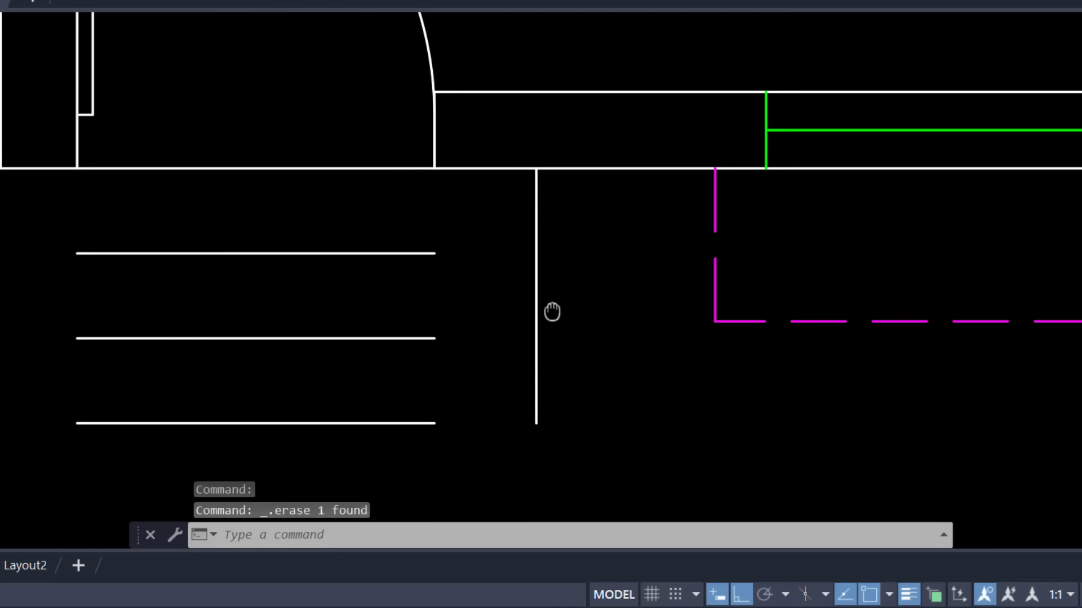
pyautogui.click(411, 254)
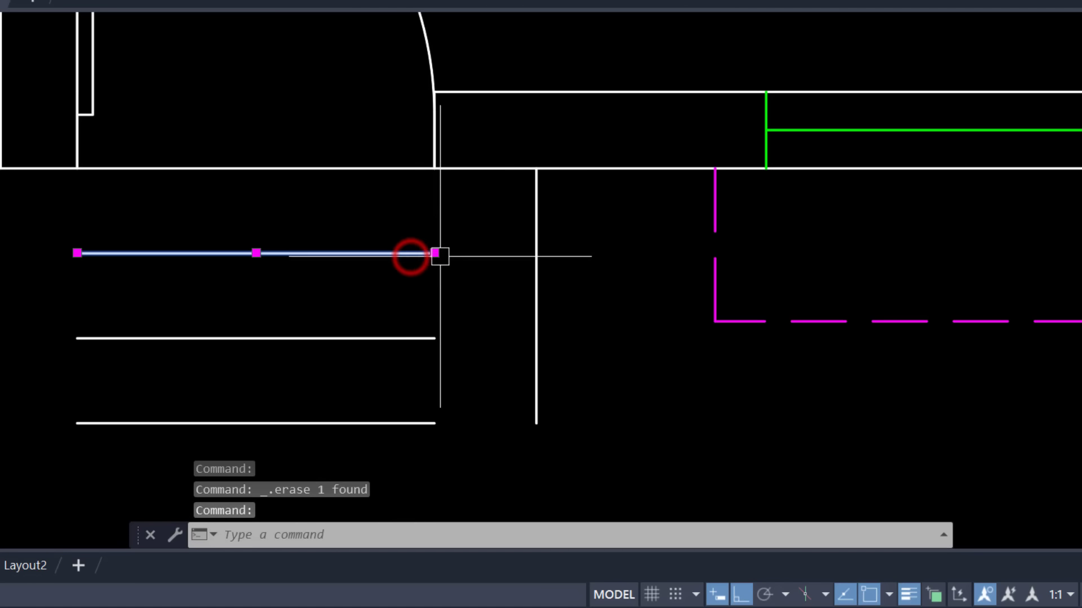
pyautogui.click(434, 253)
pyautogui.click(536, 253)
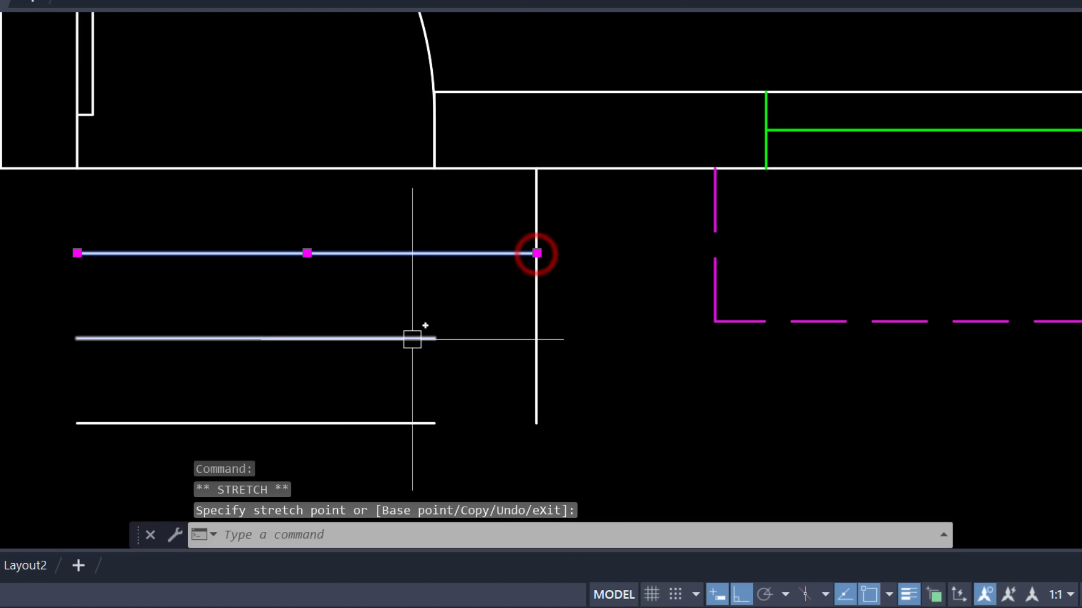
pyautogui.click(411, 339)
pyautogui.click(536, 338)
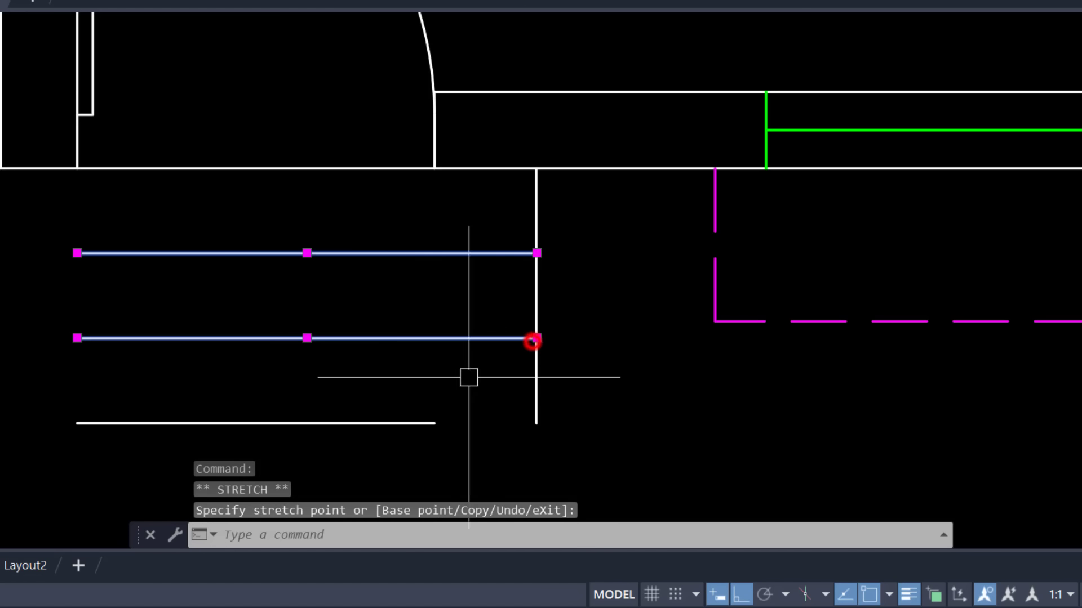
pyautogui.press('Escape')
pyautogui.moveTo(461, 384); pyautogui.dragTo(474, 331, button='middle')
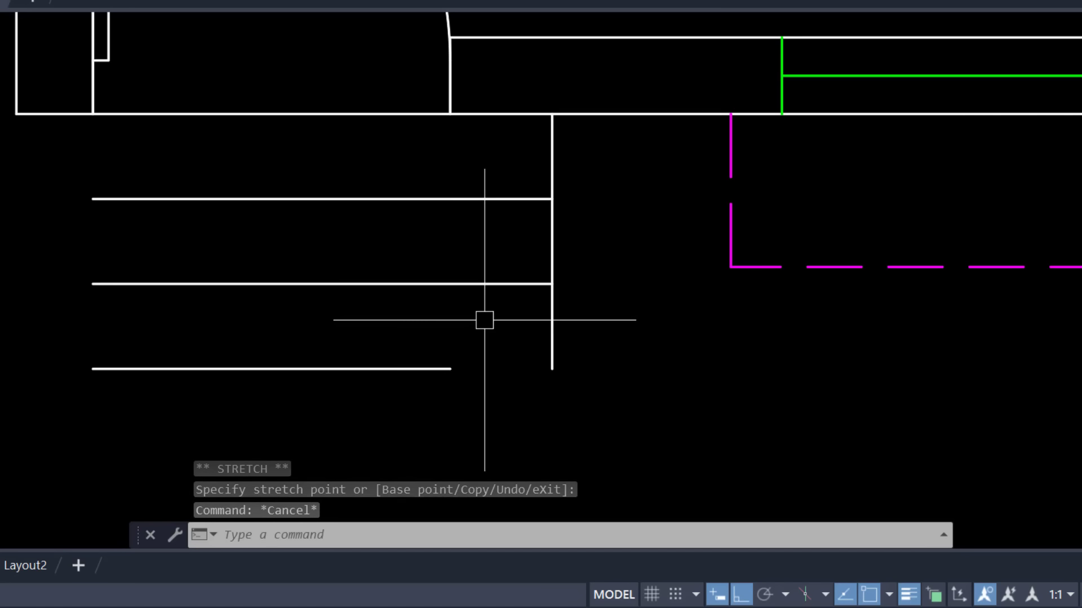
# Extend the bottom step line to the vertical edge line
pyautogui.write('e')
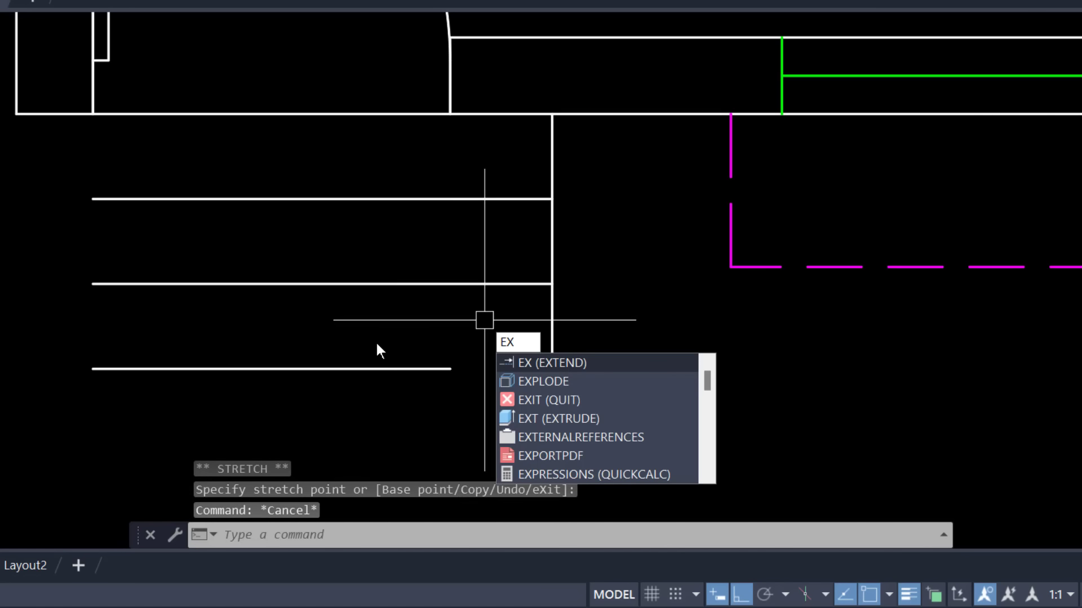
pyautogui.press('Return')
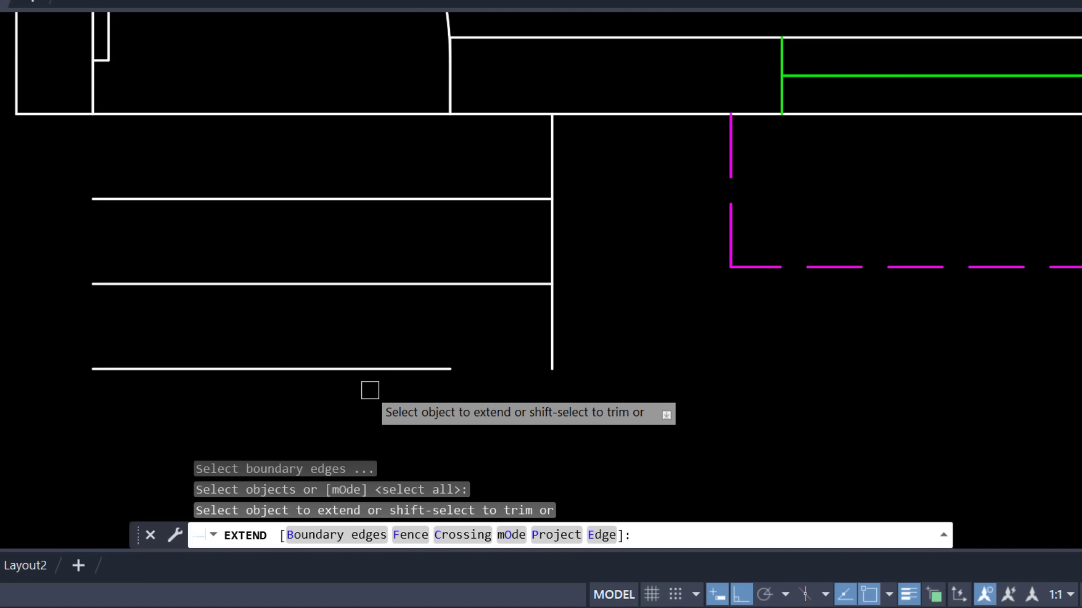
pyautogui.click(417, 367)
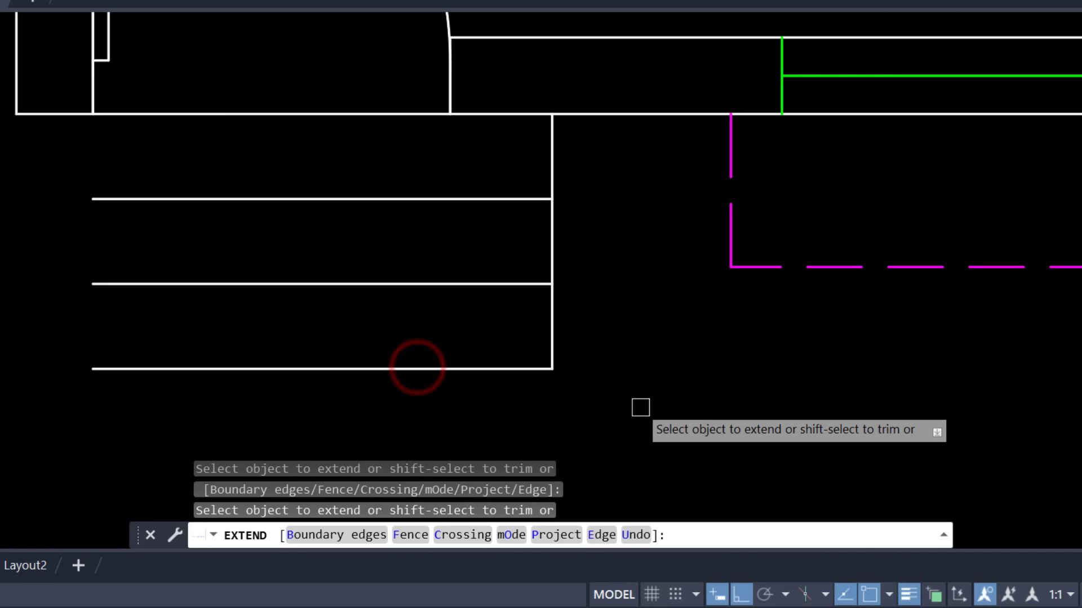
pyautogui.press('Escape')
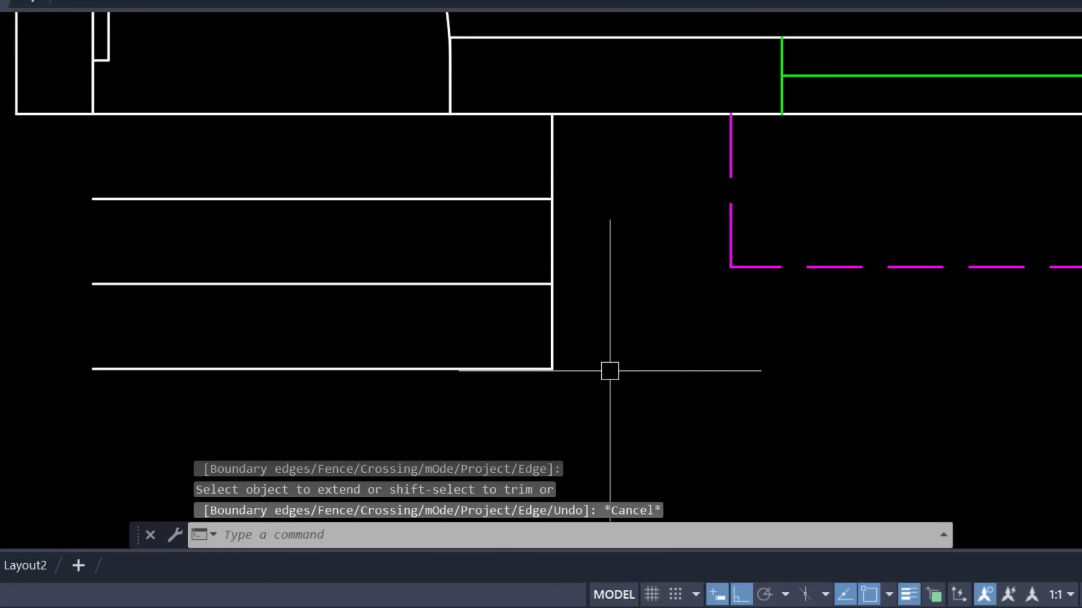
pyautogui.scroll(-2, 608, 370)
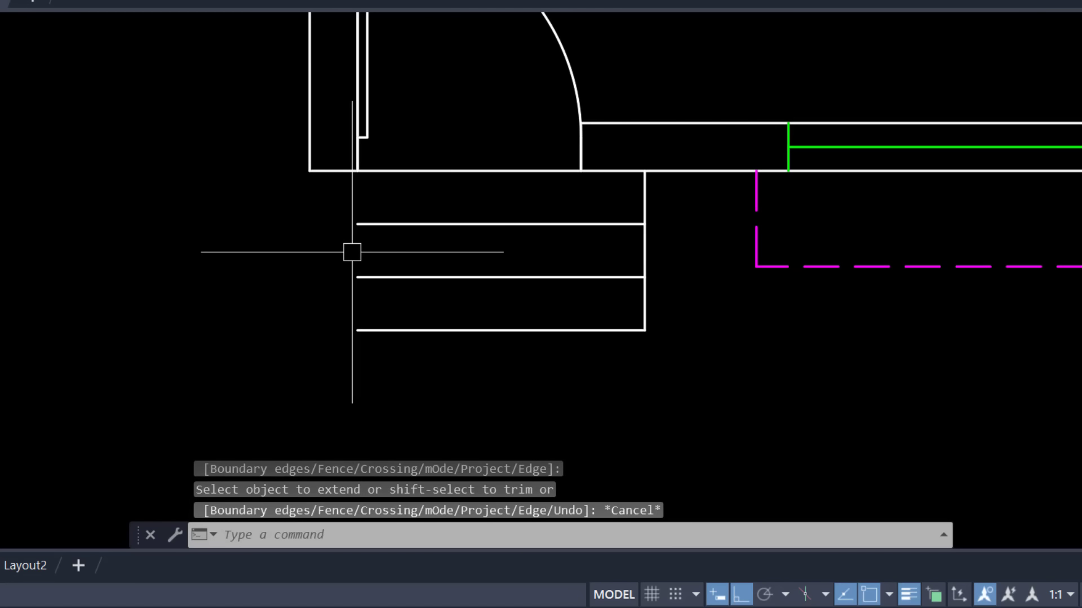
# Draw a left edge line from the wall corner above the steps down past them
pyautogui.write('l')
pyautogui.press('Return')
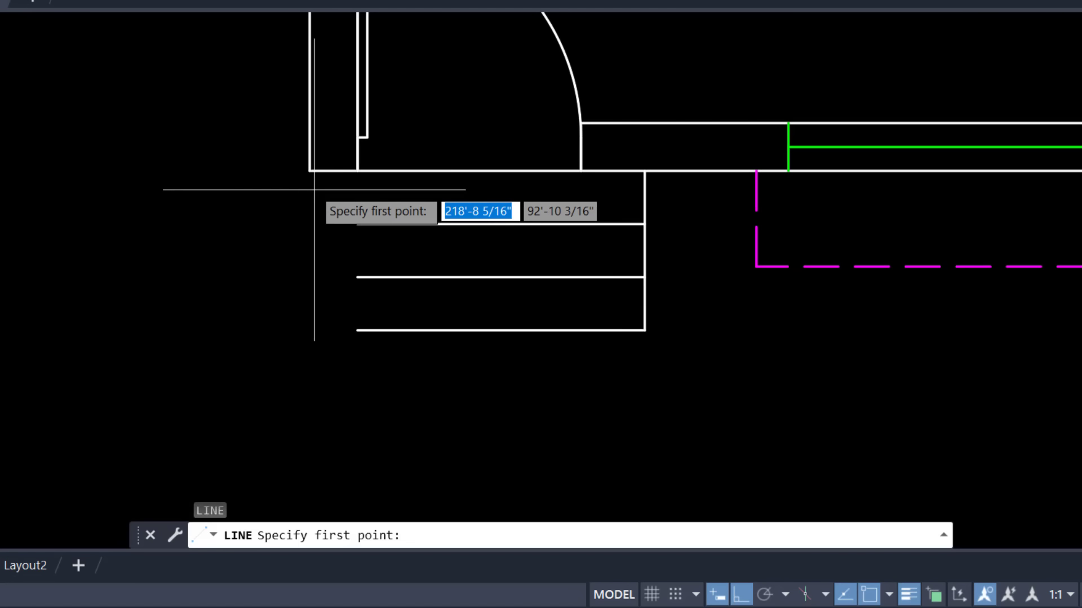
pyautogui.click(309, 171)
pyautogui.click(313, 407)
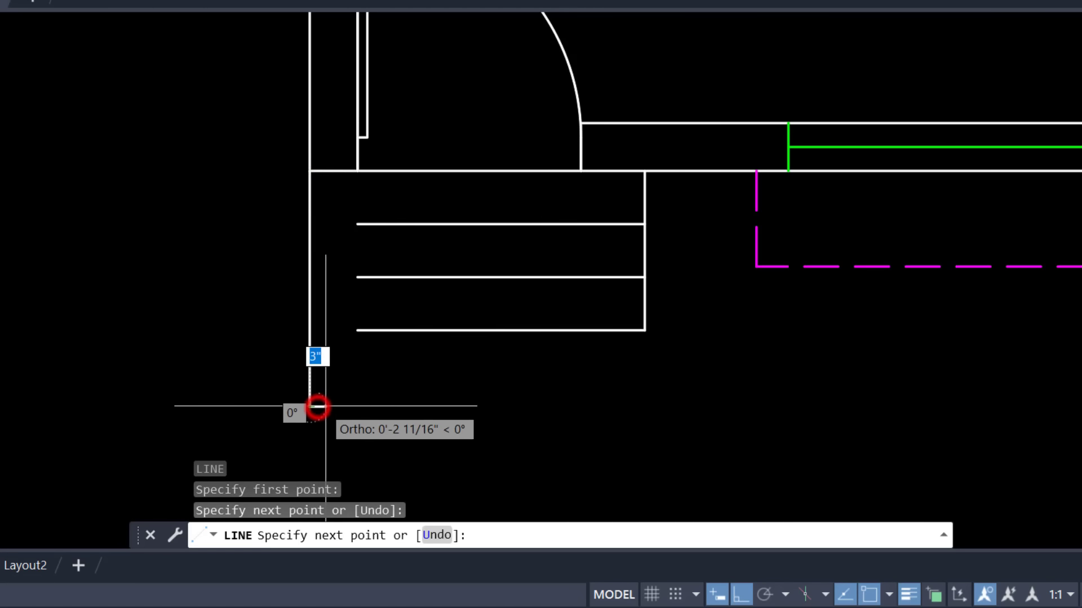
pyautogui.press('Escape')
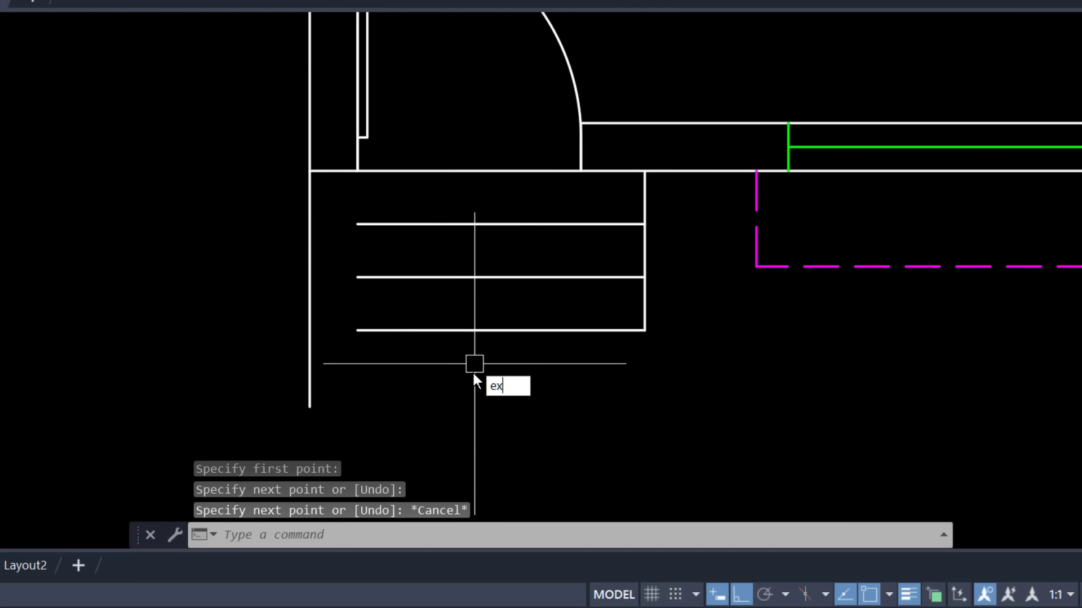
# Extend the three tread lines left to the new edge and fit the edge to the bottom line
pyautogui.press('Return')
pyautogui.press('Return')
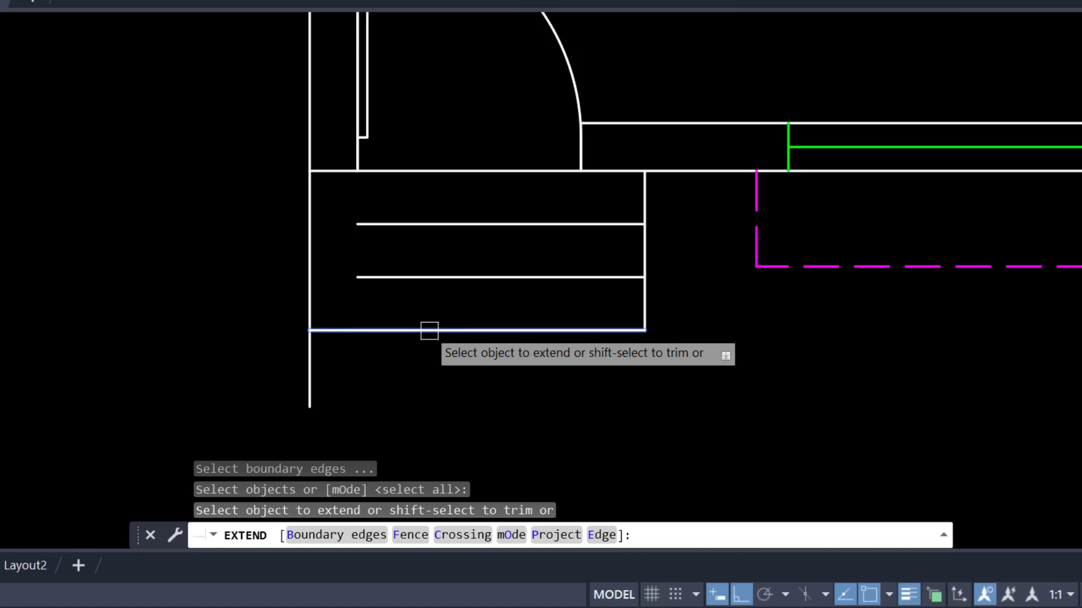
pyautogui.click(429, 330)
pyautogui.click(386, 278)
pyautogui.click(393, 224)
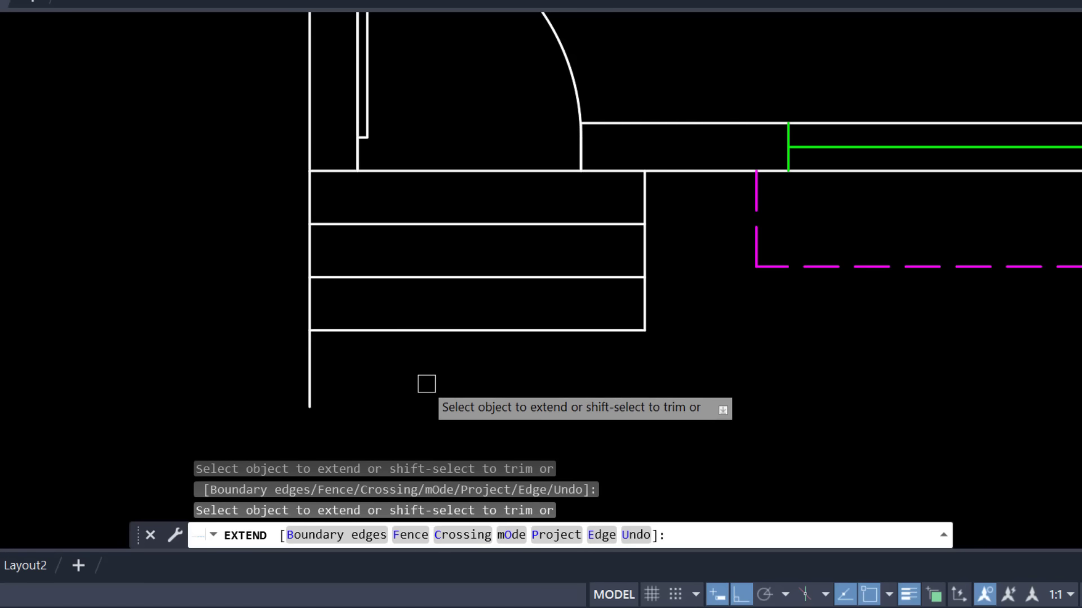
pyautogui.click(314, 348)
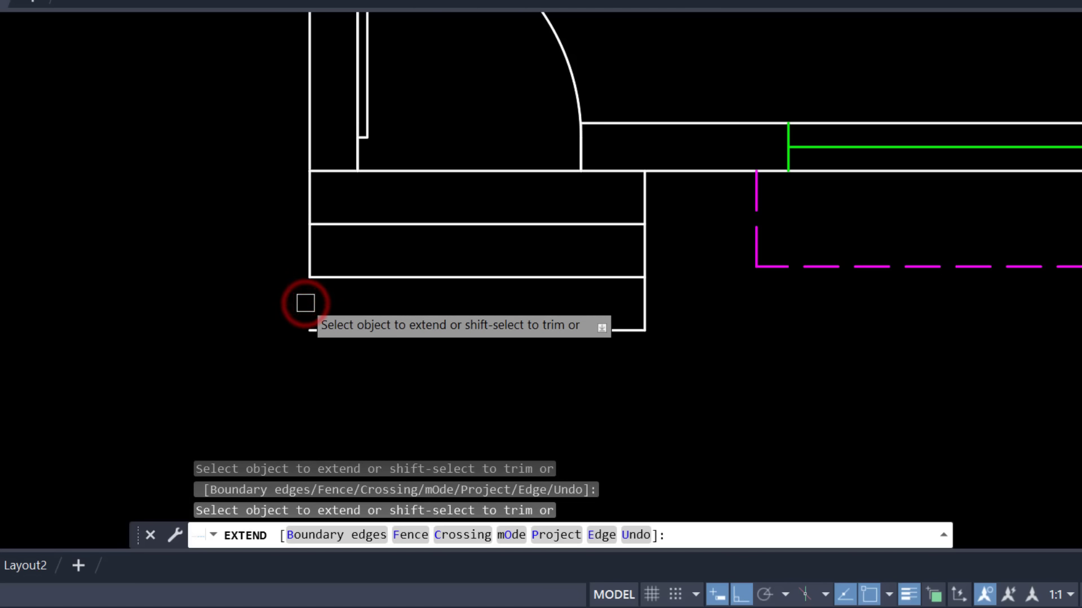
pyautogui.click(305, 266)
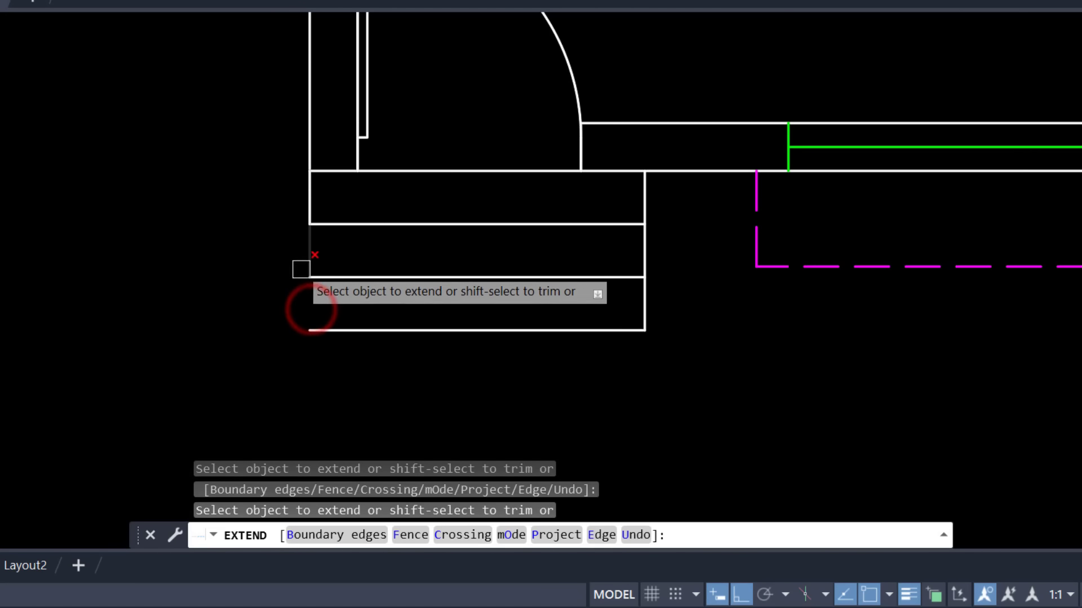
pyautogui.click(302, 263)
pyautogui.click(312, 199)
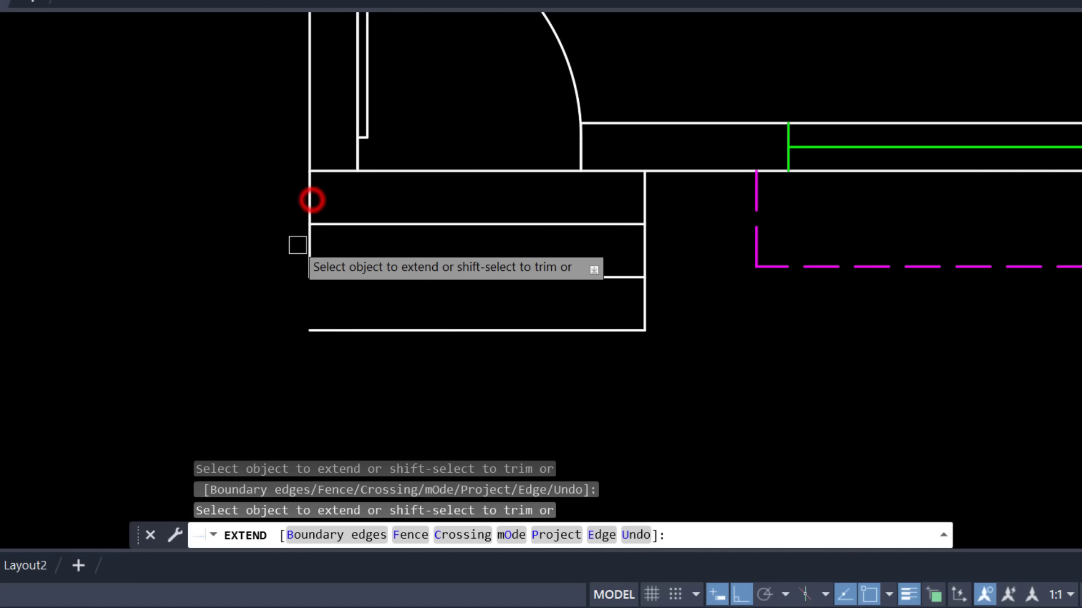
pyautogui.click(302, 245)
# Exit the Extend command and re-center the floor plan in view
pyautogui.press('Escape')
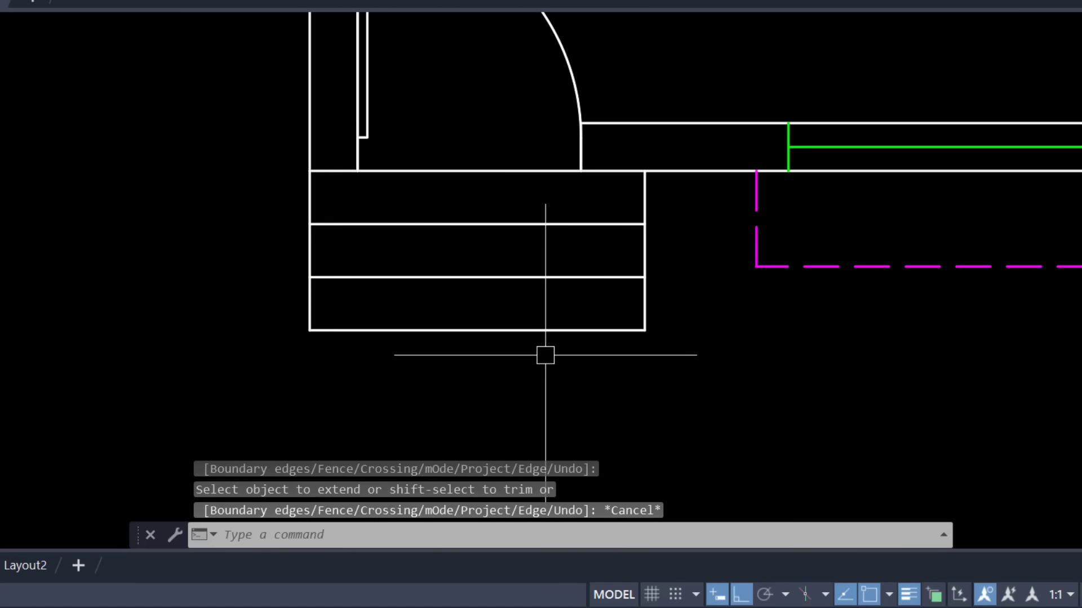
pyautogui.scroll(-4, 545, 355)
pyautogui.scroll(-1, 580, 338)
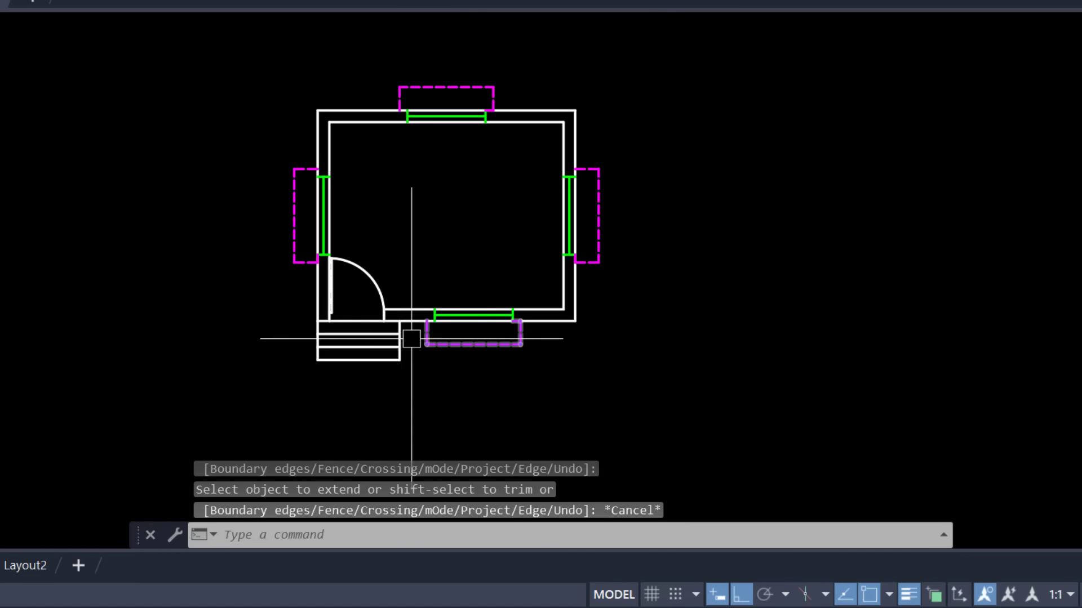
pyautogui.scroll(2, 408, 337)
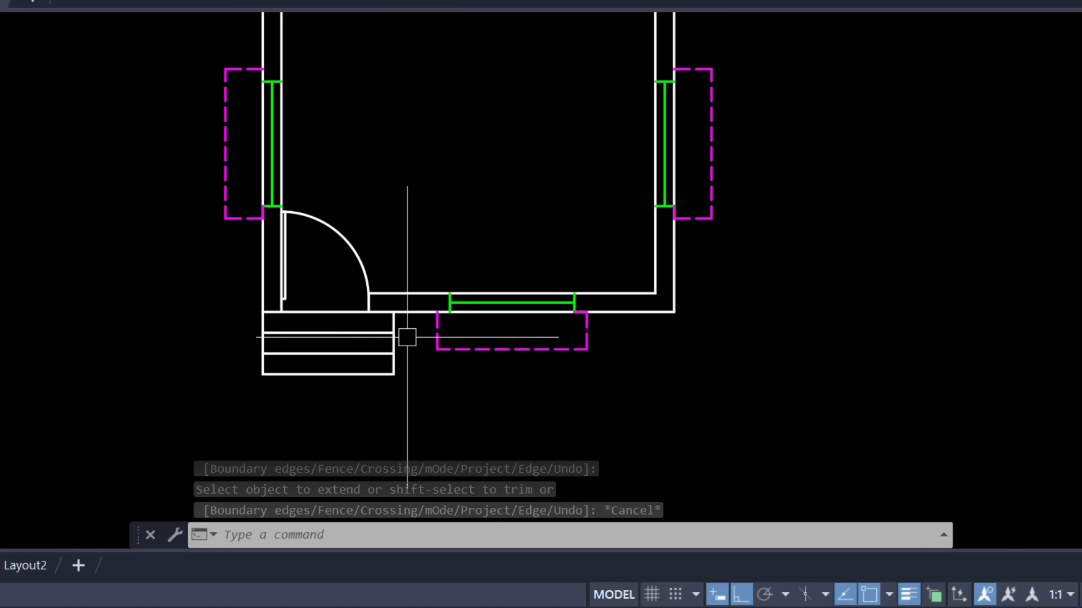
pyautogui.scroll(-2, 407, 338)
pyautogui.scroll(2, 377, 254)
pyautogui.moveTo(377, 254); pyautogui.dragTo(392, 261, button='middle')
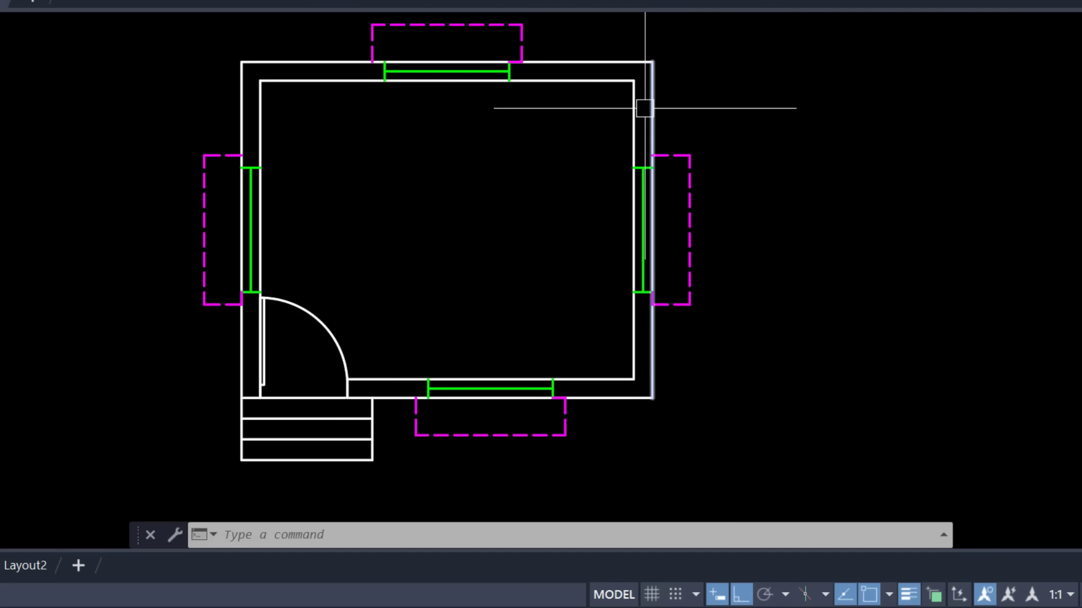
# Trace a polyline through the outer wall corners top-left, top-right, bottom-right, back to top-left
pyautogui.write('pl')
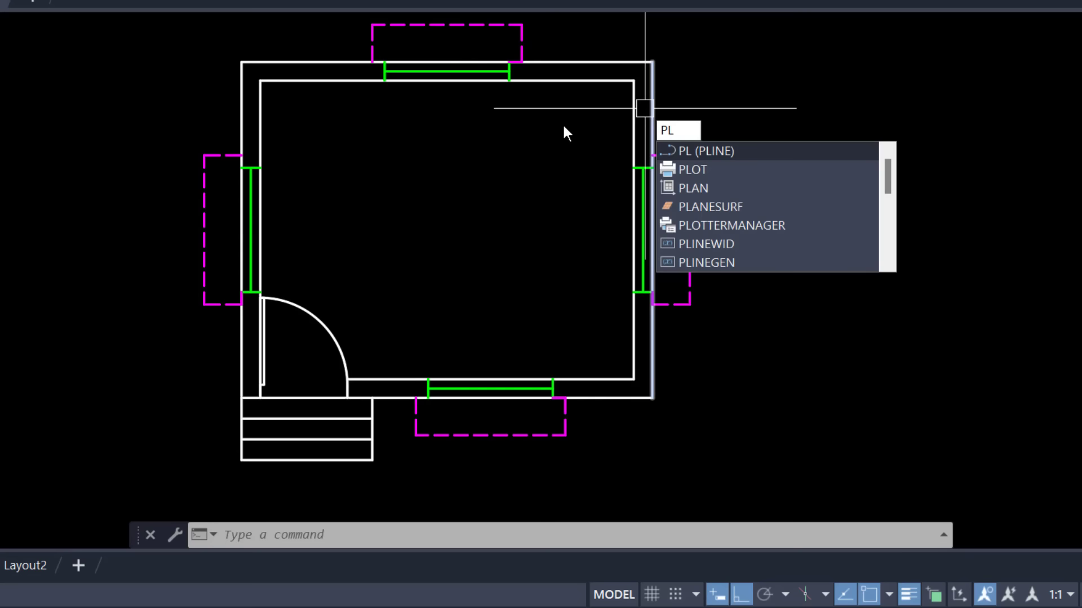
pyautogui.press('Return')
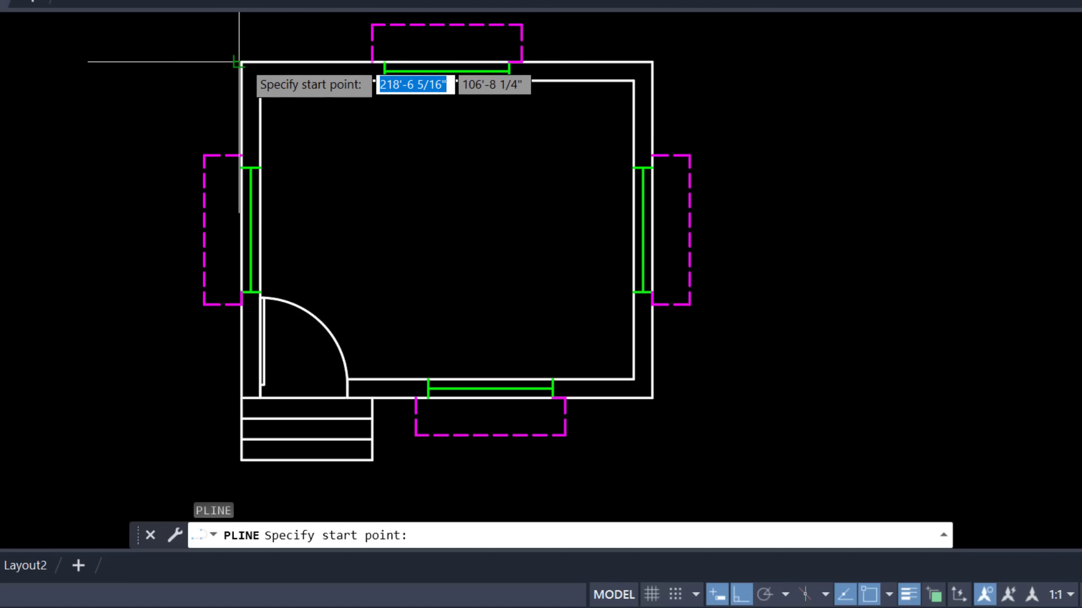
pyautogui.click(242, 61)
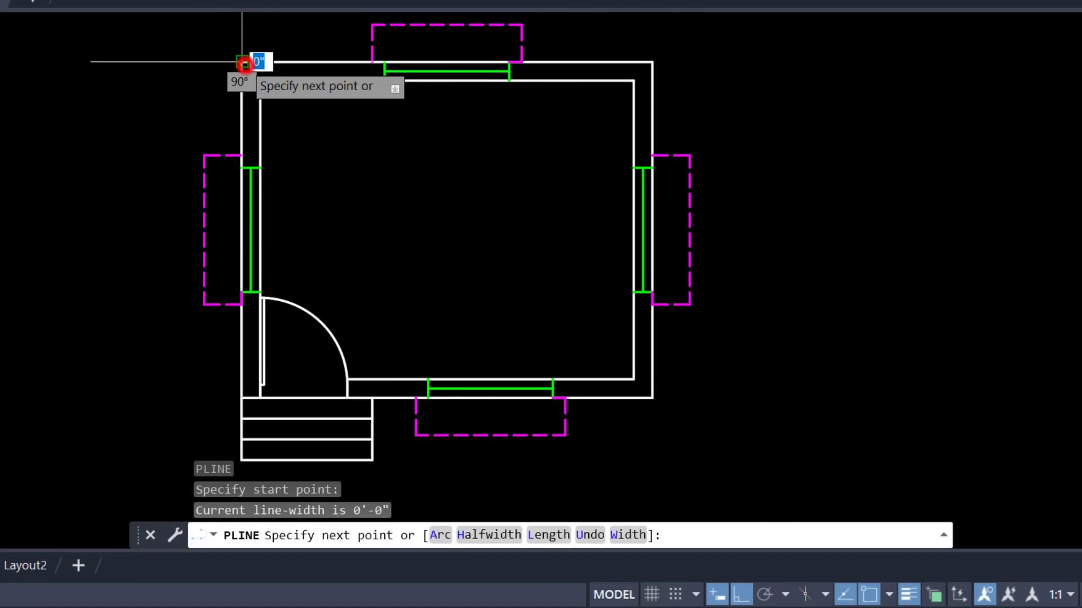
pyautogui.click(652, 61)
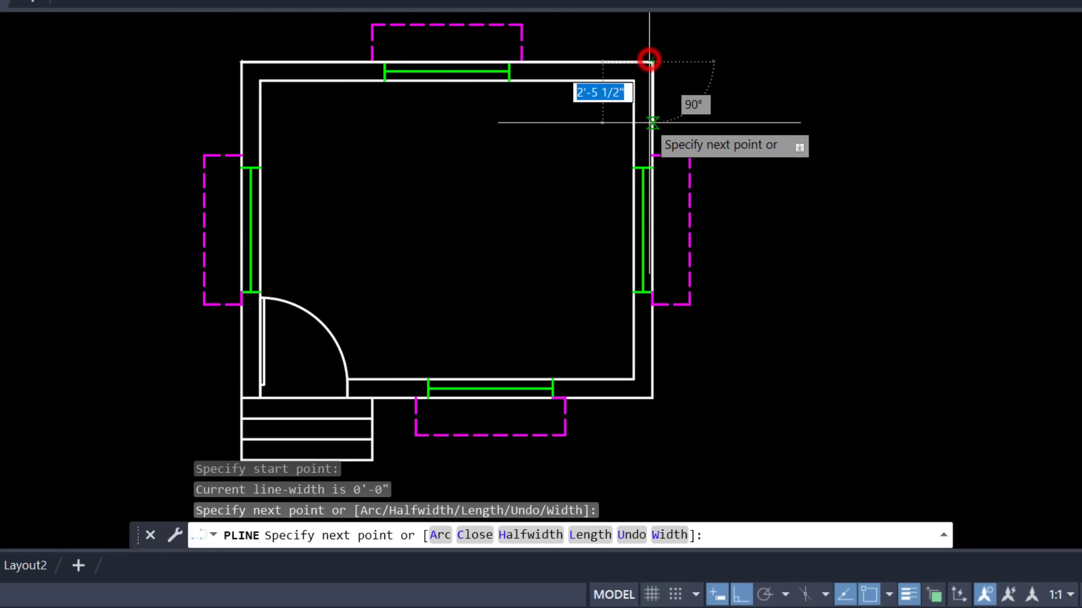
pyautogui.click(652, 397)
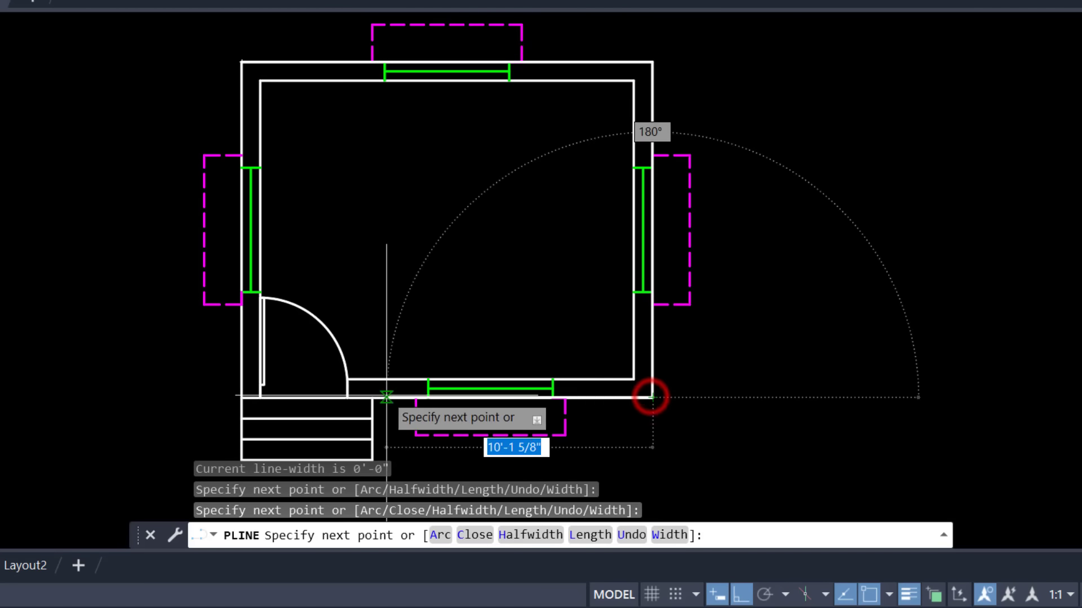
pyautogui.click(240, 62)
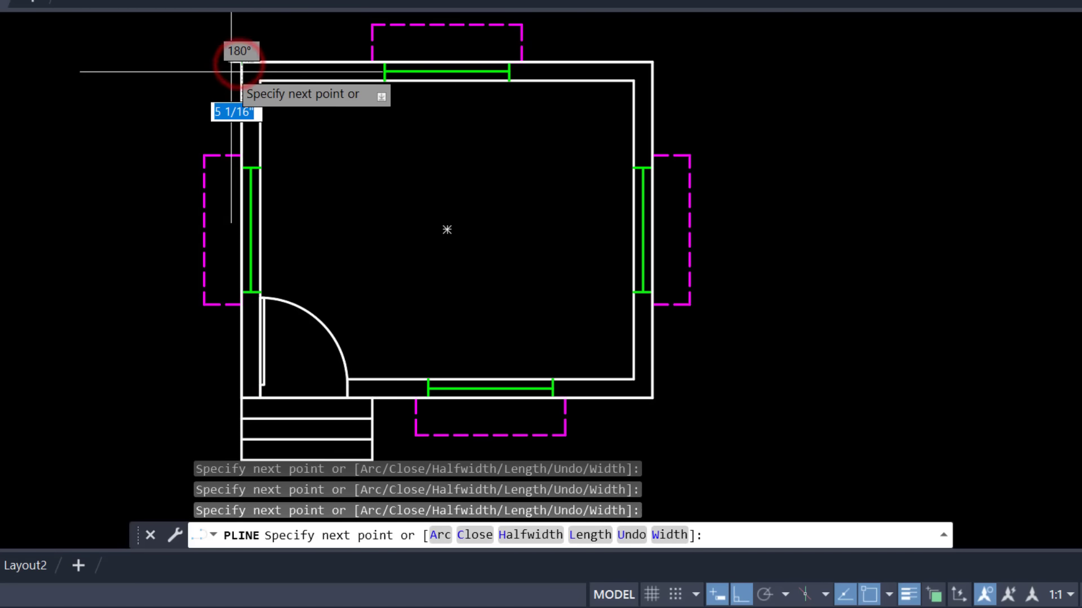
pyautogui.press('Escape')
pyautogui.press('Escape')
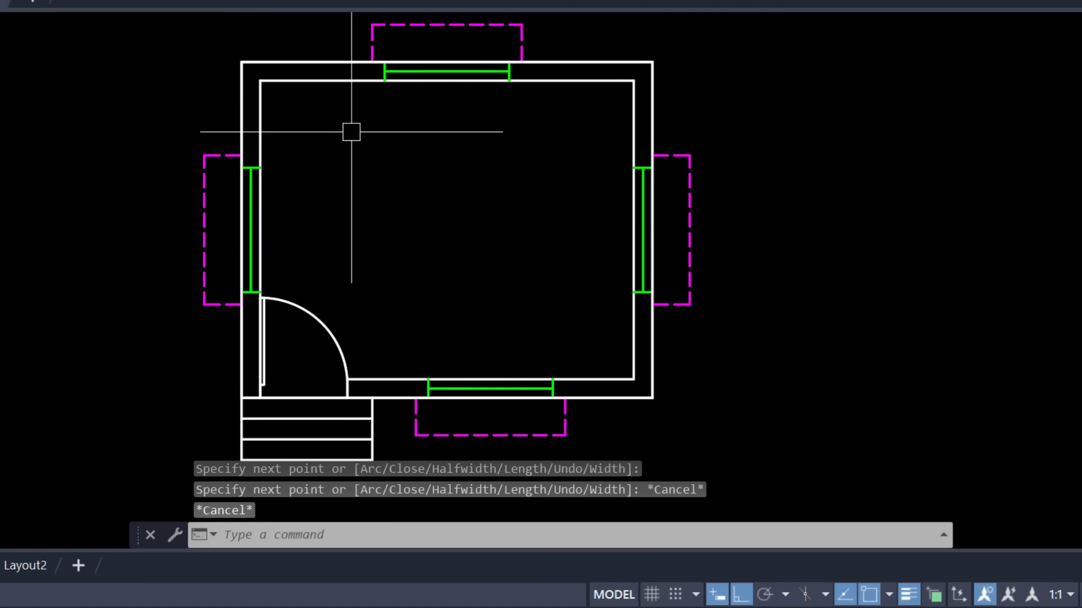
# Offset the outer wall outline 4" outward to add a surrounding copy
pyautogui.click(581, 62)
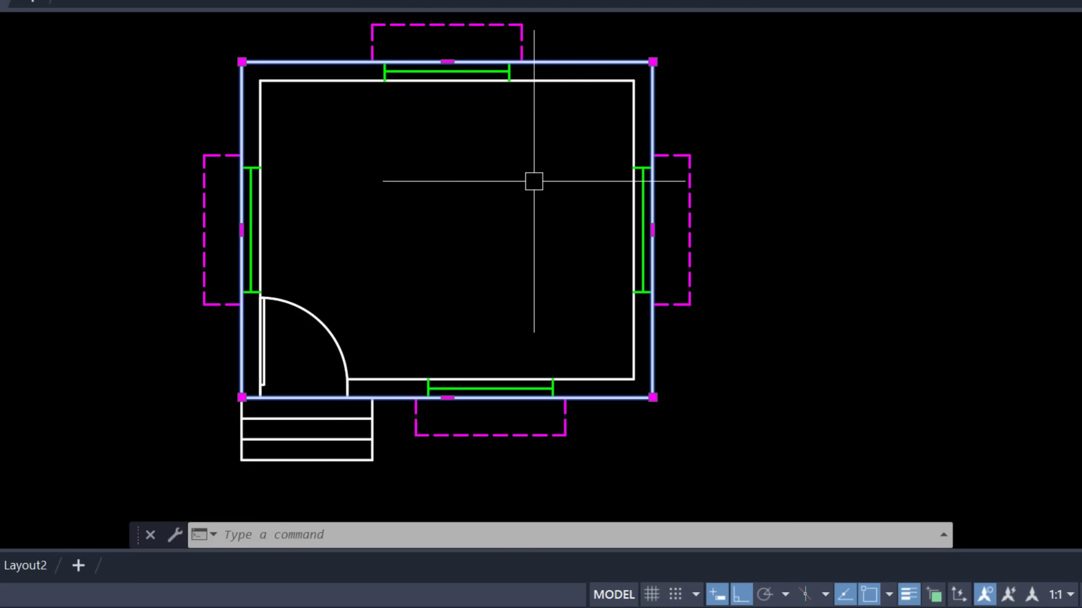
pyautogui.write('o')
pyautogui.press('Return')
pyautogui.write('4"')
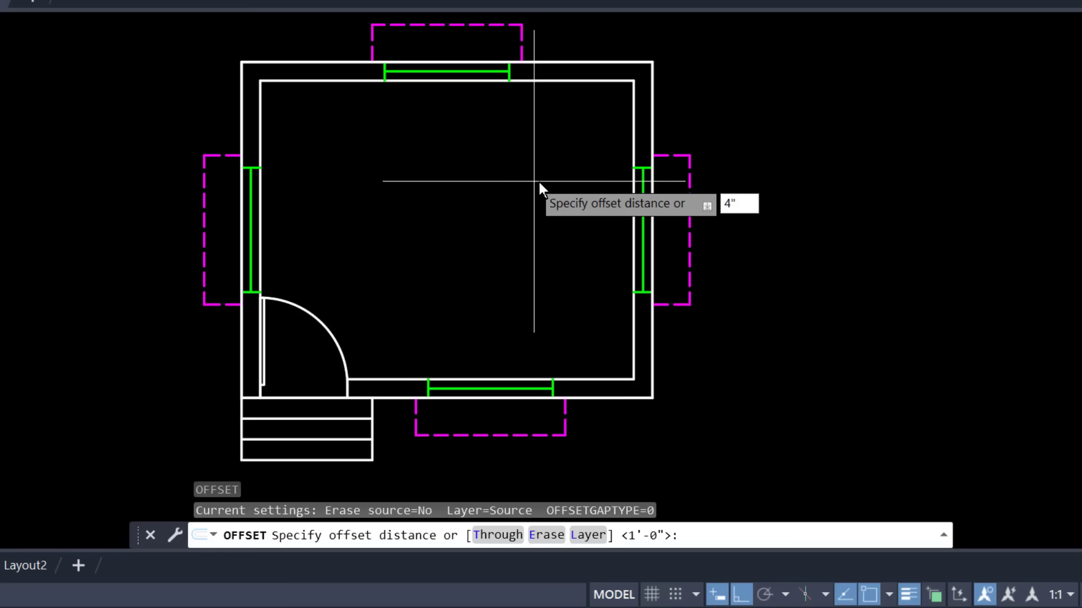
pyautogui.press('Return')
pyautogui.click(653, 181)
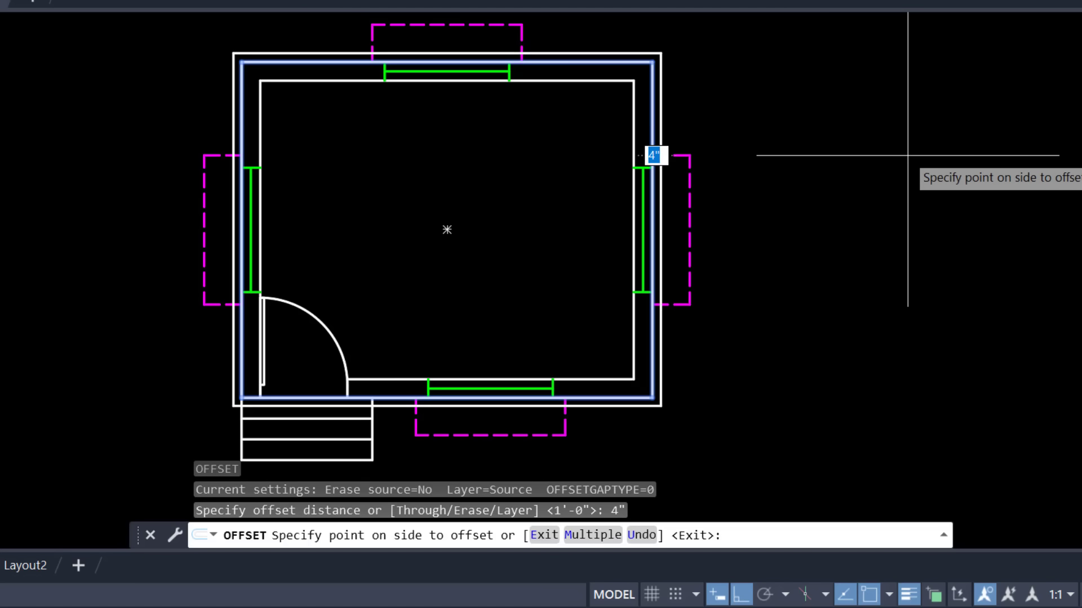
pyautogui.click(907, 155)
pyautogui.press('Escape')
pyautogui.press('Escape')
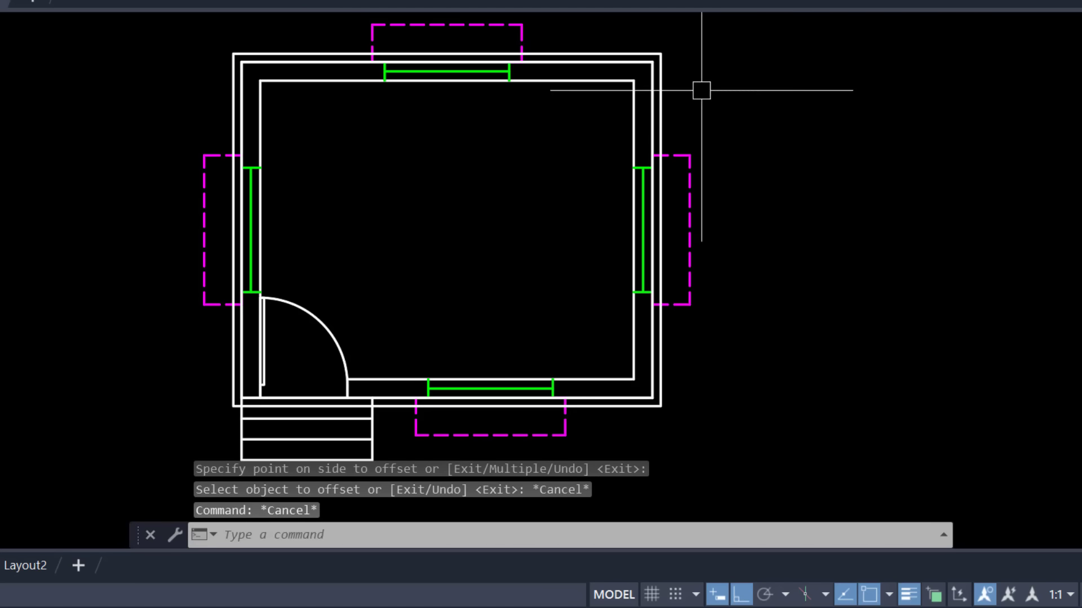
# Delete the outer wall outline, then undo to restore it
pyautogui.scroll(2, 701, 91)
pyautogui.click(611, 111)
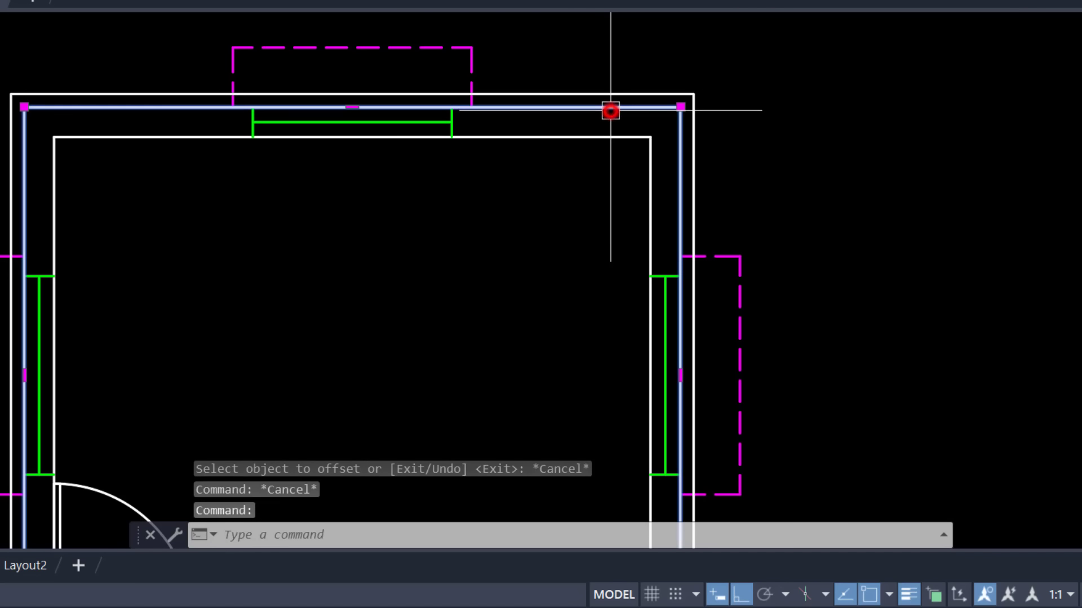
pyautogui.scroll(-2, 610, 111)
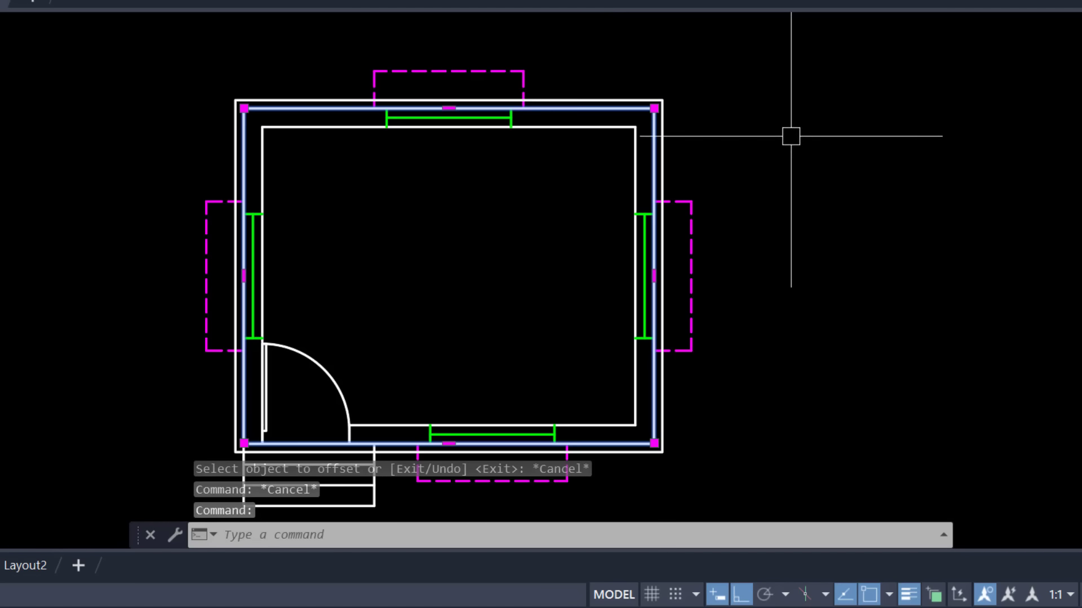
pyautogui.press('Delete')
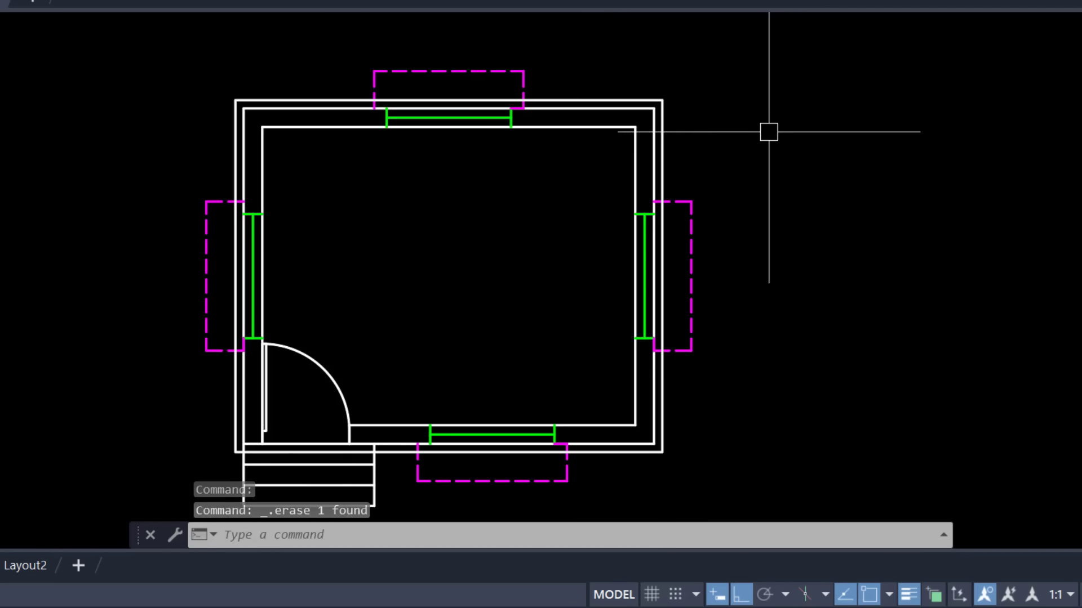
pyautogui.click(659, 94)
pyautogui.press('Escape')
pyautogui.scroll(2, 698, 109)
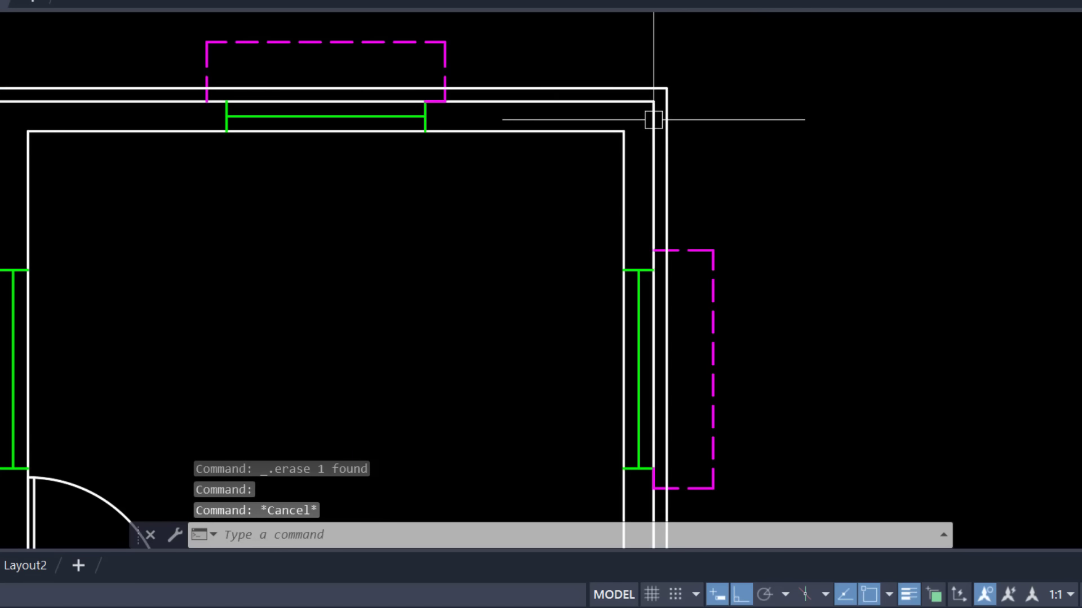
pyautogui.scroll(1, 695, 133)
pyautogui.hotkey('ctrl', 'z')
pyautogui.hotkey('ctrl', 'z')
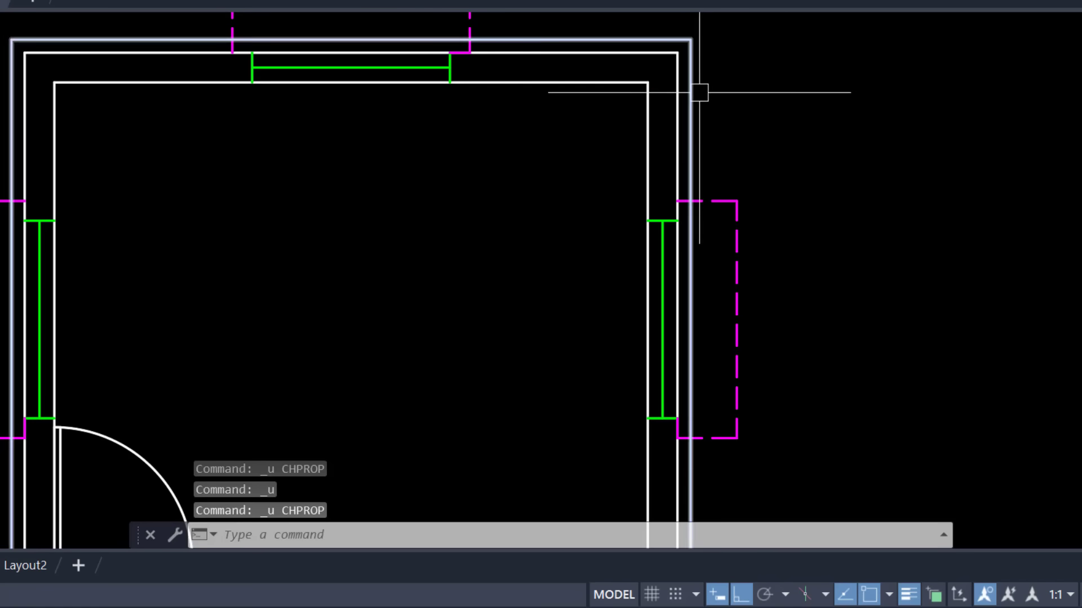
pyautogui.click(699, 94)
pyautogui.press('Escape')
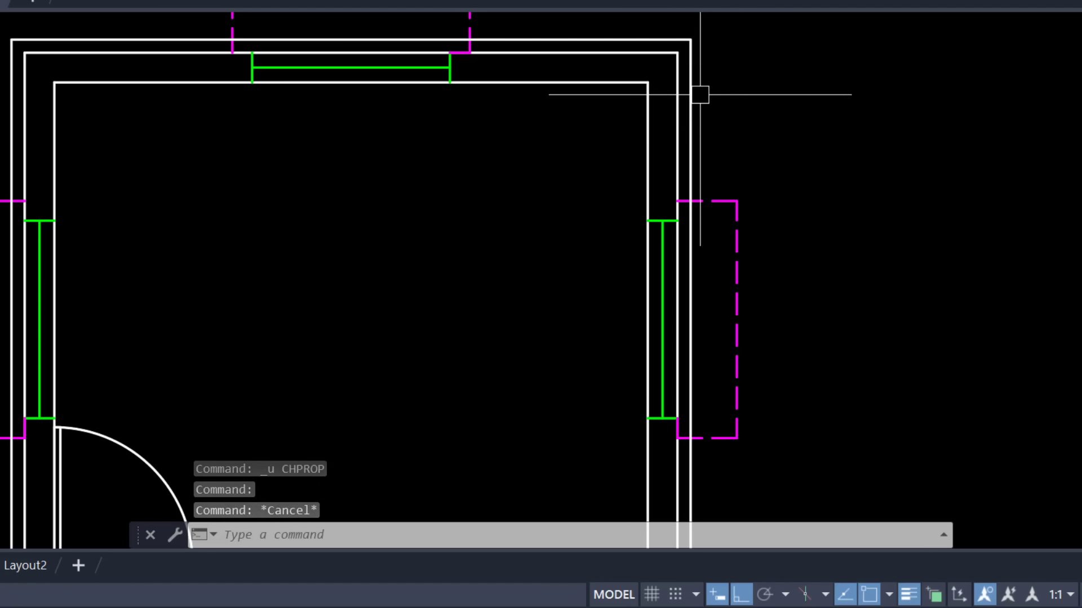
# Set the selected outer outline's Color to Cyan and Lineweight to 0.15 mm in Properties
pyautogui.click(699, 94)
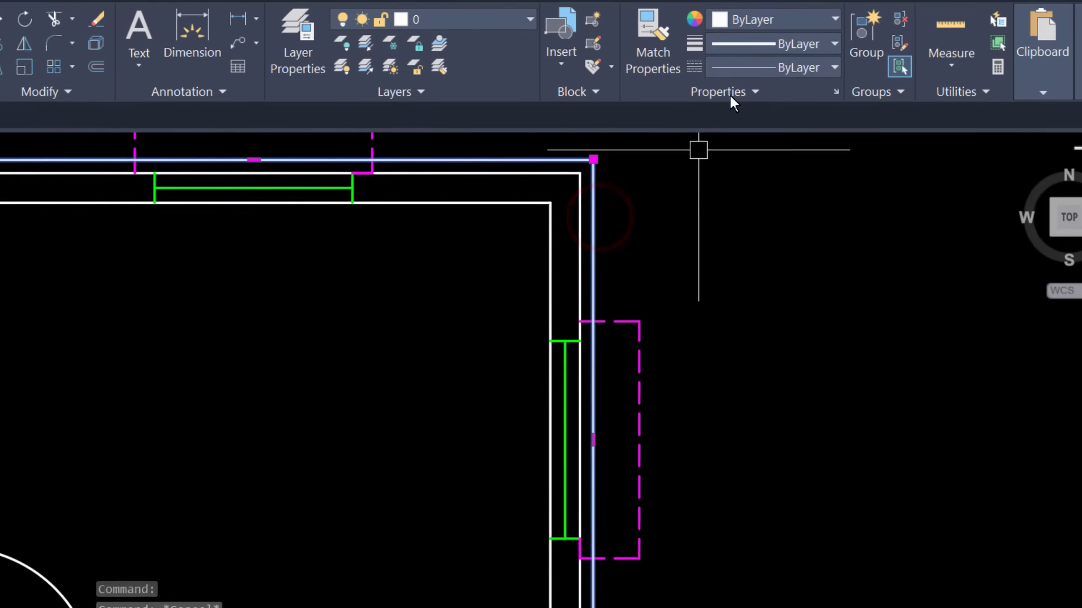
pyautogui.click(728, 71)
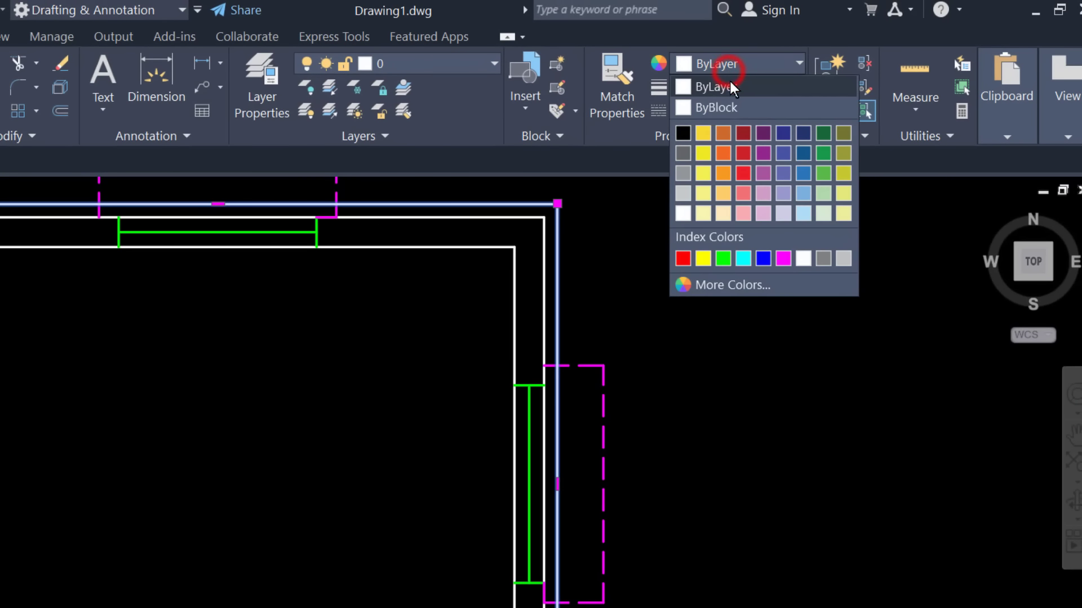
pyautogui.click(743, 255)
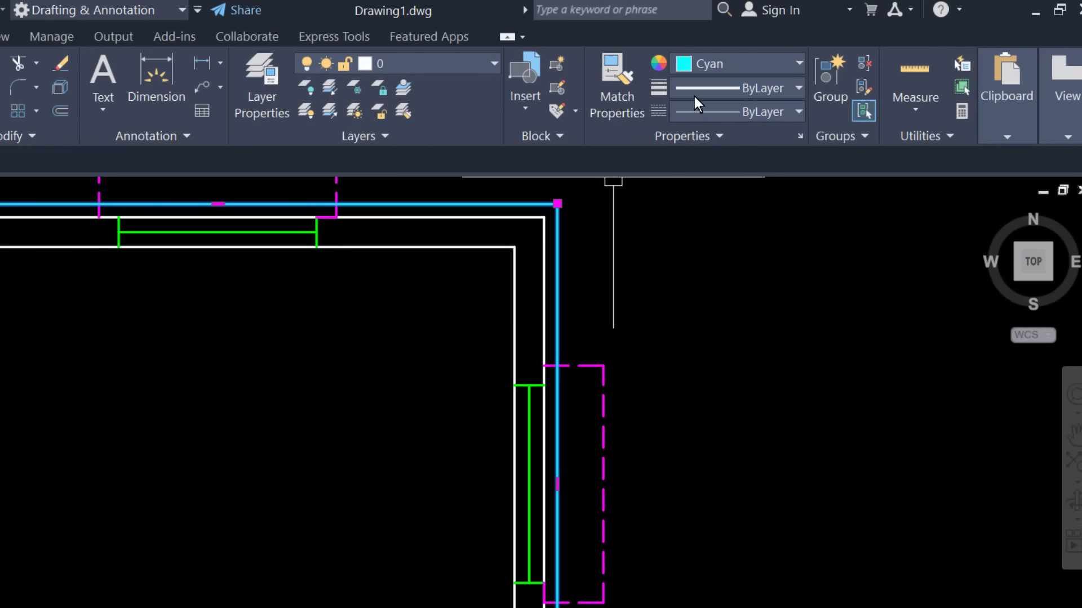
pyautogui.click(709, 87)
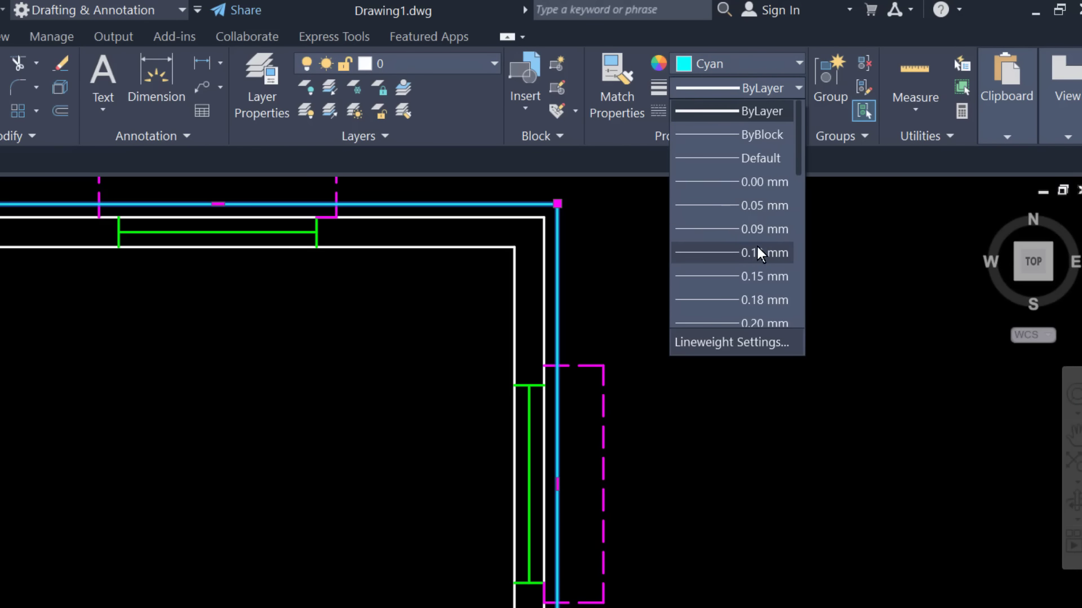
pyautogui.click(758, 276)
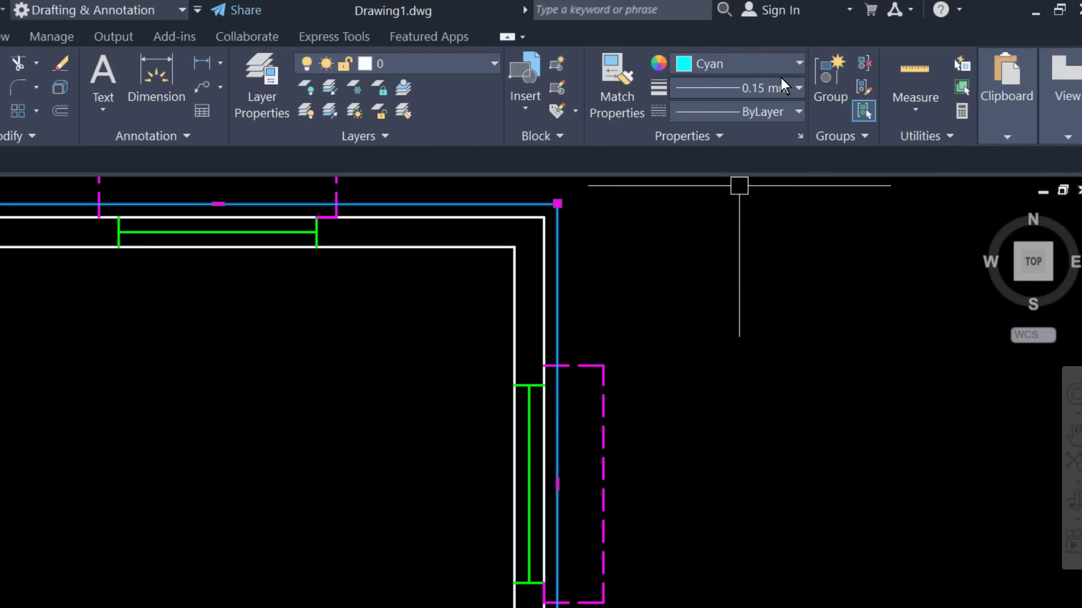
pyautogui.scroll(-2, 665, 389)
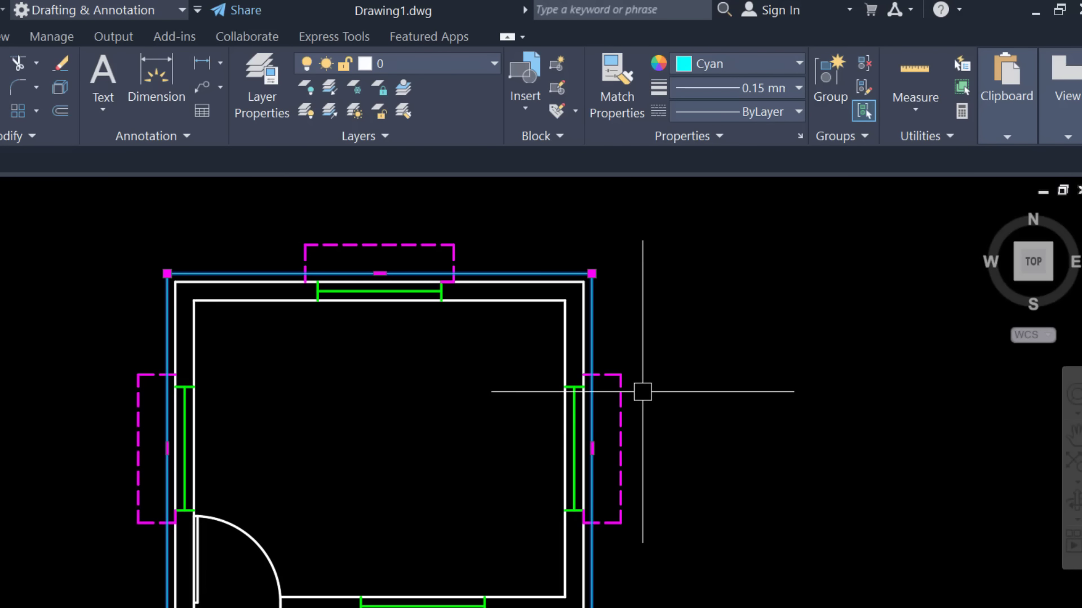
pyautogui.press('Escape')
pyautogui.click(598, 284)
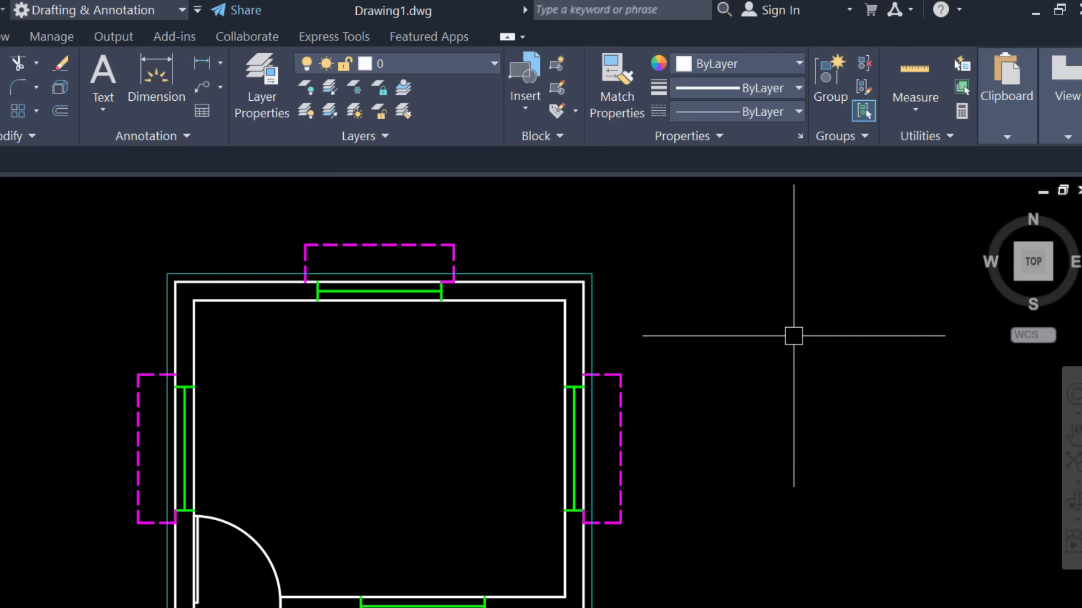
# Pan the plan into view and start then cancel an offset
pyautogui.moveTo(794, 335); pyautogui.dragTo(757, 306, button='middle')
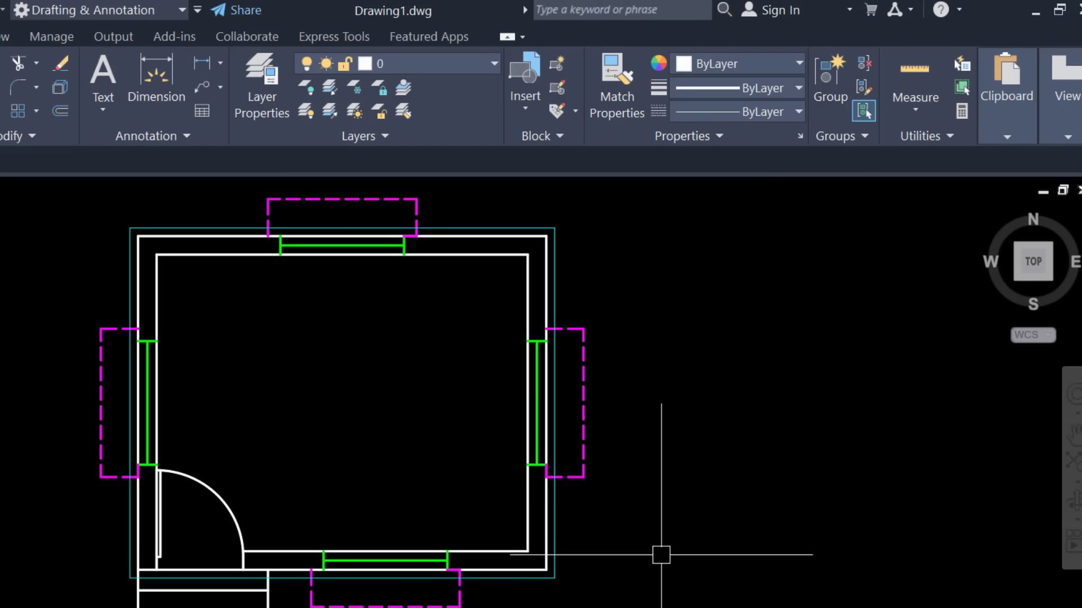
pyautogui.moveTo(661, 554); pyautogui.dragTo(632, 510, button='middle')
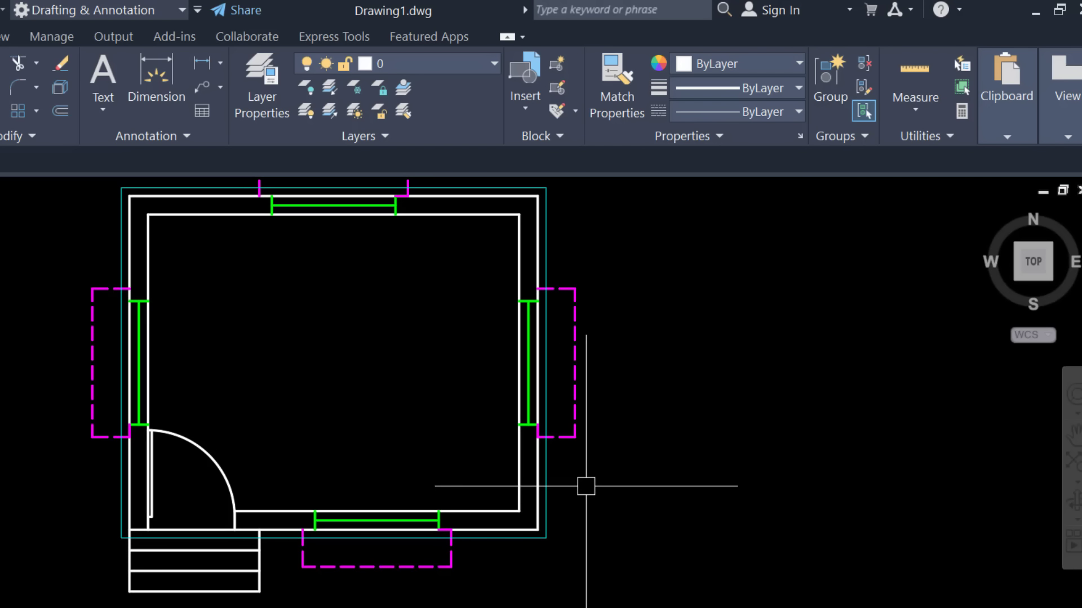
pyautogui.write('o')
pyautogui.press('Return')
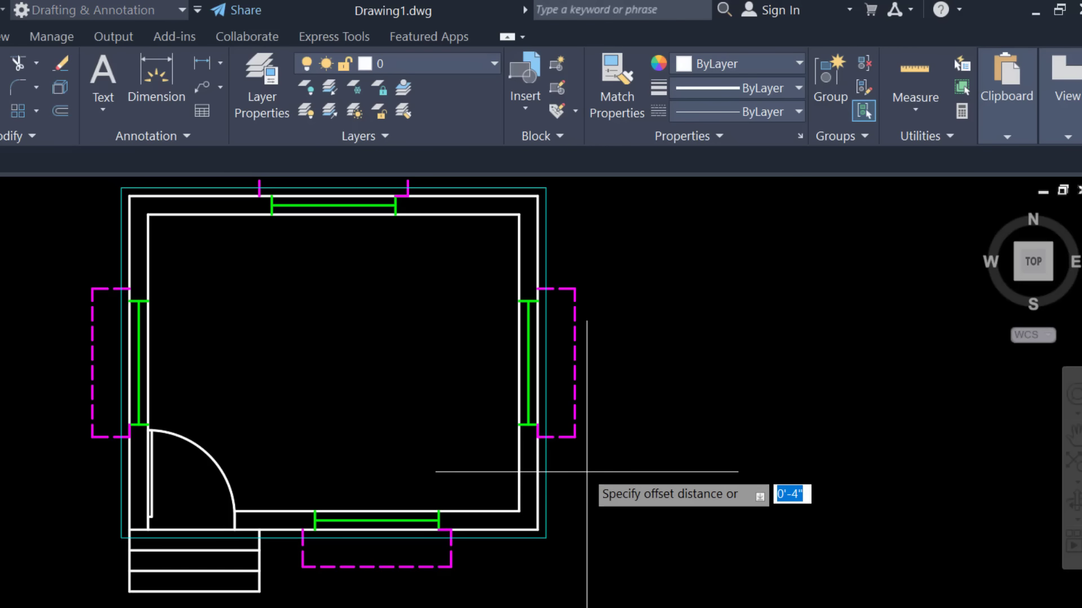
pyautogui.moveTo(670, 254); pyautogui.dragTo(662, 307, button='middle')
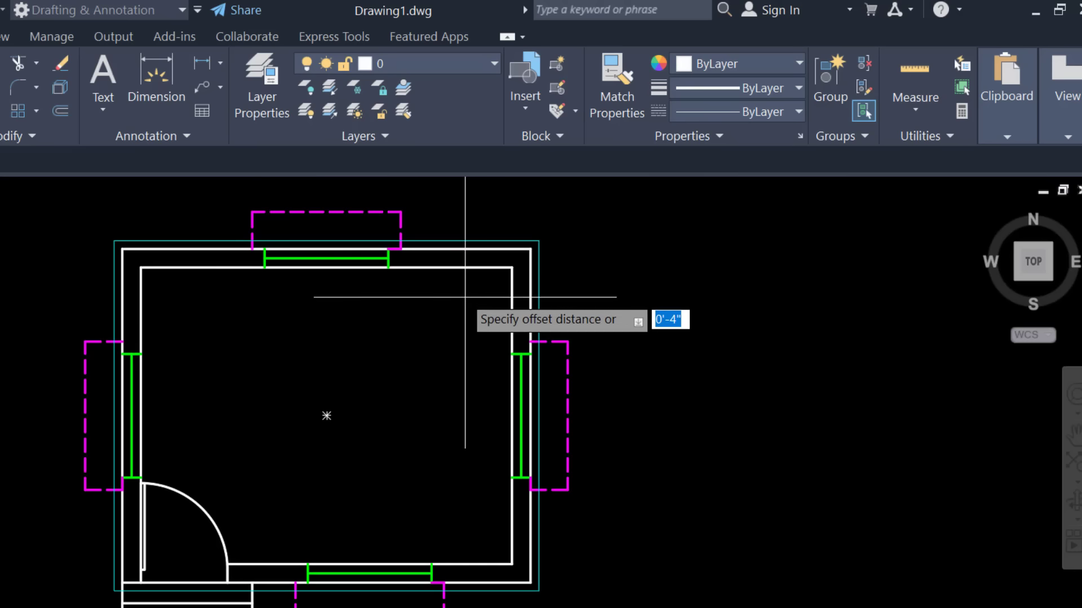
pyautogui.press('Return')
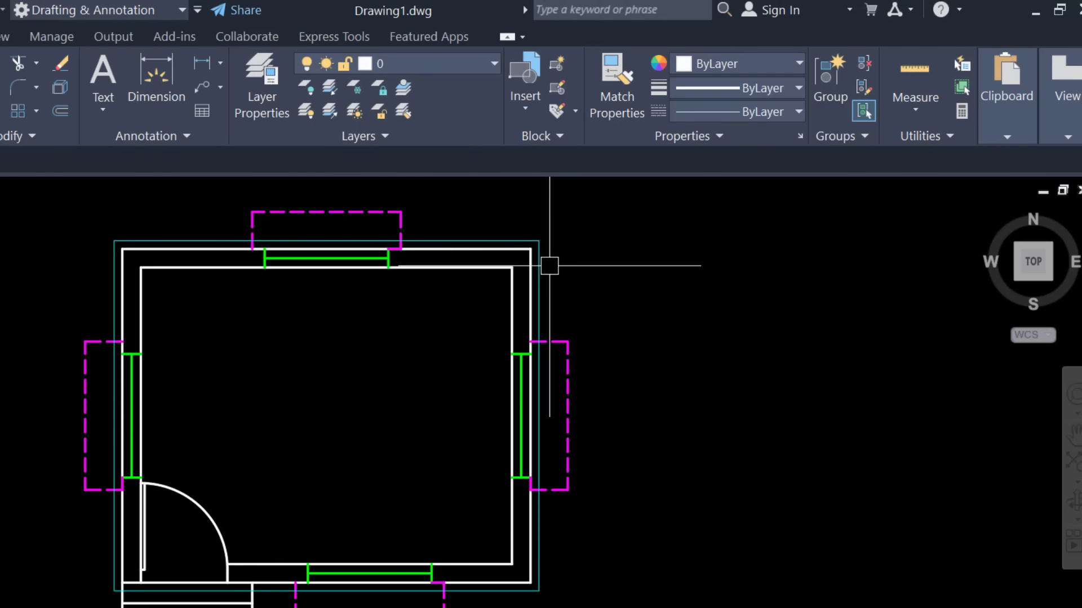
pyautogui.write('pl')
# Draw a closed polyline through the top-left, top-right, bottom-right and bottom-left outer corners
pyautogui.press('Return')
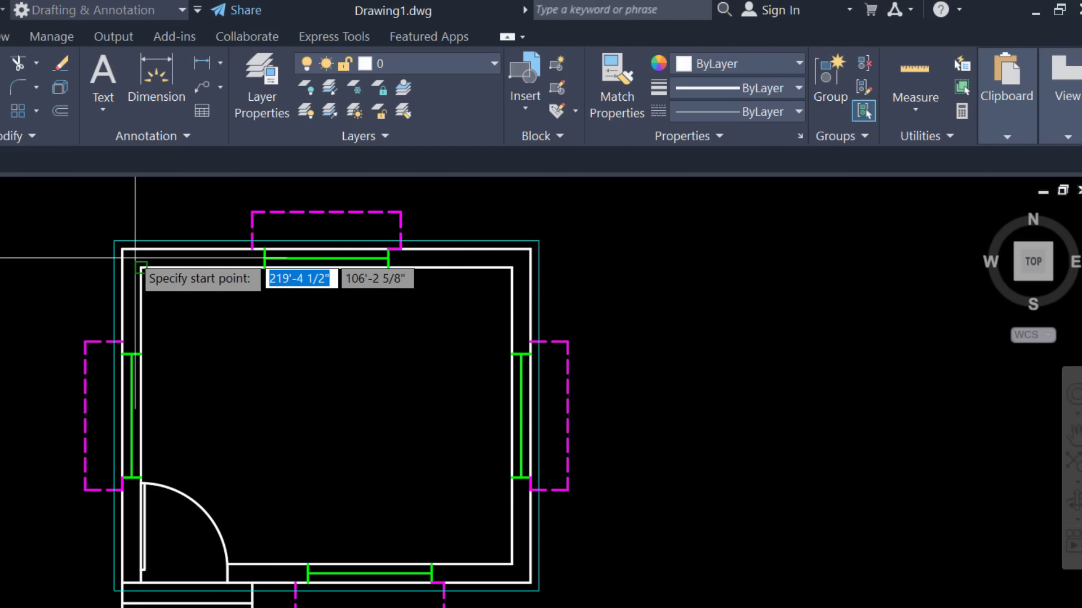
pyautogui.click(124, 246)
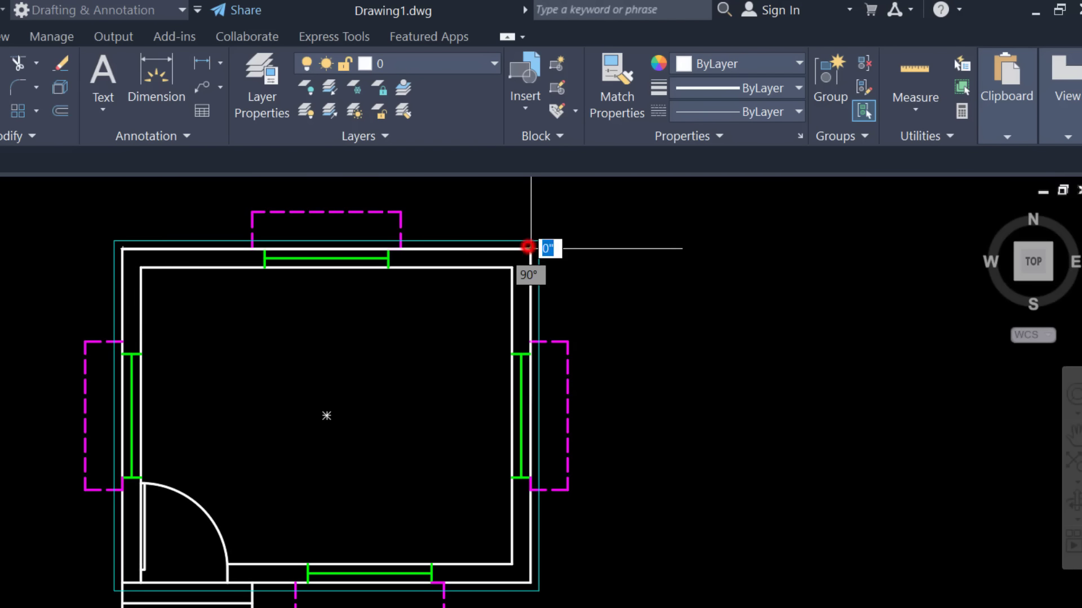
pyautogui.click(530, 248)
pyautogui.click(530, 582)
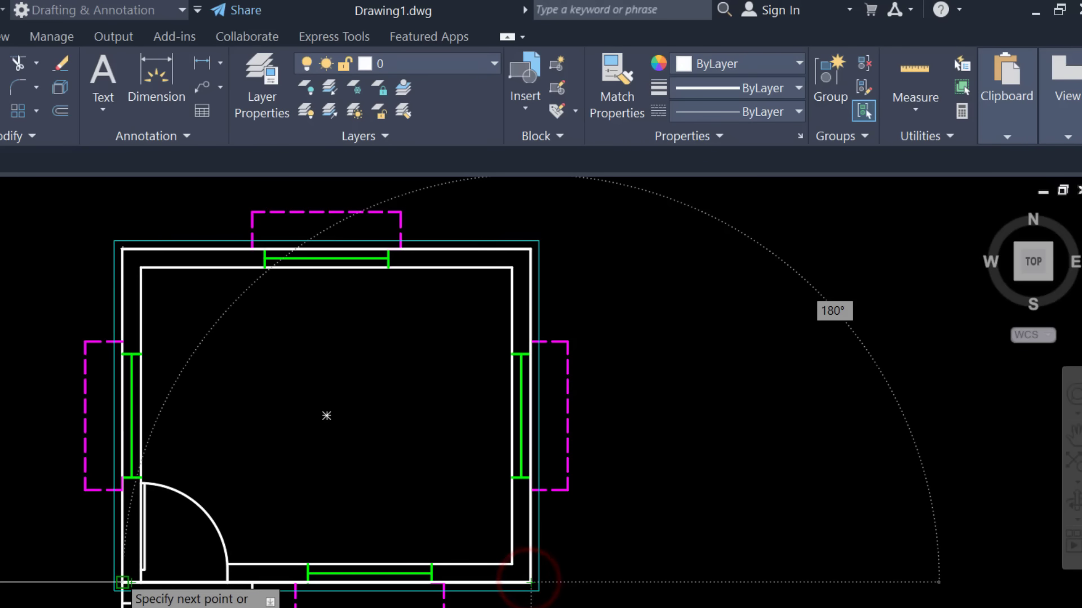
pyautogui.click(122, 582)
pyautogui.click(123, 249)
pyautogui.press('Return')
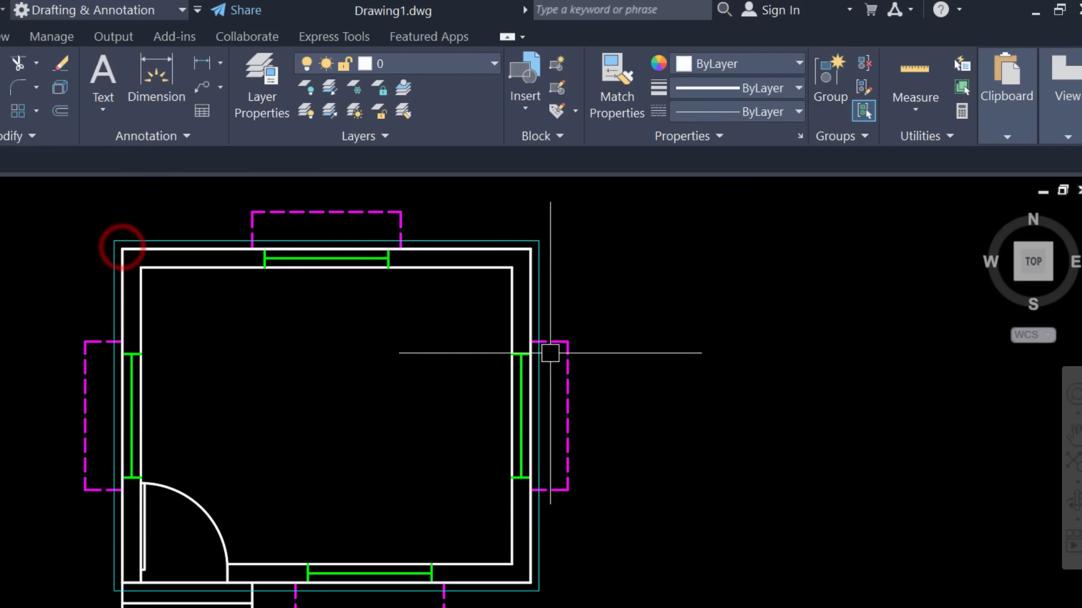
# Offset the outer corner polyline 2.5' outward and select the resulting rectangle
pyautogui.write('o')
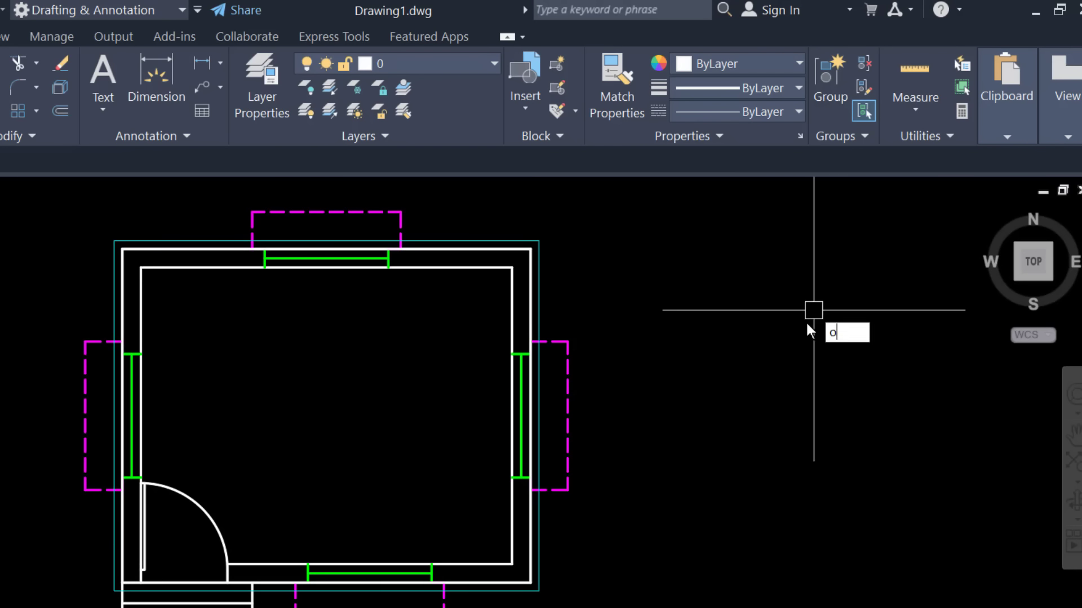
pyautogui.press('Return')
pyautogui.write("2.5'")
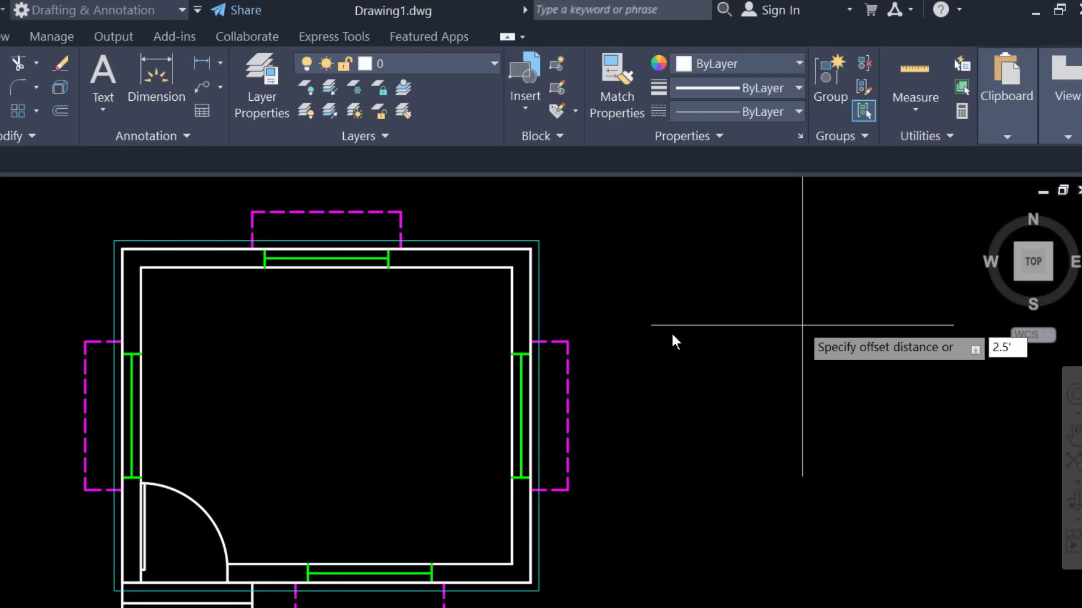
pyautogui.press('Return')
pyautogui.click(531, 288)
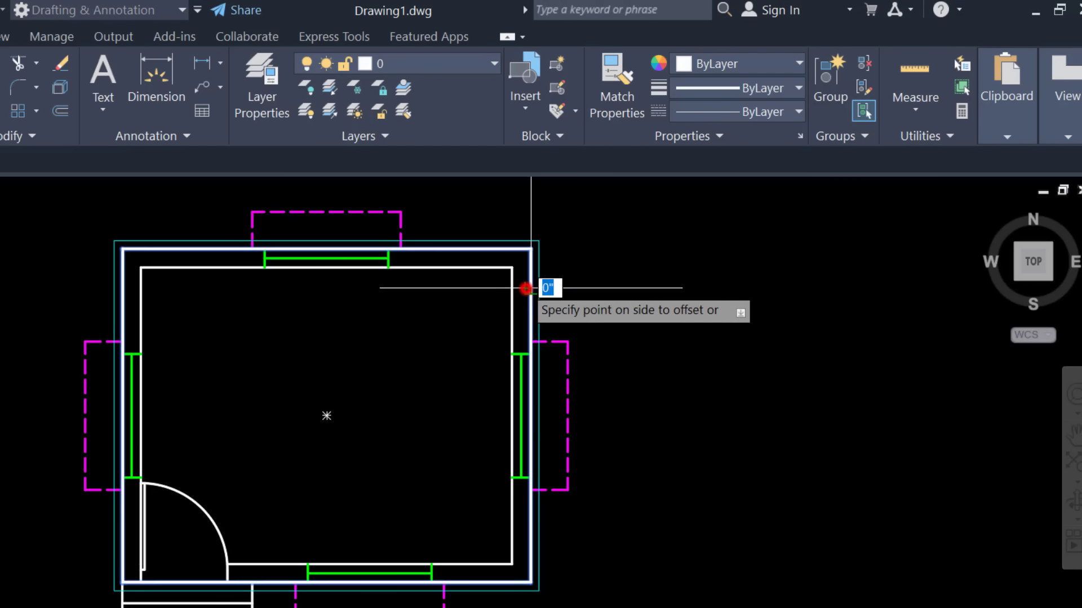
pyautogui.scroll(-4, 710, 288)
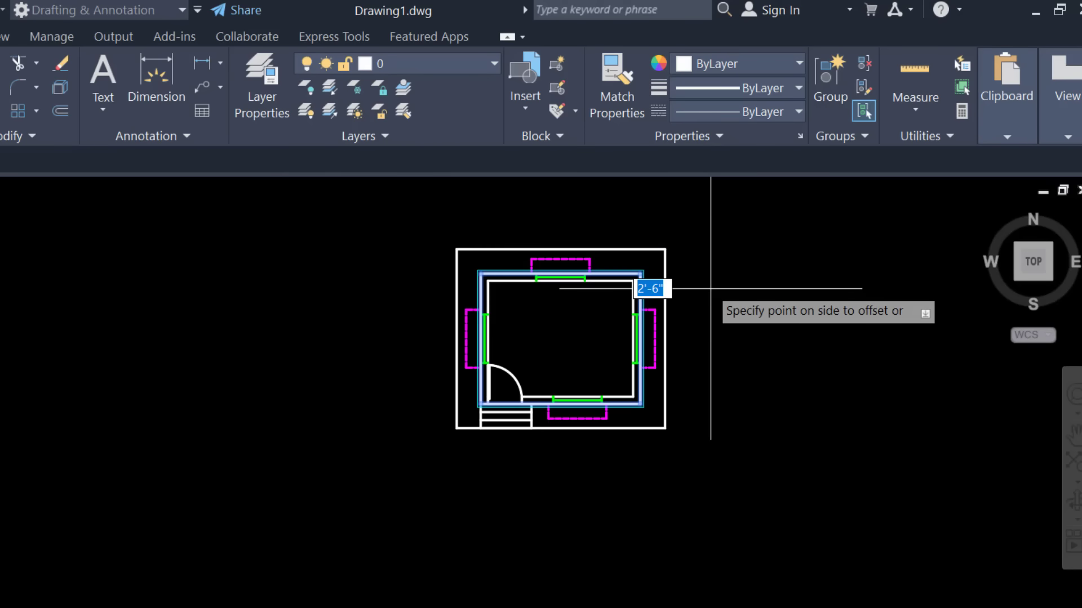
pyautogui.click(711, 288)
pyautogui.scroll(4, 693, 309)
pyautogui.scroll(-2, 688, 325)
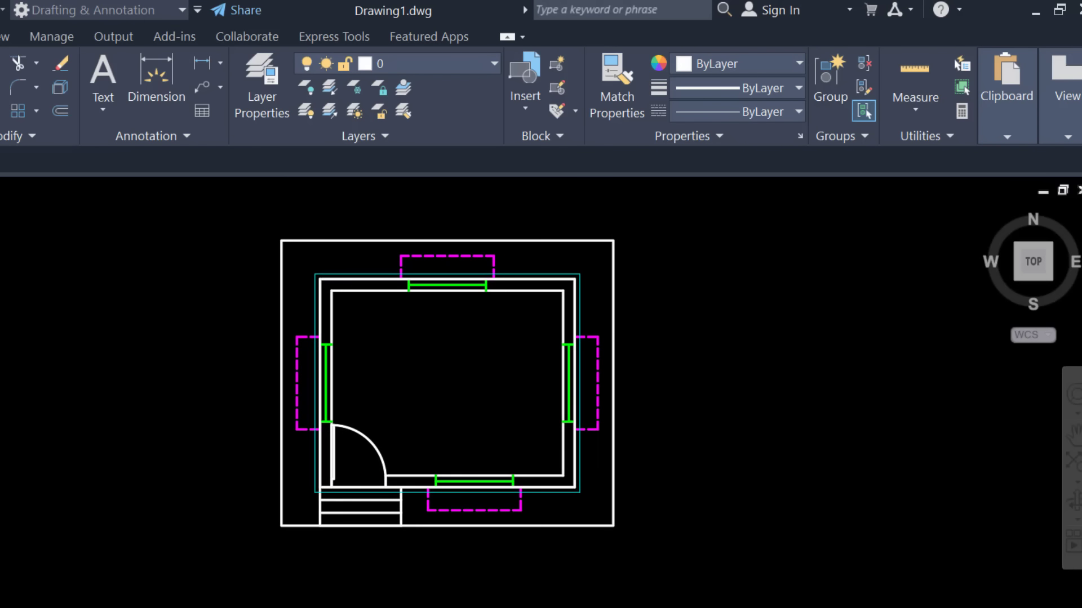
pyautogui.click(619, 301)
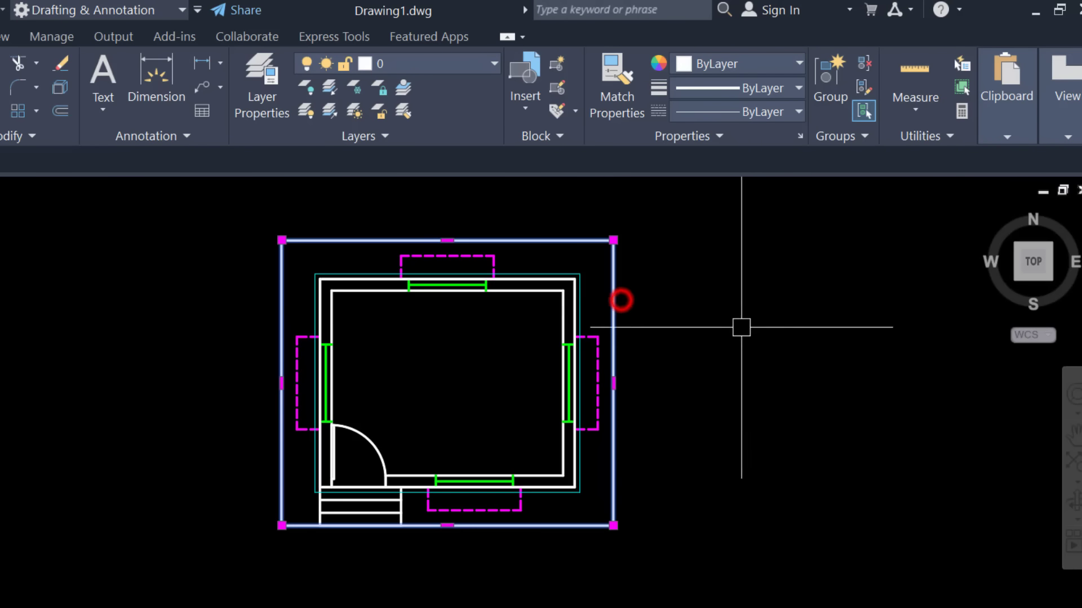
# Give the boundary rectangle HIDDEN linetype, 0.15 mm lineweight and Yellow colour
pyautogui.click(755, 118)
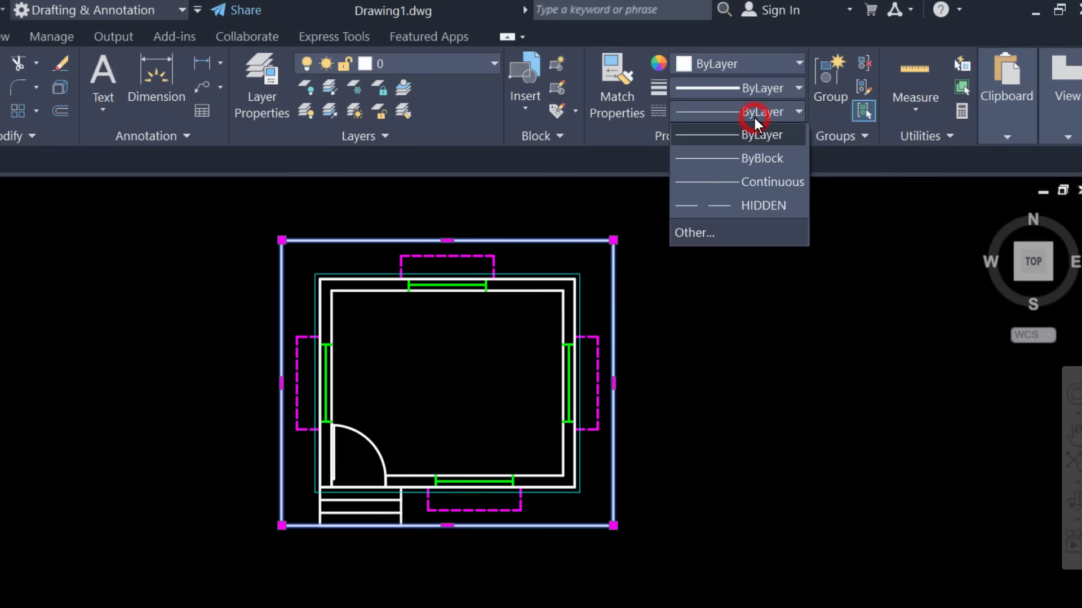
pyautogui.click(732, 205)
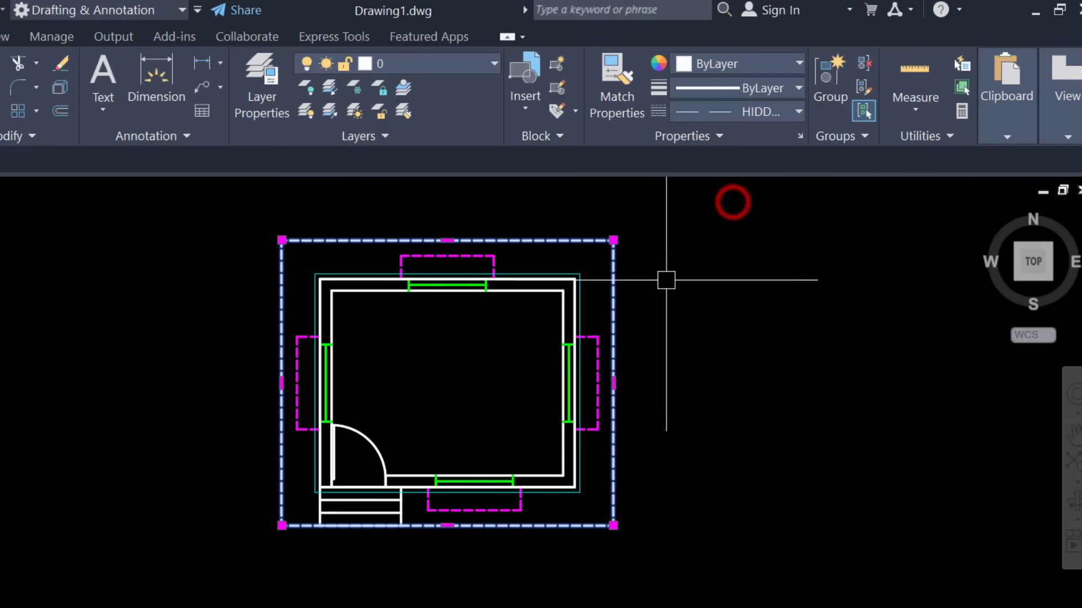
pyautogui.click(702, 92)
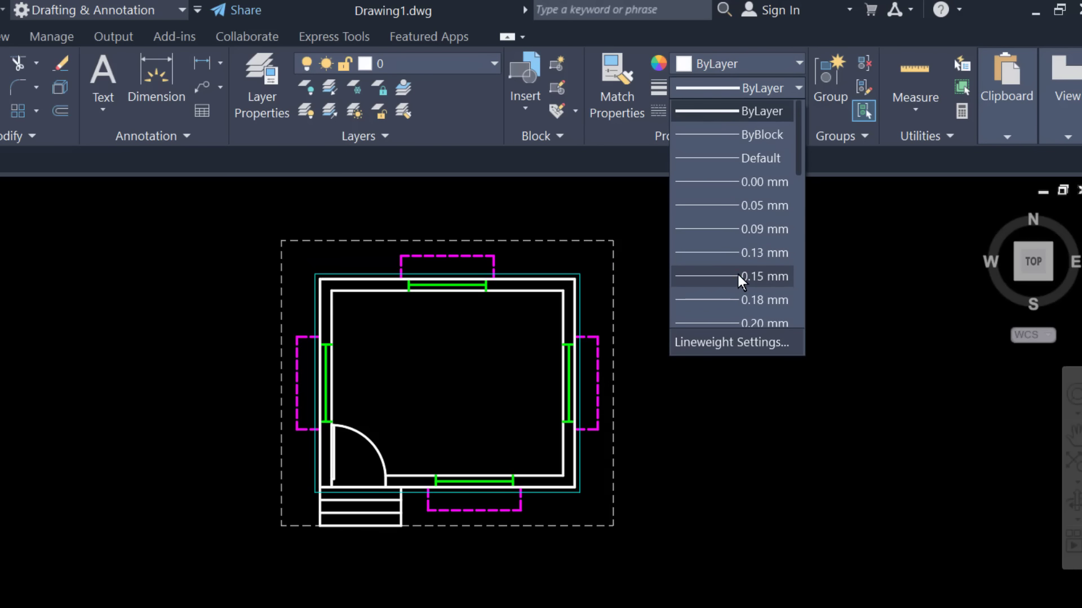
pyautogui.click(739, 275)
pyautogui.click(768, 63)
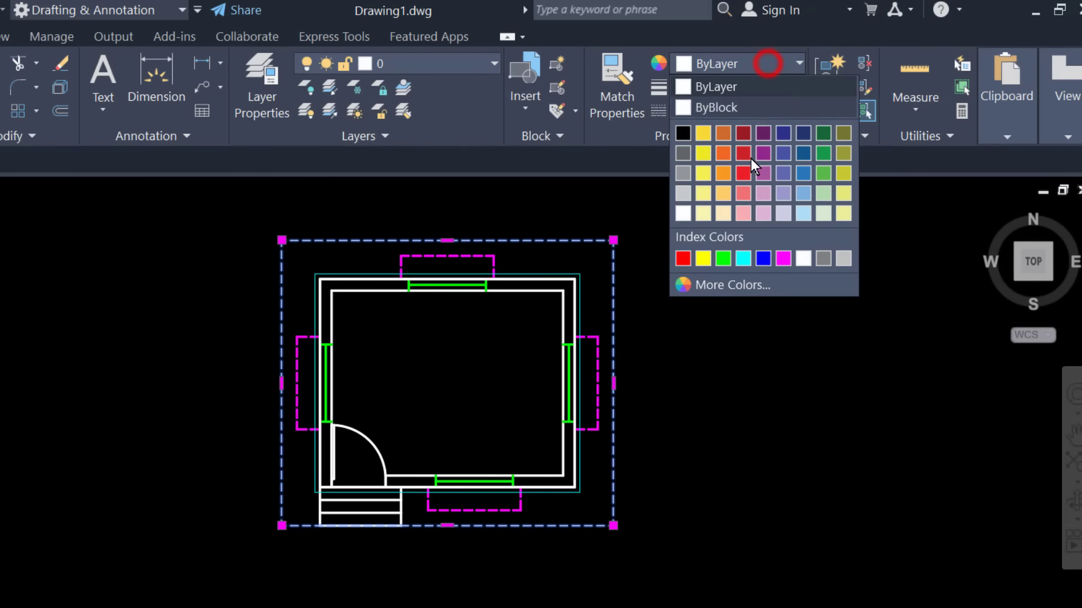
pyautogui.click(702, 260)
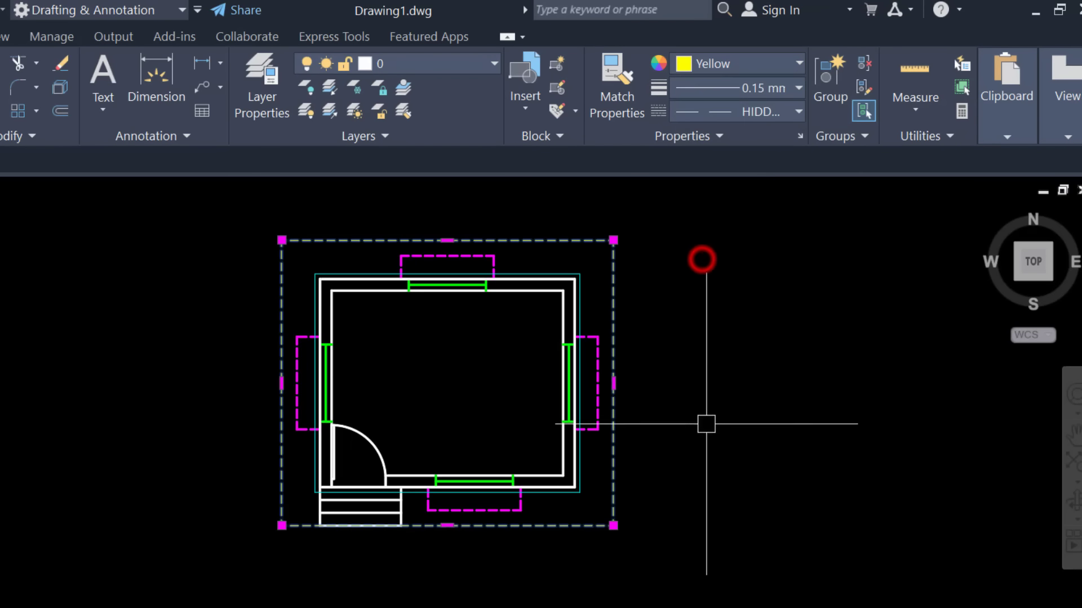
pyautogui.press('Escape')
# Check the yellow boundary's and cyan outline's properties, then recentre the room
pyautogui.scroll(3, 531, 394)
pyautogui.moveTo(532, 394); pyautogui.dragTo(508, 397, button='middle')
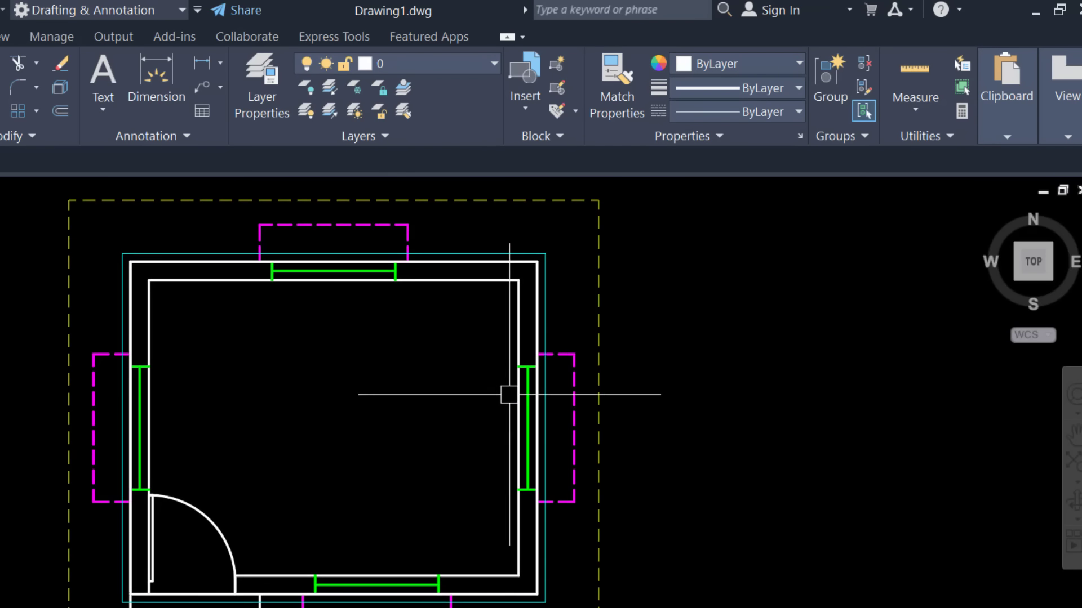
pyautogui.click(604, 324)
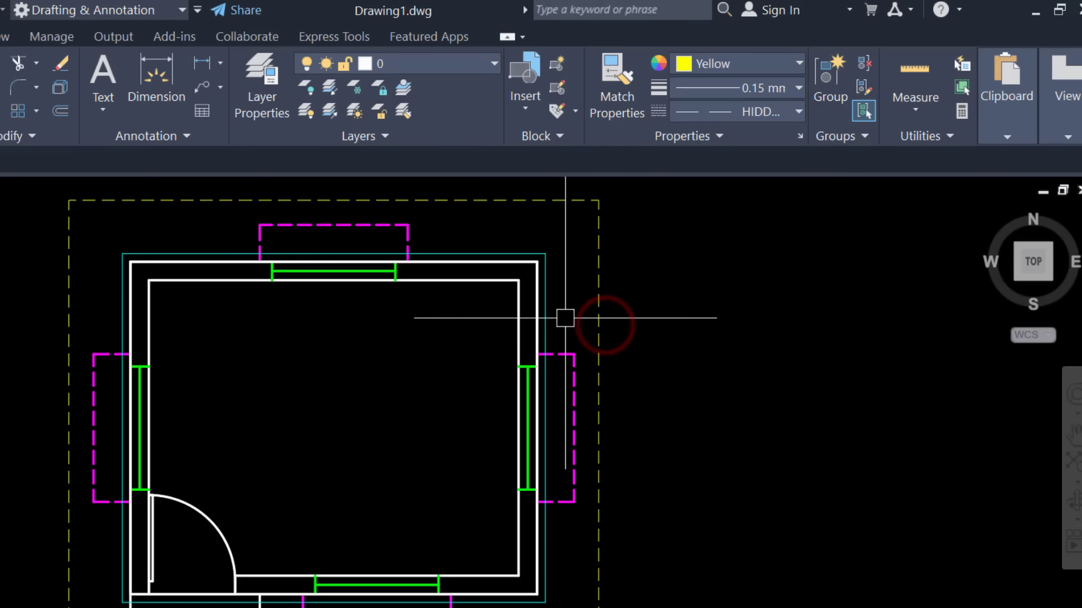
pyautogui.press('Escape')
pyautogui.click(551, 316)
pyautogui.press('Escape')
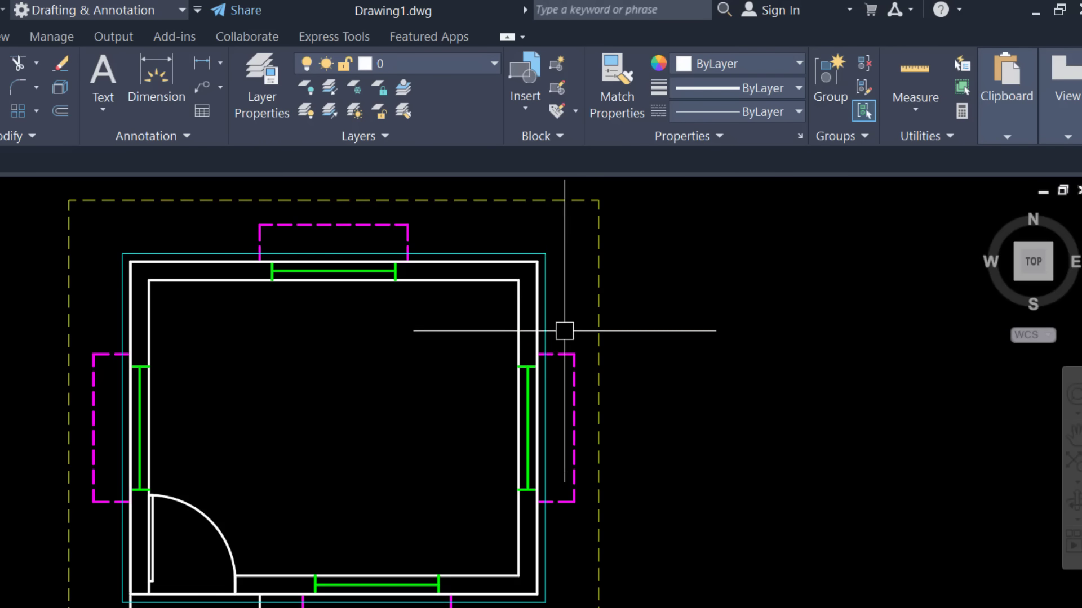
pyautogui.press('Escape')
pyautogui.scroll(-2, 564, 338)
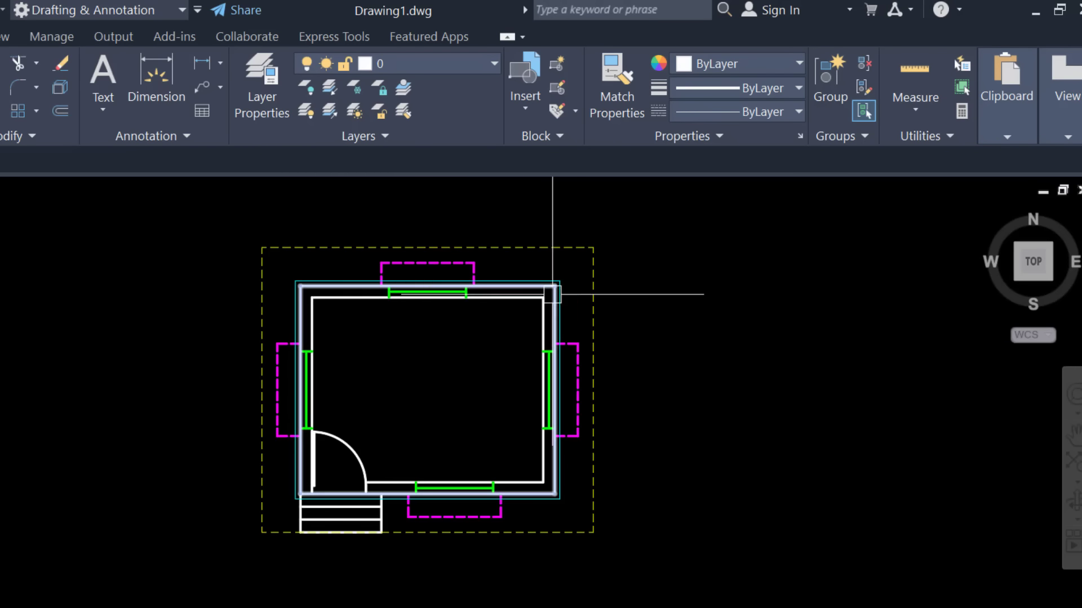
pyautogui.scroll(2, 526, 413)
pyautogui.moveTo(527, 413); pyautogui.dragTo(524, 446, button='middle')
pyautogui.write('H')
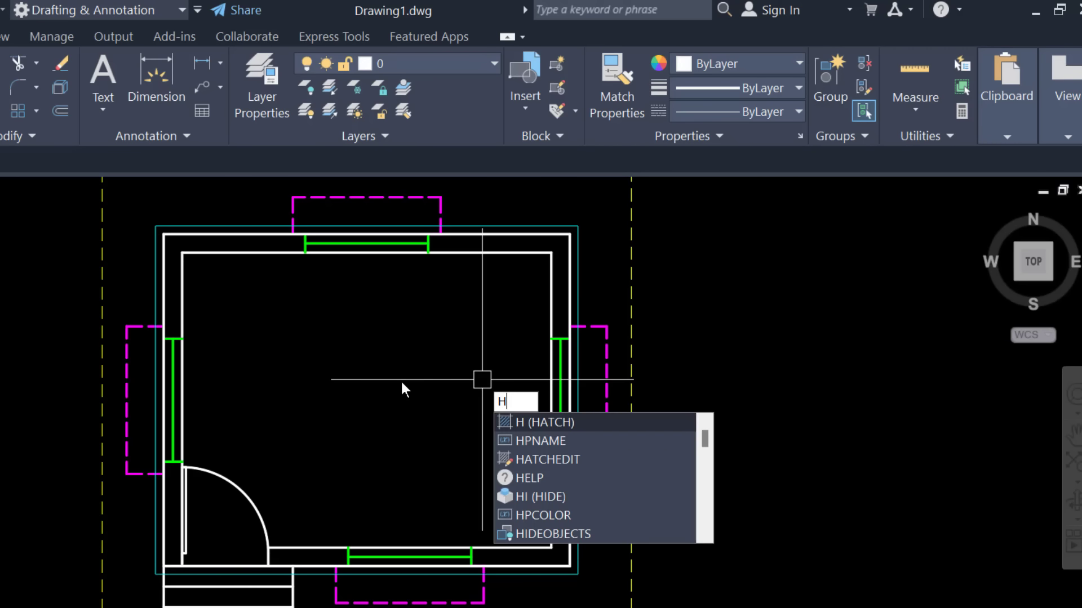
# Set up a hatch with the ANSI31 pattern and colour 122,175,223
pyautogui.press('Return')
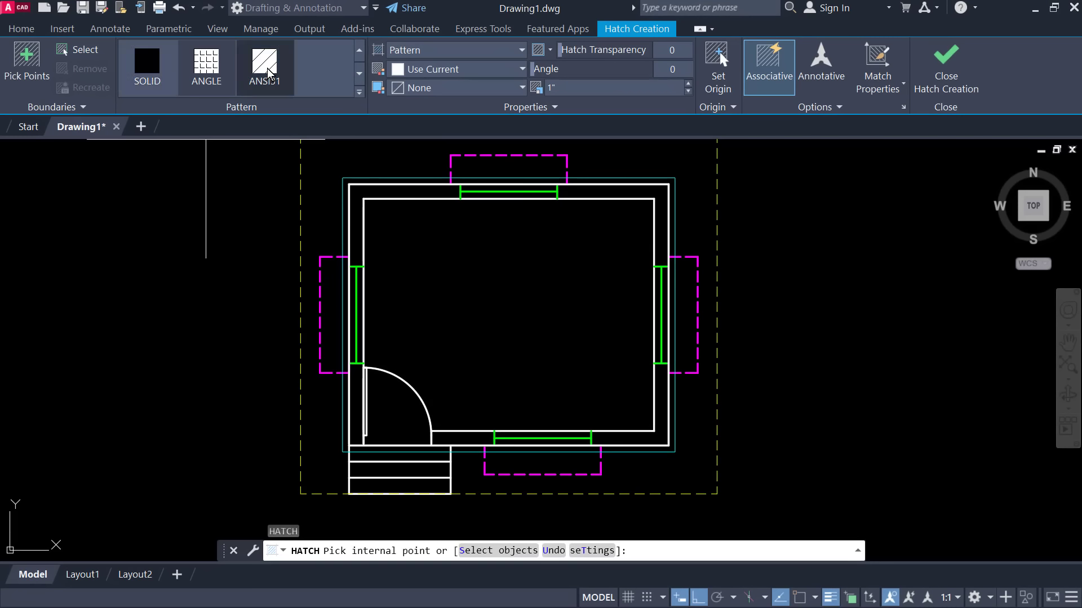
pyautogui.click(359, 93)
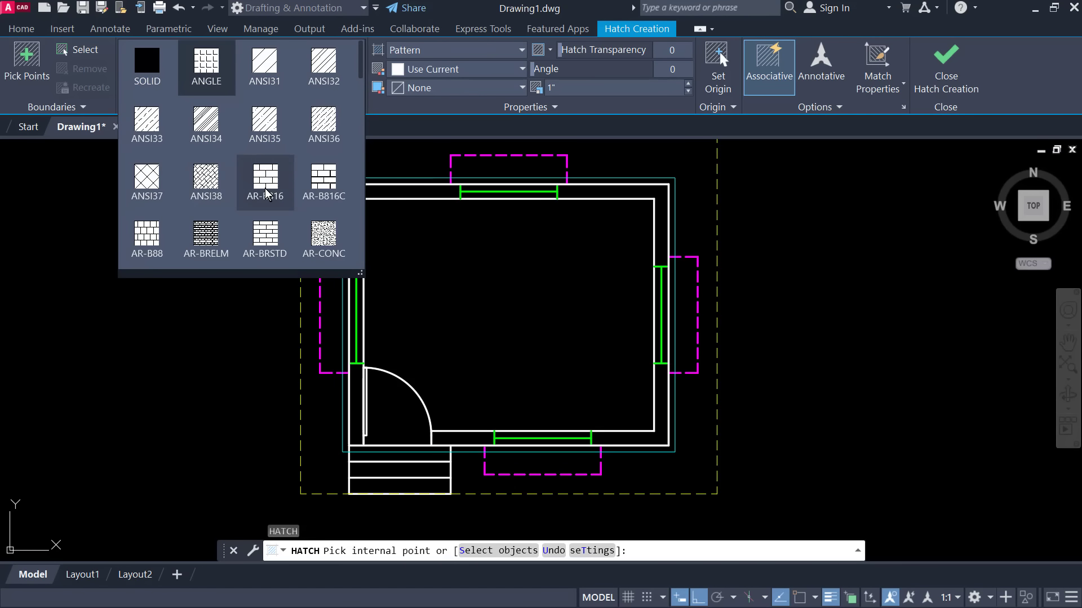
pyautogui.click(275, 79)
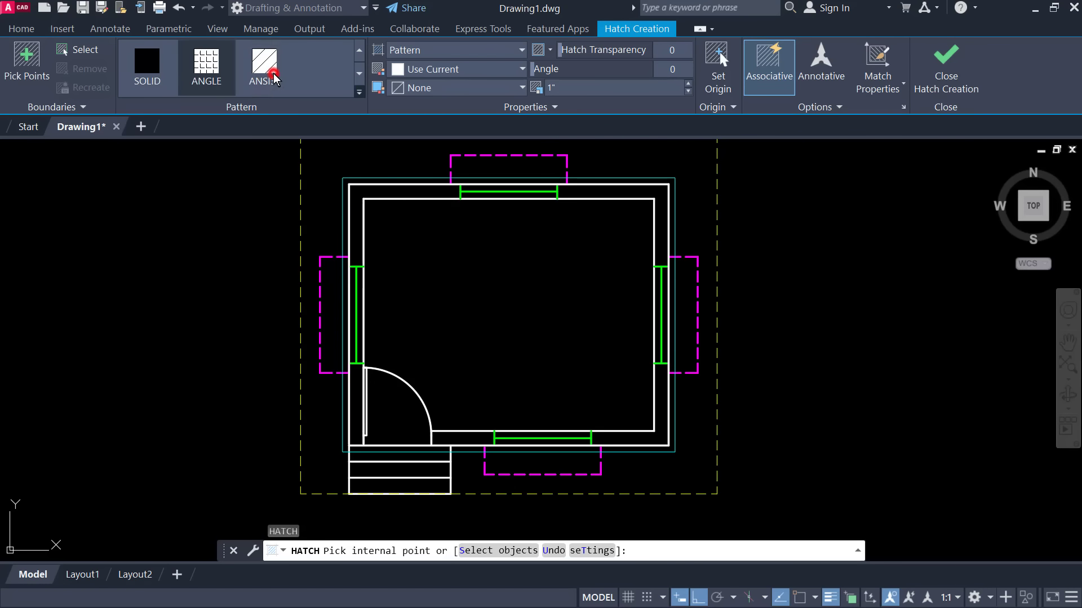
pyautogui.click(444, 70)
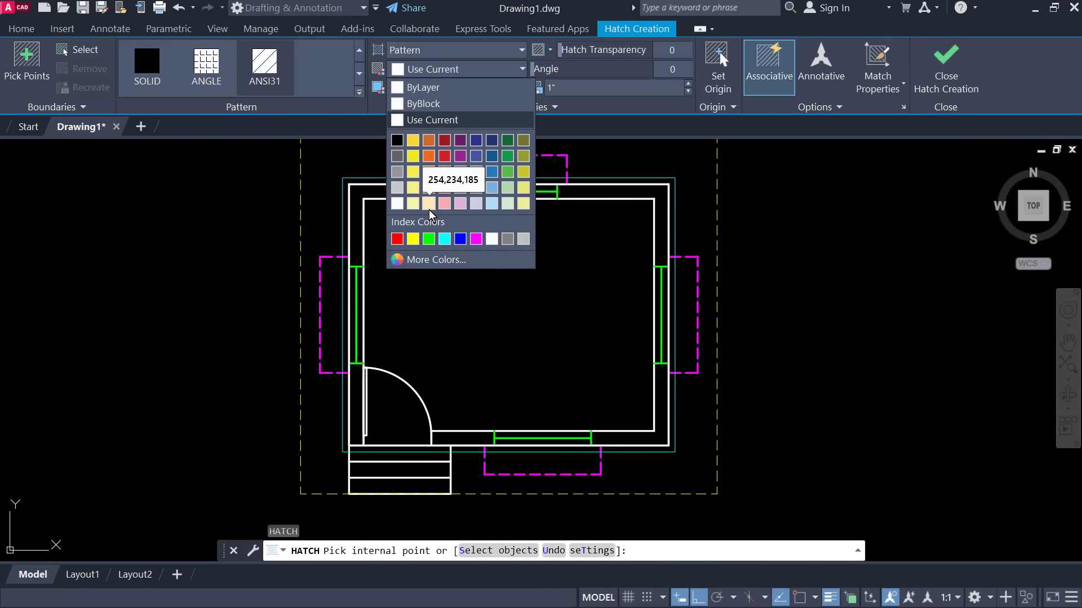
pyautogui.click(493, 195)
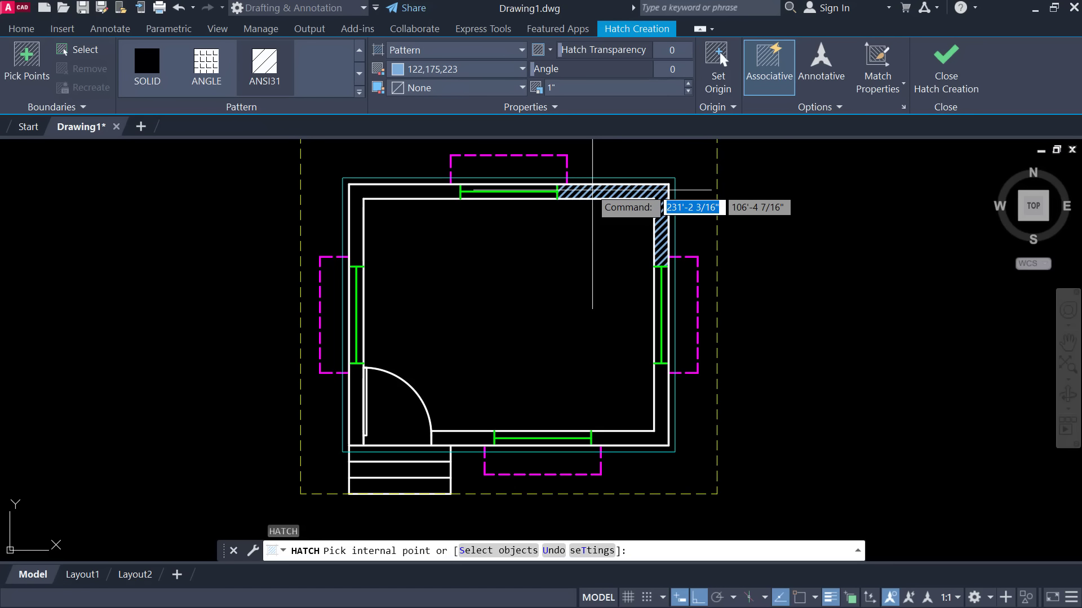
# Hatch the top, left and bottom wall segments, skipping the window and door openings
pyautogui.click(589, 191)
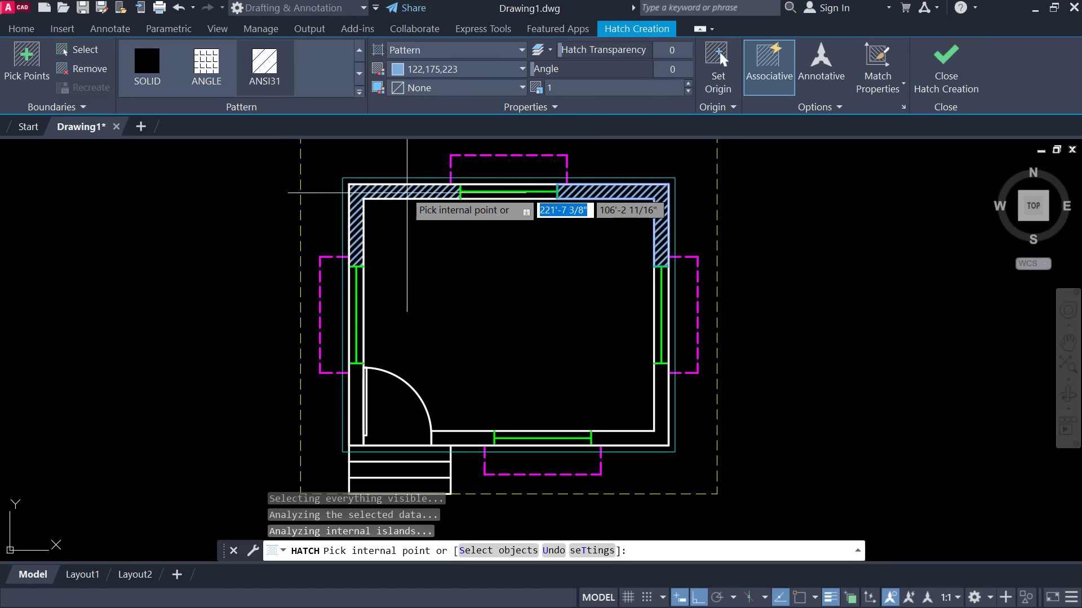
pyautogui.click(405, 193)
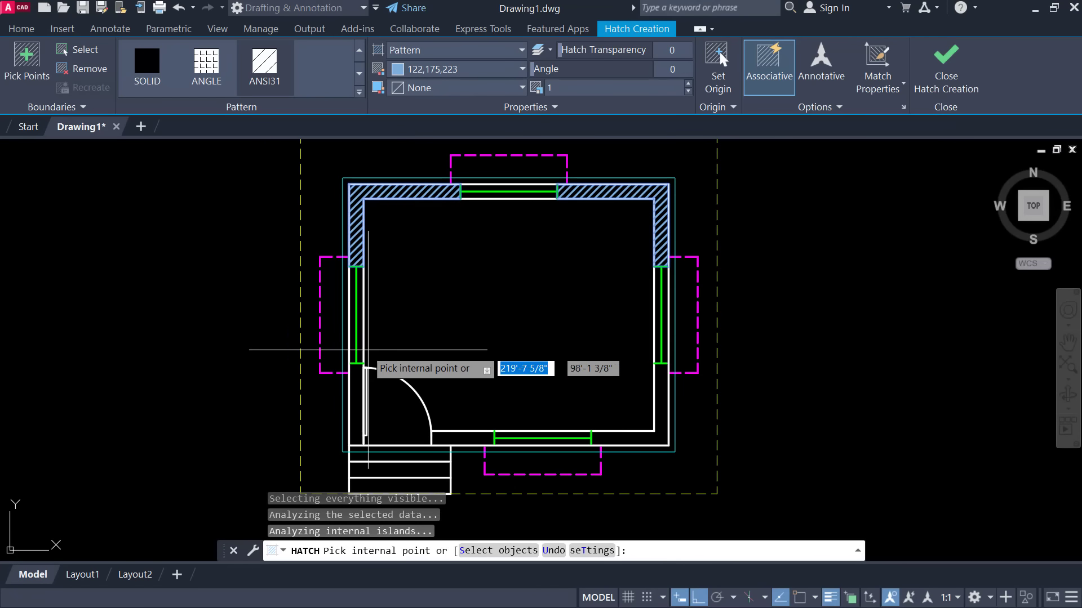
pyautogui.click(357, 388)
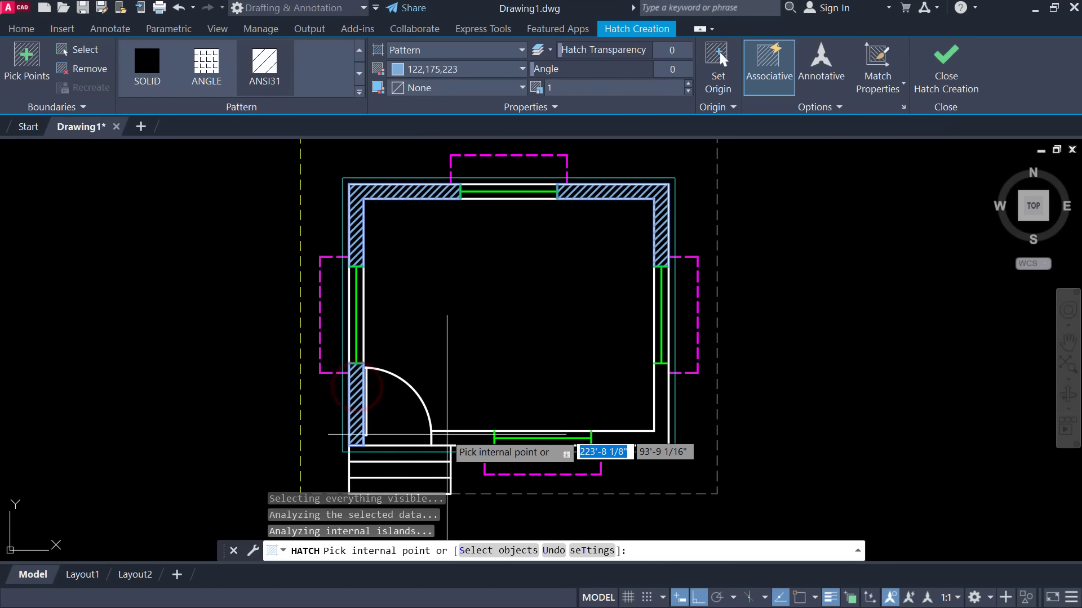
pyautogui.click(450, 438)
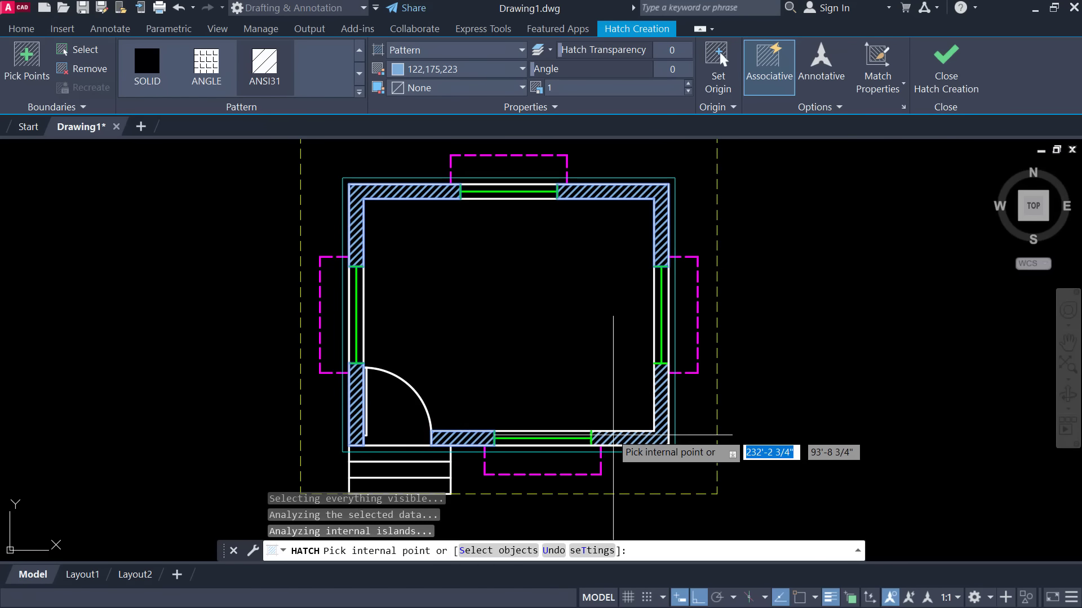
pyautogui.click(615, 438)
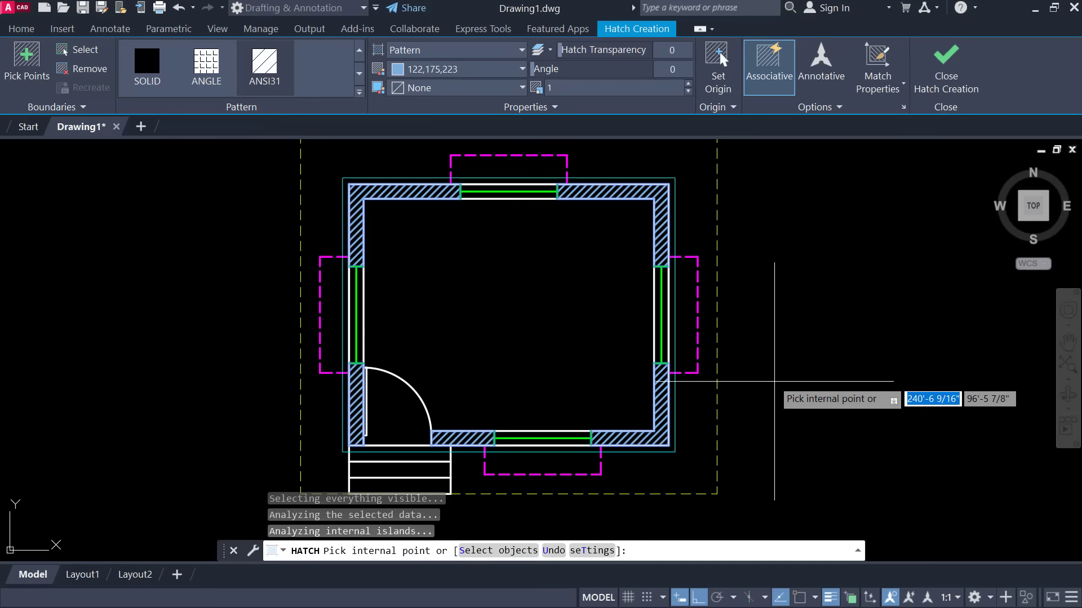
pyautogui.scroll(2, 563, 203)
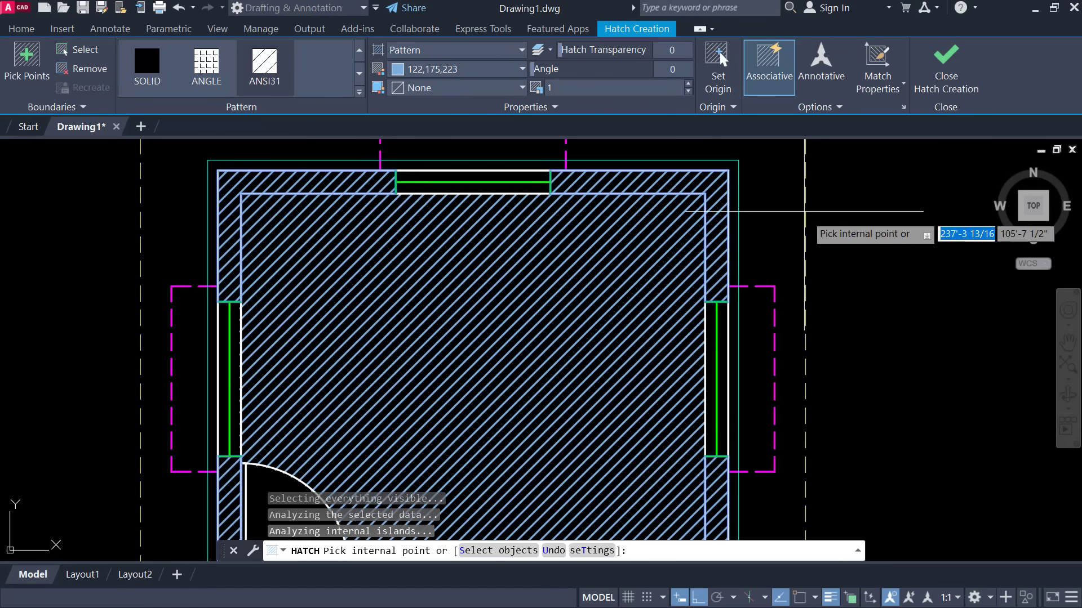
pyautogui.scroll(-2, 789, 270)
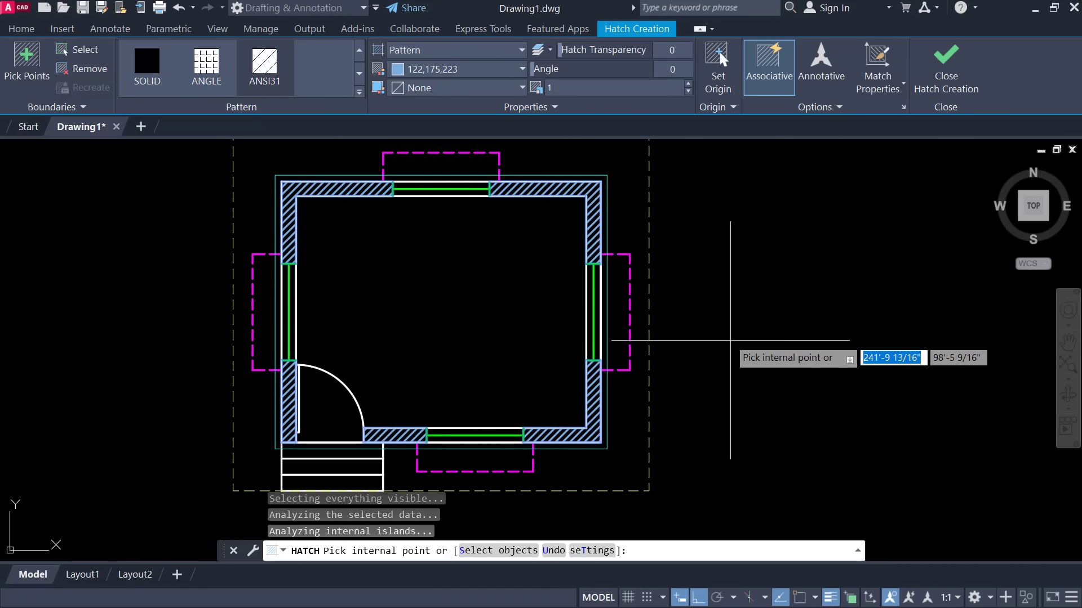
pyautogui.scroll(1, 755, 374)
pyautogui.scroll(-1, 757, 348)
pyautogui.moveTo(758, 348); pyautogui.dragTo(789, 356, button='middle')
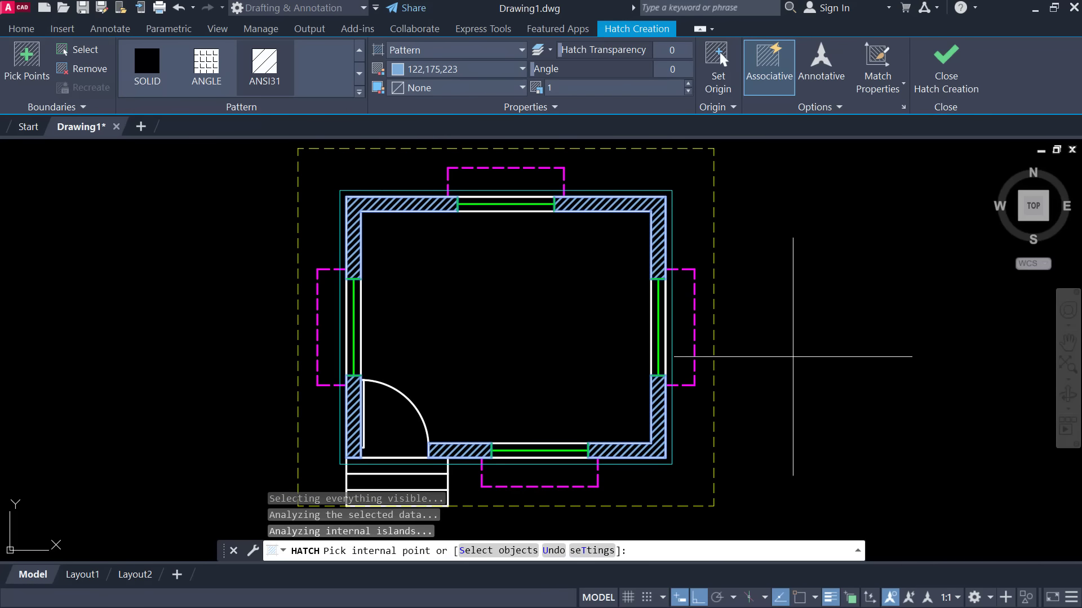
pyautogui.press('Escape')
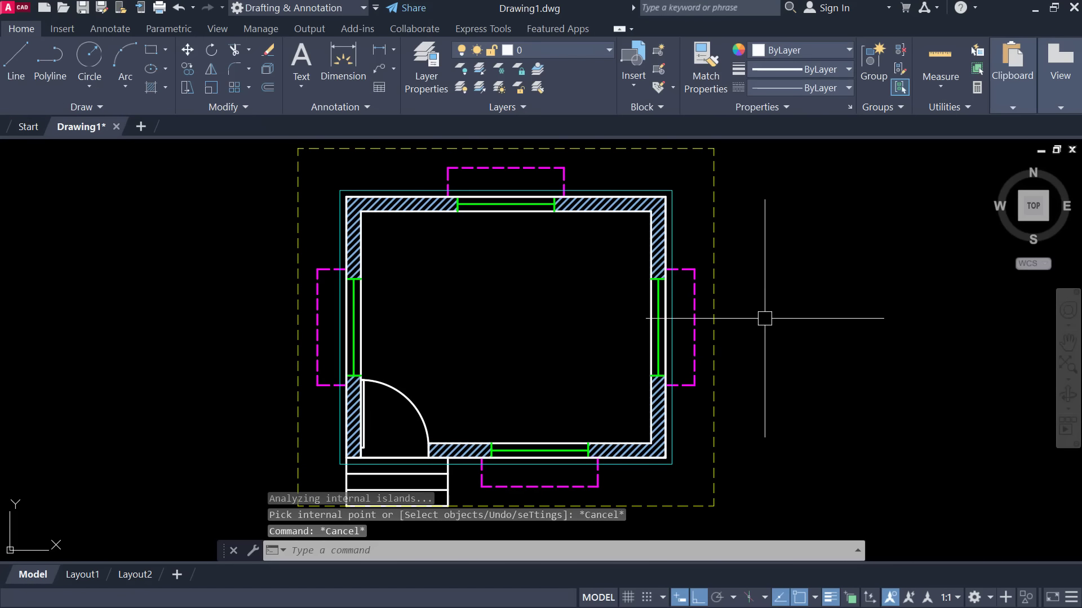
pyautogui.scroll(2, 689, 207)
# Set the wall hatch's lineweight to 0.09 mm in the Home tab Properties panel
pyautogui.click(648, 207)
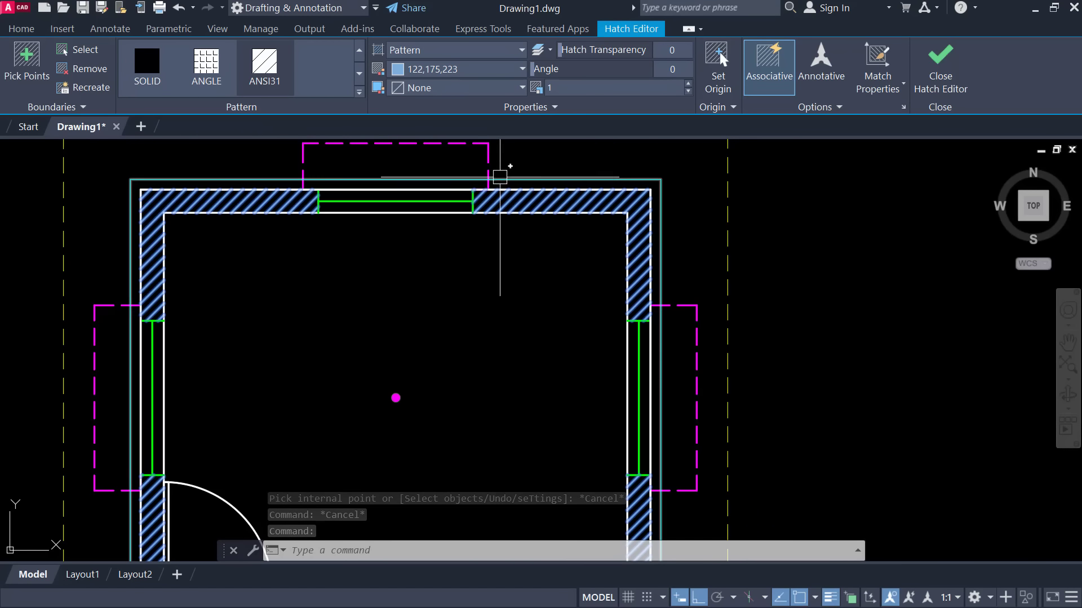
pyautogui.click(22, 29)
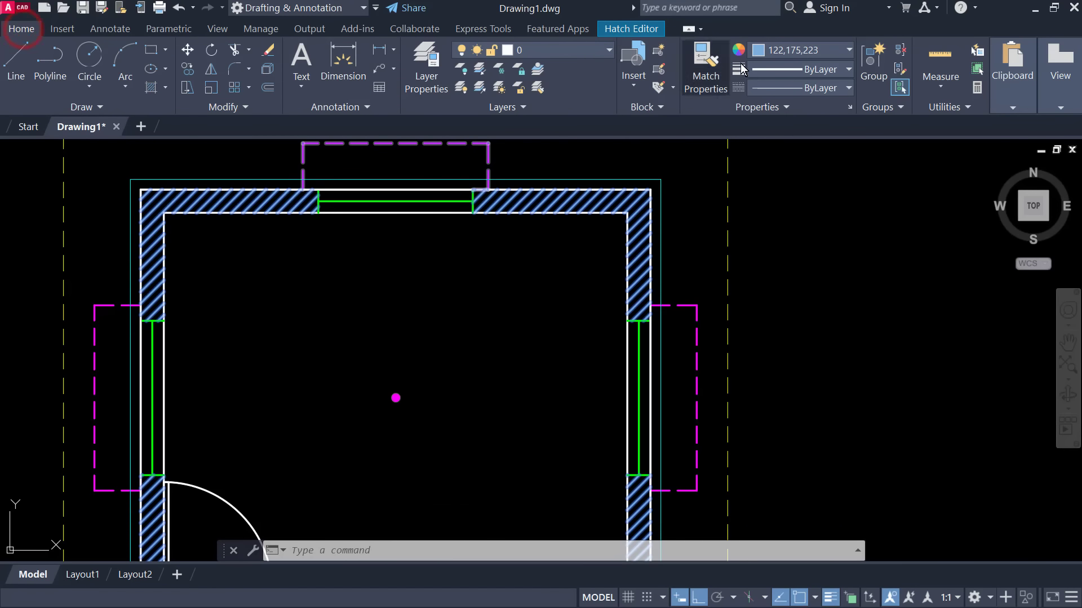
pyautogui.click(785, 68)
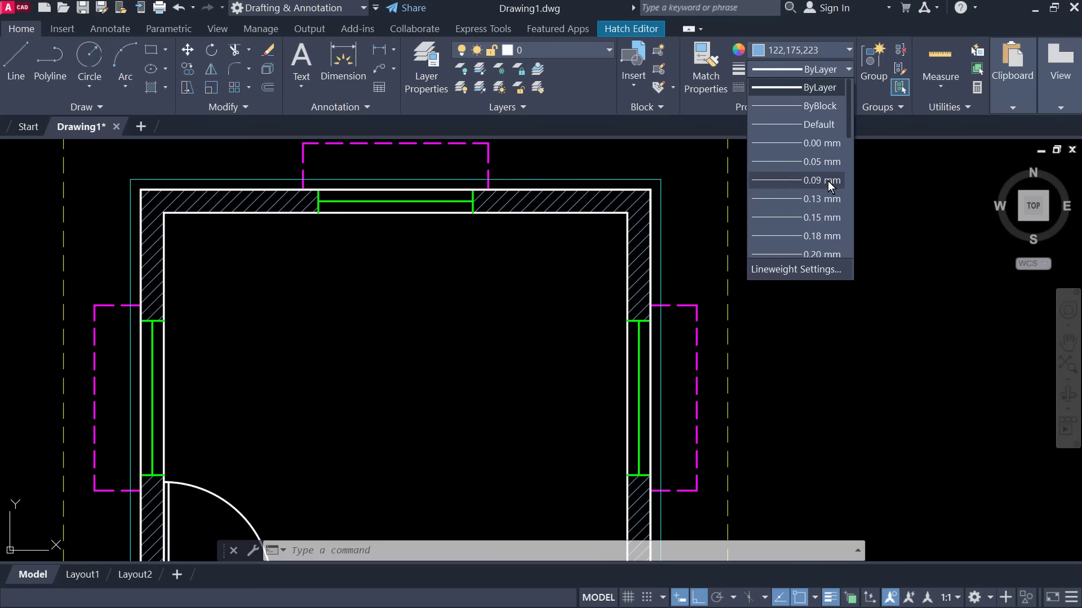
pyautogui.click(827, 181)
pyautogui.press('Escape')
# Zoom and pan to reframe the floor plan
pyautogui.scroll(-4, 617, 220)
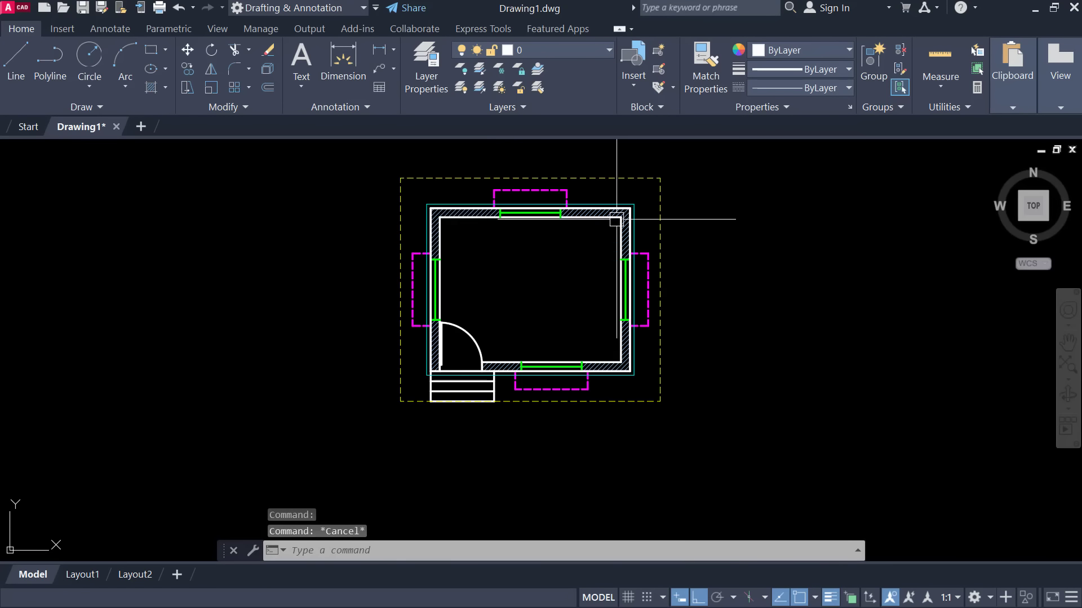
pyautogui.scroll(3, 671, 193)
pyautogui.scroll(1, 546, 231)
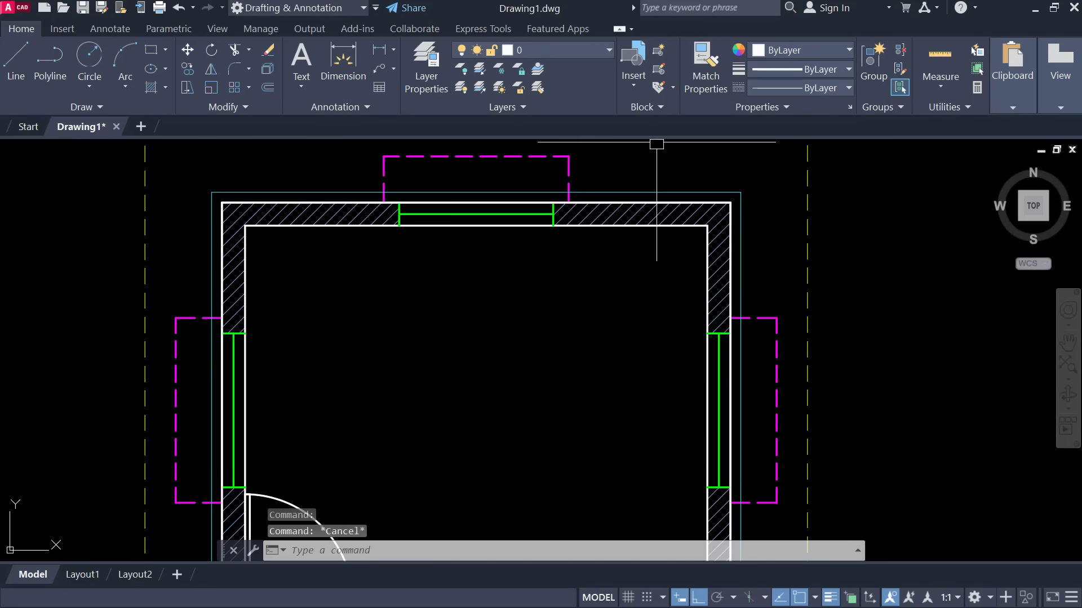
pyautogui.scroll(-2, 656, 169)
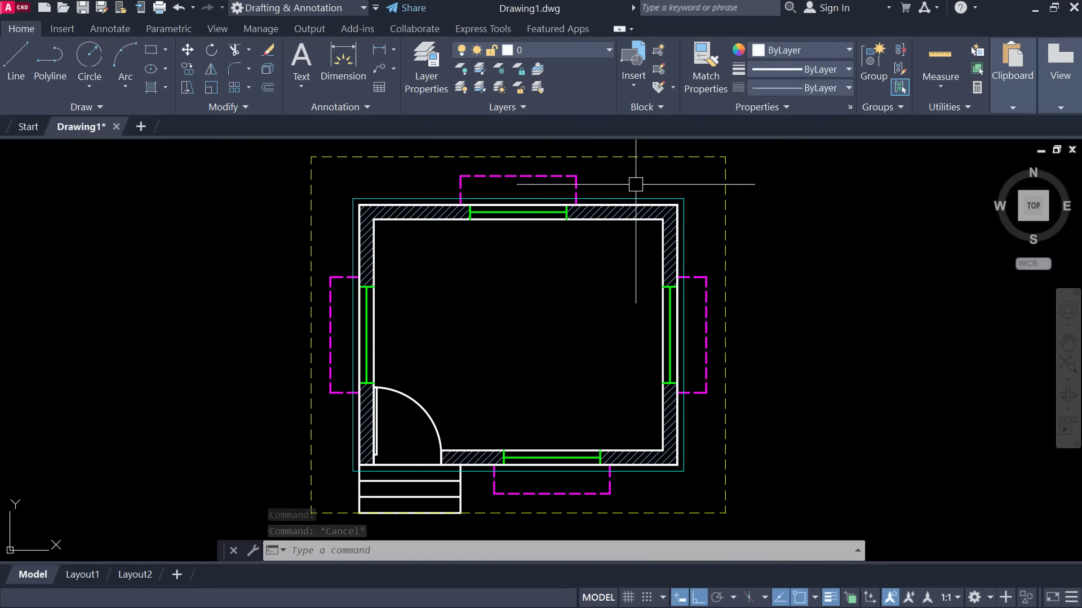
pyautogui.scroll(2, 642, 198)
pyautogui.scroll(-2, 664, 229)
pyautogui.moveTo(637, 244)
pyautogui.mouseDown(button='middle')
pyautogui.moveTo(623, 184)
pyautogui.moveTo(623, 230)
pyautogui.mouseUp(button='middle')
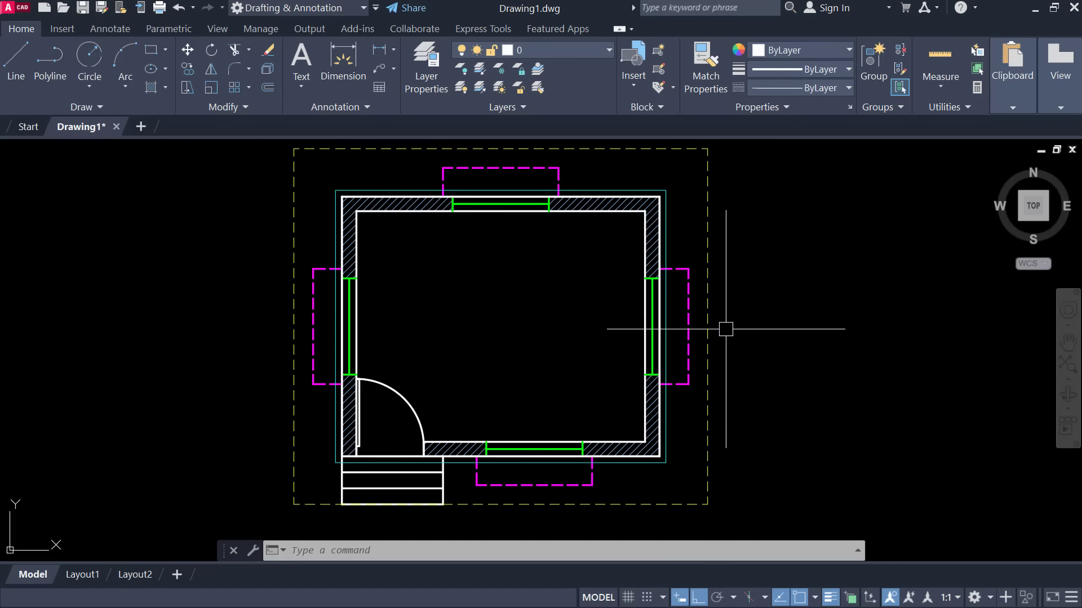
pyautogui.scroll(-2, 666, 387)
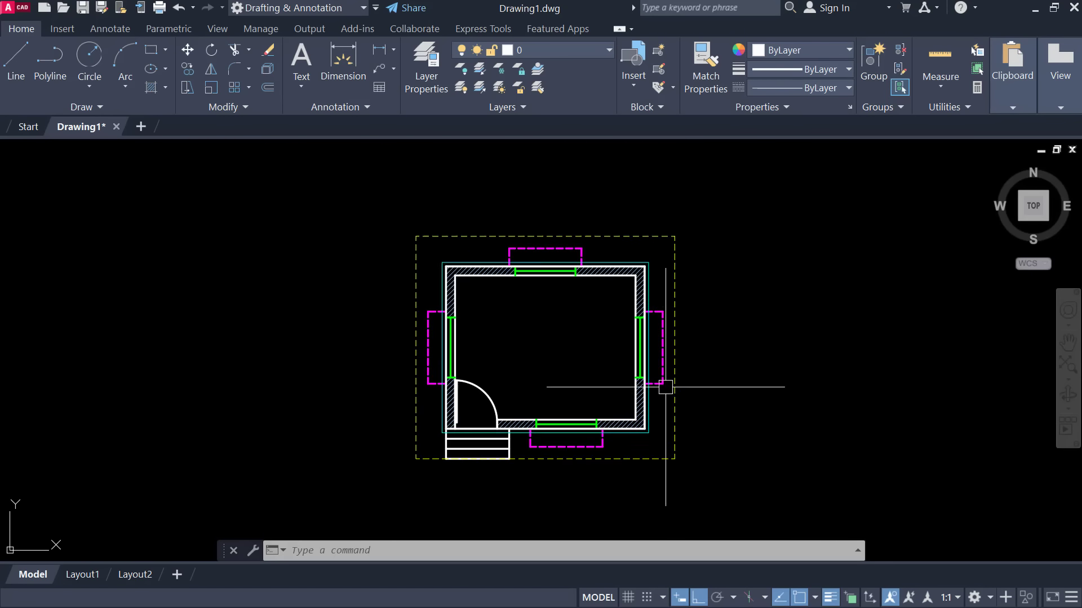
pyautogui.moveTo(665, 388)
pyautogui.mouseDown(button='middle')
pyautogui.moveTo(555, 379)
pyautogui.moveTo(543, 404)
pyautogui.moveTo(557, 428)
pyautogui.mouseUp(button='middle')
pyautogui.scroll(2, 536, 399)
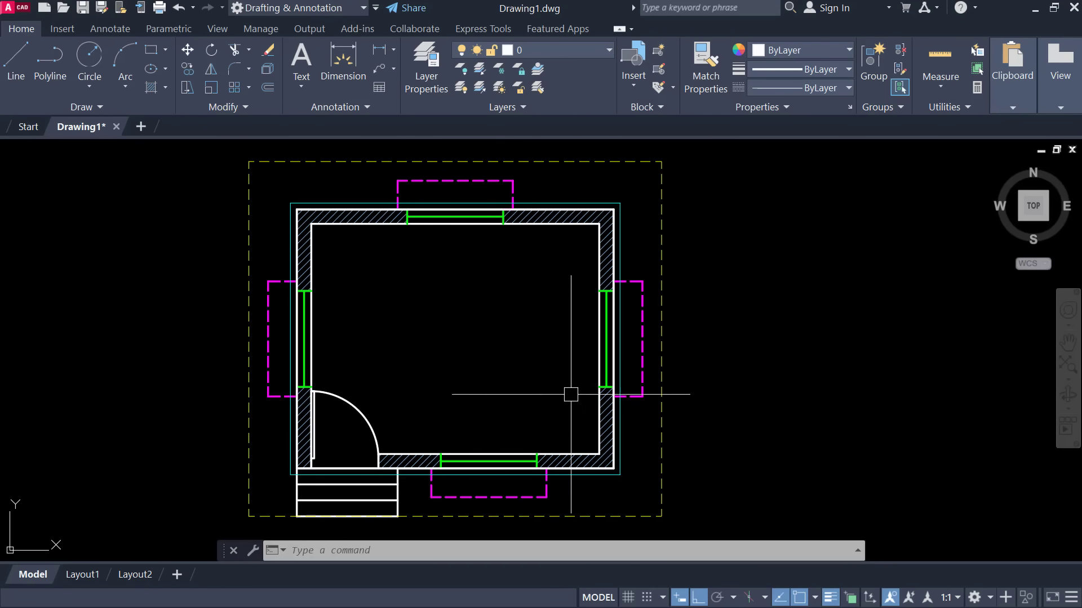
pyautogui.scroll(-2, 570, 395)
pyautogui.scroll(2, 516, 383)
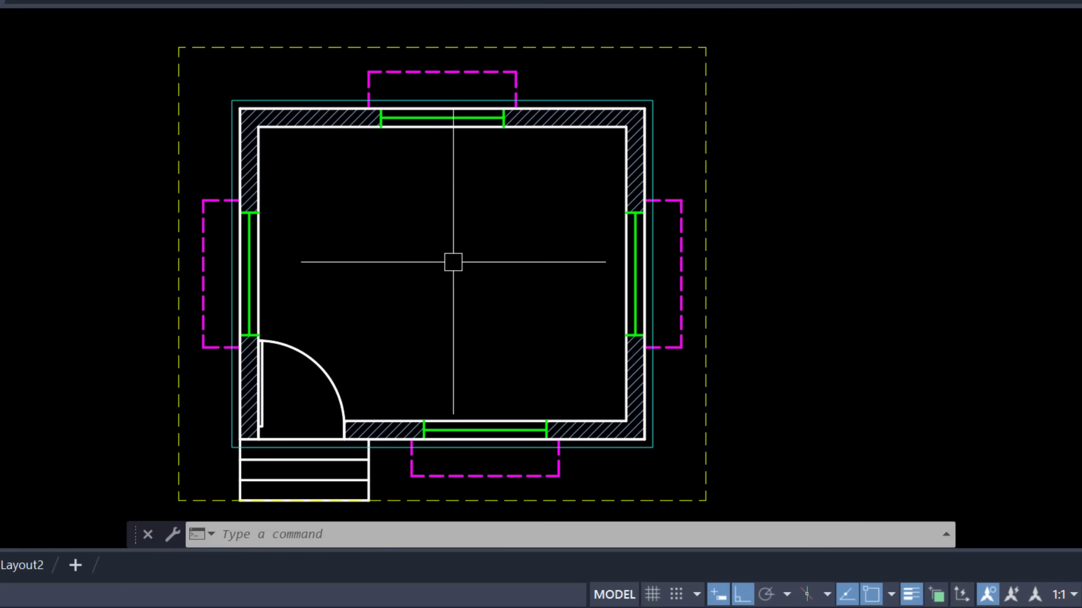
# Create an MTEXT box in the upper room and enter OFFICE over 15' x 12'
pyautogui.write('mt')
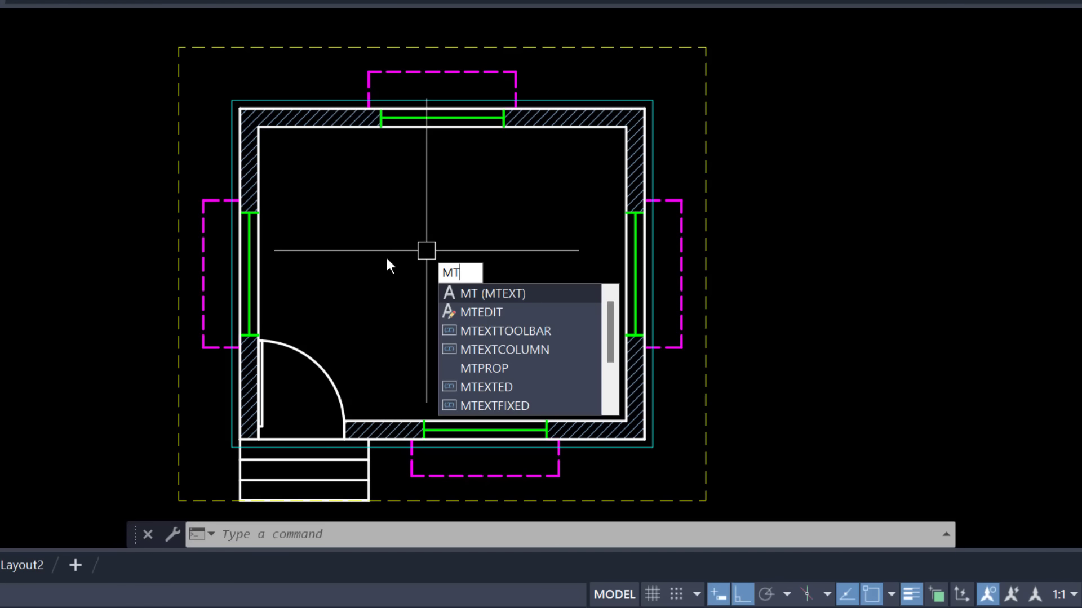
pyautogui.press('Escape')
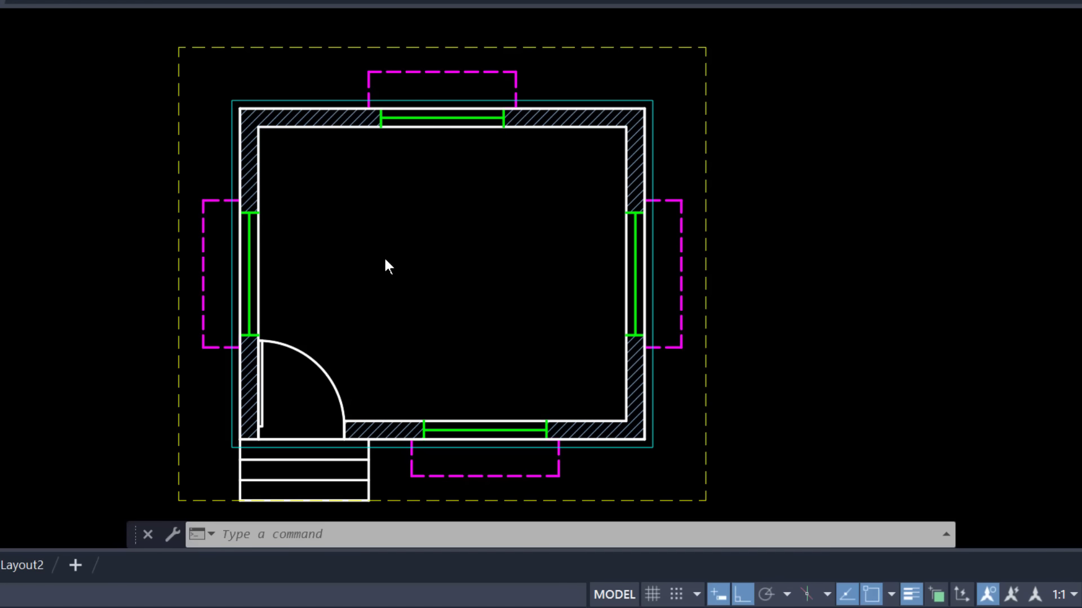
pyautogui.scroll(2, 427, 273)
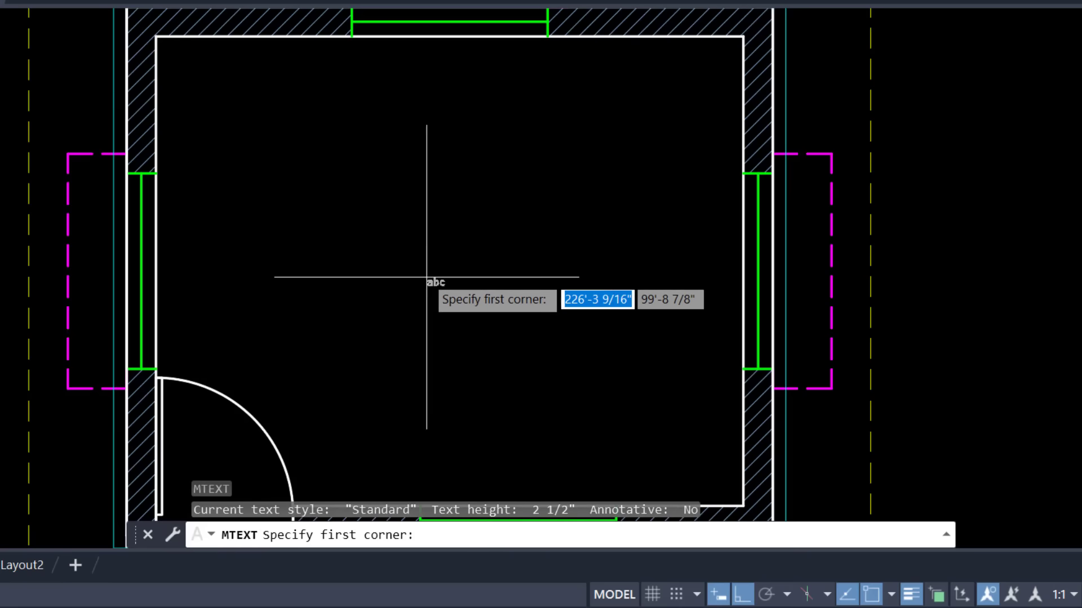
pyautogui.click(376, 238)
pyautogui.click(577, 367)
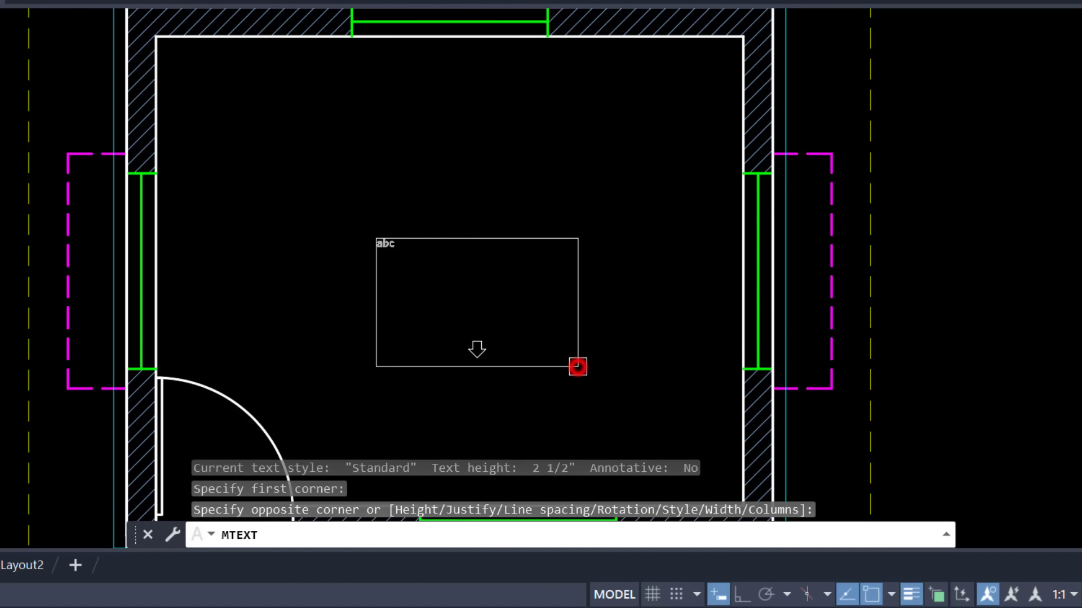
pyautogui.press('F8')
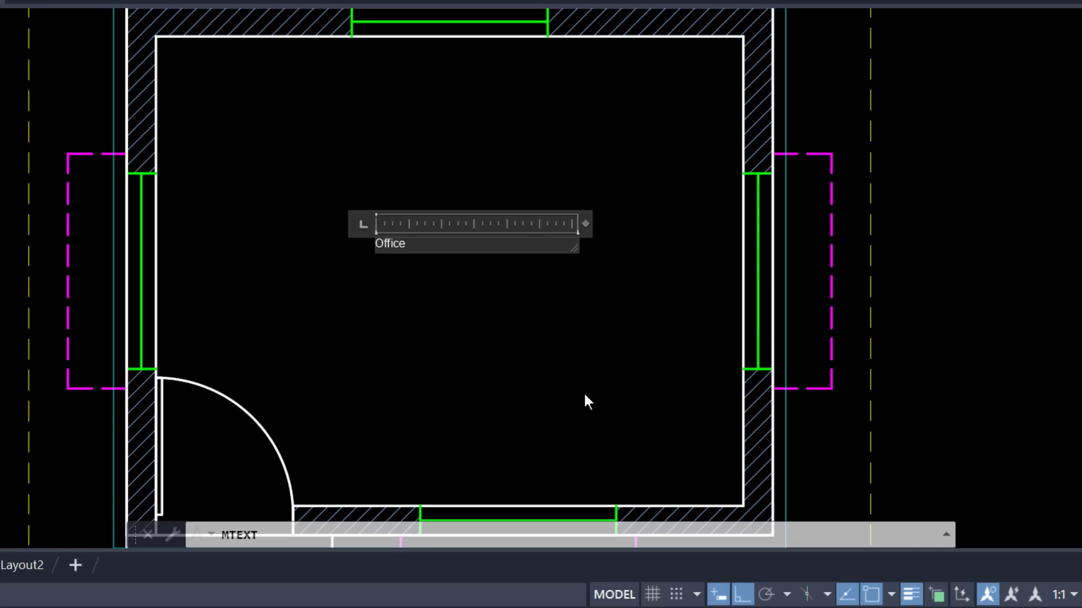
pyautogui.press('Return')
pyautogui.write("15' x 12'")
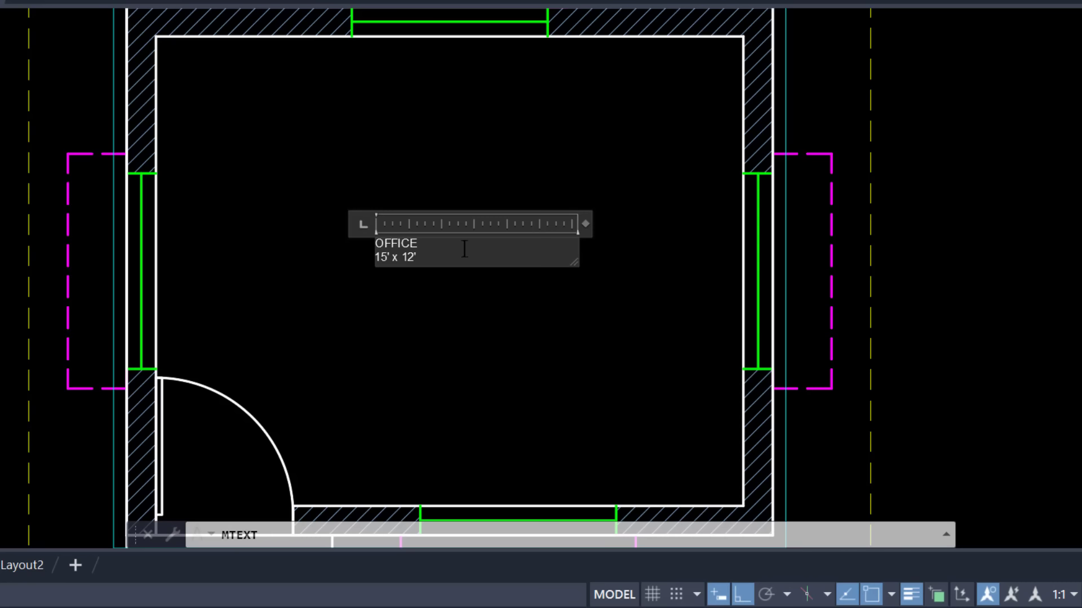
# Centre both label lines and set the text height to 7 inches
pyautogui.tripleClick(447, 267)
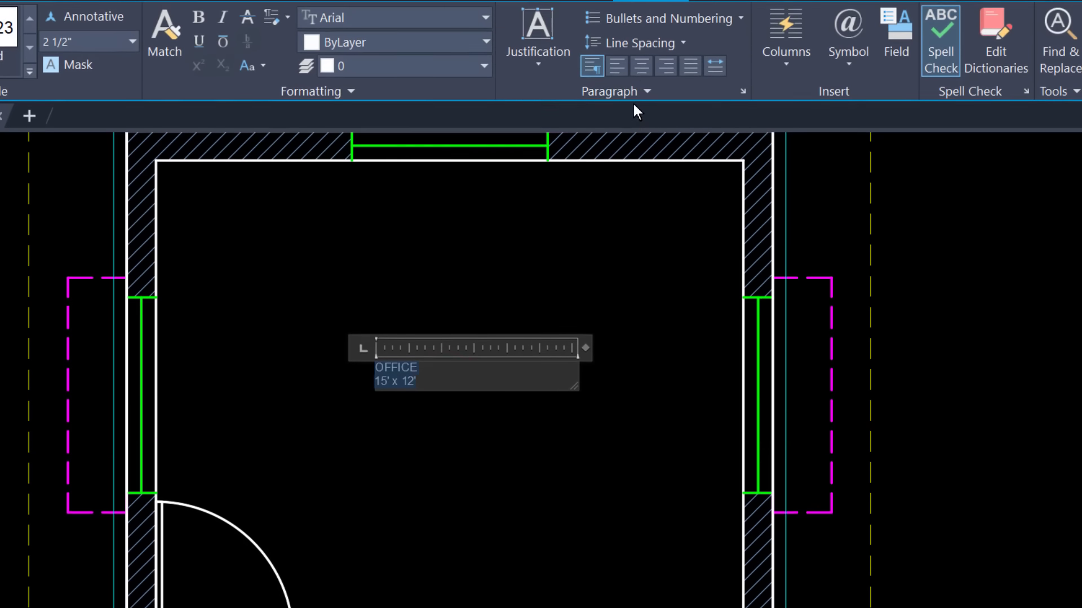
pyautogui.click(644, 114)
pyautogui.write("5'")
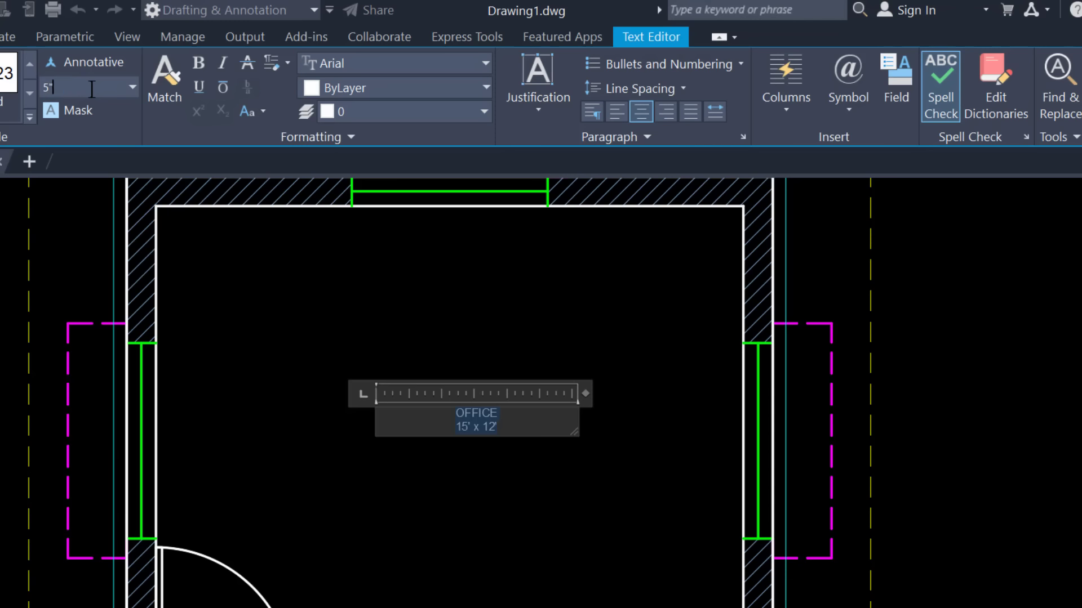
pyautogui.press('Return')
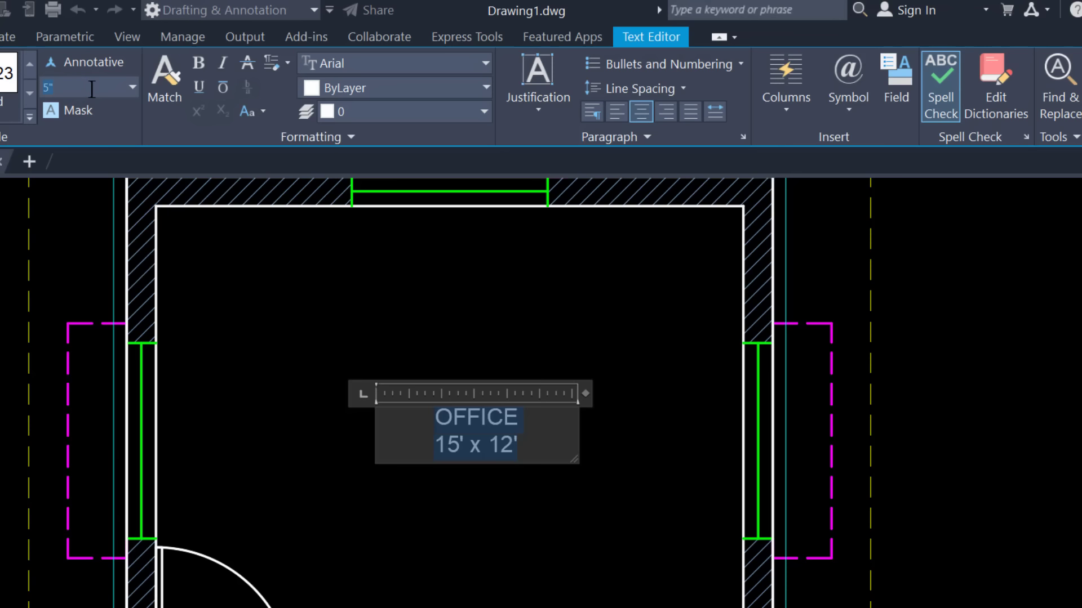
pyautogui.write('7')
pyautogui.press('Return')
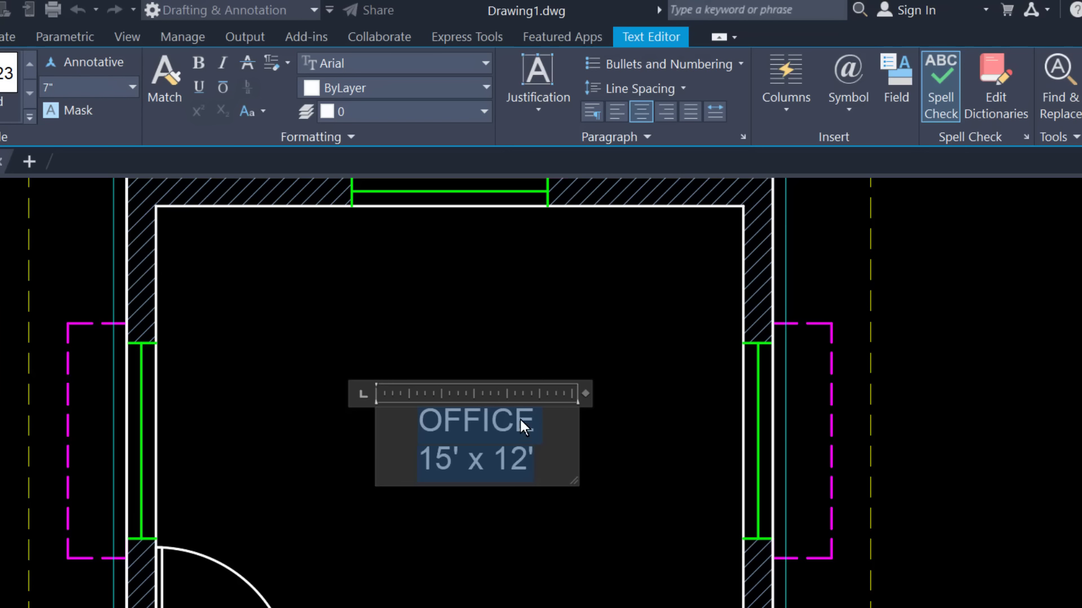
# Colour the label olive-yellow and close the text editor
pyautogui.click(430, 90)
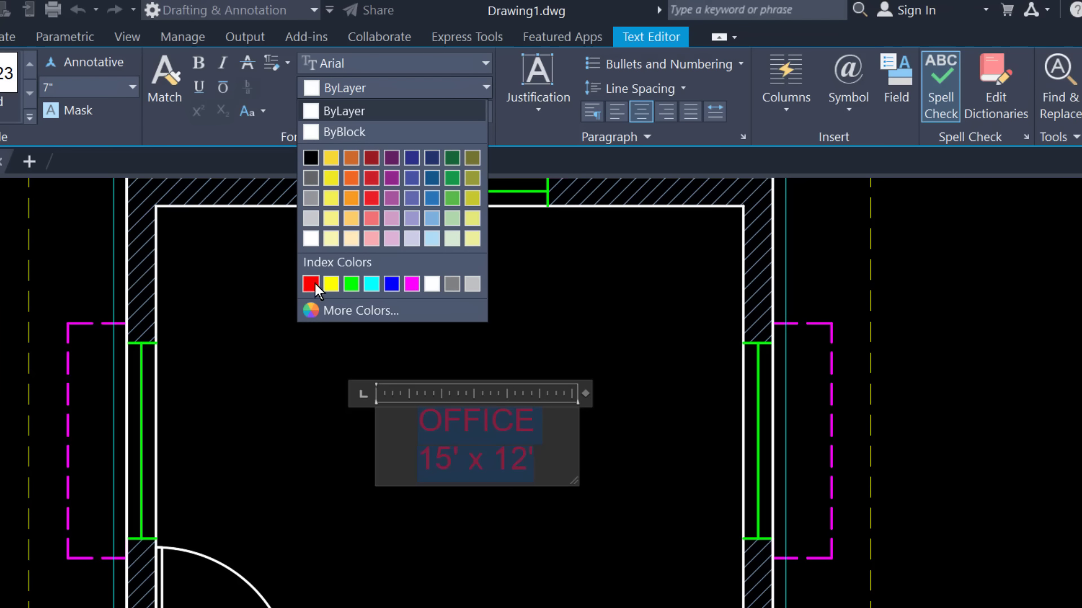
pyautogui.click(395, 240)
pyautogui.click(444, 88)
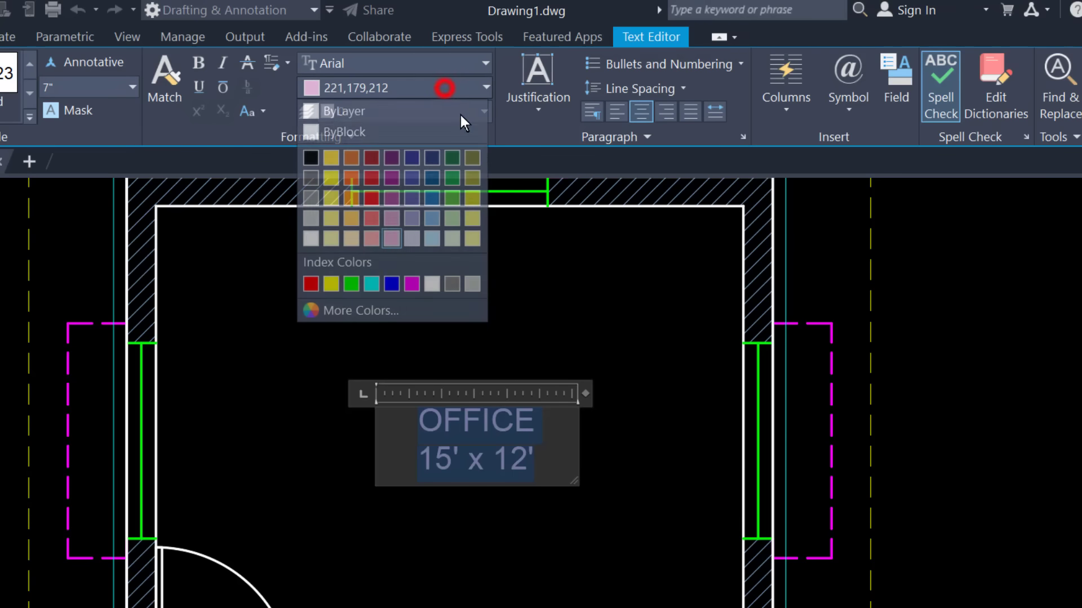
pyautogui.click(465, 204)
pyautogui.click(635, 295)
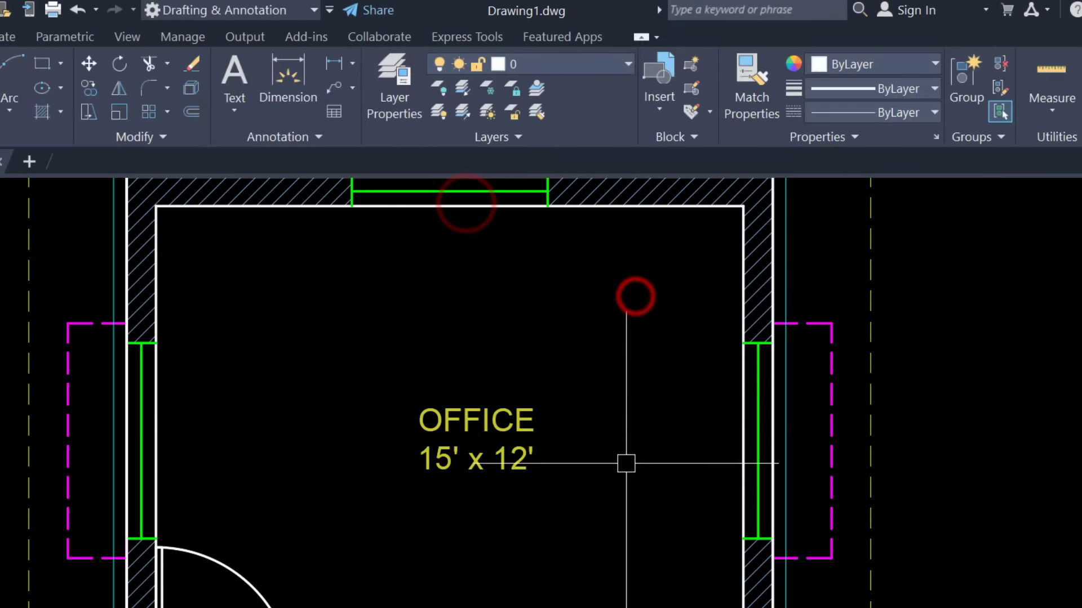
pyautogui.scroll(-2, 490, 364)
pyautogui.scroll(-2, 485, 391)
pyautogui.scroll(2, 482, 403)
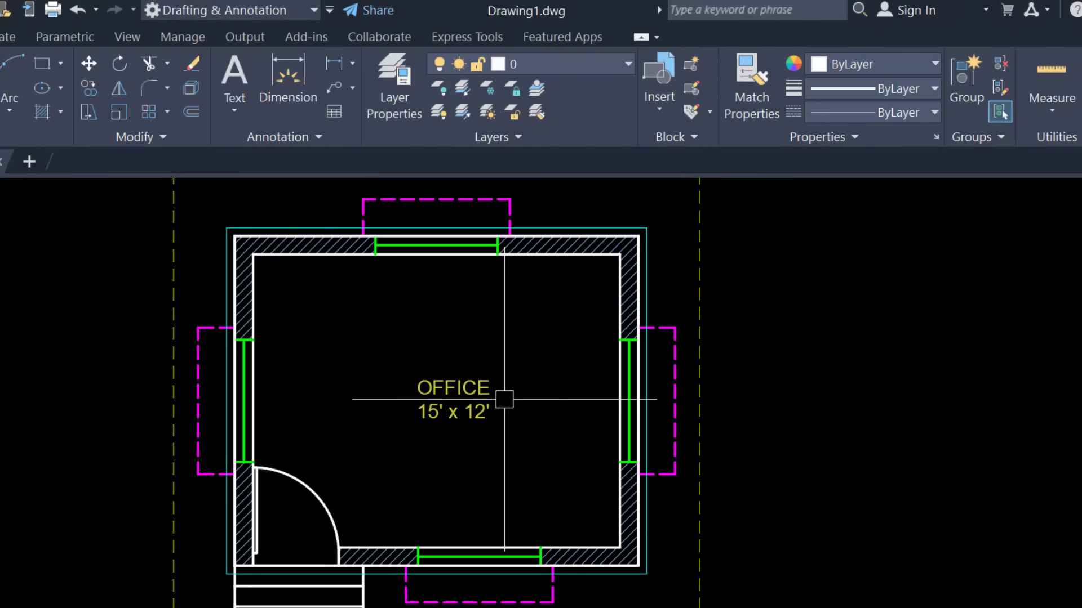
pyautogui.scroll(2, 197, 407)
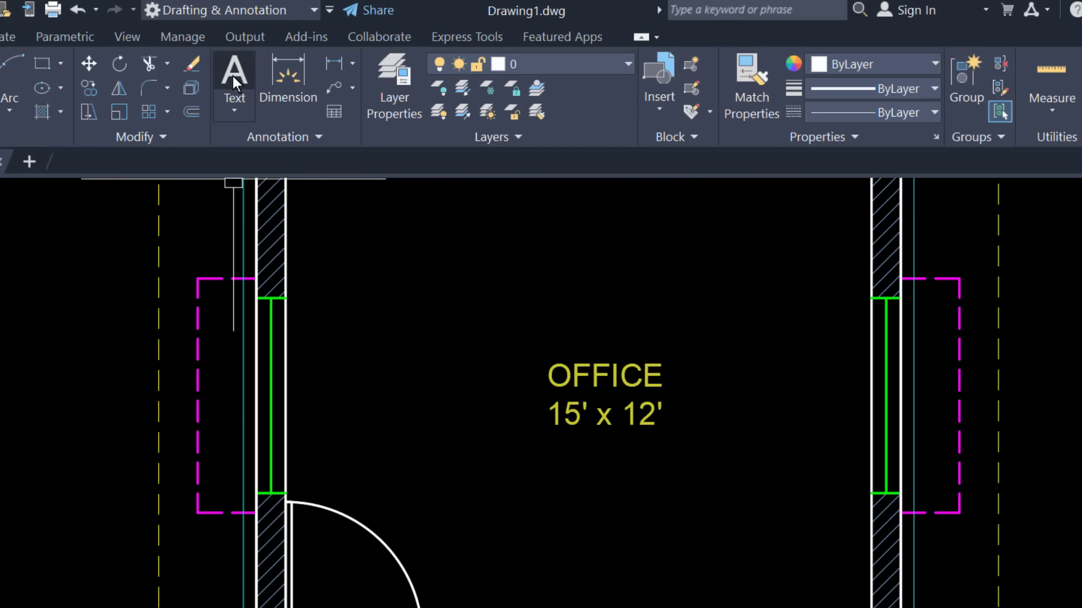
# Create a multiline text 'W' in a box beside the left wall using MT
pyautogui.write('mt')
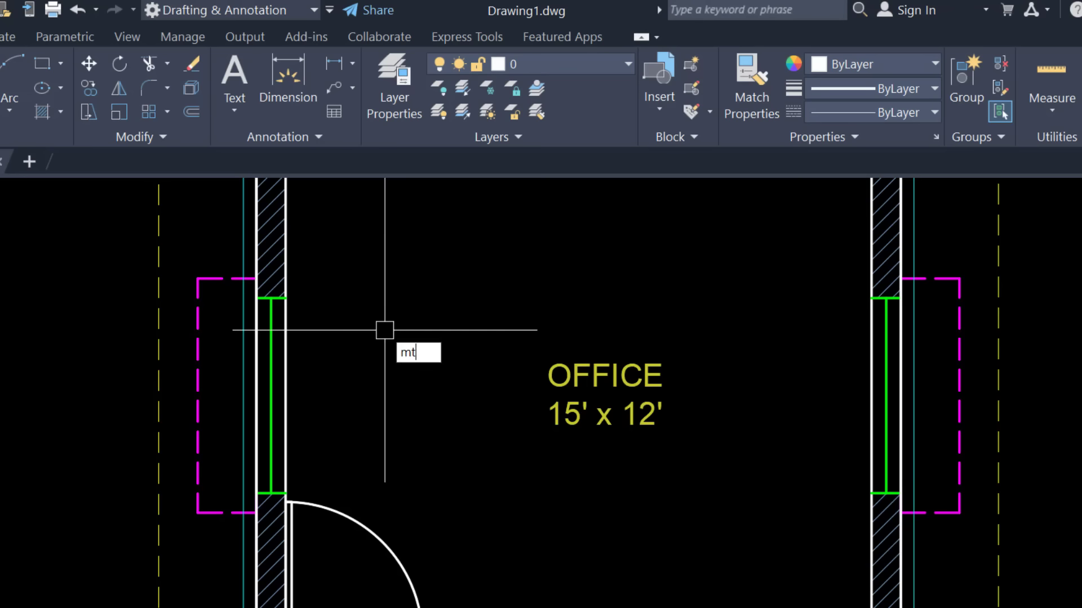
pyautogui.press('Return')
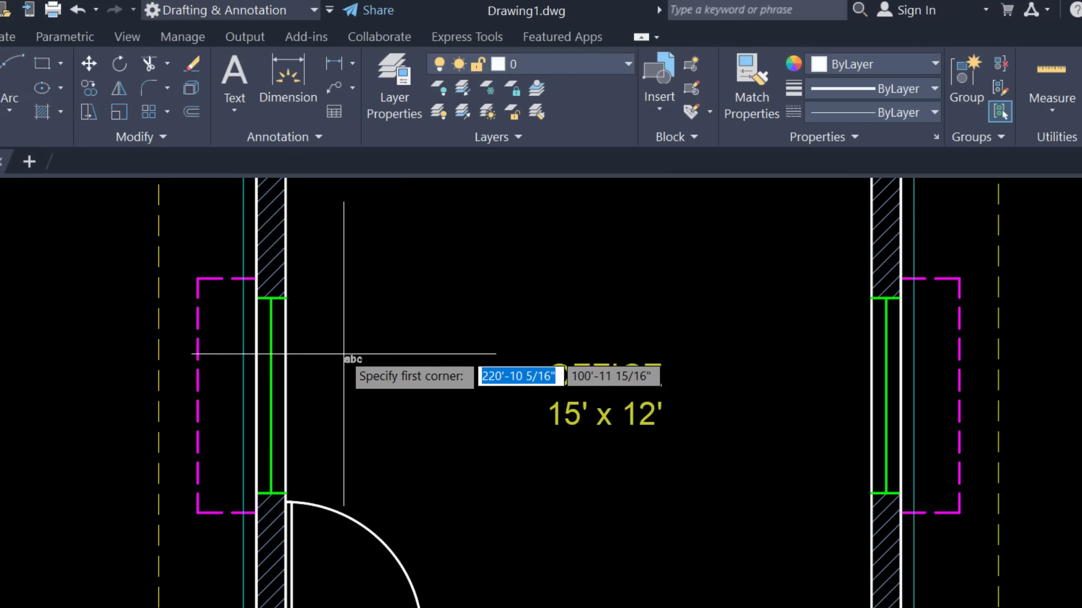
pyautogui.scroll(4, 222, 366)
pyautogui.click(194, 355)
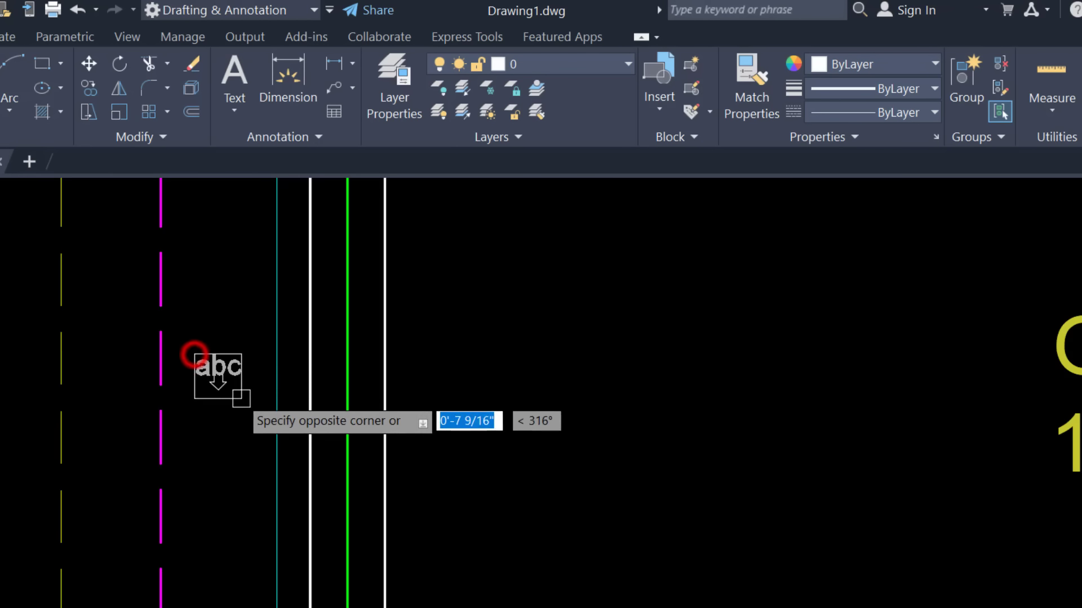
pyautogui.click(266, 425)
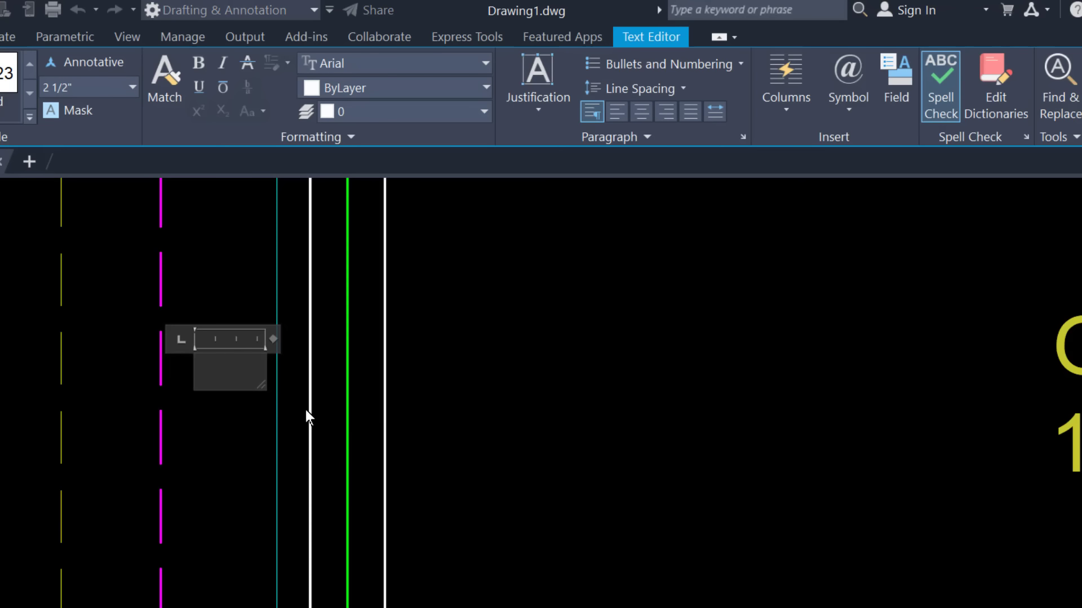
pyautogui.write('W')
pyautogui.click(597, 336)
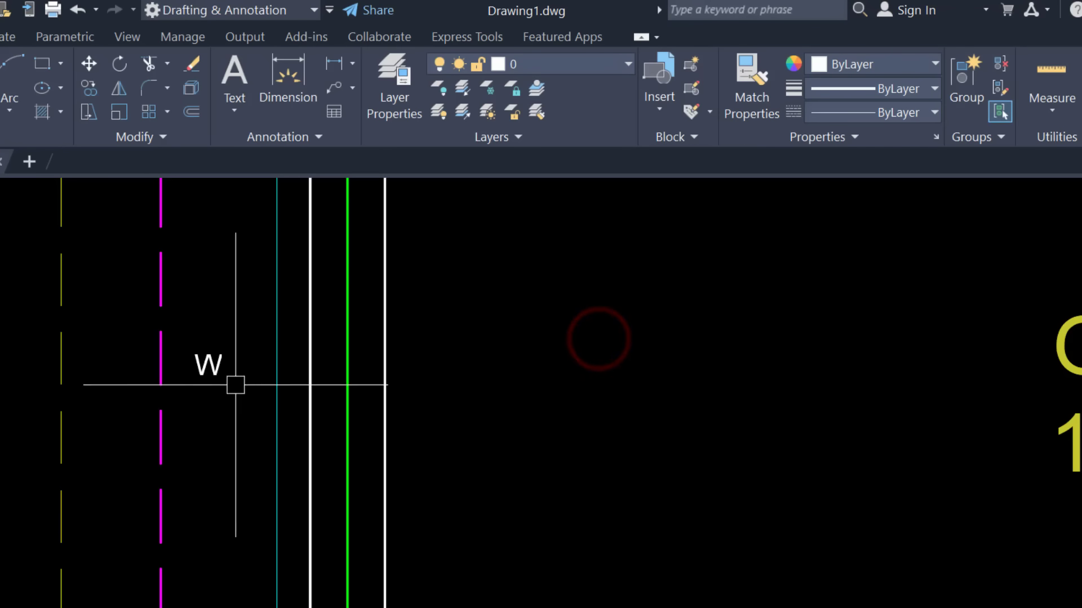
pyautogui.scroll(-4, 235, 385)
pyautogui.scroll(3, 231, 381)
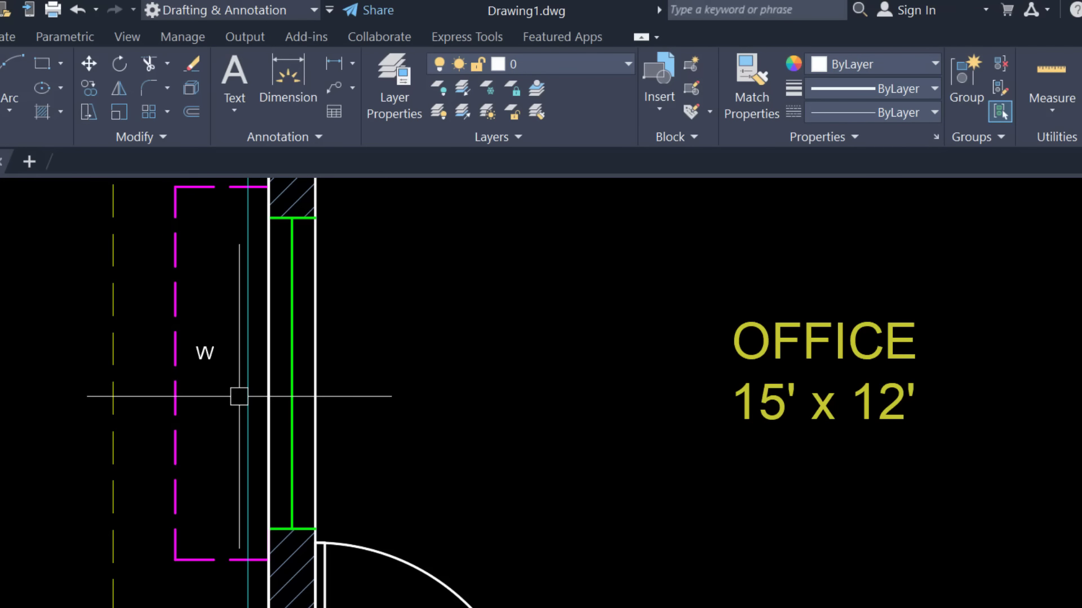
pyautogui.scroll(2, 201, 365)
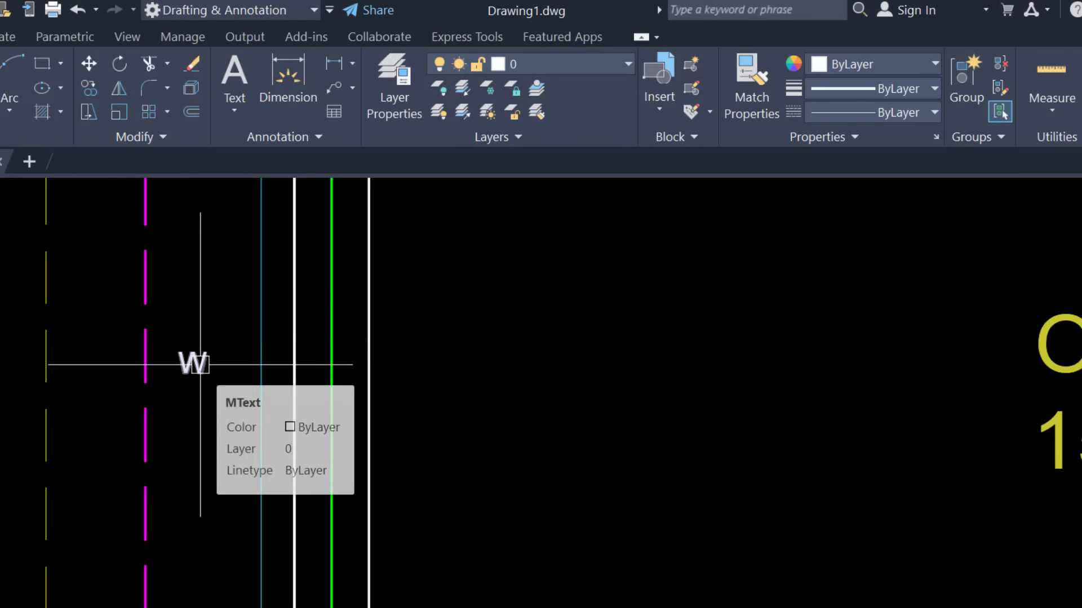
# Set the W text height to 5 inches
pyautogui.doubleClick(198, 364)
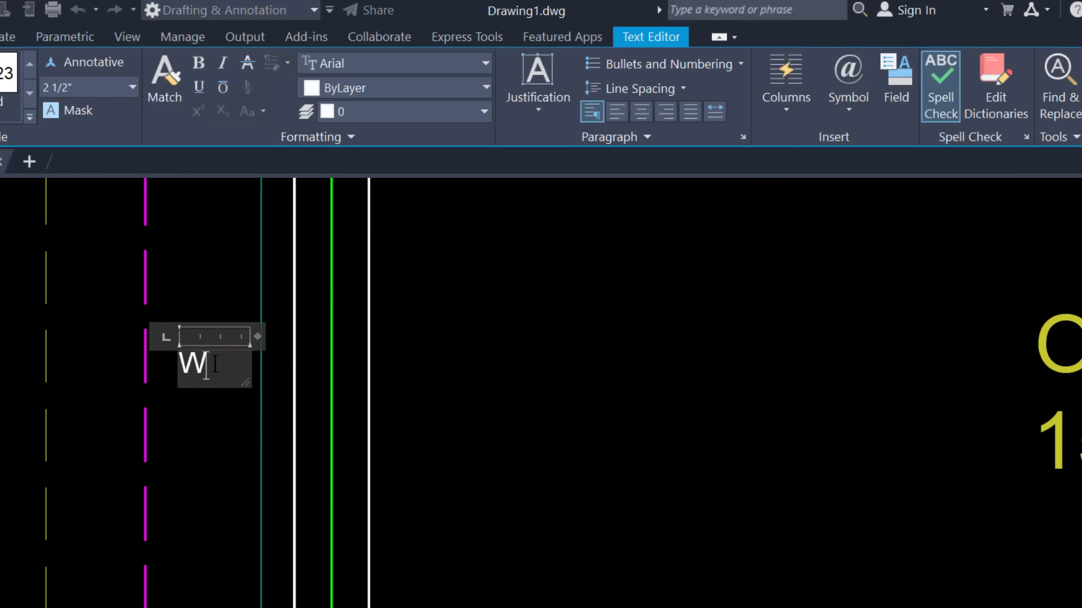
pyautogui.doubleClick(216, 363)
pyautogui.write('5')
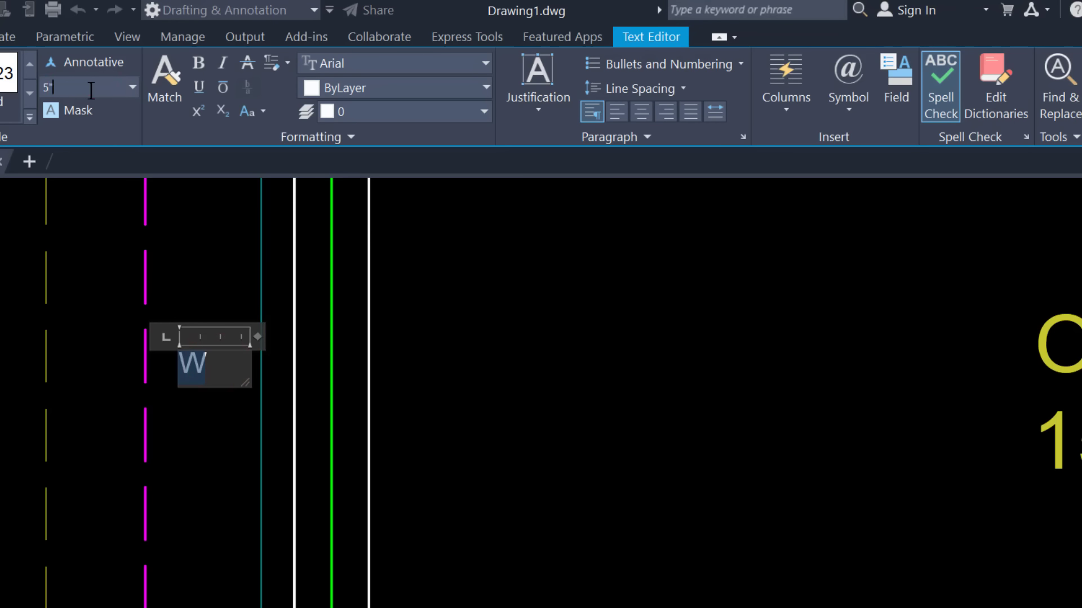
pyautogui.press('Return')
pyautogui.click(729, 262)
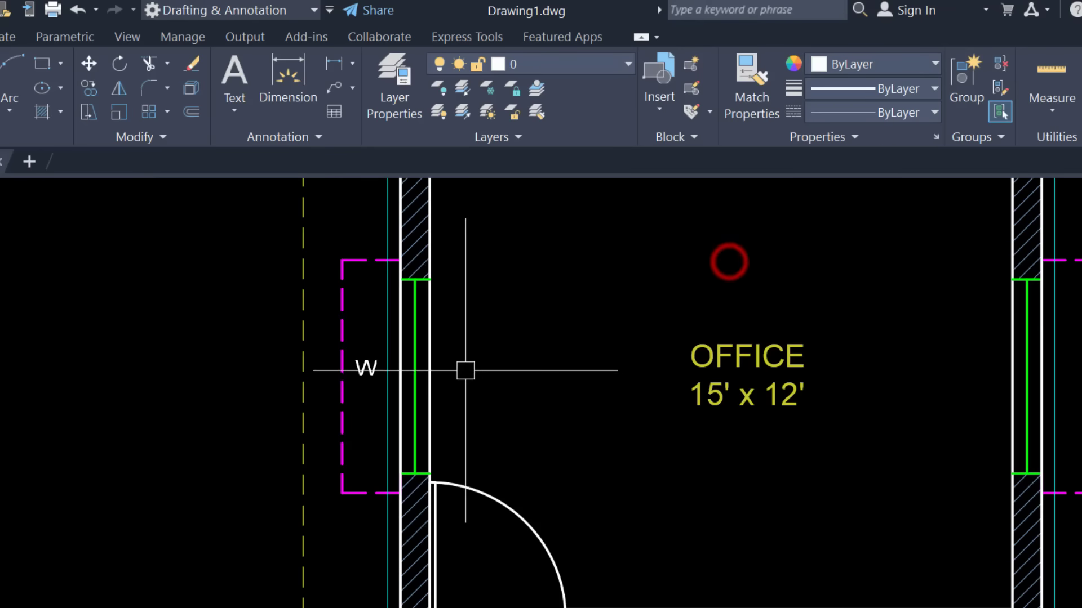
# Reopen the W label and check the font list without changing the font
pyautogui.scroll(2, 403, 394)
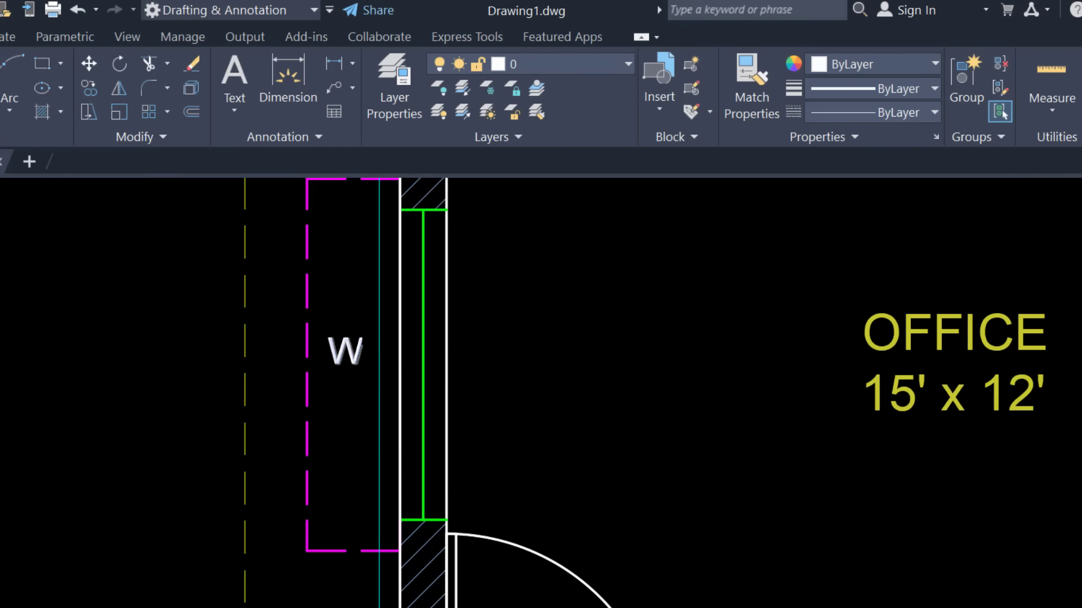
pyautogui.scroll(2, 344, 351)
pyautogui.click(353, 355)
pyautogui.doubleClick(353, 355)
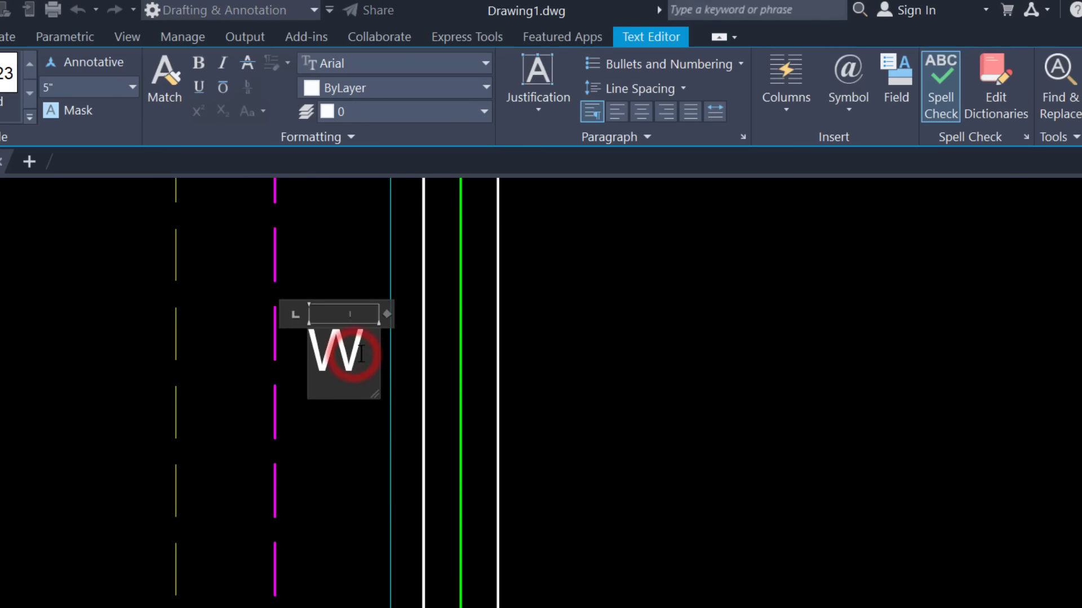
pyautogui.click(377, 59)
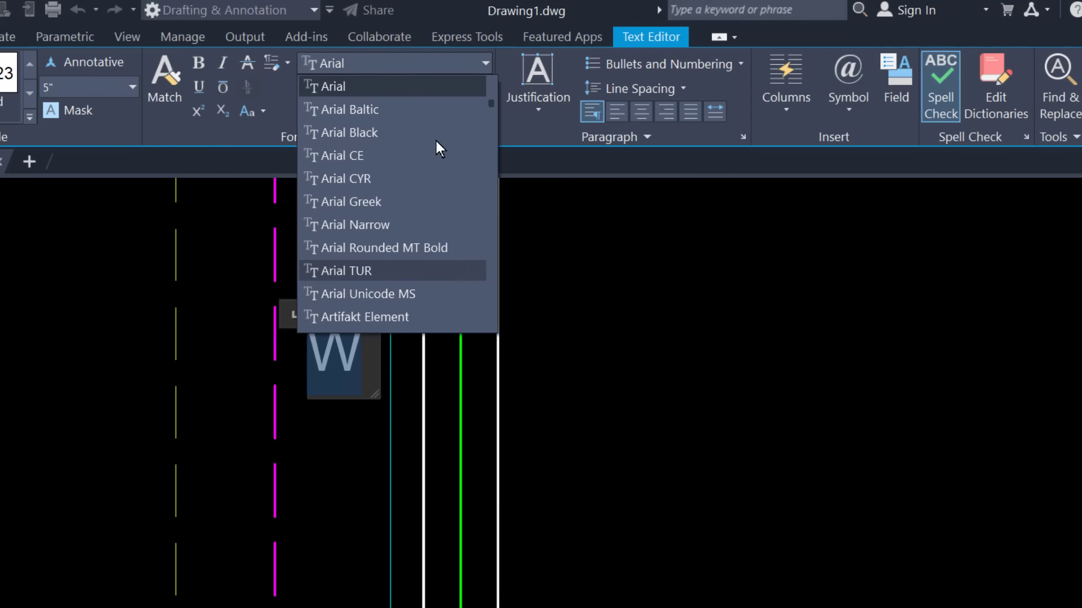
pyautogui.click(454, 60)
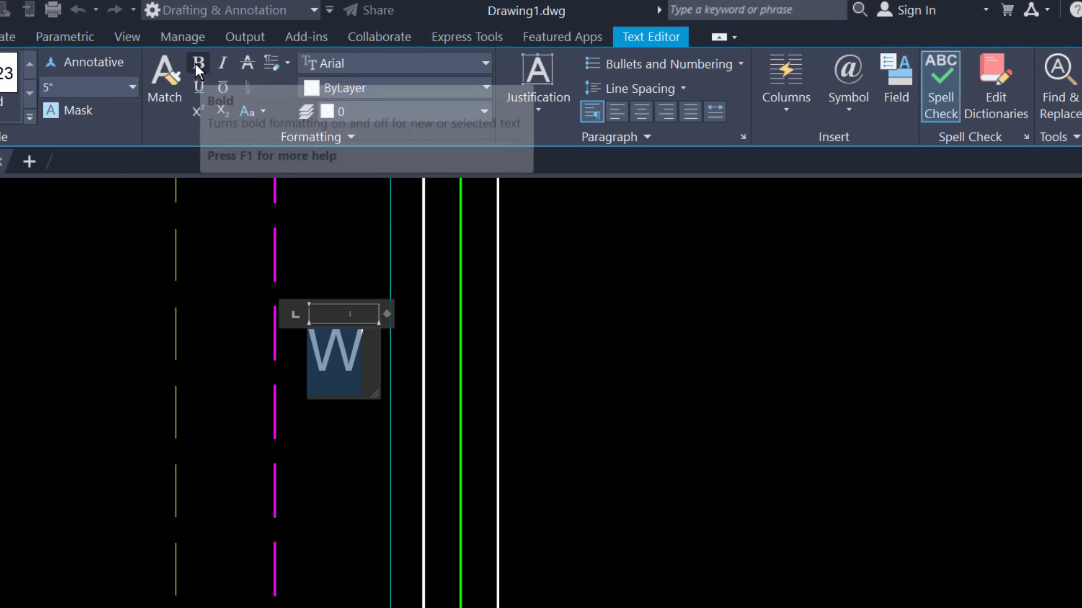
pyautogui.click(703, 404)
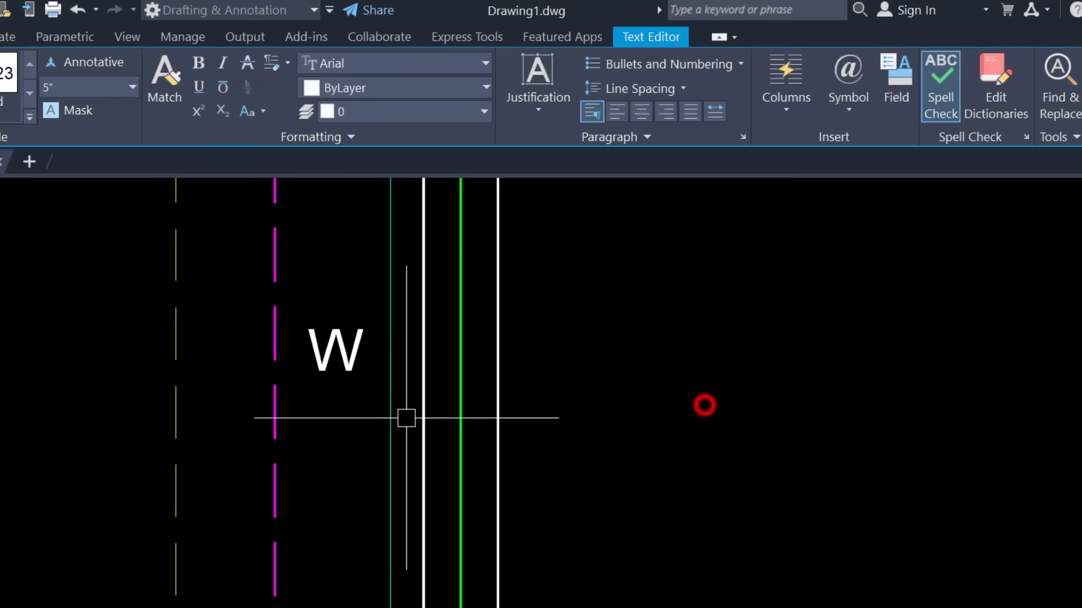
# Move the W label inside the left window's dashed magenta outline
pyautogui.scroll(2, 352, 399)
pyautogui.scroll(-2, 353, 398)
pyautogui.scroll(2, 362, 393)
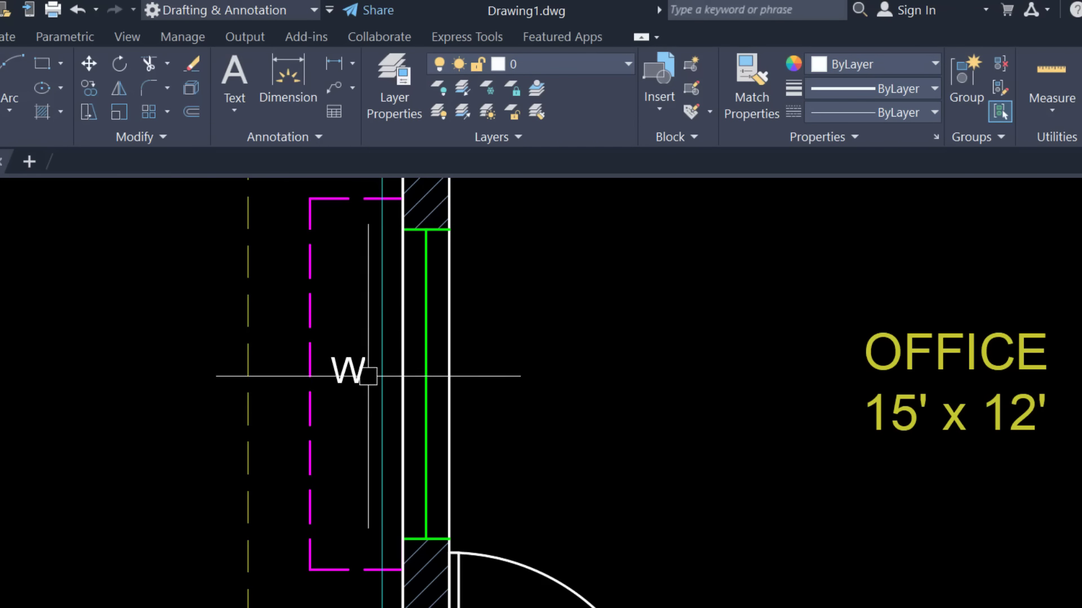
pyautogui.click(359, 387)
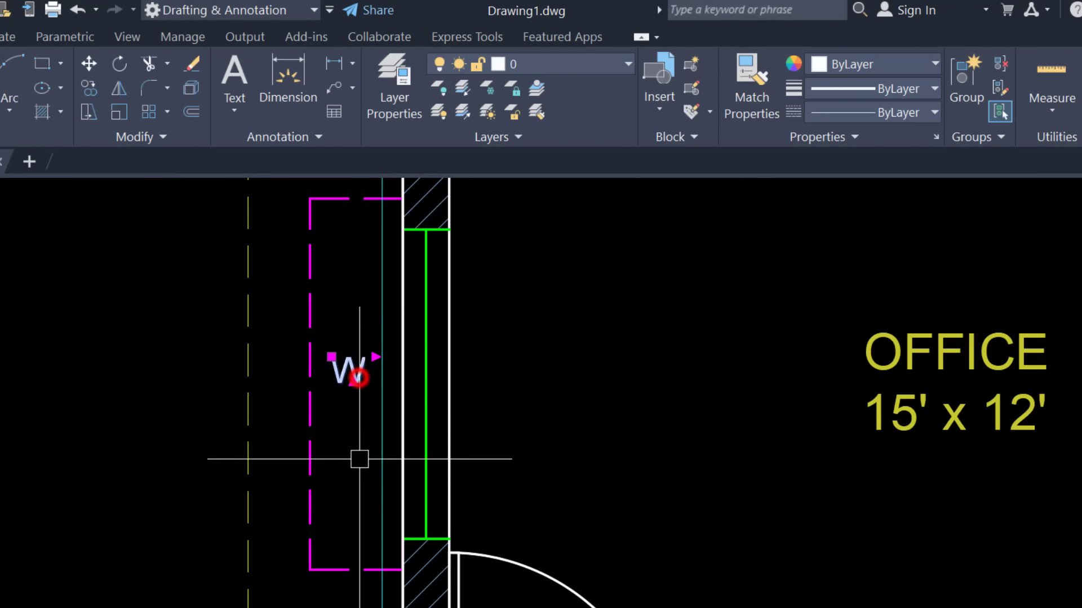
pyautogui.moveTo(360, 372)
pyautogui.mouseDown()
pyautogui.moveTo(361, 386)
pyautogui.moveTo(717, 343)
pyautogui.moveTo(382, 414)
pyautogui.mouseUp()
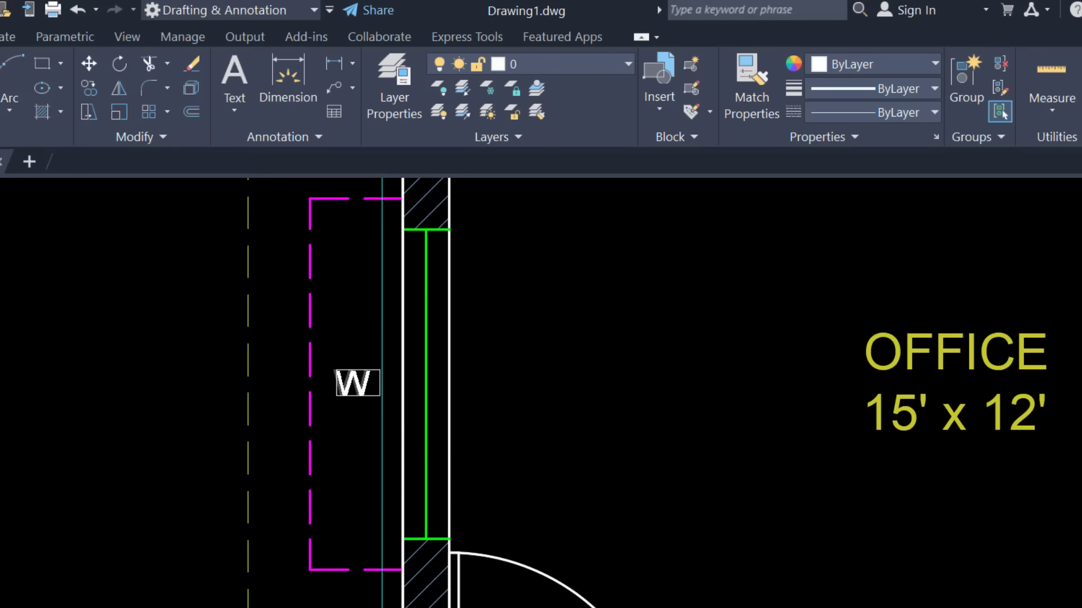
pyautogui.scroll(-3, 358, 383)
# Place the W label beside the left window and make it orange
pyautogui.moveTo(358, 383); pyautogui.dragTo(300, 389)
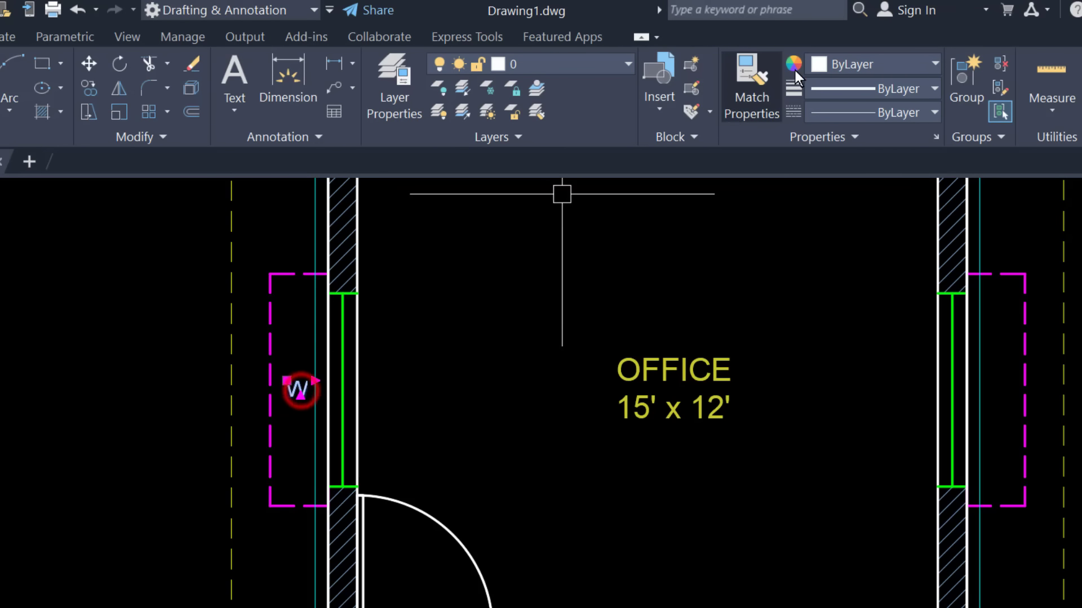
pyautogui.click(834, 66)
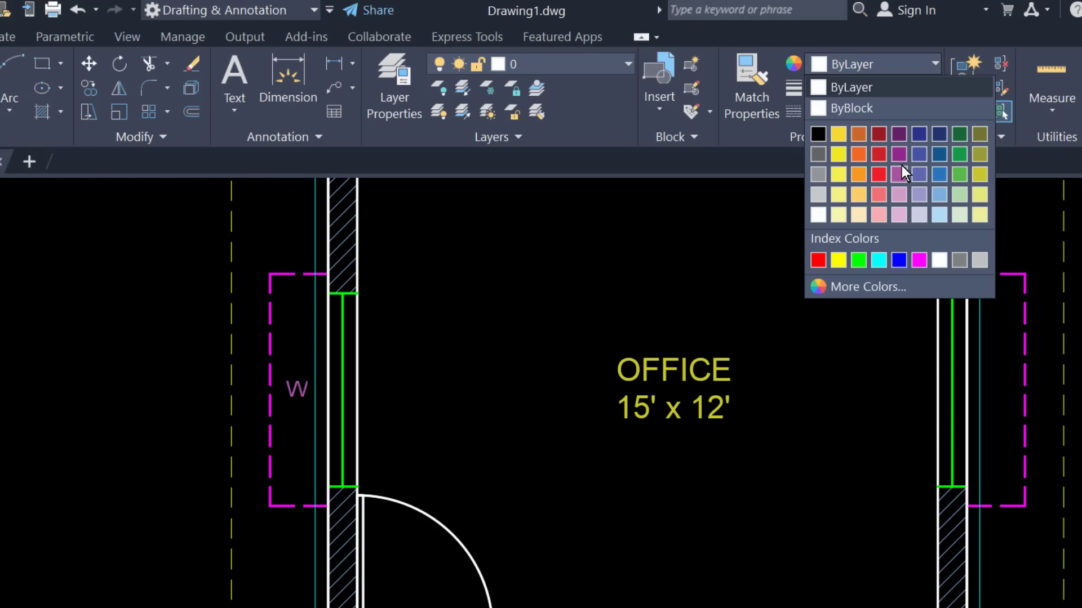
pyautogui.click(853, 170)
pyautogui.press('Escape')
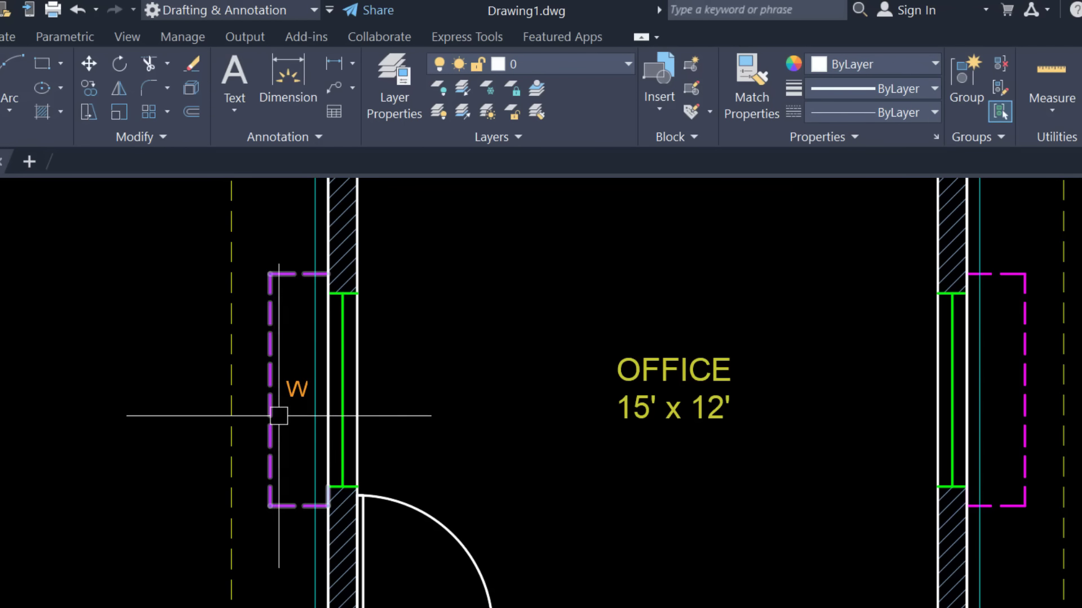
# Select the orange W label and start the COPY command with CO
pyautogui.scroll(-2, 285, 416)
pyautogui.scroll(2, 286, 416)
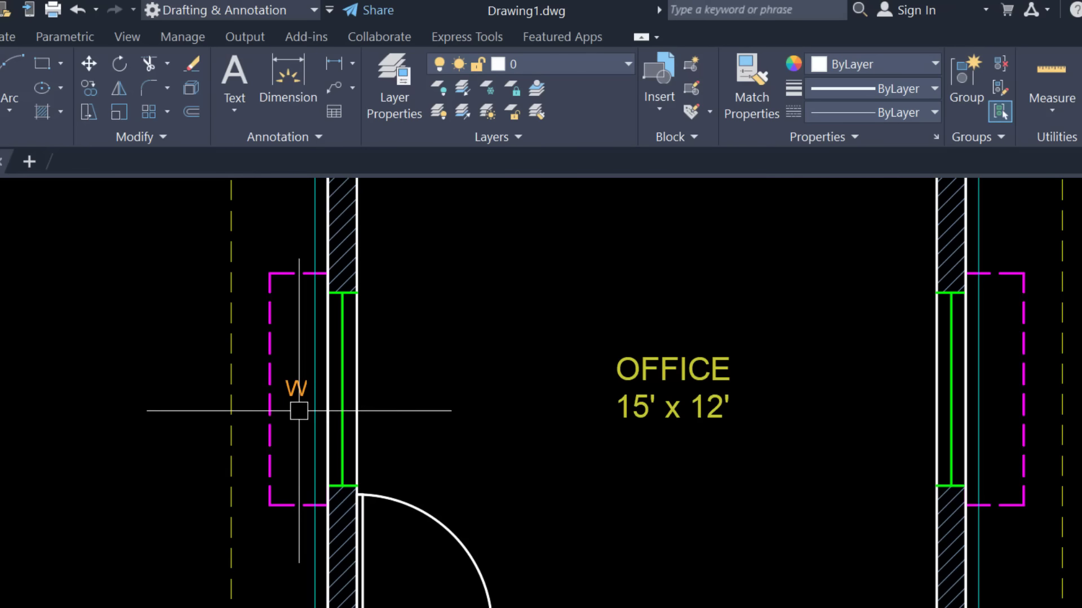
pyautogui.scroll(2, 295, 396)
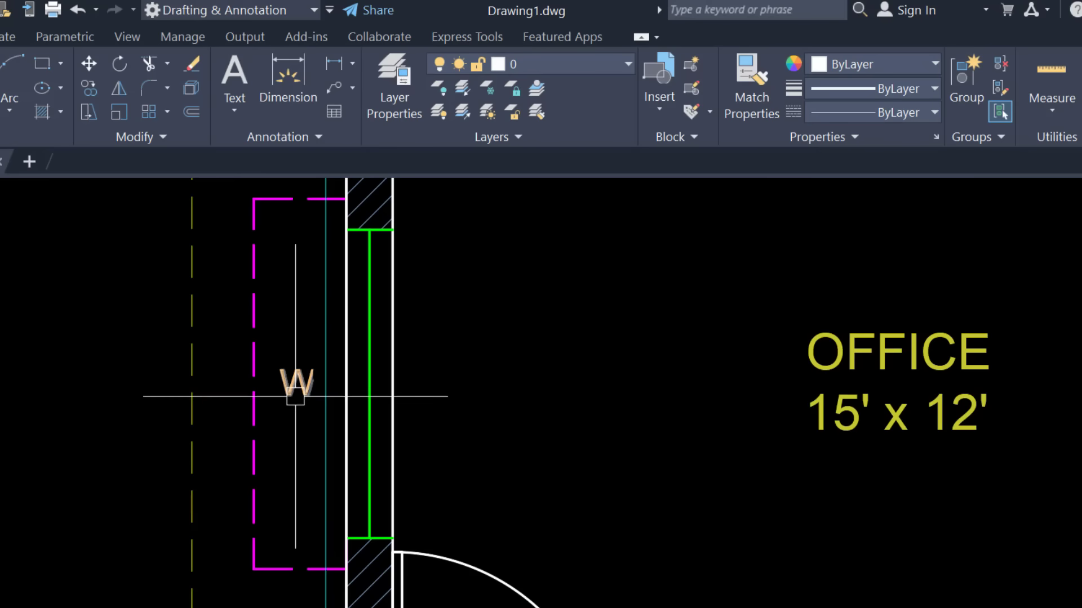
pyautogui.click(295, 396)
pyautogui.write('Co')
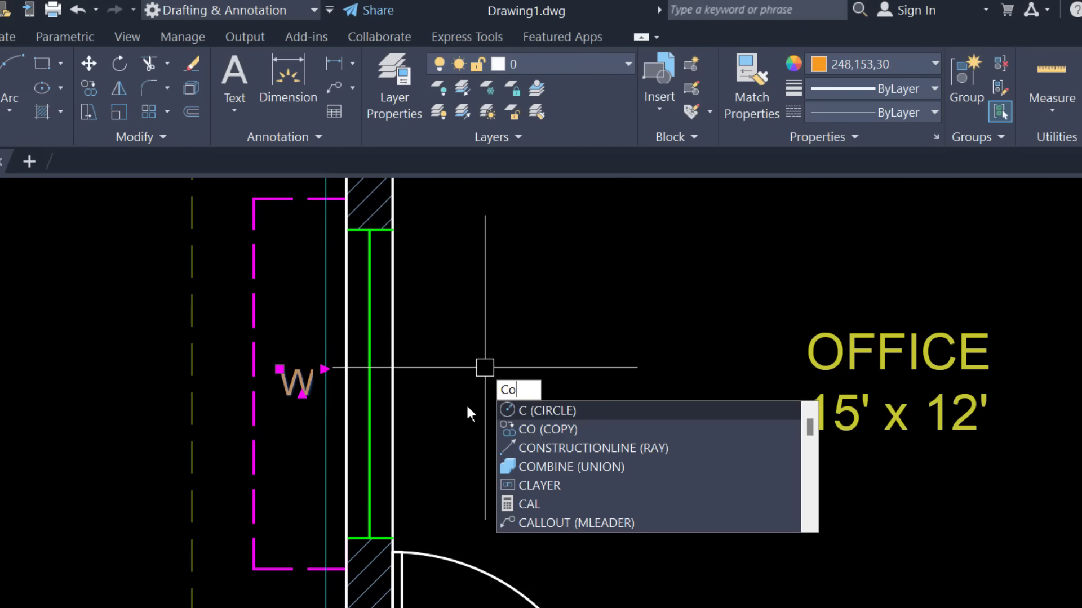
pyautogui.press('Return')
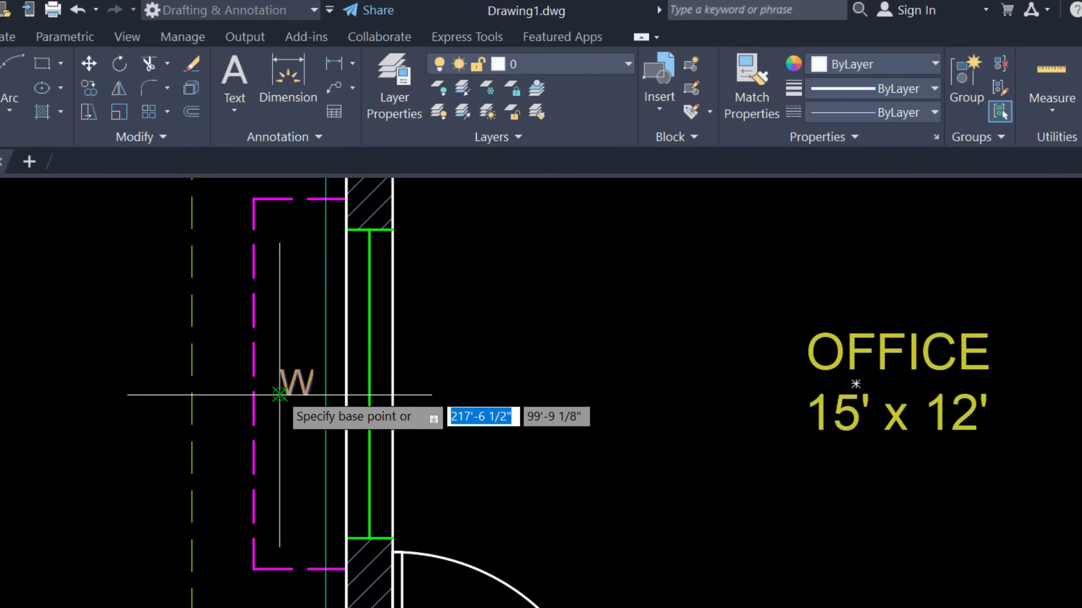
# Set the copy base point on W, turn Ortho off, and copy W to the top window
pyautogui.click(279, 395)
pyautogui.scroll(-3, 282, 389)
pyautogui.scroll(3, 405, 332)
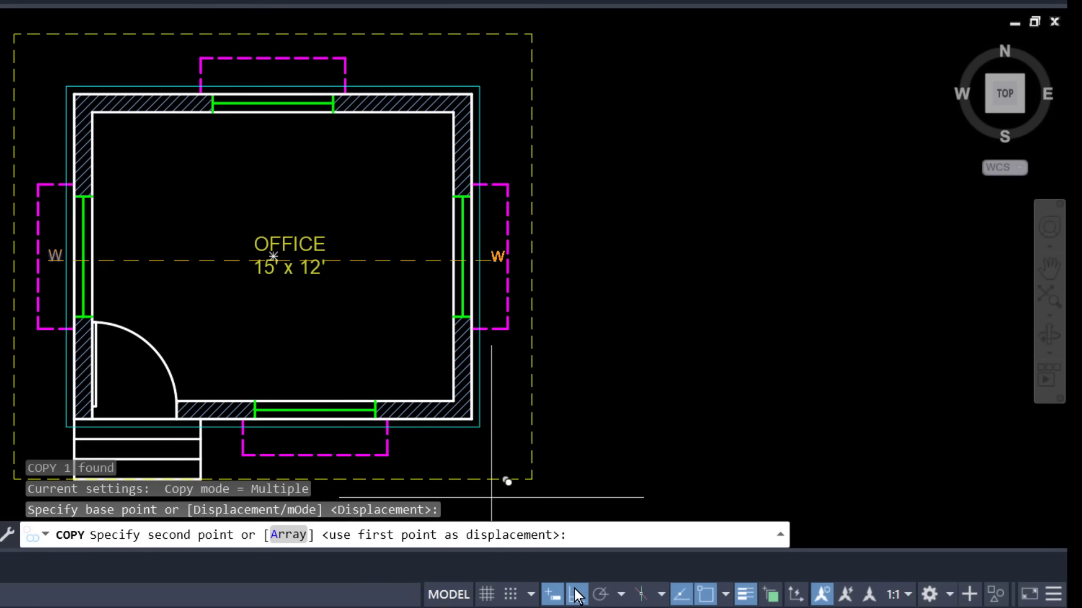
pyautogui.click(578, 597)
pyautogui.scroll(4, 271, 65)
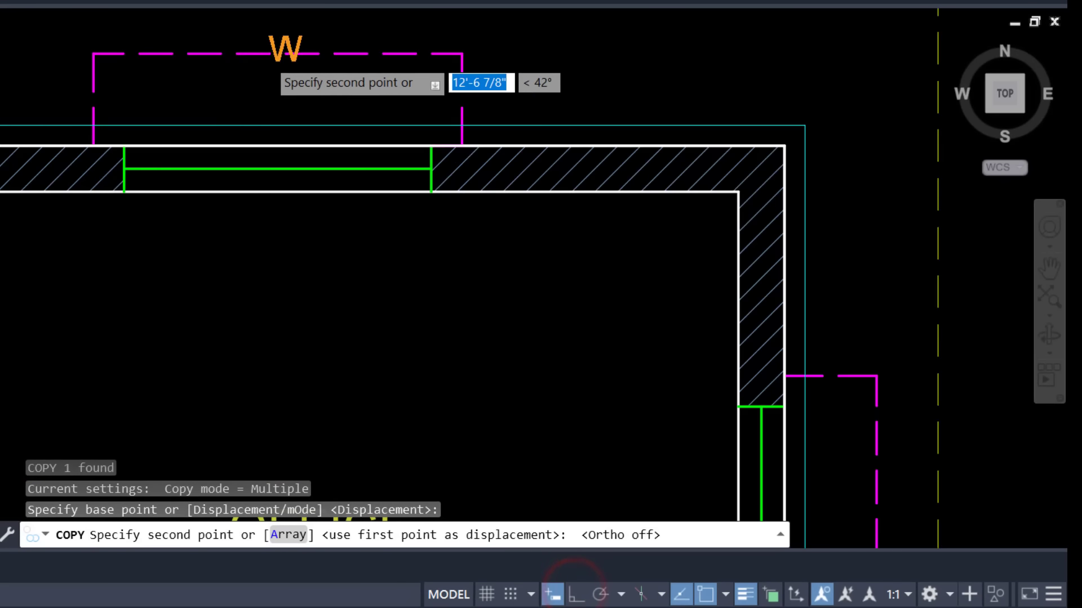
pyautogui.click(278, 83)
# Place further W copies at the right-wall window and the bottom window
pyautogui.moveTo(602, 406); pyautogui.dragTo(214, 113, button='middle')
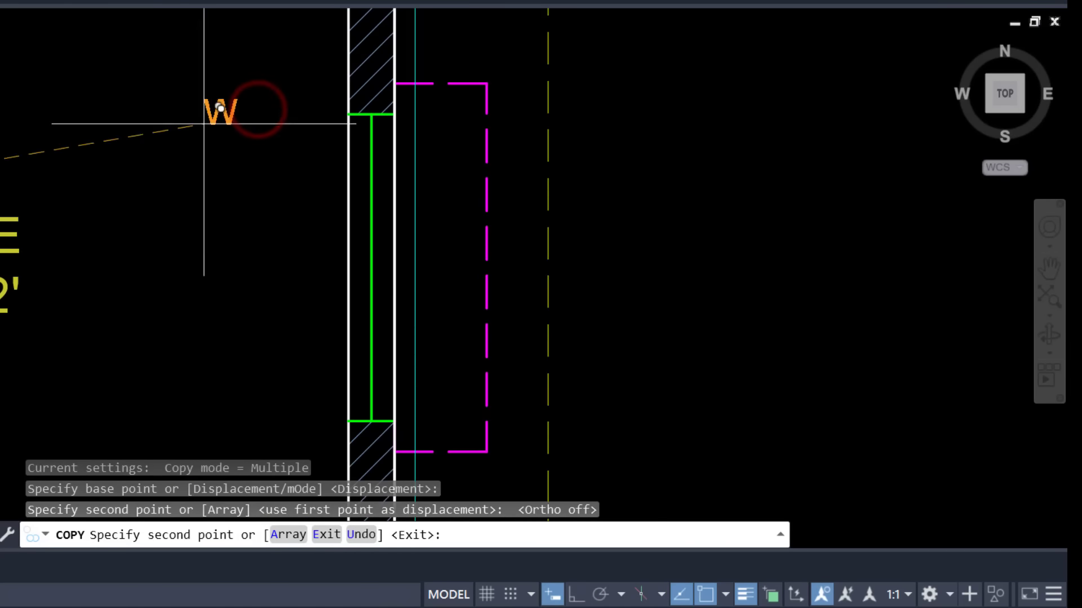
pyautogui.click(448, 262)
pyautogui.scroll(-2, 428, 265)
pyautogui.moveTo(425, 270); pyautogui.dragTo(314, 249, button='middle')
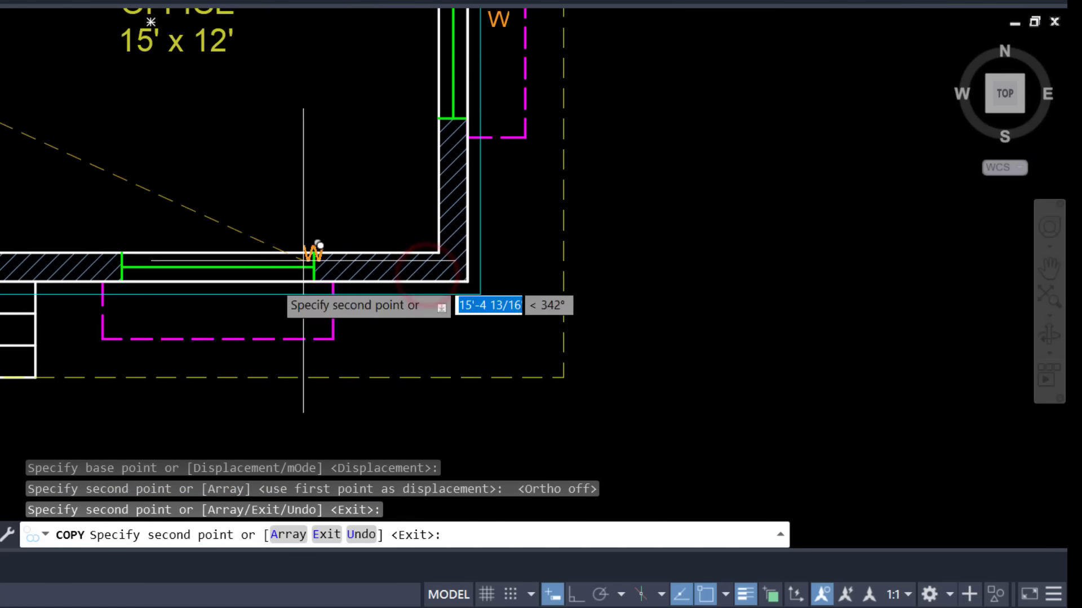
pyautogui.scroll(2, 210, 320)
pyautogui.click(193, 313)
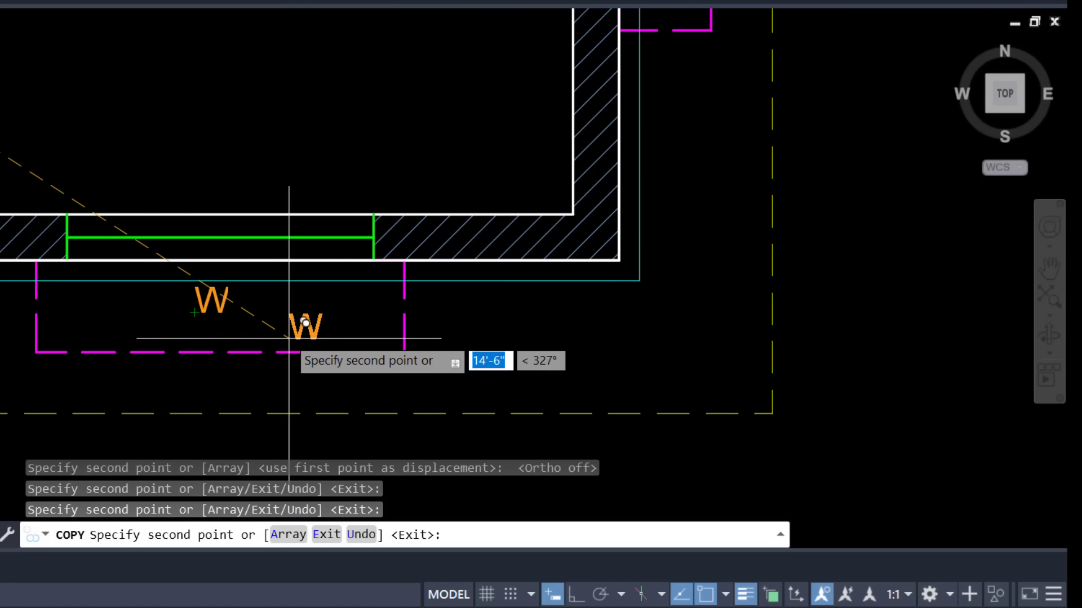
pyautogui.scroll(-2, 288, 338)
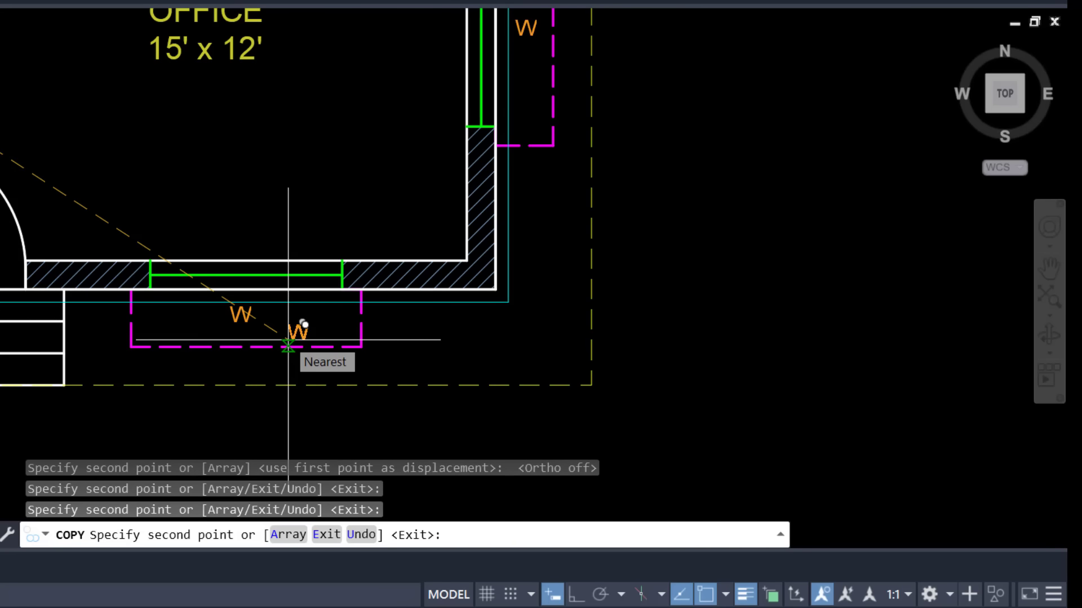
pyautogui.scroll(2, 256, 364)
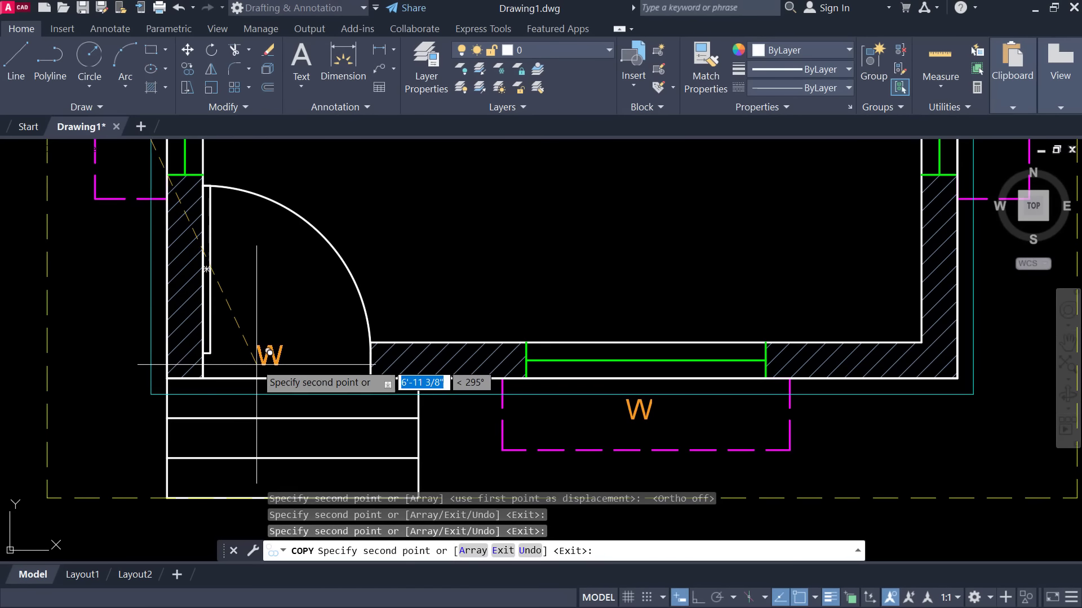
# Finish copying, then edit the label beside the door to read D
pyautogui.press('Escape')
pyautogui.press('Escape')
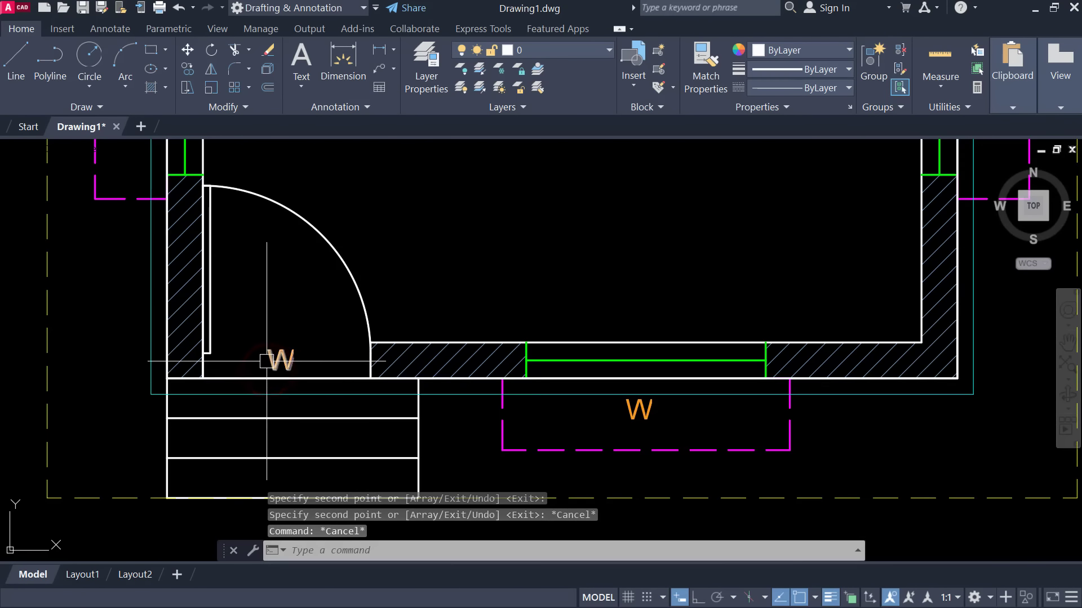
pyautogui.scroll(3, 266, 361)
pyautogui.doubleClick(299, 366)
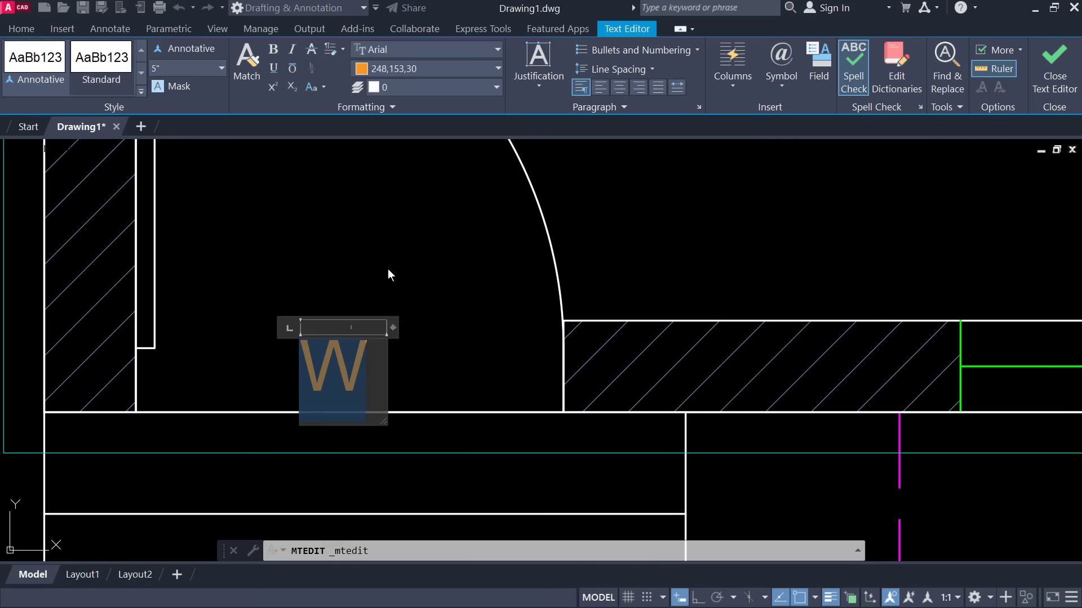
pyautogui.write('D')
pyautogui.click(659, 235)
pyautogui.click(345, 364)
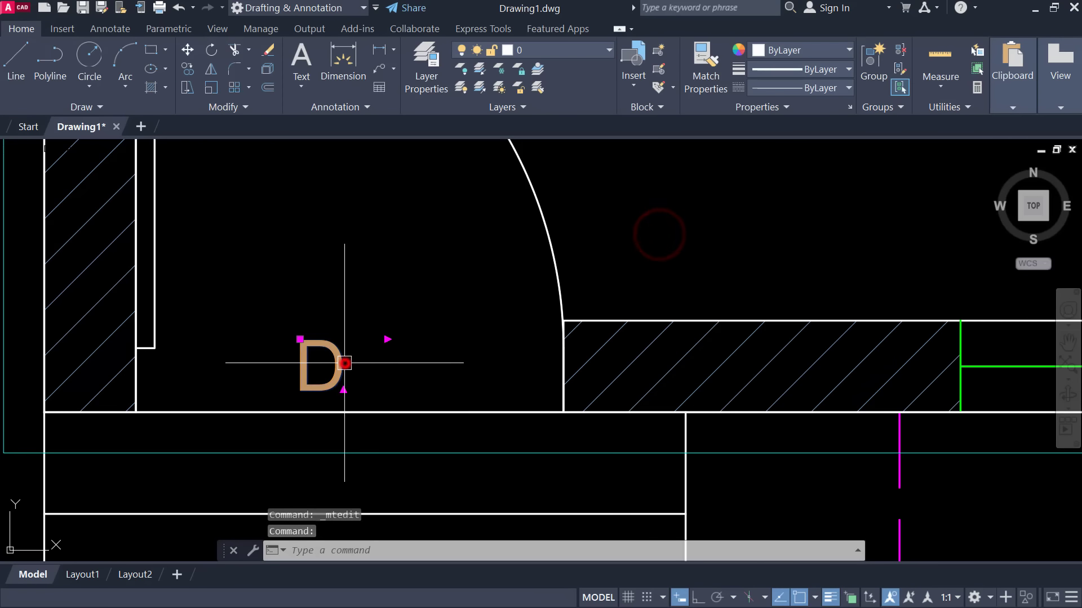
pyautogui.press('Escape')
# Check the cyan offset line and dashed outer boundary by selecting them
pyautogui.scroll(-5, 351, 366)
pyautogui.scroll(-1, 399, 343)
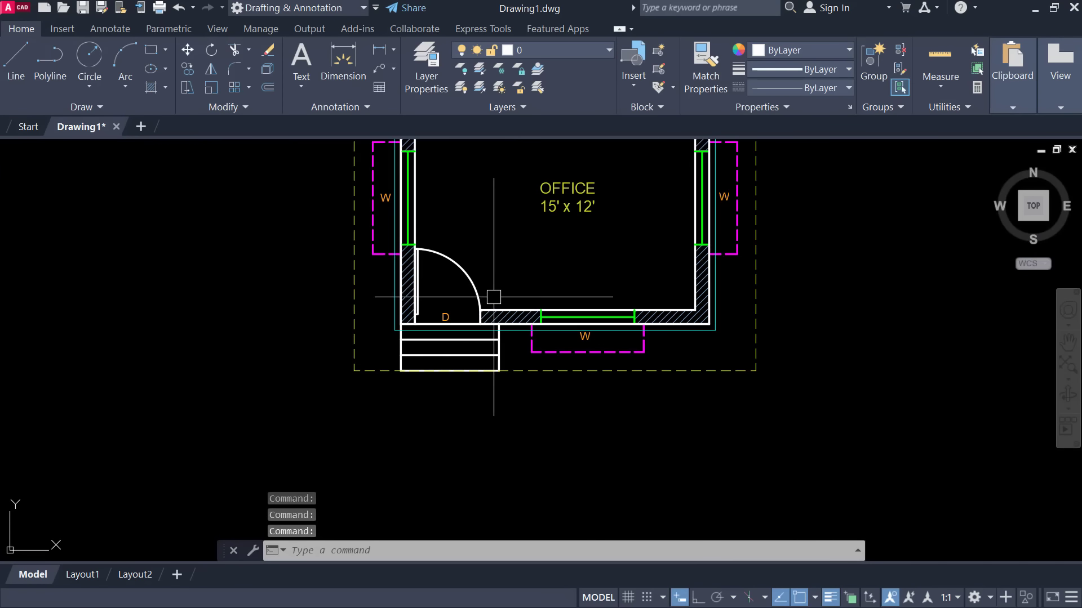
pyautogui.scroll(-2, 405, 405)
pyautogui.scroll(2, 417, 400)
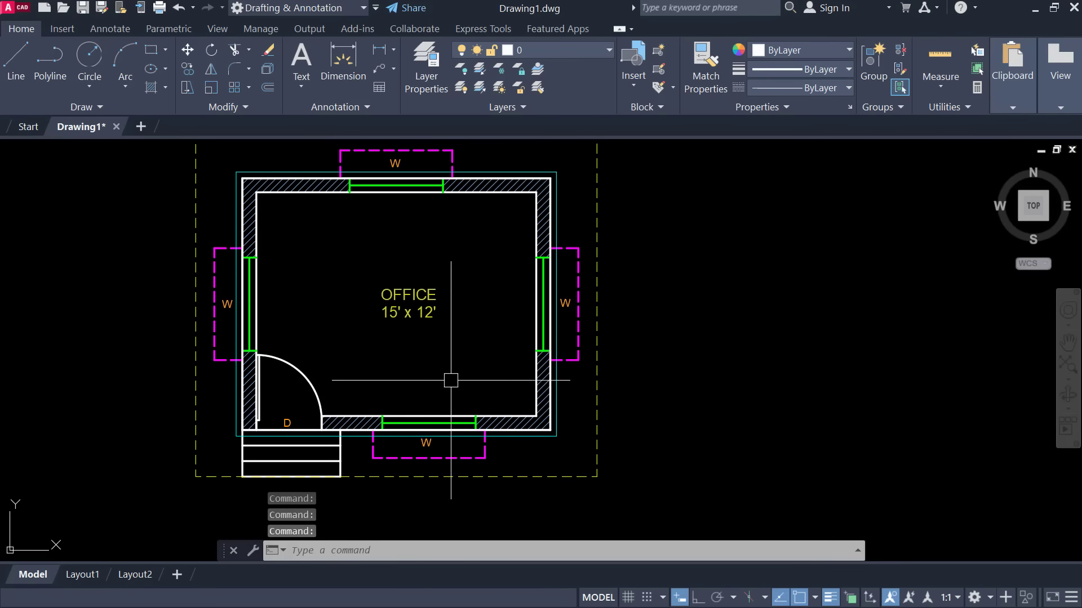
pyautogui.scroll(-2, 411, 288)
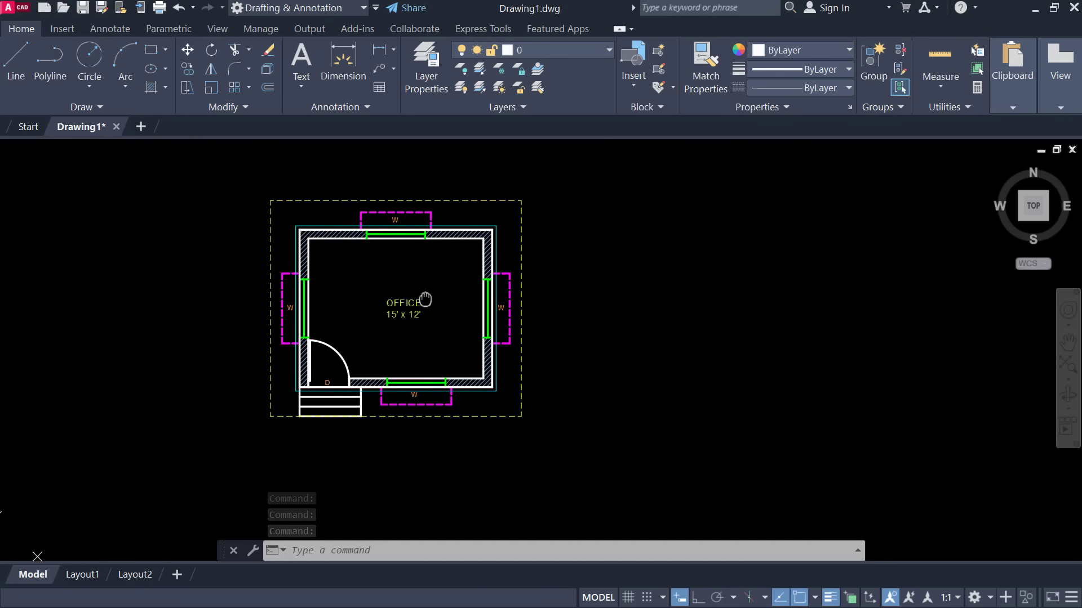
pyautogui.scroll(2, 541, 219)
pyautogui.scroll(2, 496, 265)
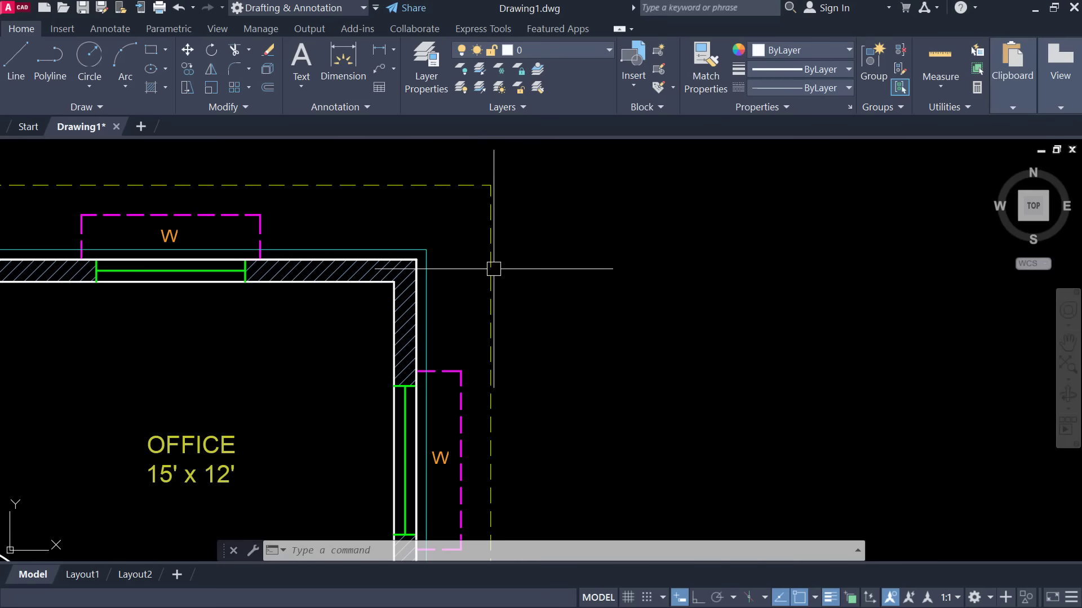
pyautogui.click(427, 257)
pyautogui.click(491, 240)
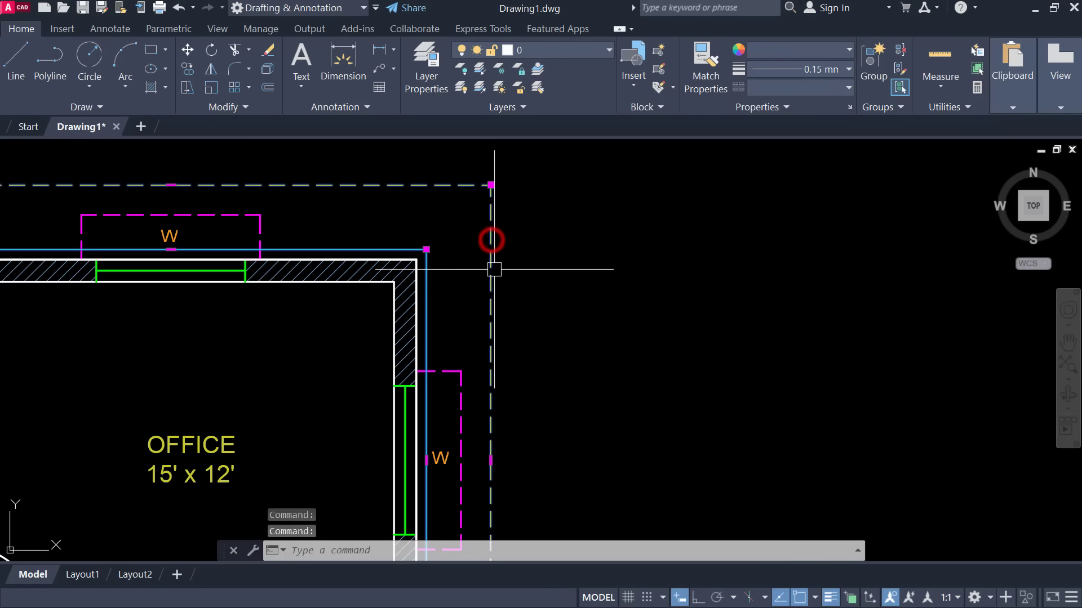
pyautogui.press('Escape')
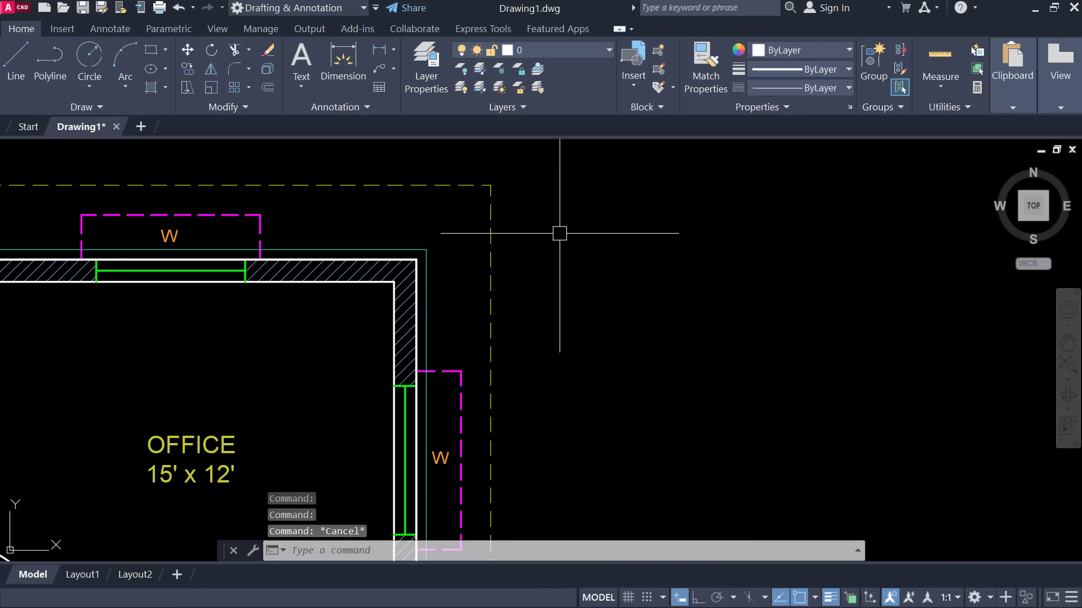
pyautogui.scroll(-3, 559, 234)
pyautogui.scroll(-2, 526, 241)
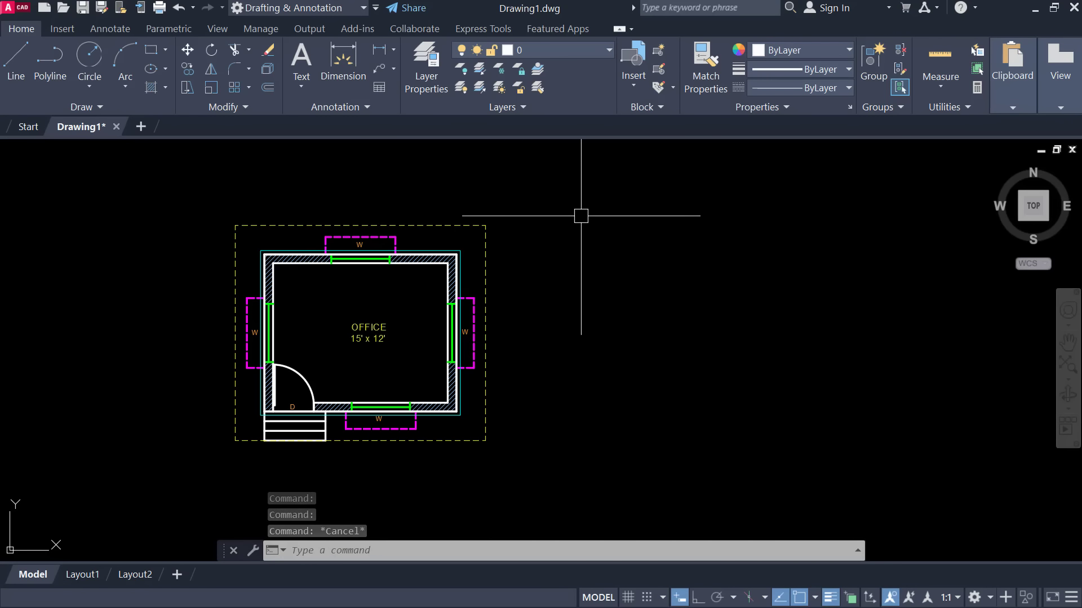
pyautogui.scroll(5, 485, 265)
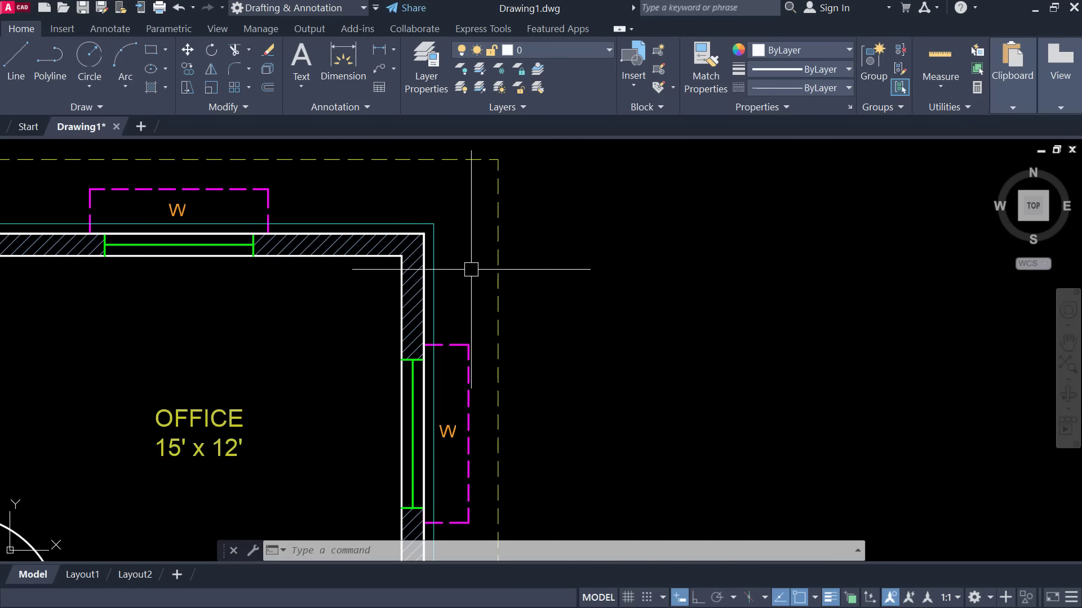
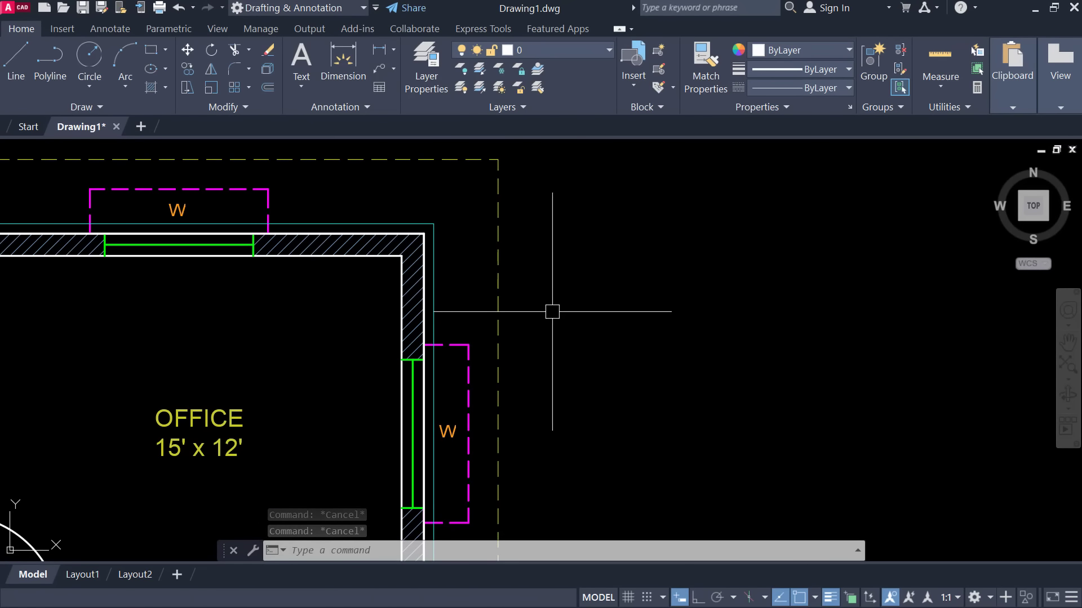
# Start the MLEADER command for a note beside the office's upper right corner
pyautogui.write('M')
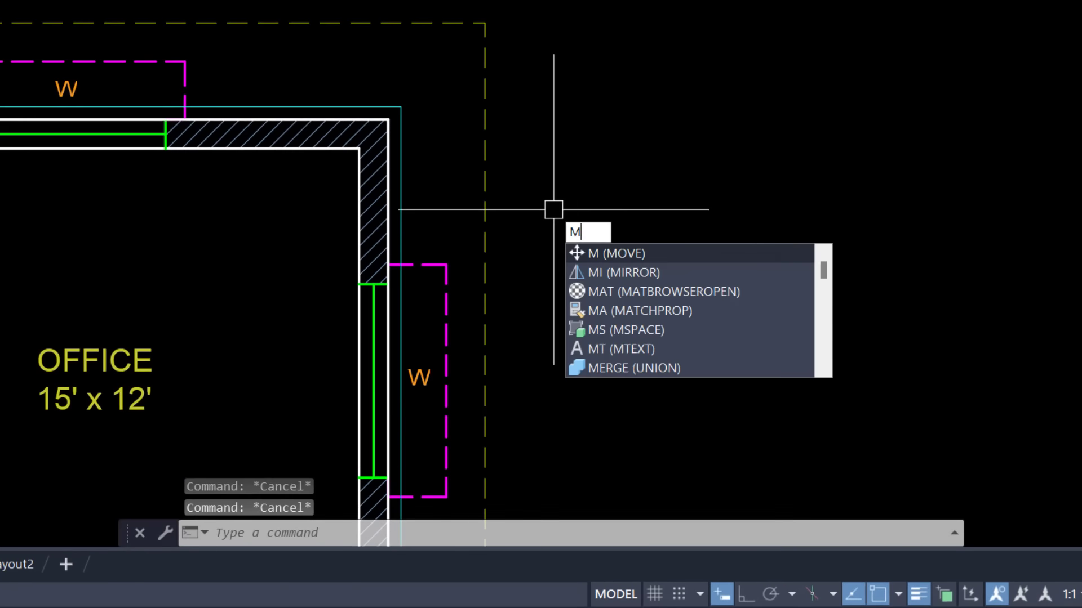
pyautogui.write('I')
pyautogui.press('BackSpace')
pyautogui.write('LD')
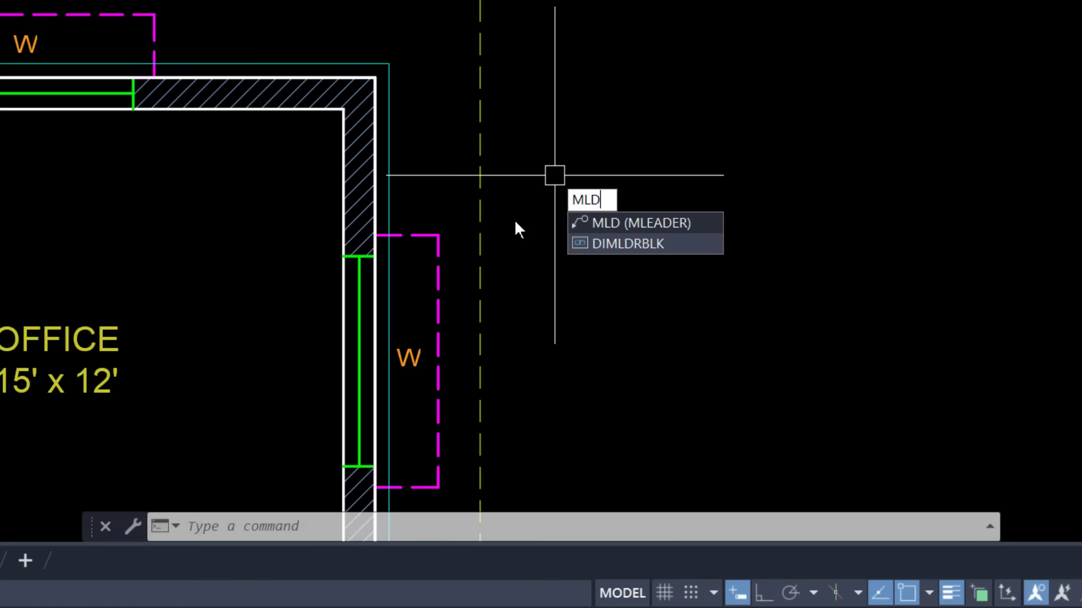
pyautogui.press('Return')
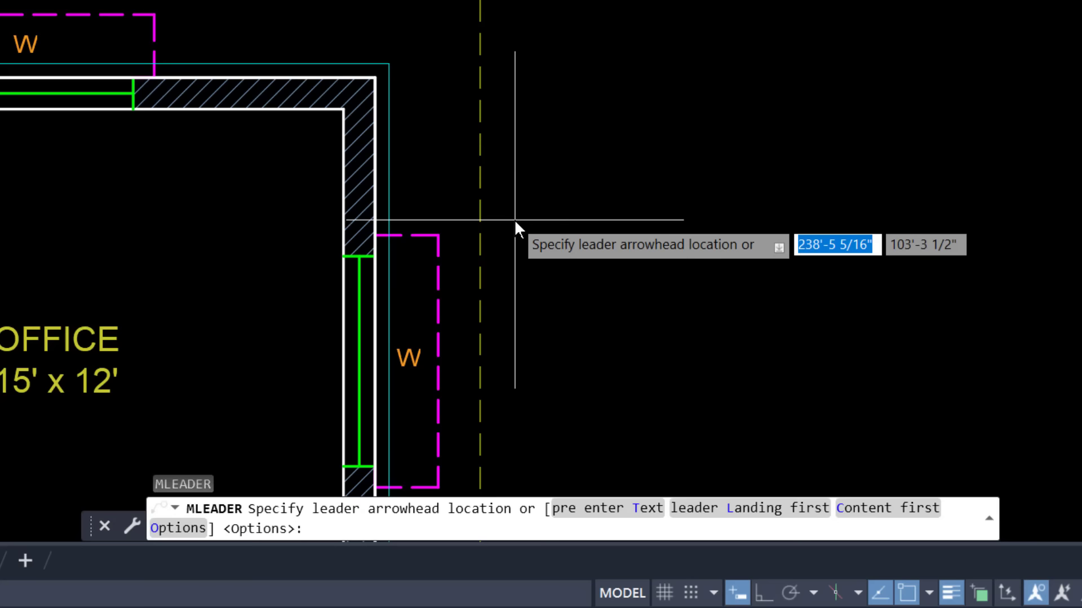
pyautogui.scroll(2, 468, 112)
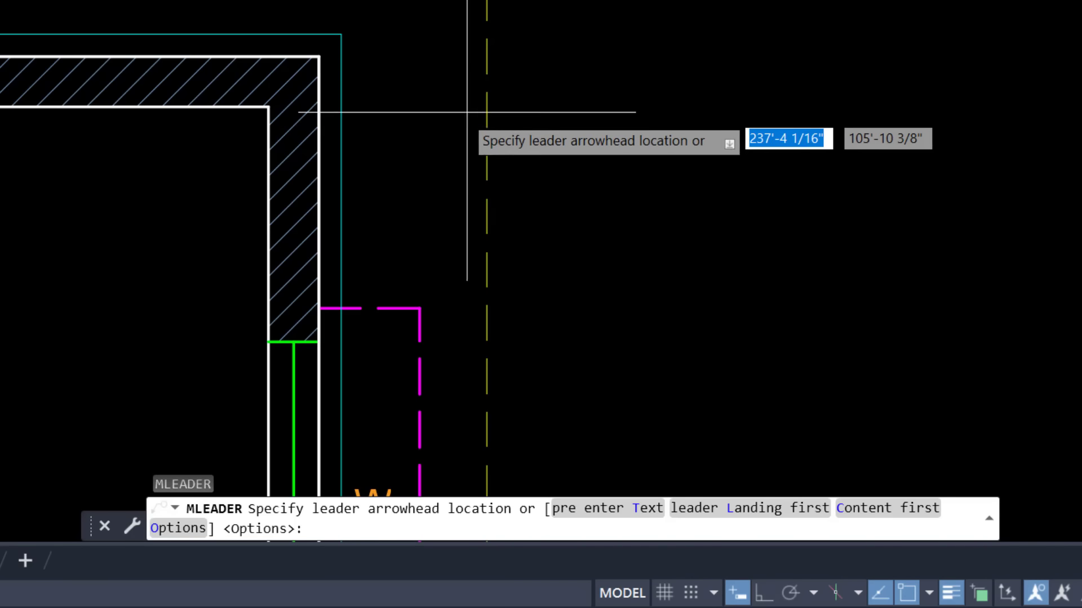
pyautogui.scroll(-2, 418, 261)
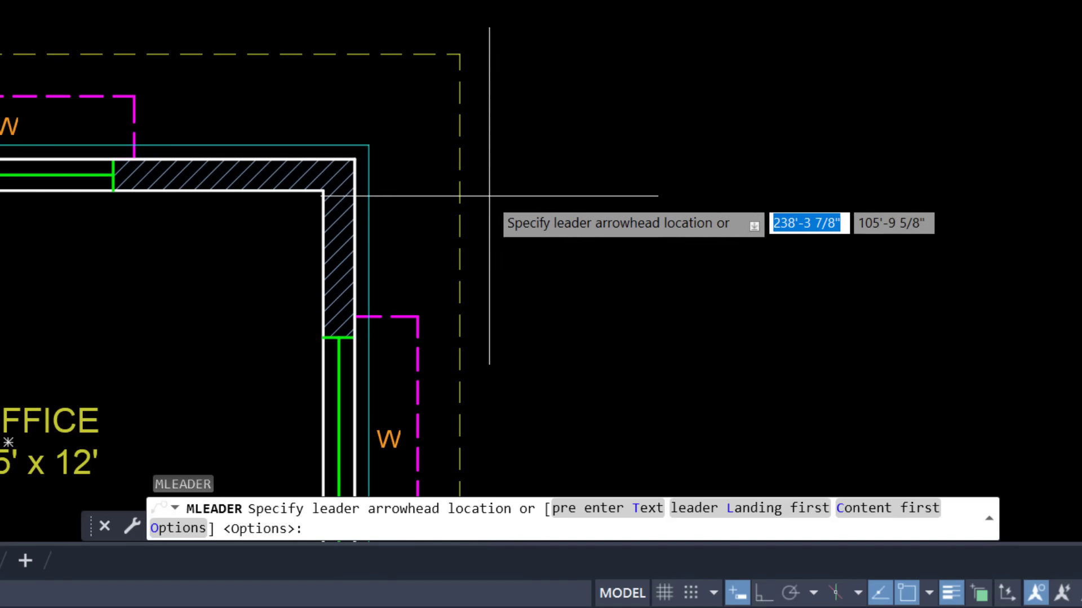
# Place a leader from the dashed line, landing up-right, and type the note 2'-6" slab projection
pyautogui.click(461, 224)
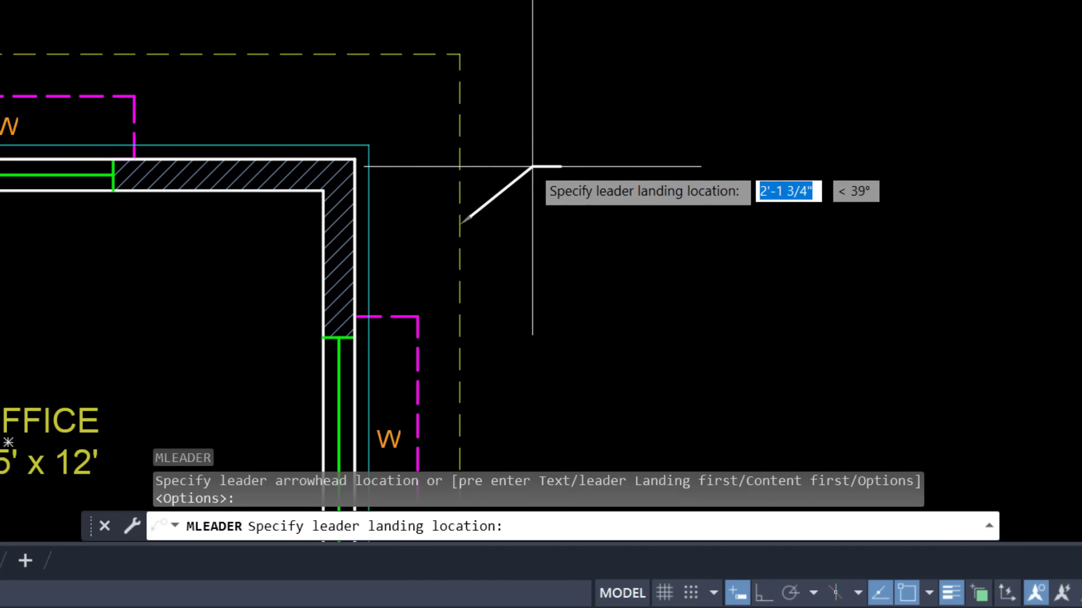
pyautogui.click(542, 152)
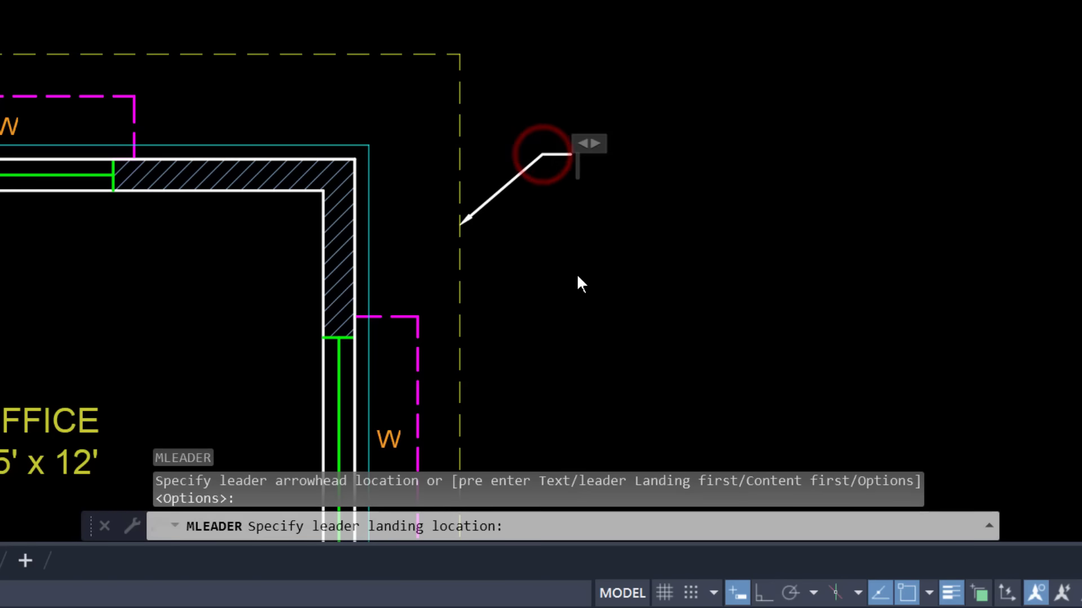
pyautogui.scroll(-5, 431, 191)
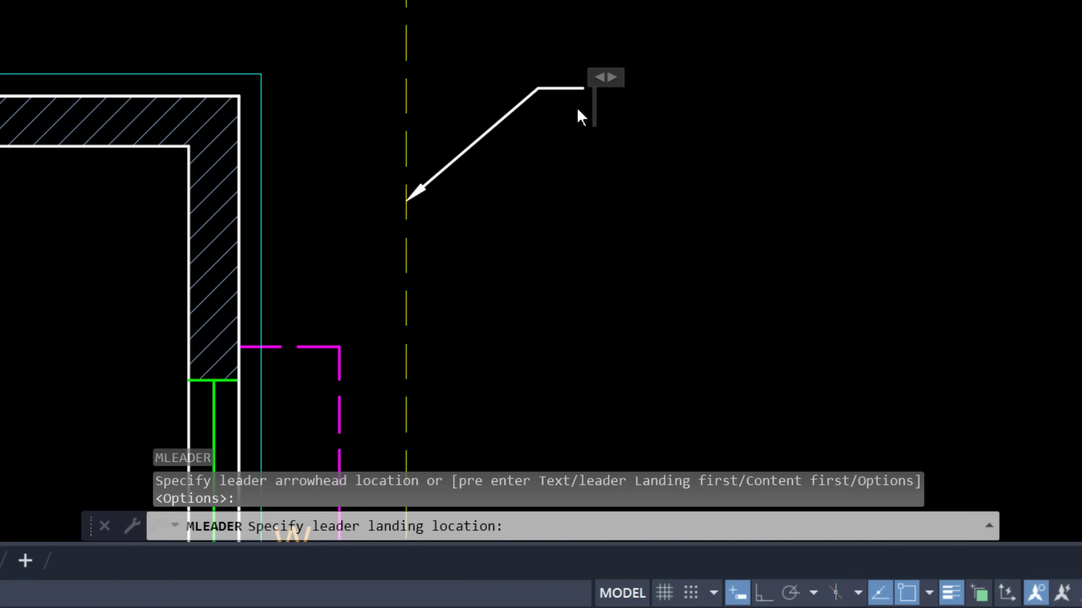
pyautogui.scroll(2, 604, 108)
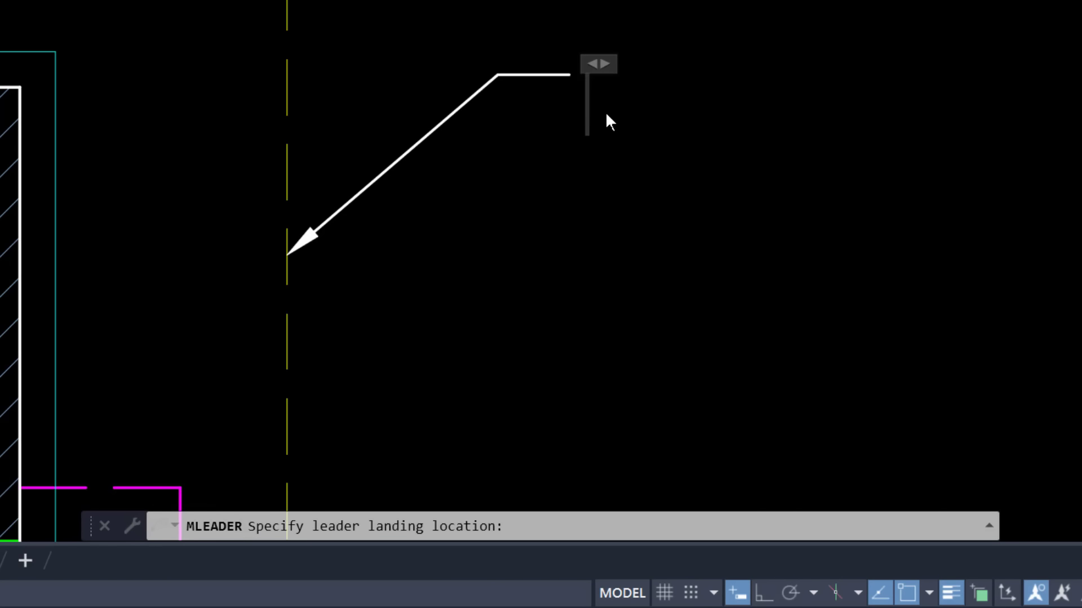
pyautogui.write('2.')
pyautogui.press('BackSpace')
pyautogui.write("'")
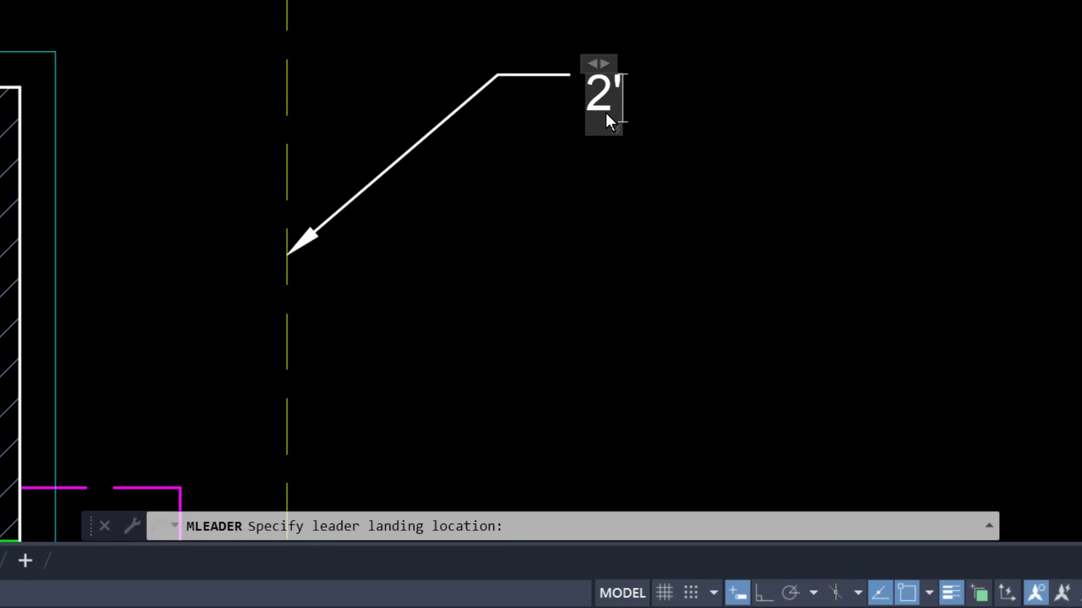
pyautogui.write('6"')
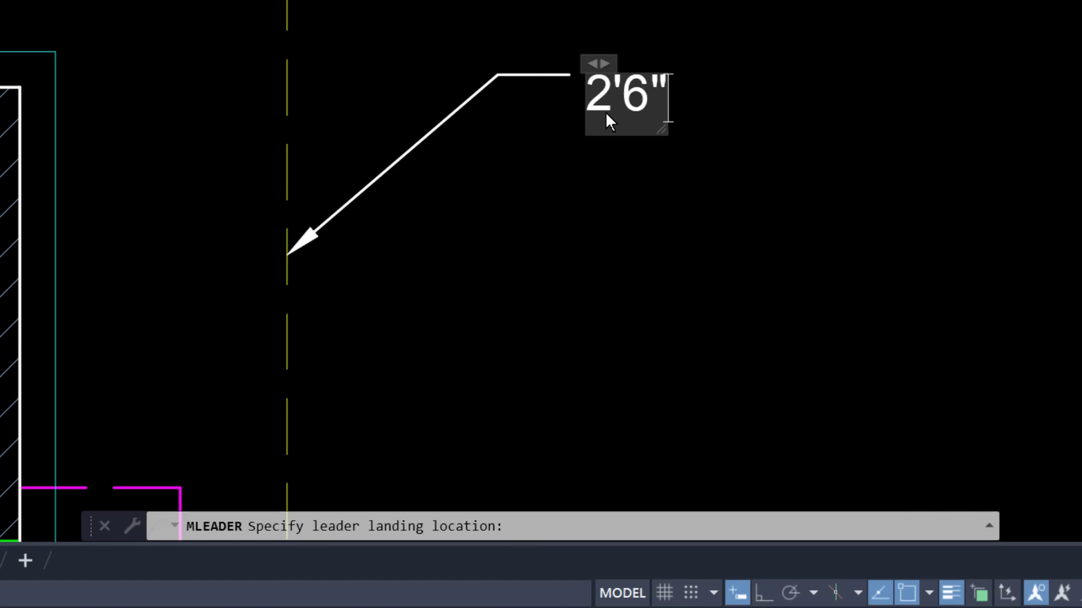
pyautogui.write(' la')
pyautogui.press('BackSpace')
pyautogui.press('BackSpace')
pyautogui.write('s')
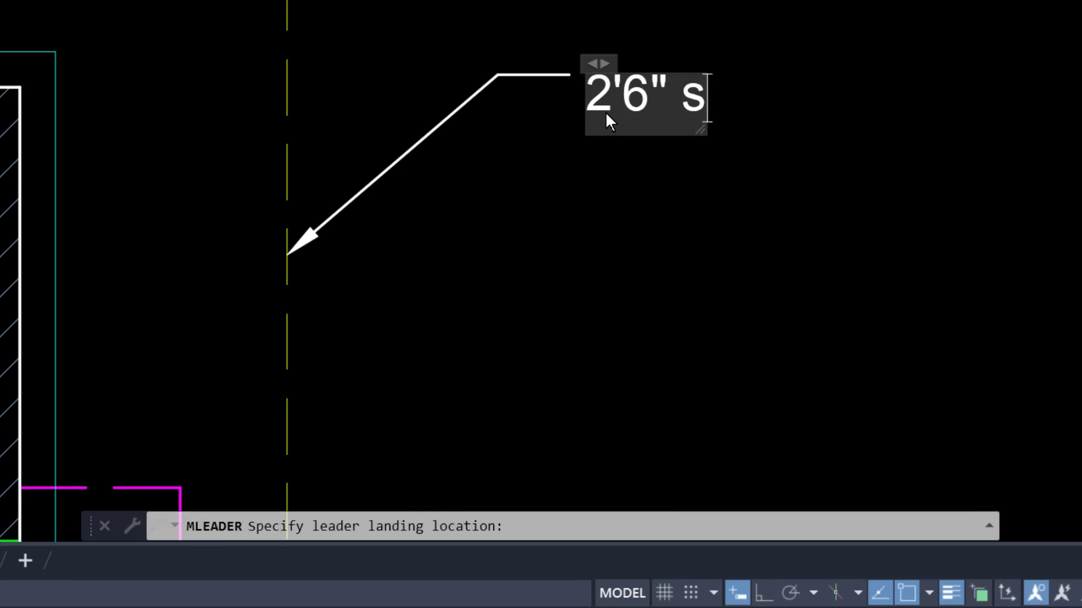
pyautogui.write('lab ')
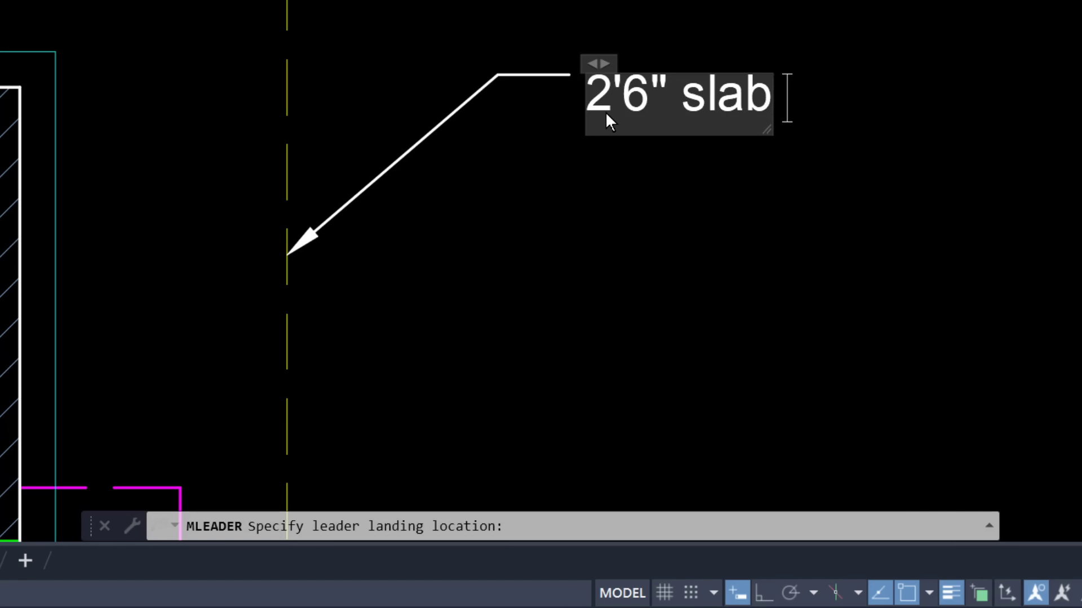
pyautogui.write('projec')
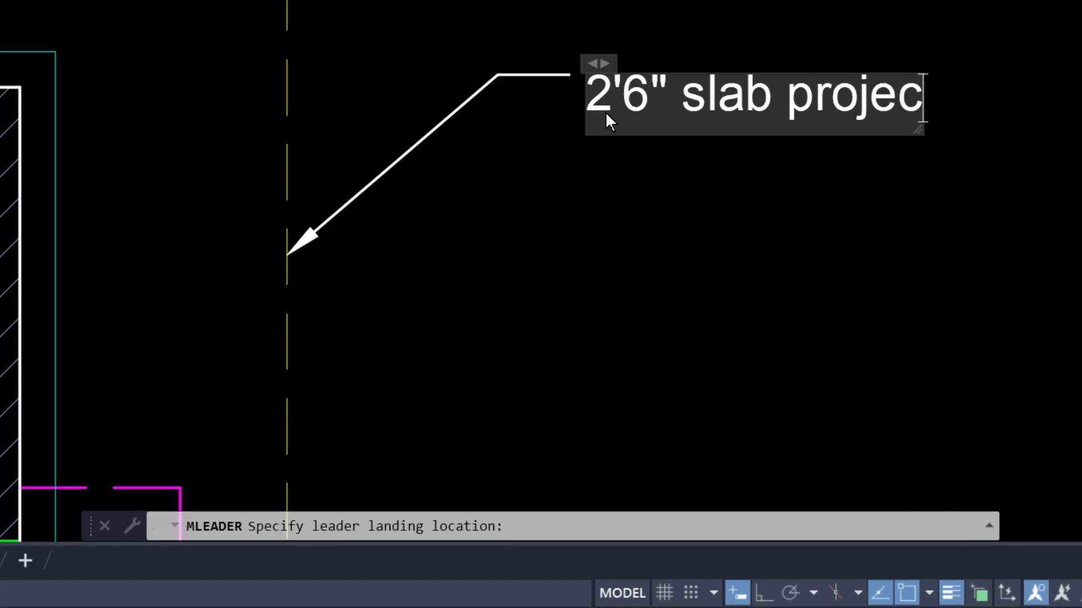
pyautogui.write('ion')
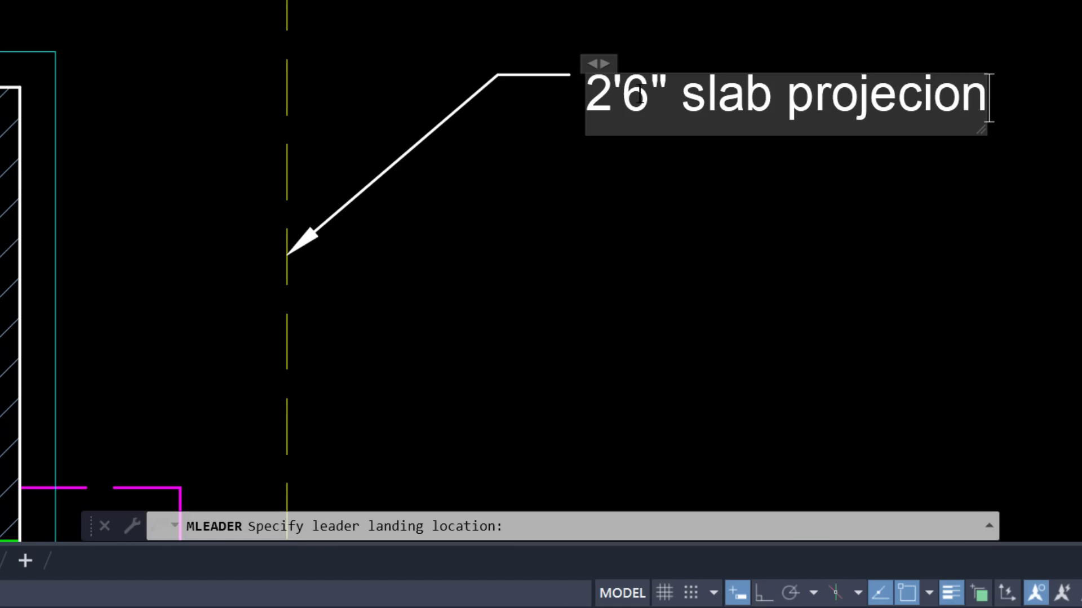
pyautogui.write('t')
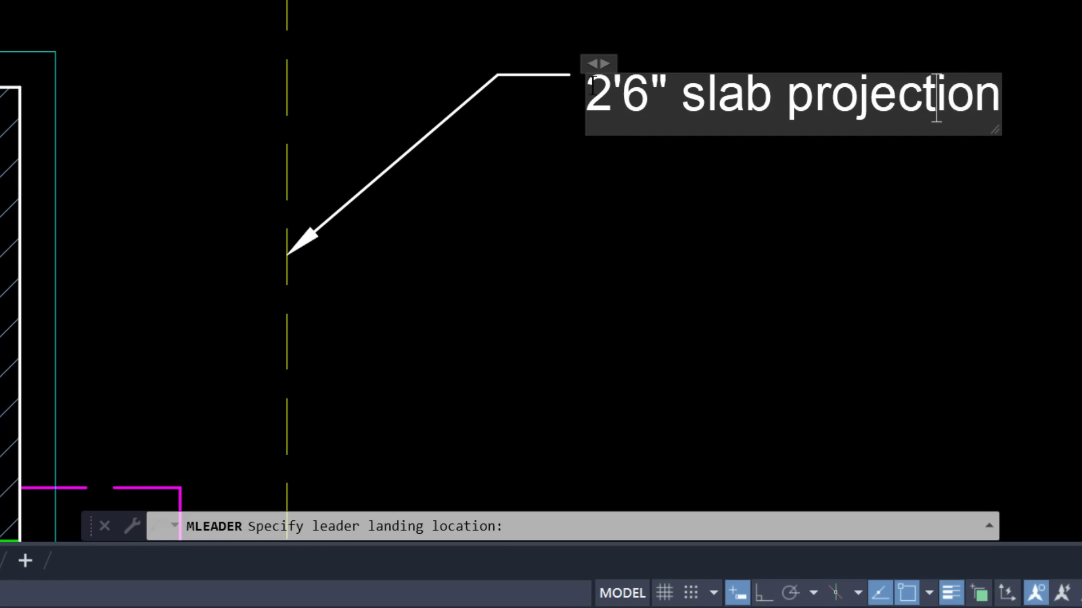
pyautogui.write('-')
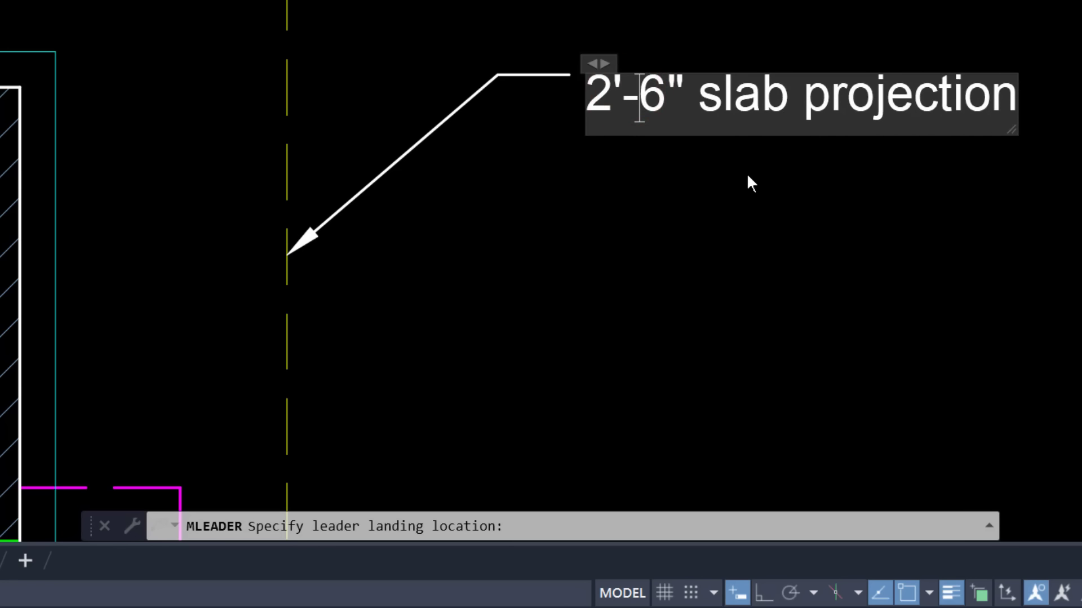
# Finish the slab projection note text and recolour the leader light pink
pyautogui.click(849, 197)
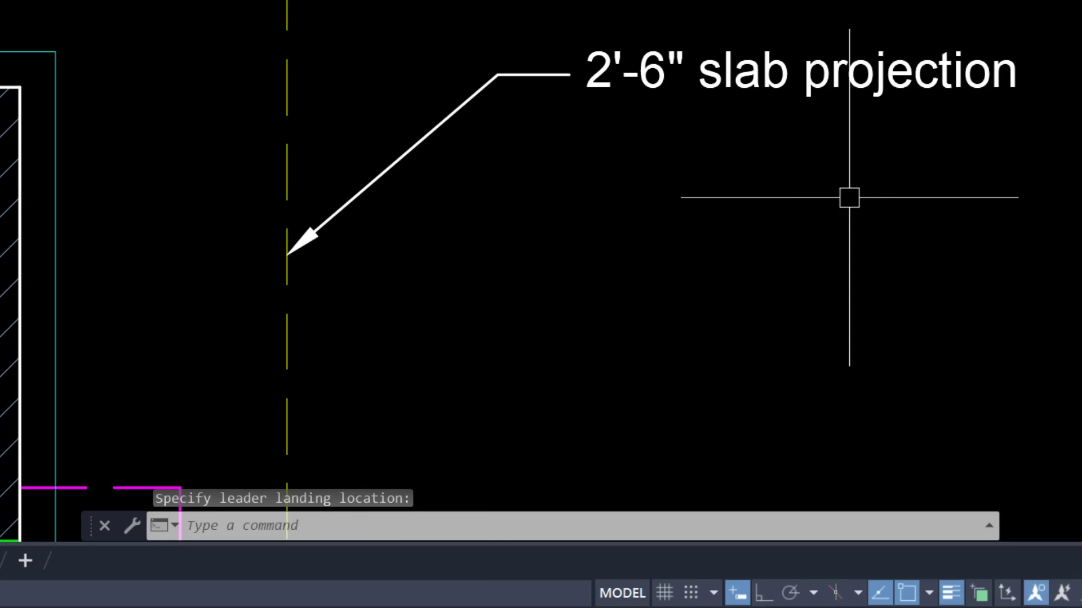
pyautogui.scroll(-2, 629, 194)
pyautogui.scroll(-2, 628, 194)
pyautogui.moveTo(550, 214); pyautogui.dragTo(454, 229, button='middle')
pyautogui.scroll(2, 390, 254)
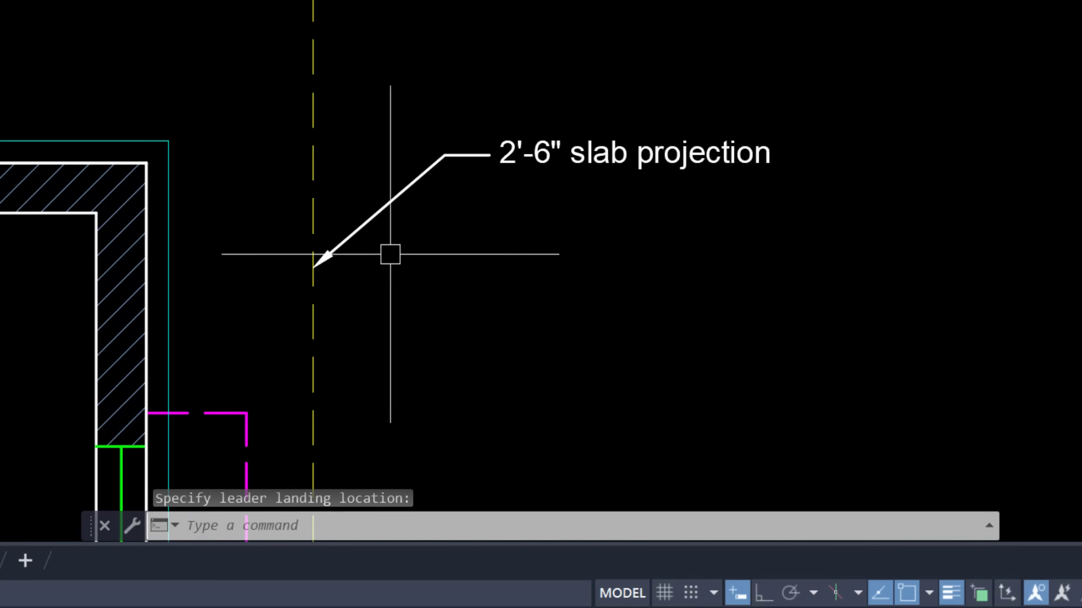
pyautogui.click(463, 300)
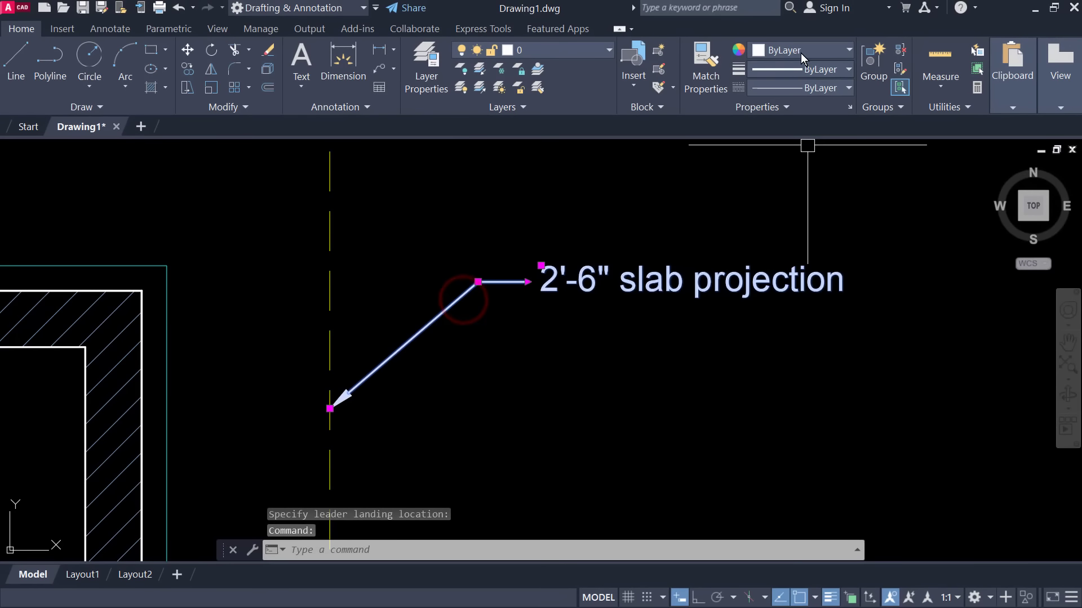
pyautogui.click(802, 50)
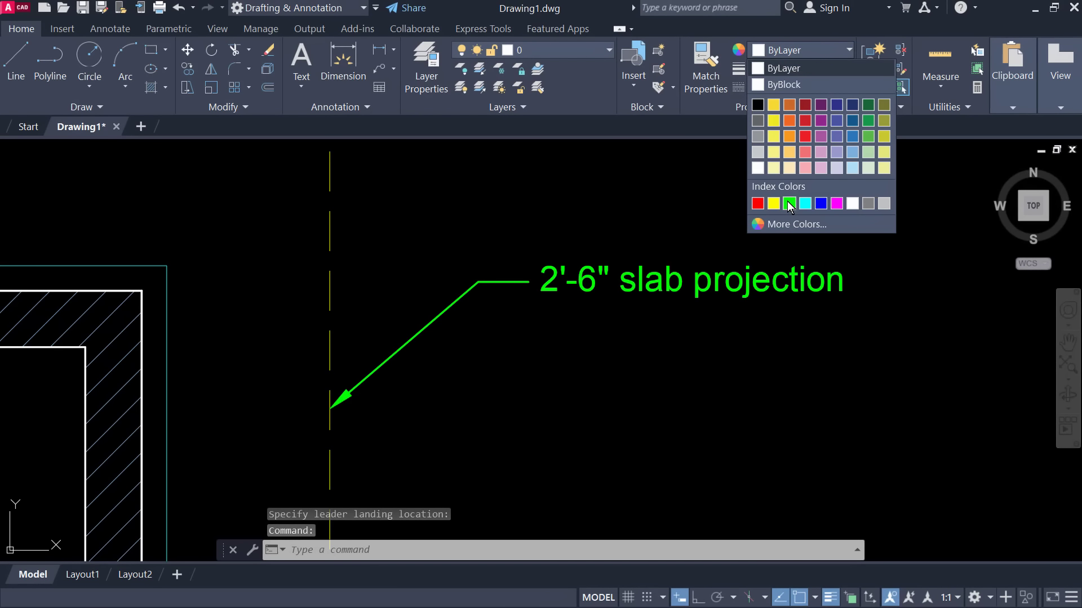
pyautogui.click(772, 202)
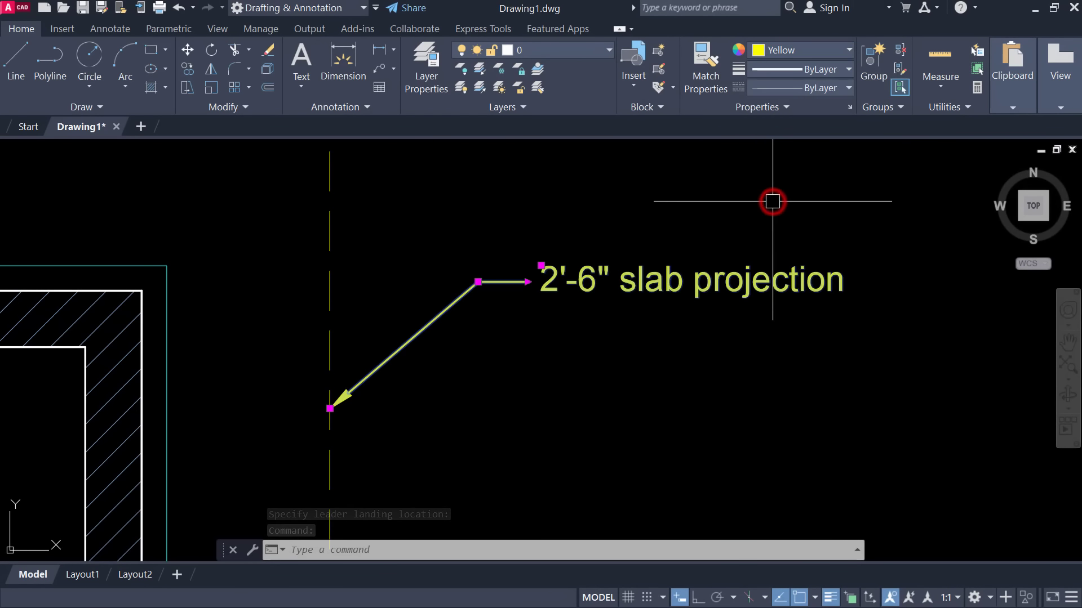
pyautogui.click(804, 51)
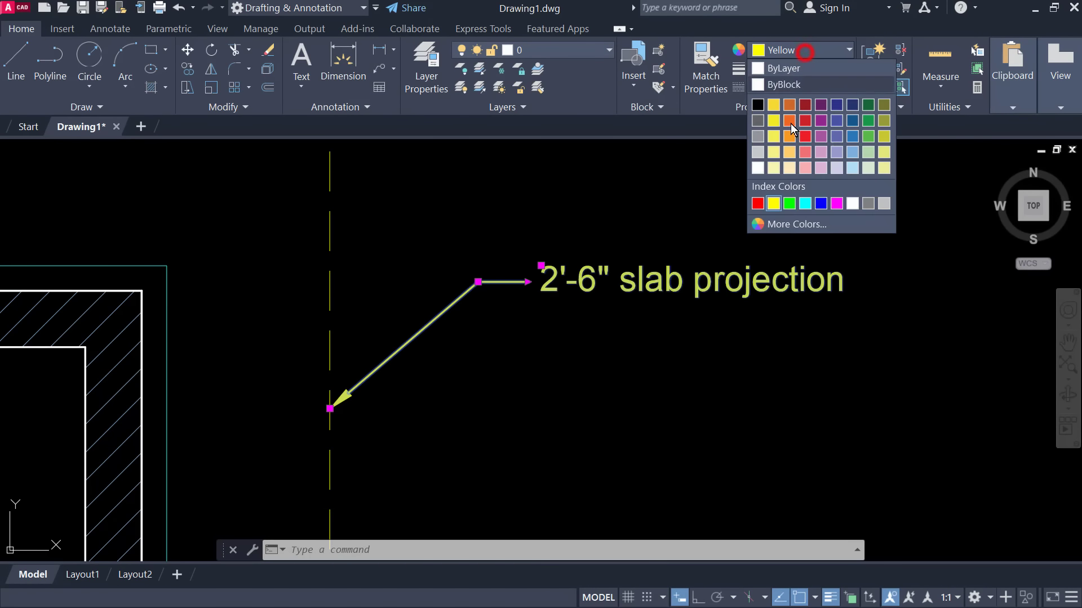
pyautogui.click(827, 145)
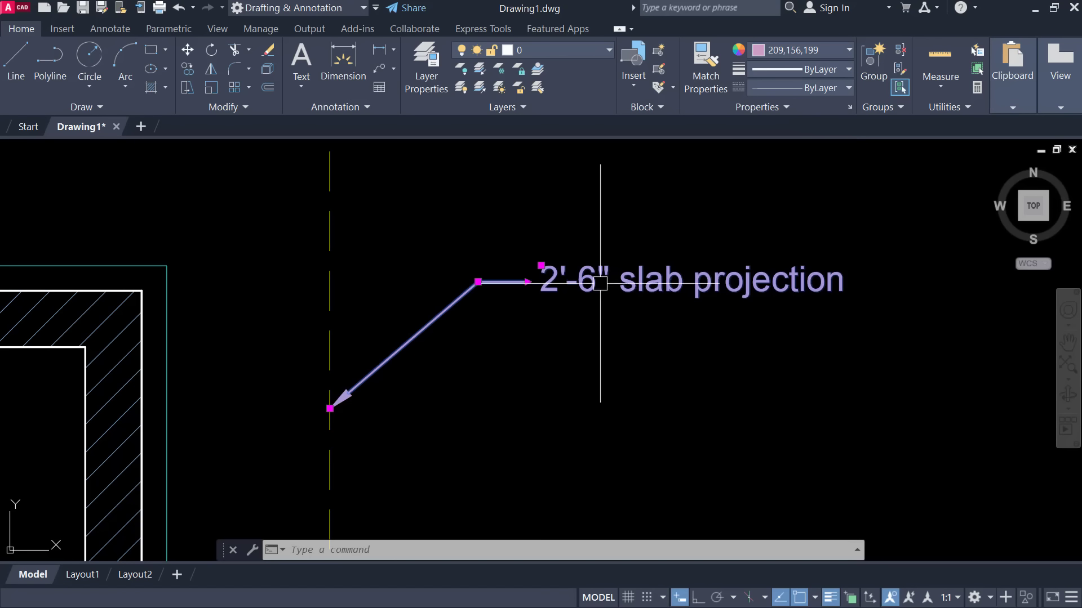
# Set the slab projection leader's lineweight to 0.15 mm
pyautogui.click(810, 71)
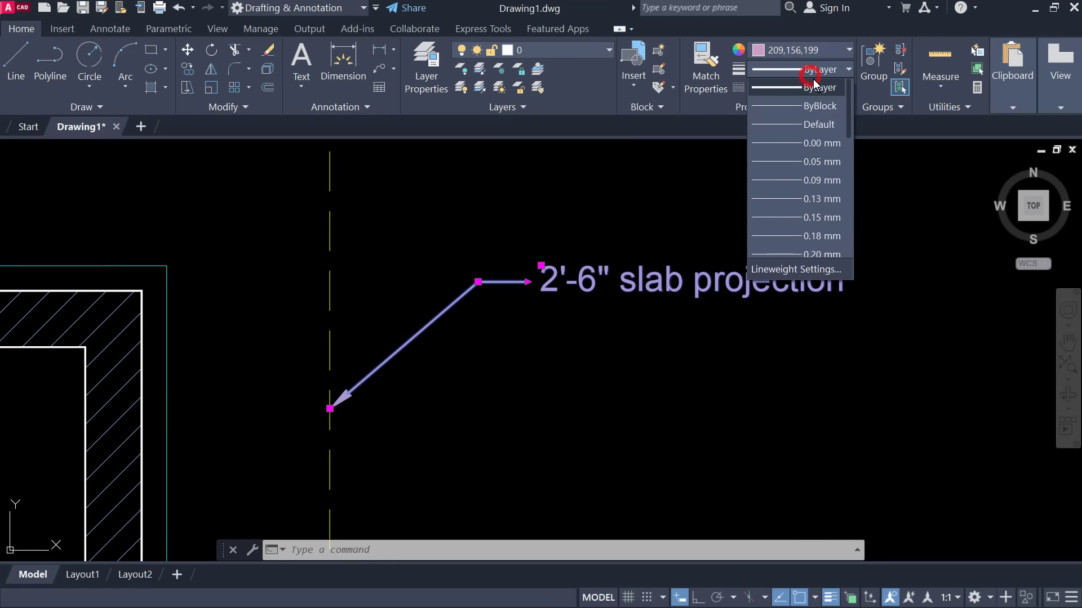
pyautogui.click(817, 217)
pyautogui.press('Escape')
pyautogui.scroll(-2, 557, 338)
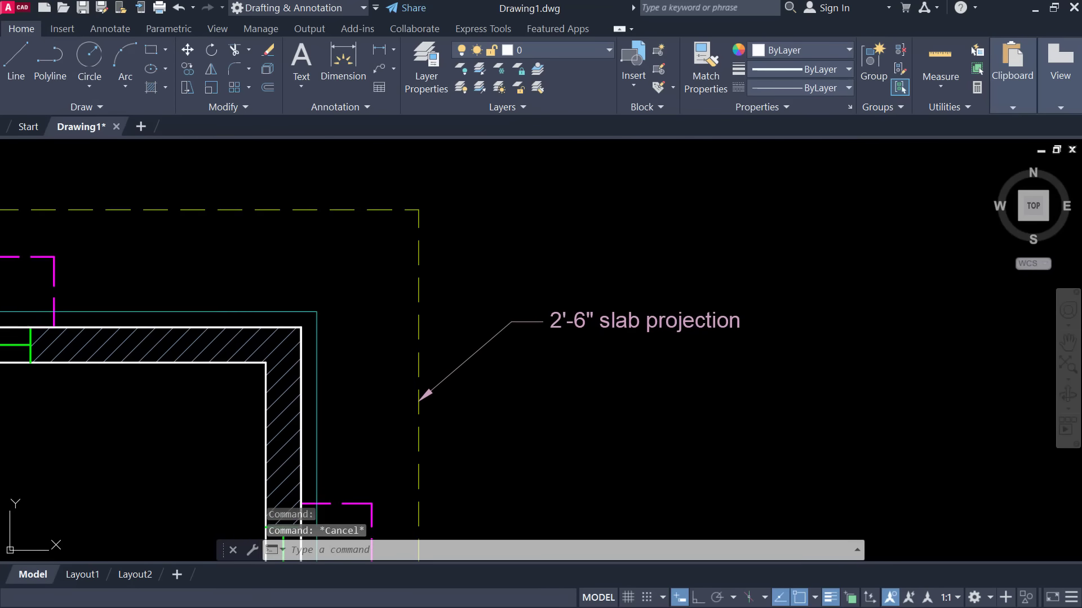
pyautogui.scroll(-2, 554, 293)
pyautogui.scroll(1, 517, 355)
pyautogui.scroll(1, 411, 362)
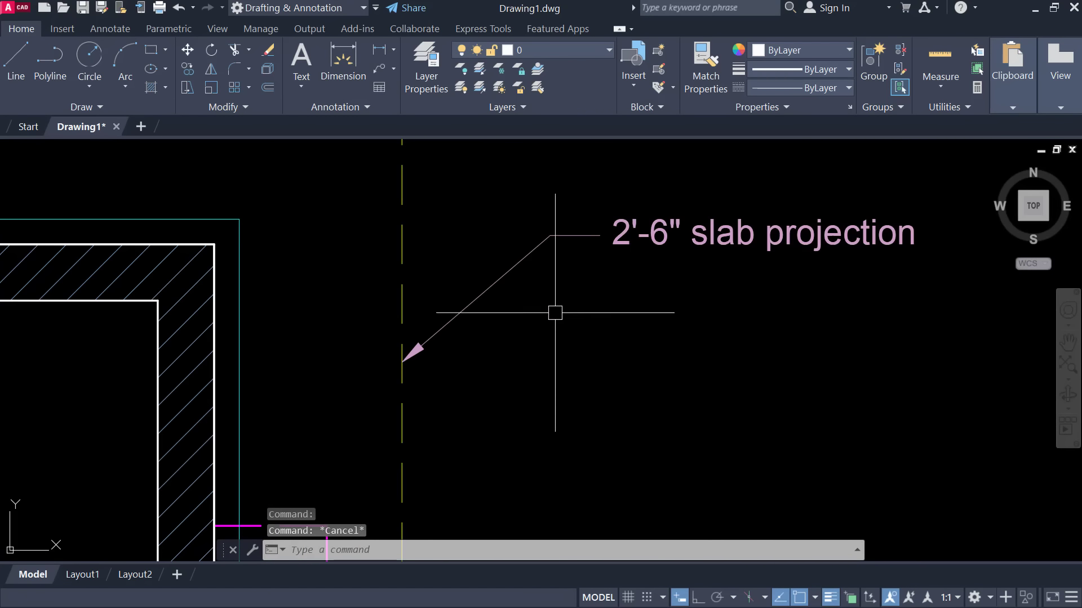
pyautogui.doubleClick(664, 237)
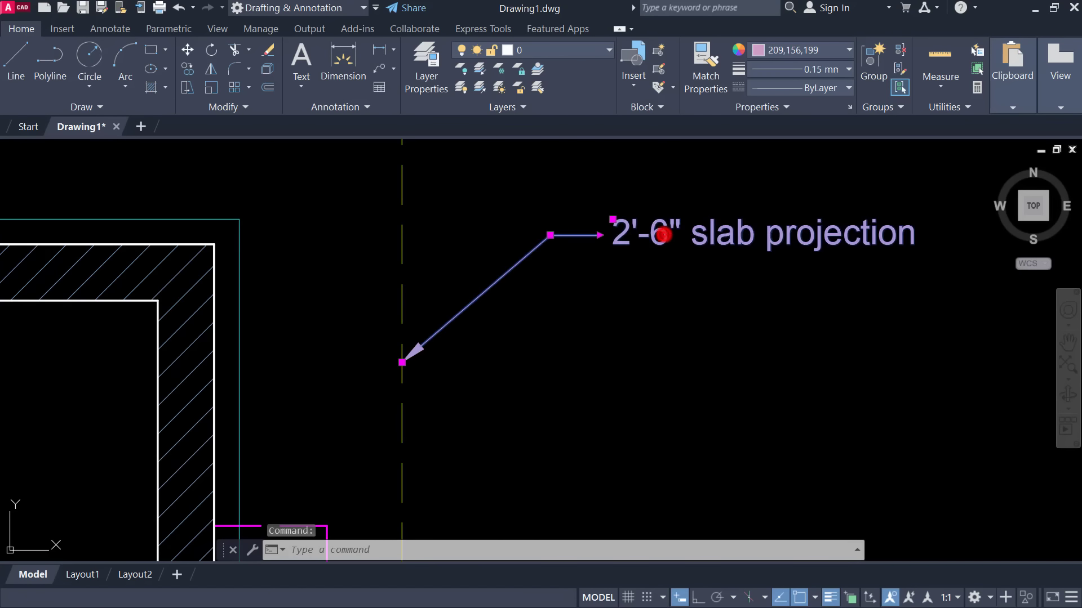
pyautogui.tripleClick(615, 234)
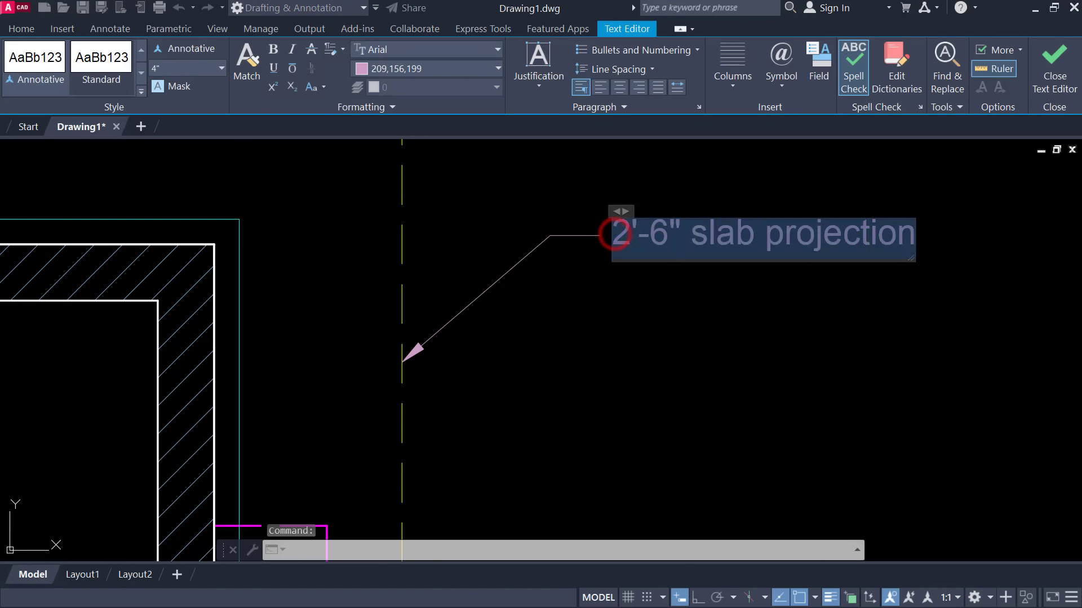
pyautogui.click(618, 236)
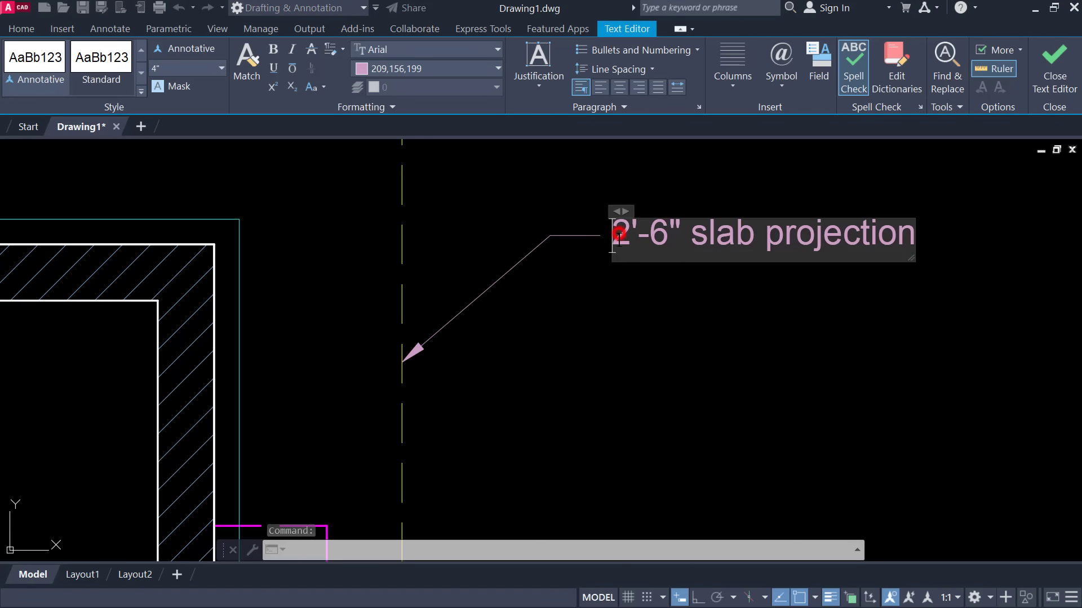
pyautogui.moveTo(620, 235); pyautogui.dragTo(897, 236)
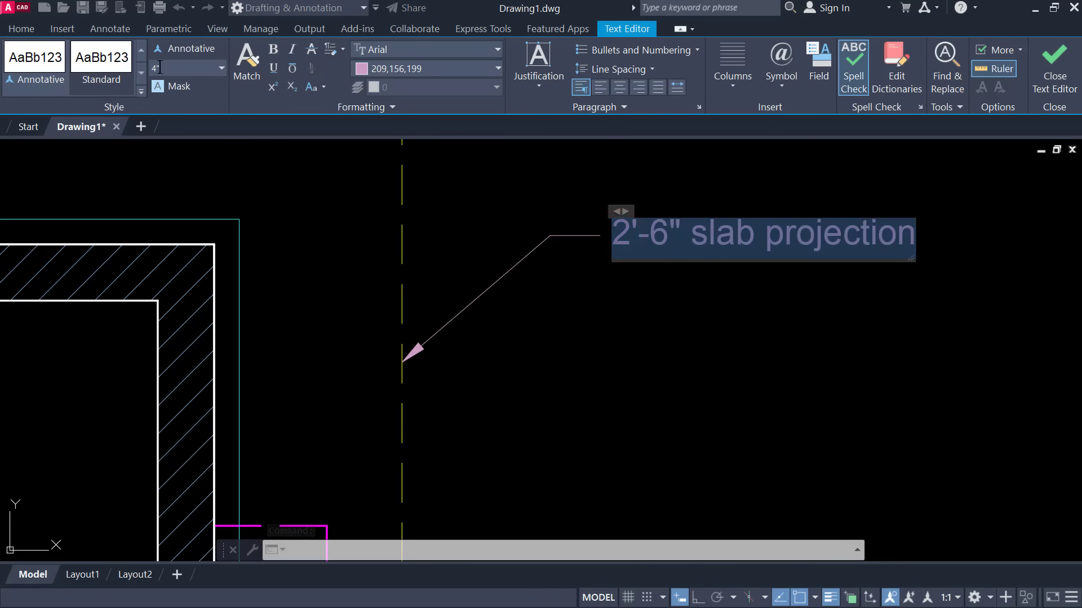
pyautogui.click(552, 344)
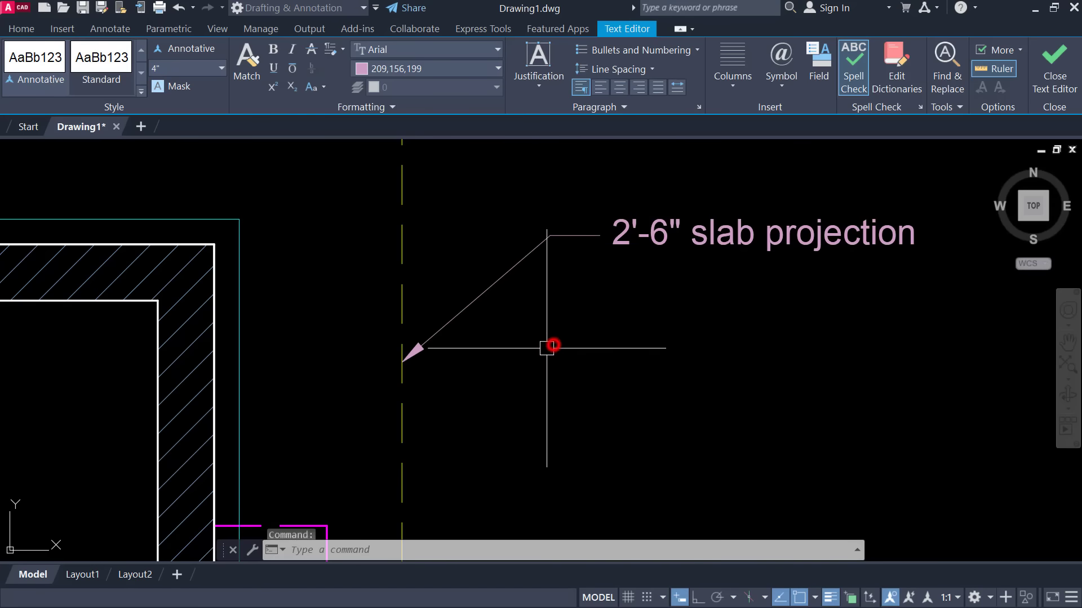
pyautogui.scroll(-1, 551, 343)
pyautogui.scroll(-2, 524, 343)
pyautogui.scroll(-2, 521, 344)
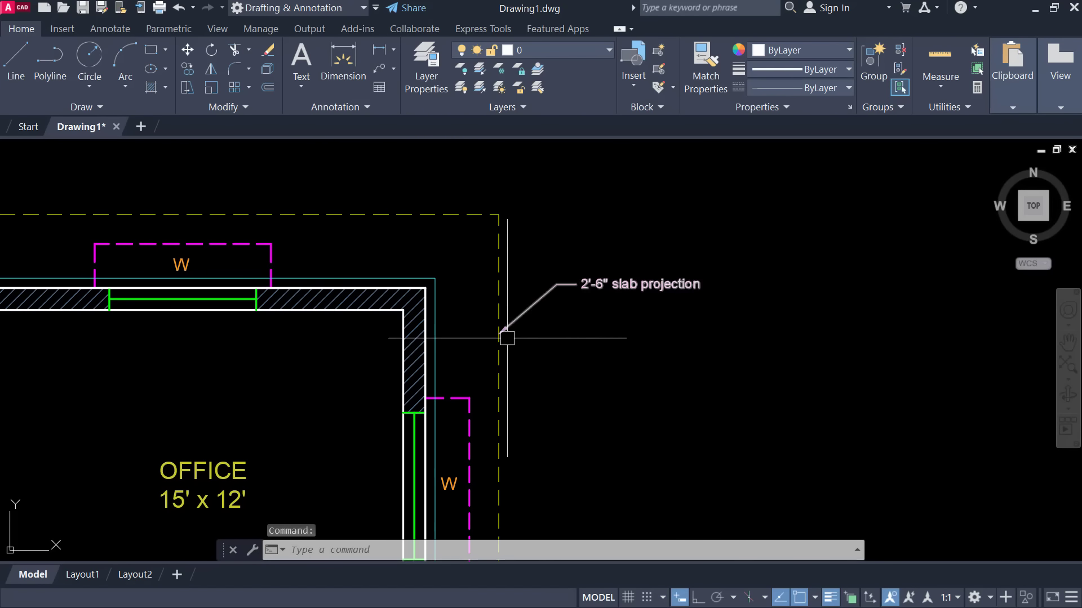
# Select the slab projection leader and open its Properties palette
pyautogui.moveTo(505, 335); pyautogui.dragTo(582, 343, button='middle')
pyautogui.scroll(2, 597, 322)
pyautogui.scroll(1, 607, 304)
pyautogui.click(606, 302)
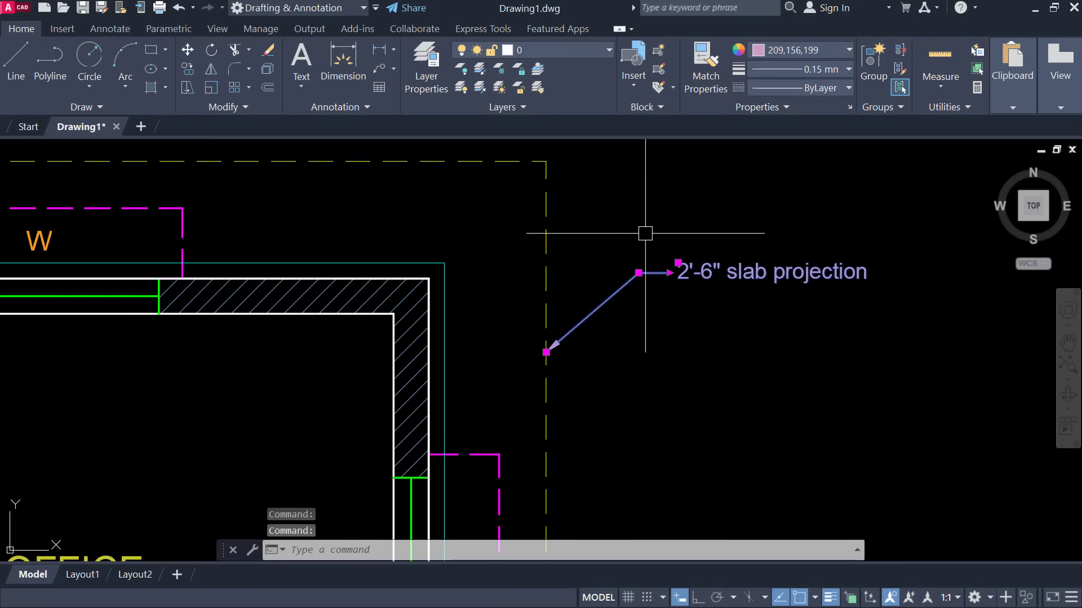
pyautogui.hotkey('ctrl', '1')
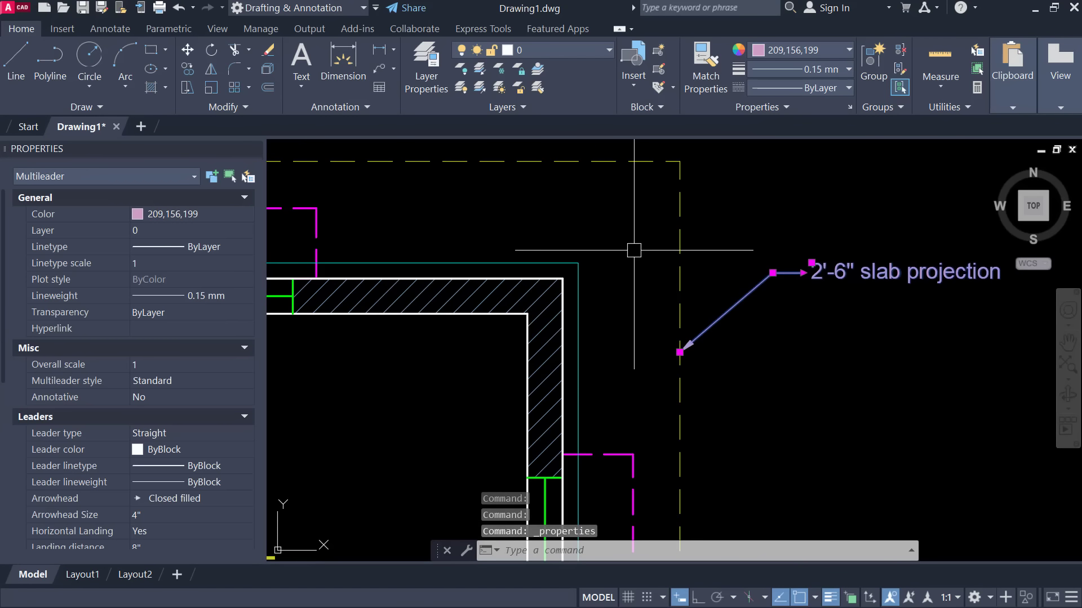
pyautogui.click(254, 149)
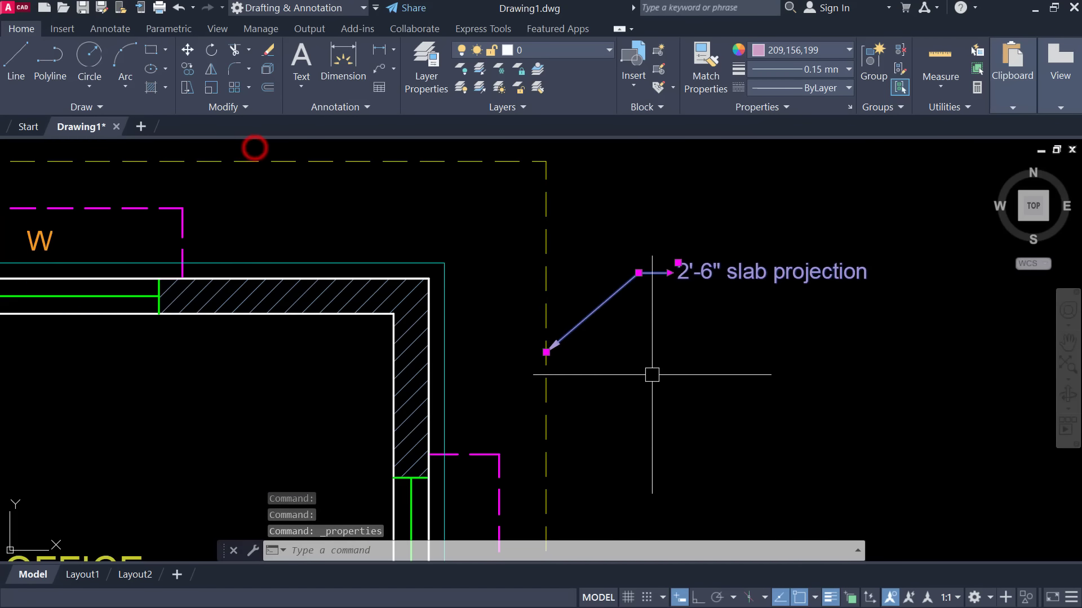
pyautogui.rightClick(685, 275)
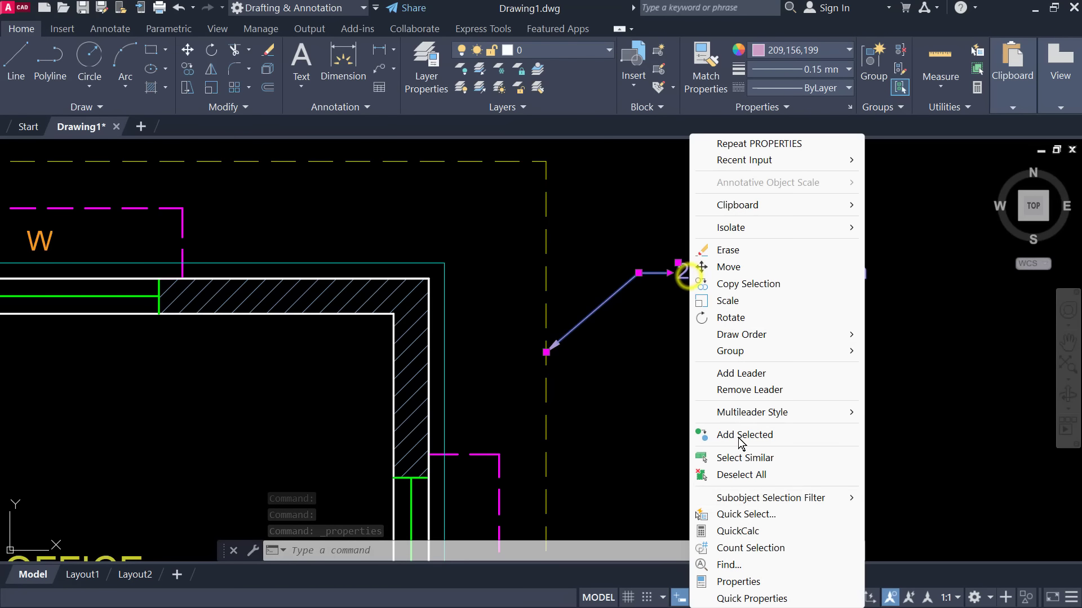
pyautogui.click(738, 583)
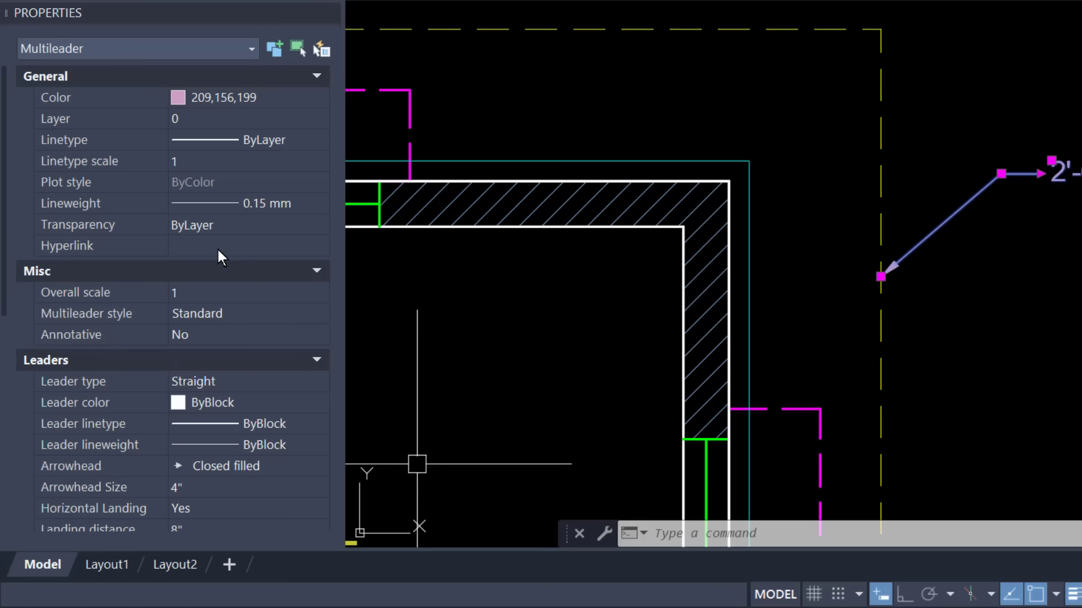
# Set the leader's arrowhead size to 5" and zoom out to the whole office plan
pyautogui.scroll(-3, 183, 230)
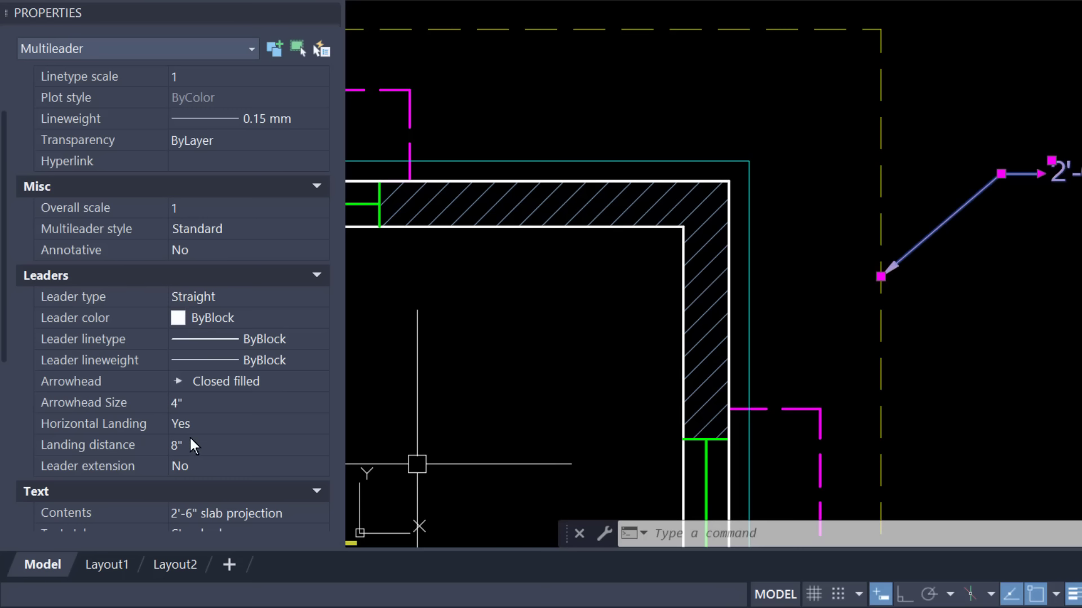
pyautogui.click(222, 401)
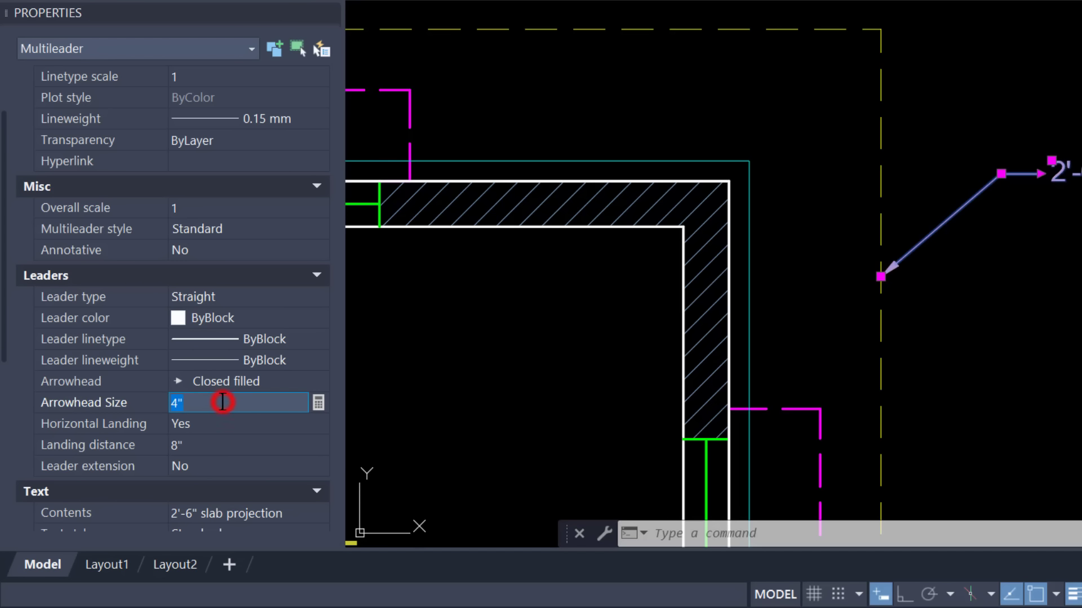
pyautogui.write('5"')
pyautogui.press('Return')
pyautogui.click(239, 403)
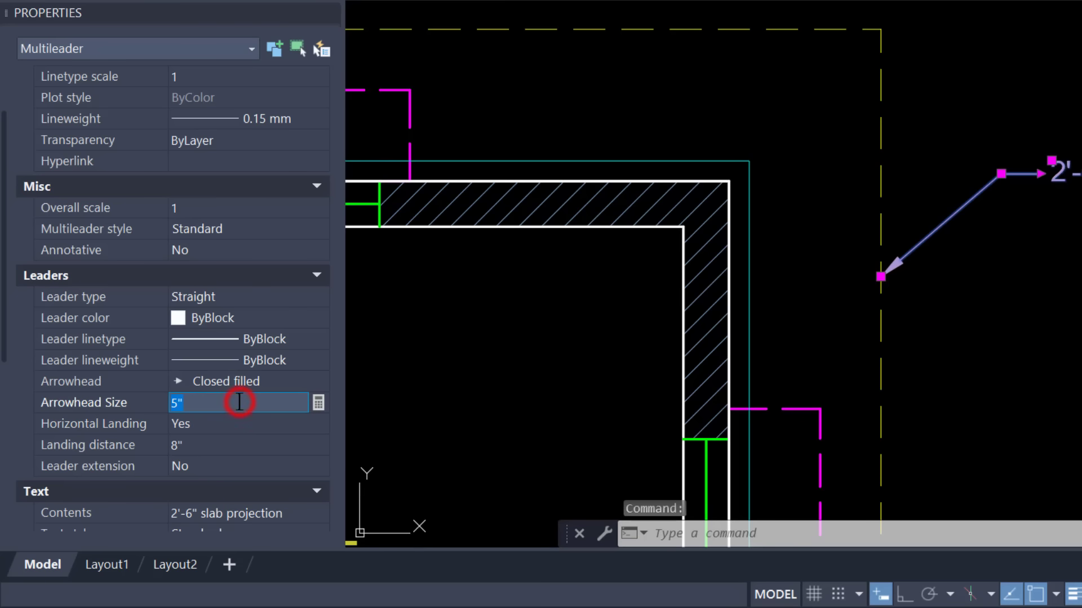
pyautogui.scroll(-4, 239, 403)
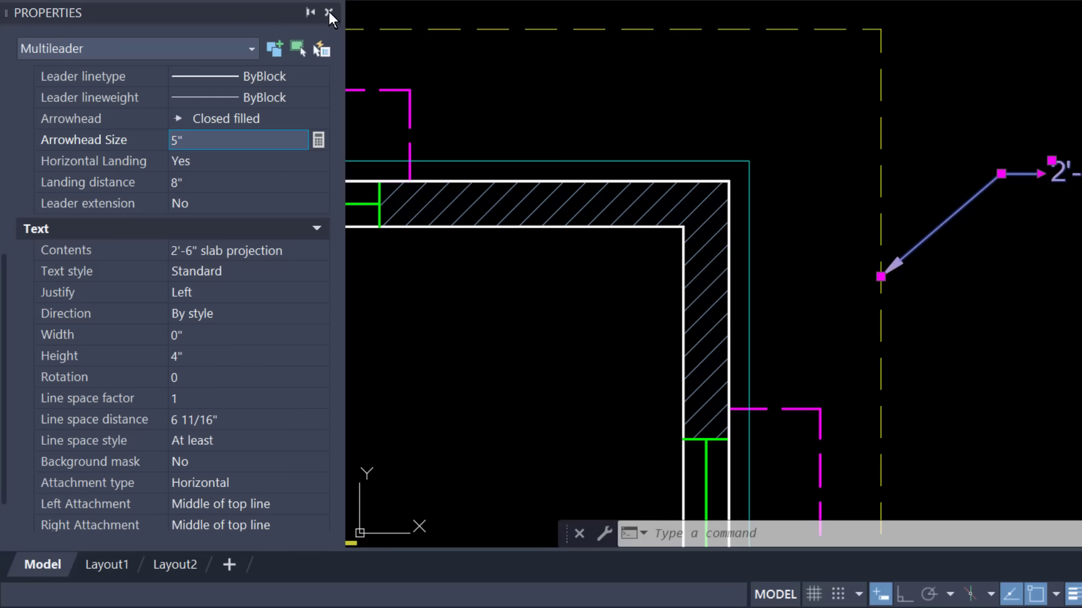
pyautogui.click(329, 12)
pyautogui.scroll(-2, 802, 225)
pyautogui.press('Escape')
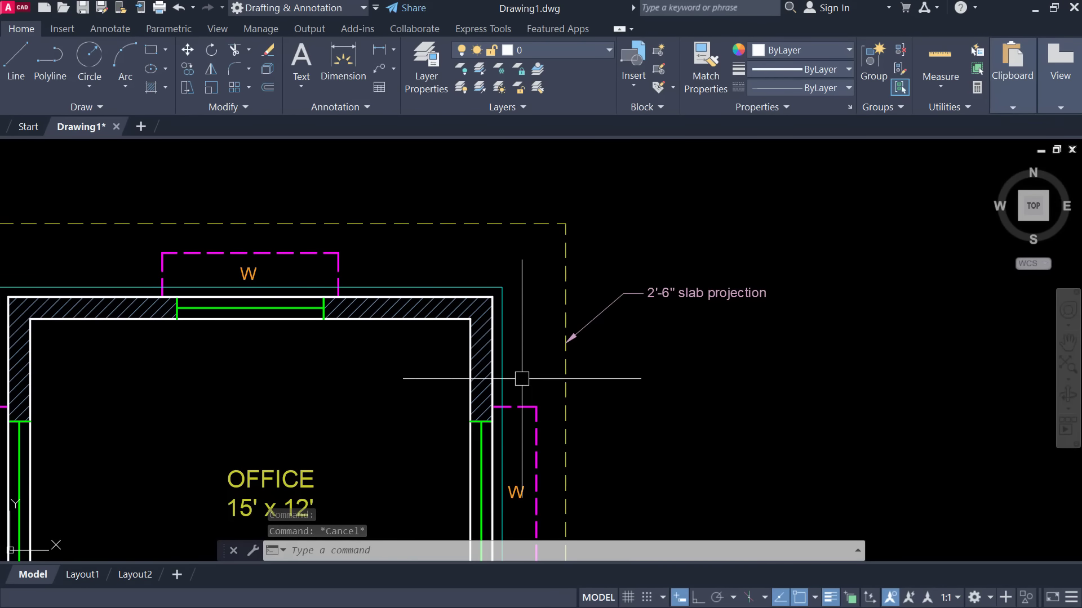
pyautogui.moveTo(588, 411); pyautogui.dragTo(580, 278, button='middle')
pyautogui.scroll(-2, 575, 301)
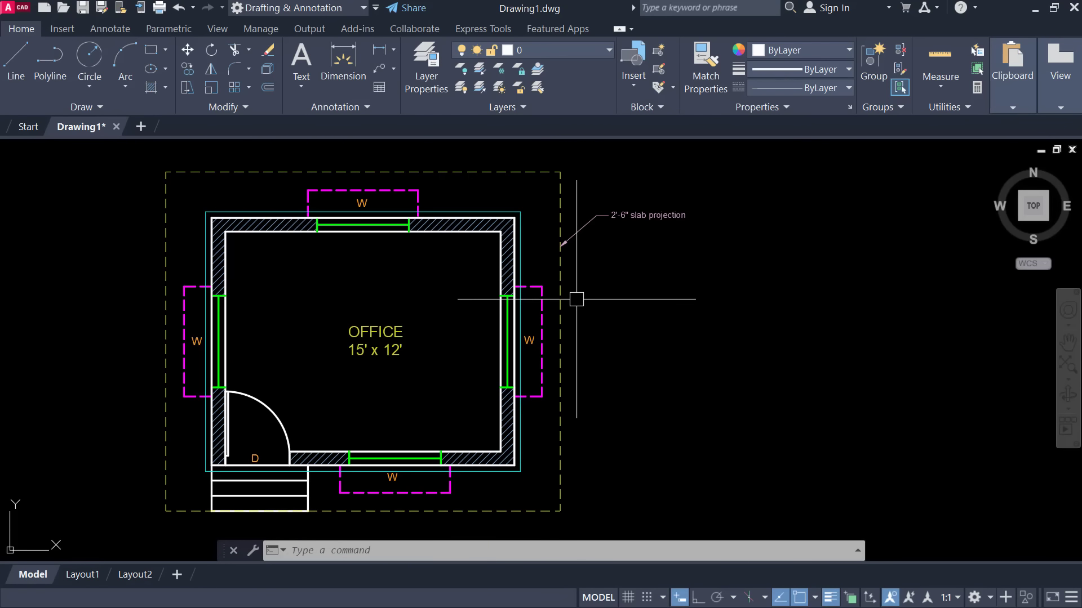
# Add a leader from the outer right wall labelled 4" Plinth Projection
pyautogui.write('mld')
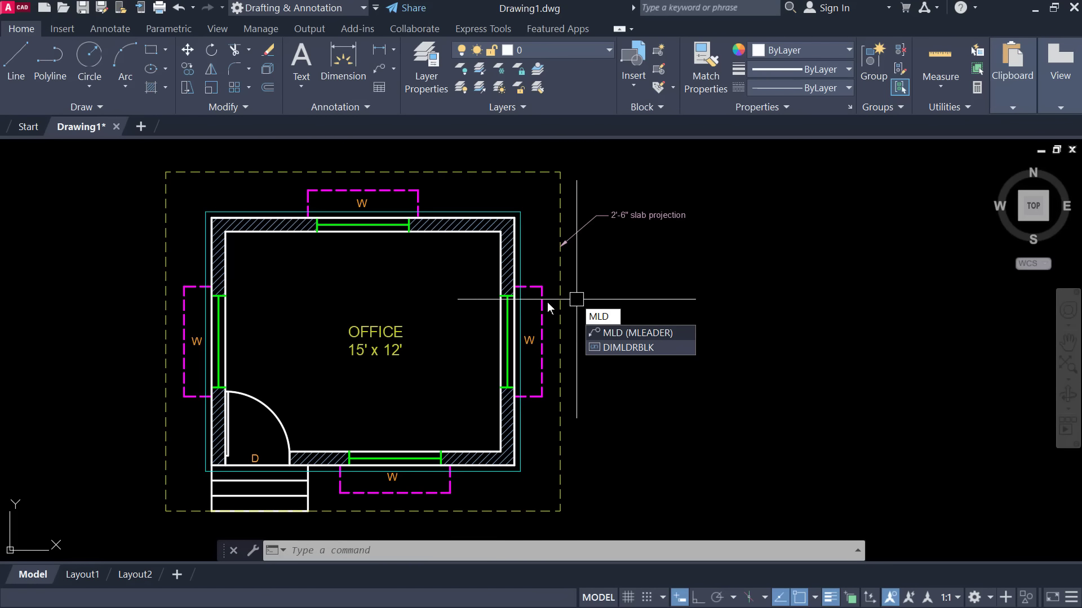
pyautogui.press('Return')
pyautogui.scroll(2, 593, 410)
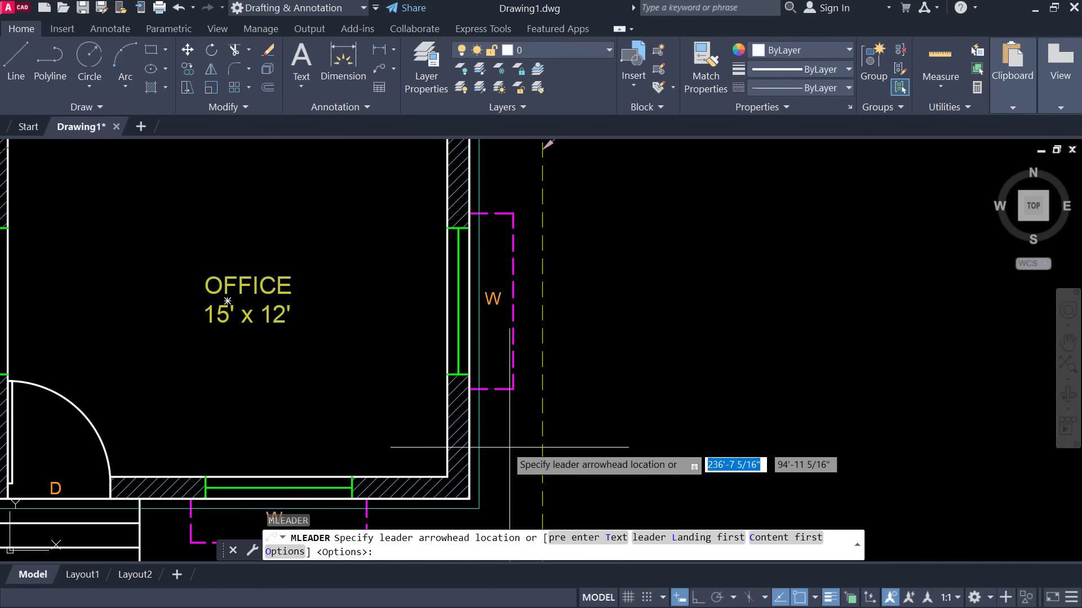
pyautogui.click(479, 450)
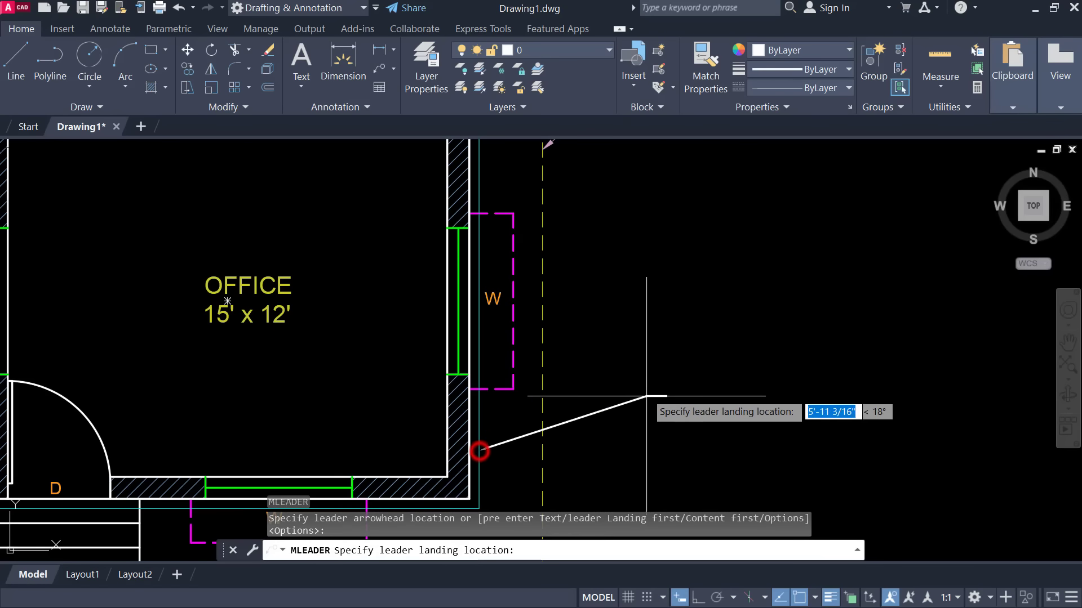
pyautogui.click(583, 370)
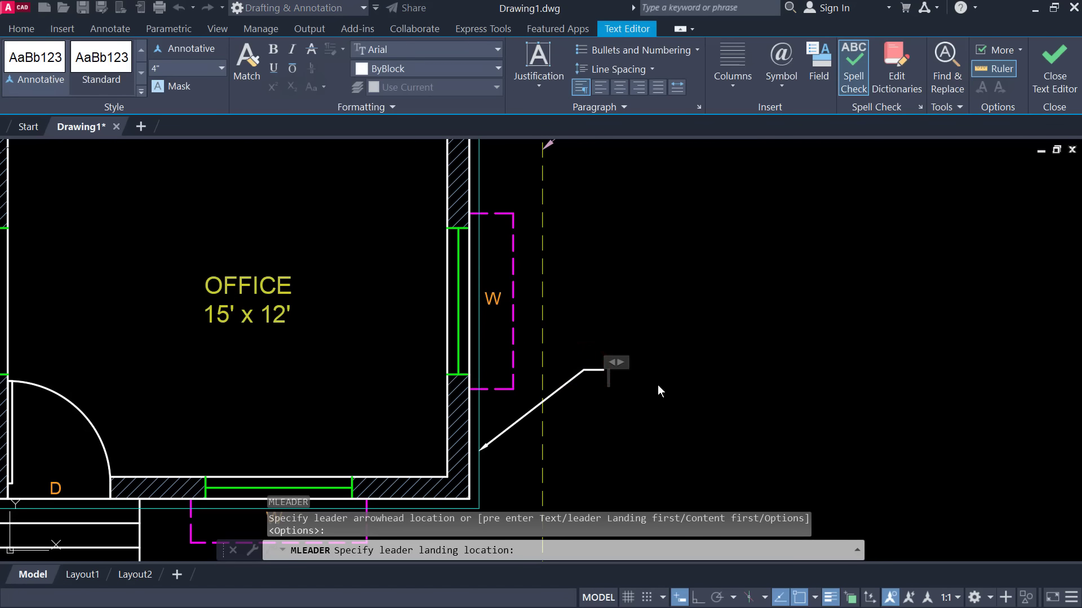
pyautogui.write('Plint')
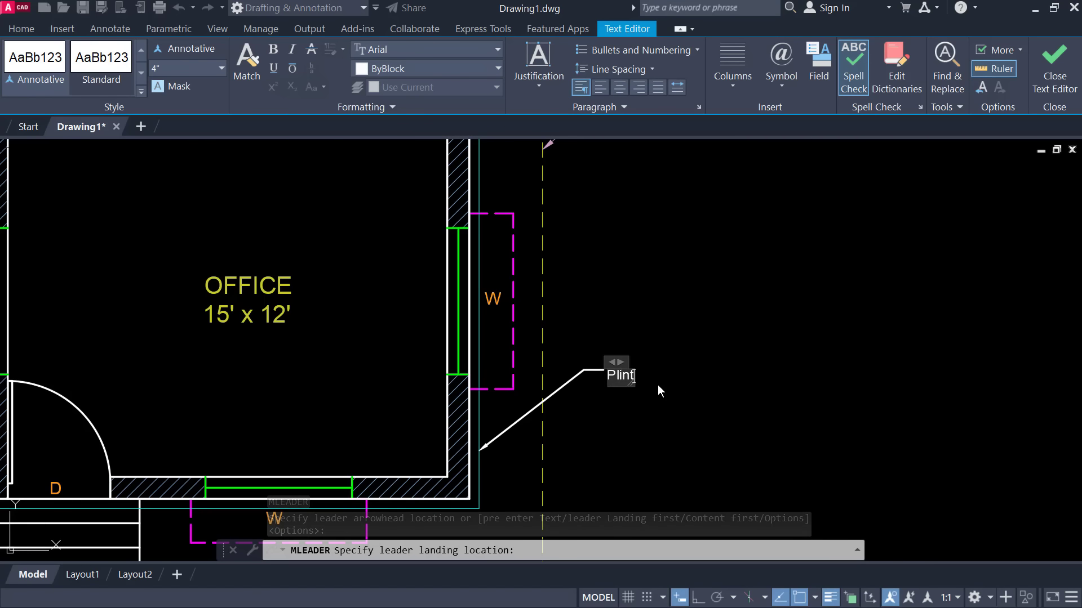
pyautogui.write('h Pro')
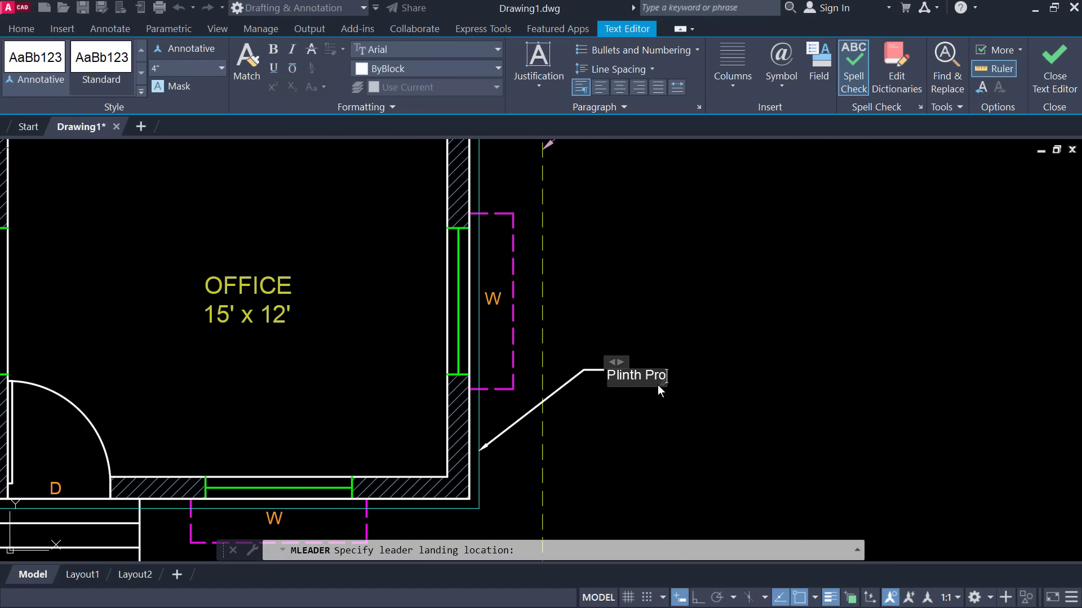
pyautogui.write('jection')
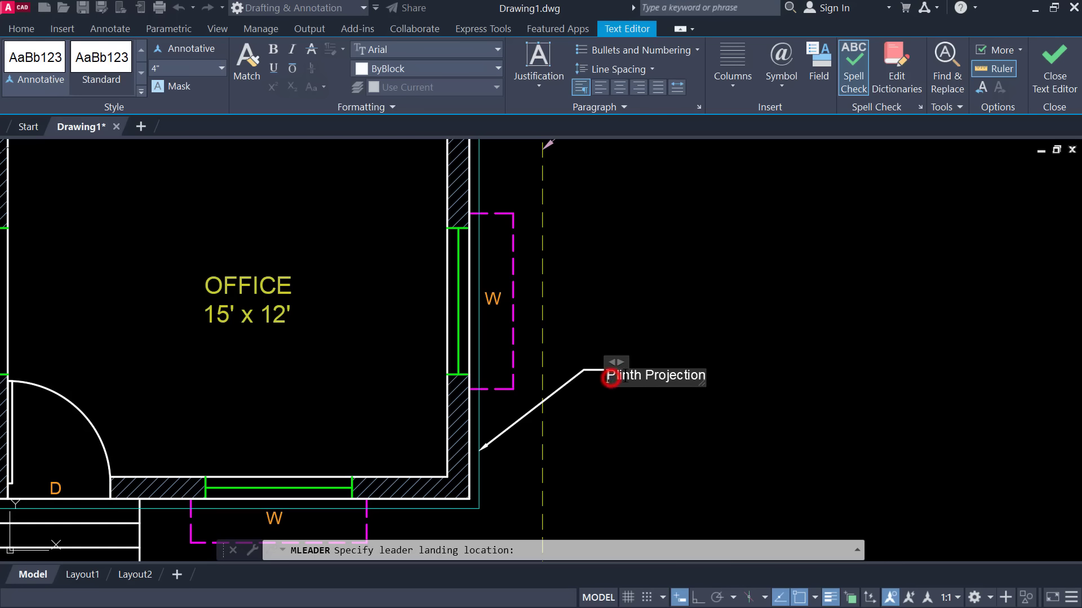
pyautogui.write('0')
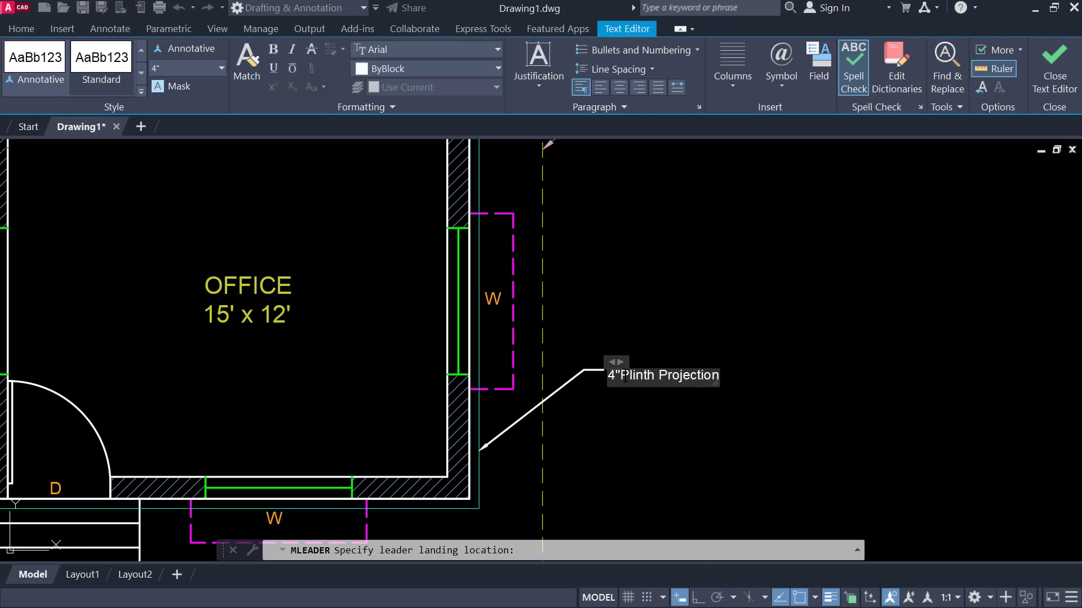
pyautogui.click(722, 301)
pyautogui.scroll(-2, 715, 295)
pyautogui.moveTo(715, 295); pyautogui.dragTo(618, 297, button='middle')
# Use MATCHPROP to copy the slab projection leader's pink styling onto the plinth projection leader
pyautogui.scroll(2, 603, 231)
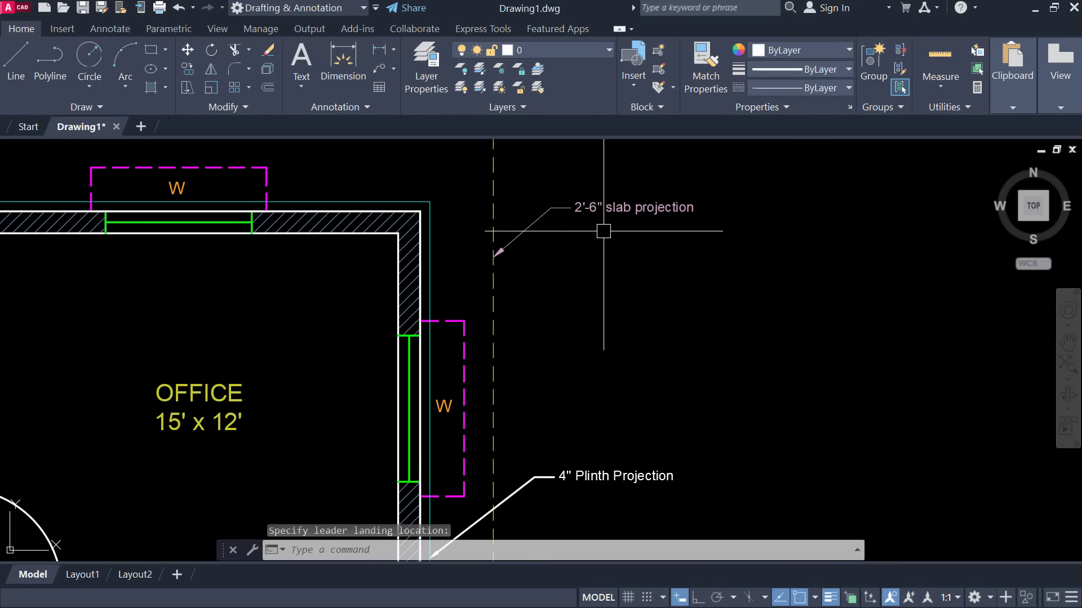
pyautogui.scroll(-2, 565, 483)
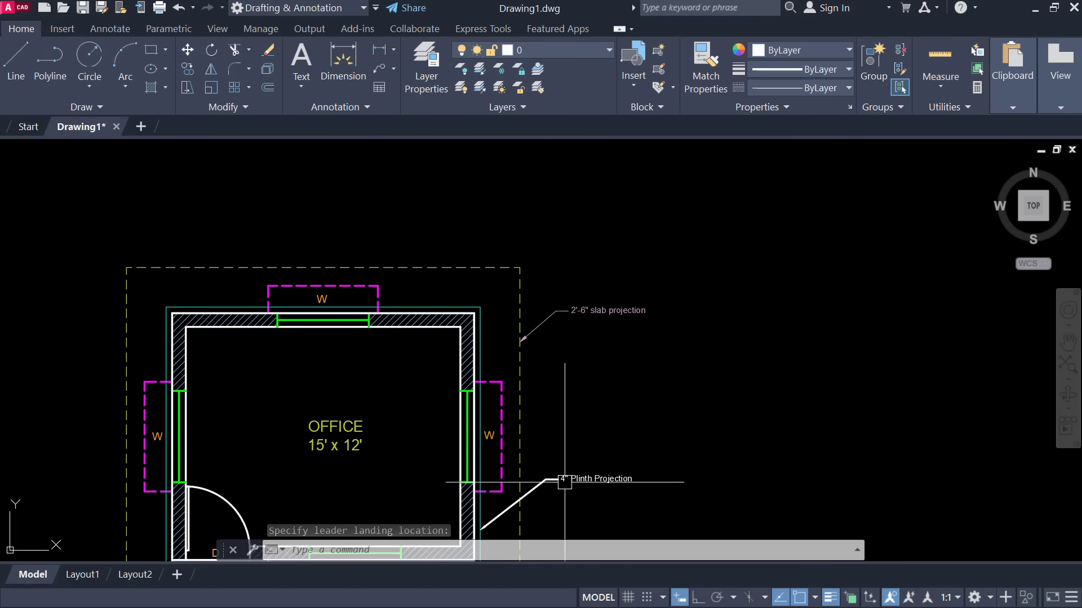
pyautogui.click(565, 483)
pyautogui.moveTo(564, 483); pyautogui.dragTo(562, 448, button='middle')
pyautogui.write('MA')
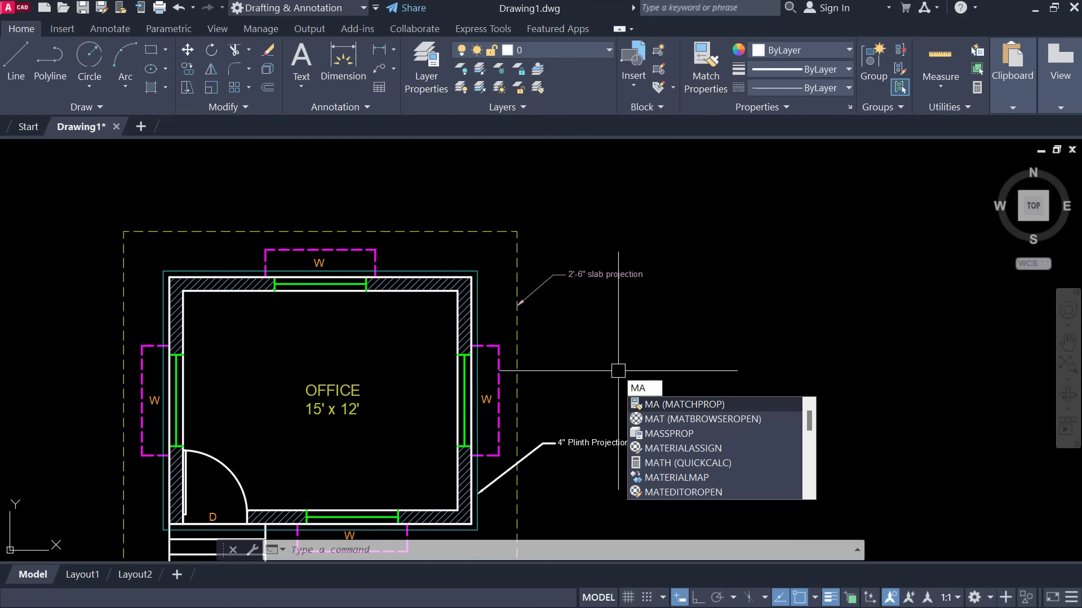
pyautogui.press('Return')
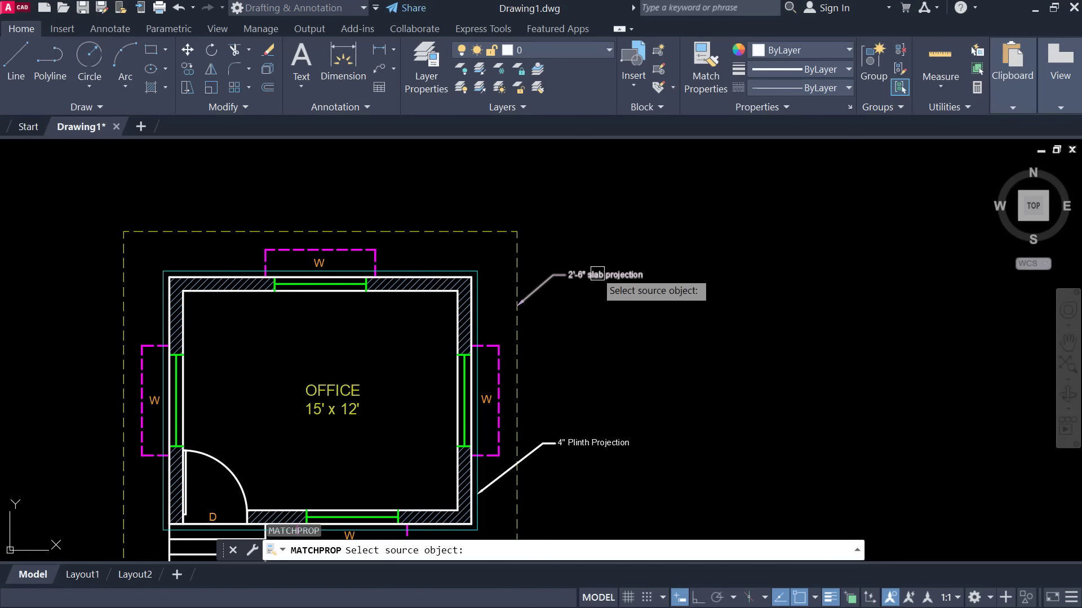
pyautogui.click(597, 274)
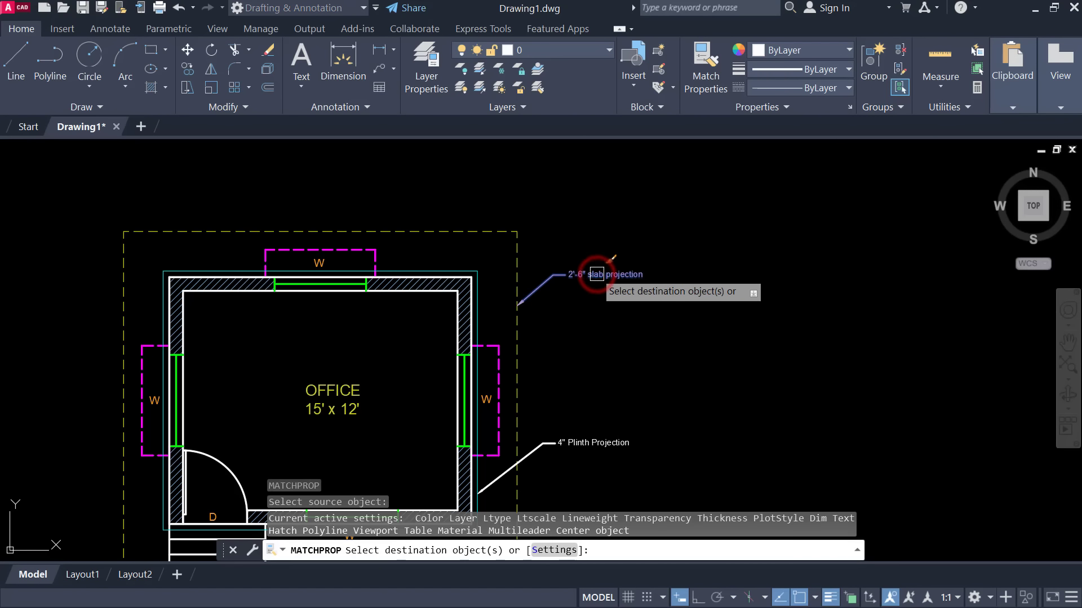
pyautogui.click(564, 445)
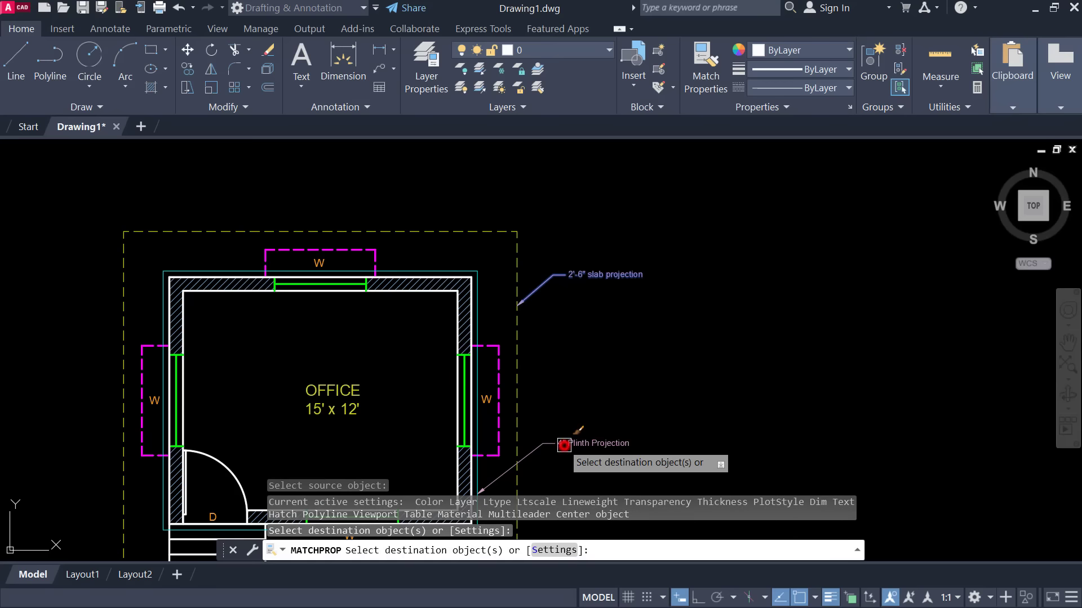
pyautogui.press('Escape')
pyautogui.scroll(2, 693, 286)
pyautogui.moveTo(693, 285); pyautogui.dragTo(578, 263, button='middle')
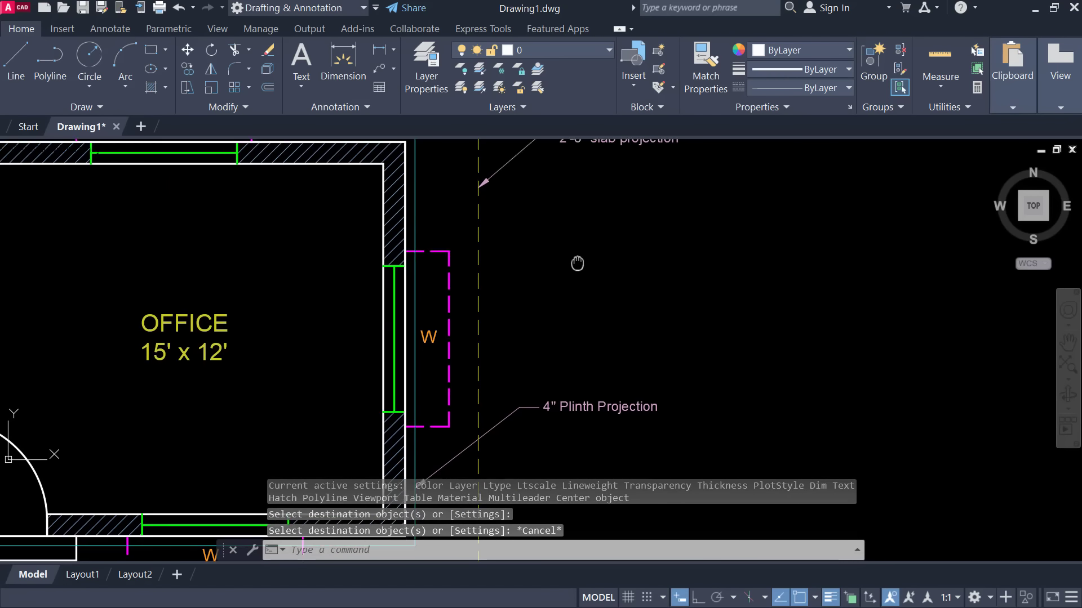
pyautogui.scroll(-2, 578, 263)
pyautogui.scroll(-1, 572, 234)
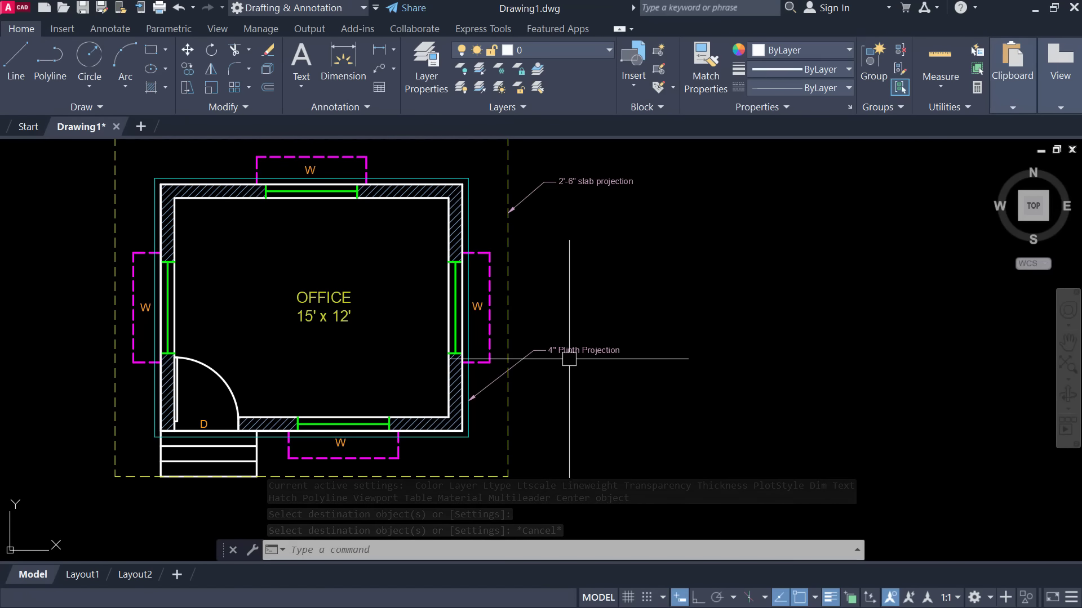
pyautogui.moveTo(565, 357)
pyautogui.mouseDown(button='middle')
pyautogui.moveTo(613, 398)
pyautogui.moveTo(639, 395)
pyautogui.mouseUp(button='middle')
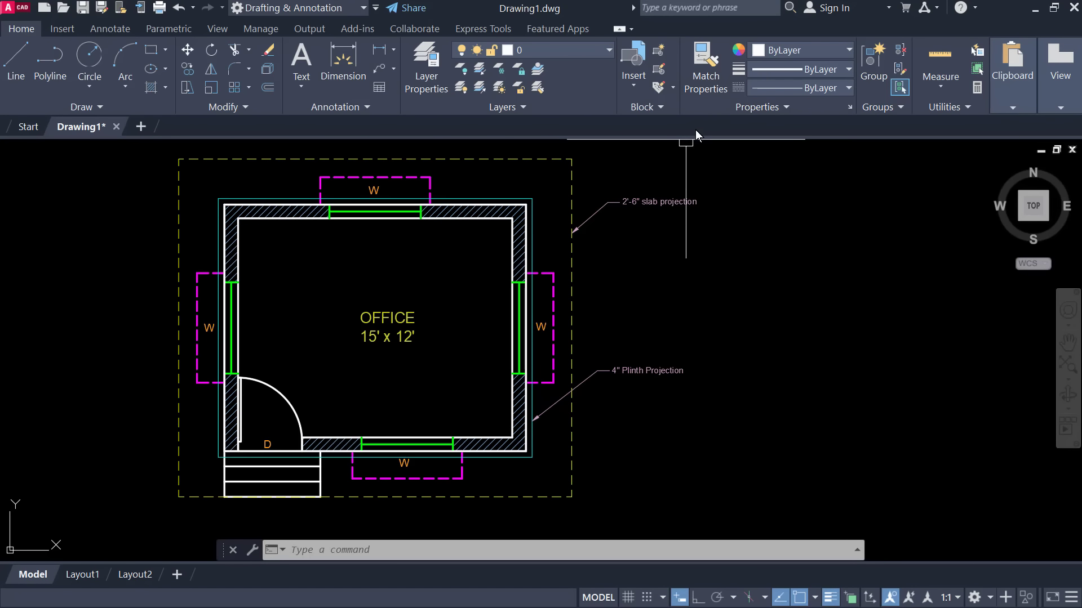
pyautogui.scroll(-3, 635, 371)
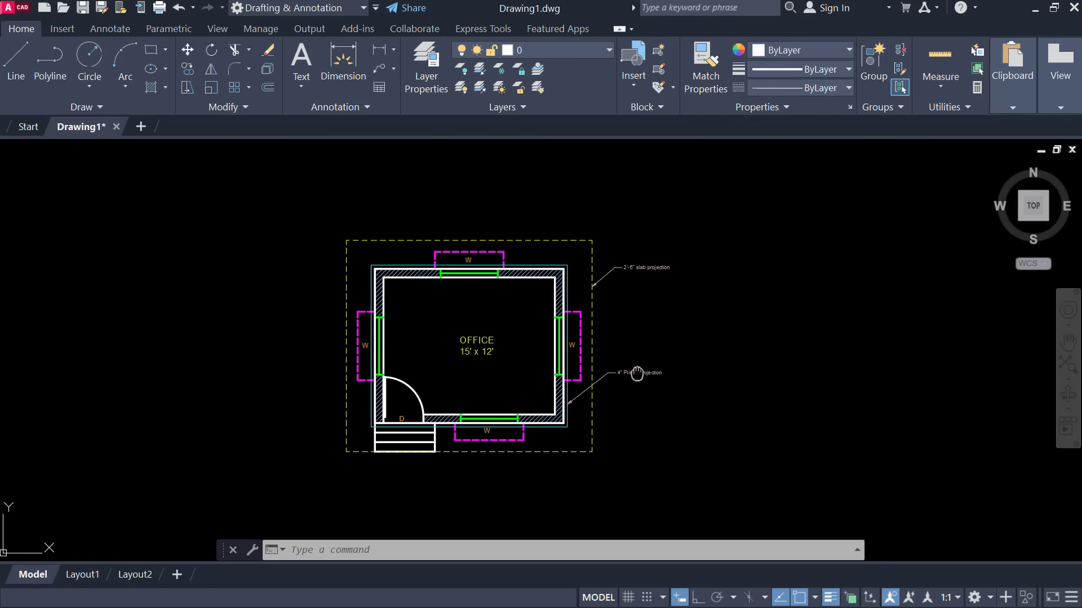
pyautogui.scroll(3, 652, 412)
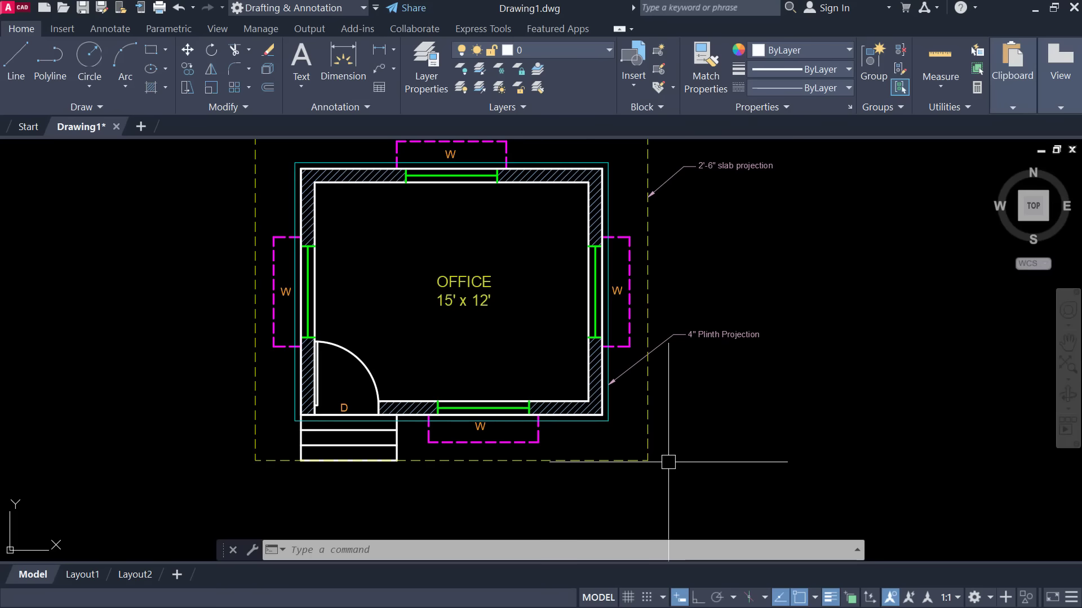
pyautogui.scroll(-2, 669, 462)
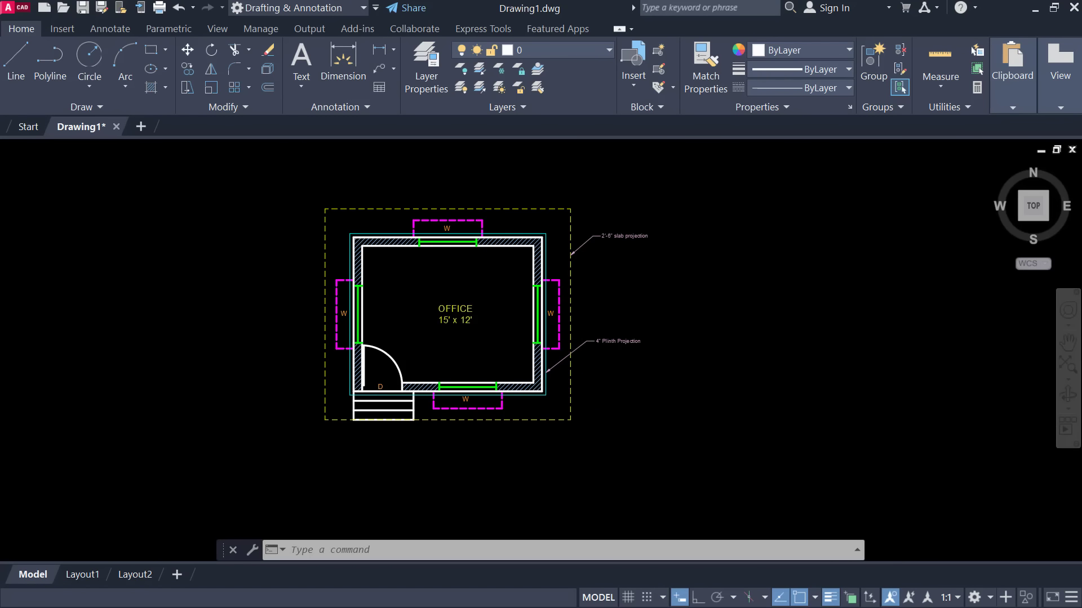
pyautogui.scroll(2, 580, 368)
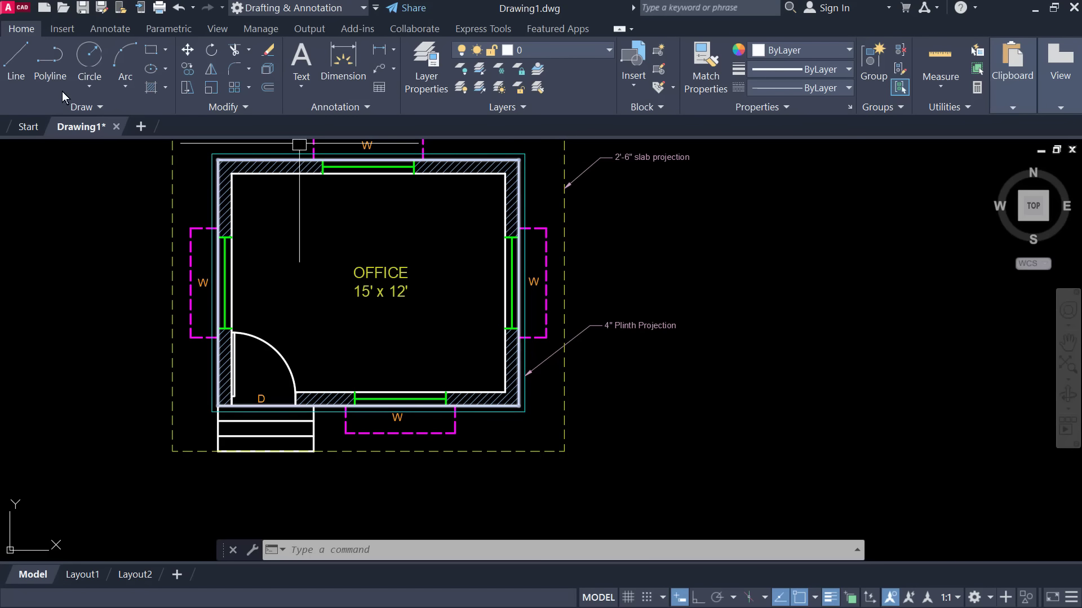
pyautogui.click(15, 56)
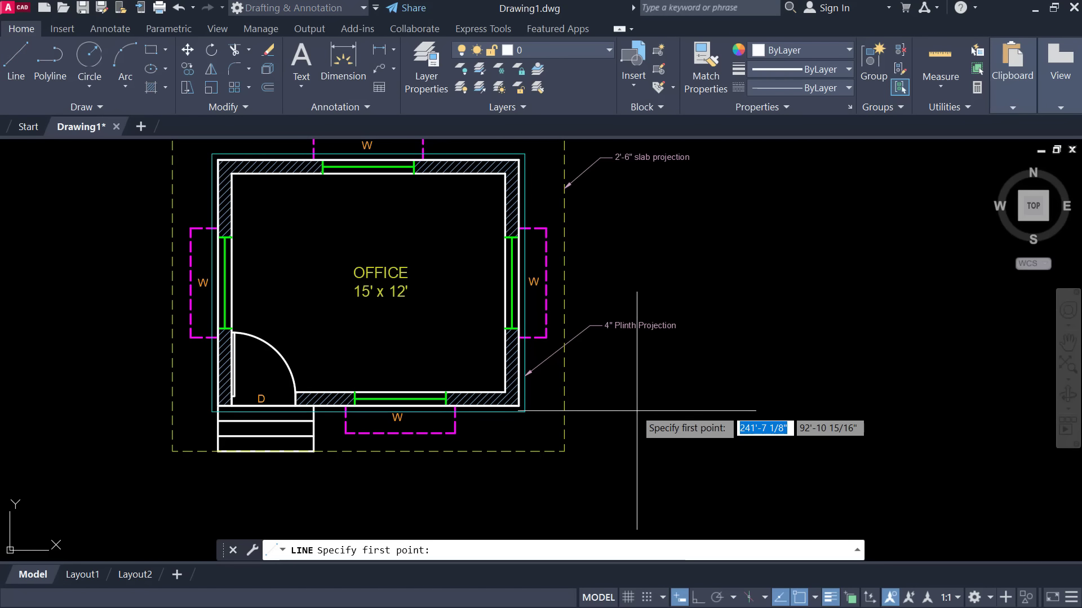
# Draw a first triangle outline with ortho on, then delete its slanted sides
pyautogui.press('Escape')
pyautogui.press('Return')
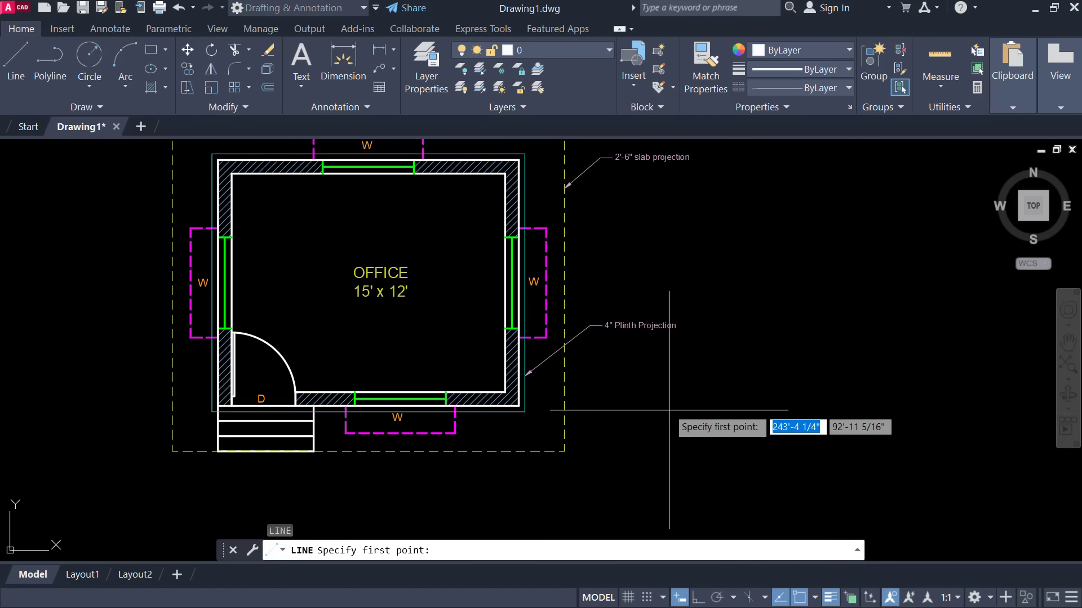
pyautogui.scroll(3, 626, 381)
pyautogui.click(626, 381)
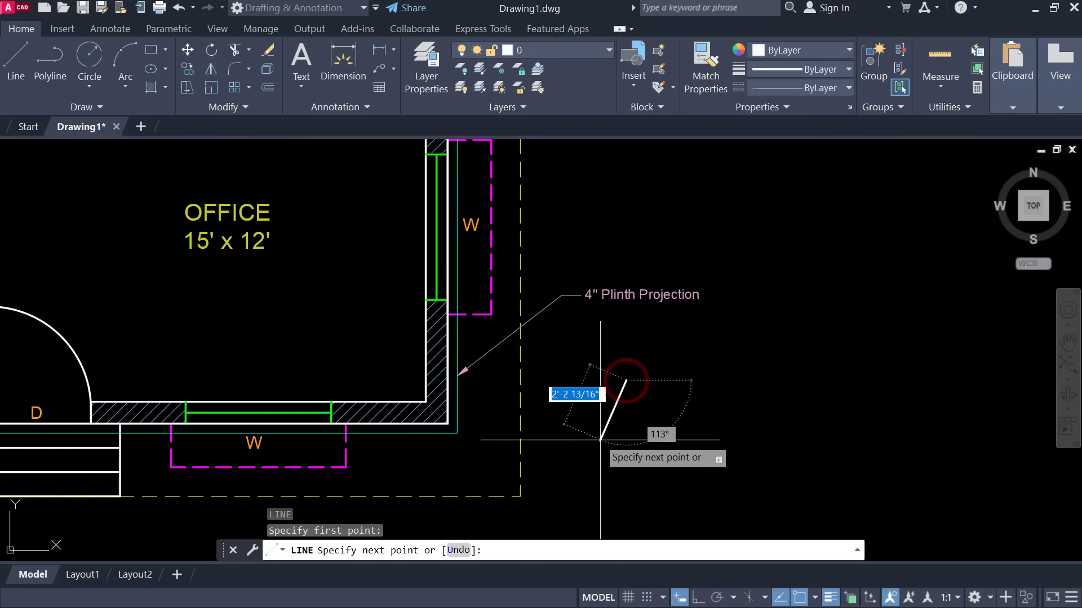
pyautogui.click(604, 420)
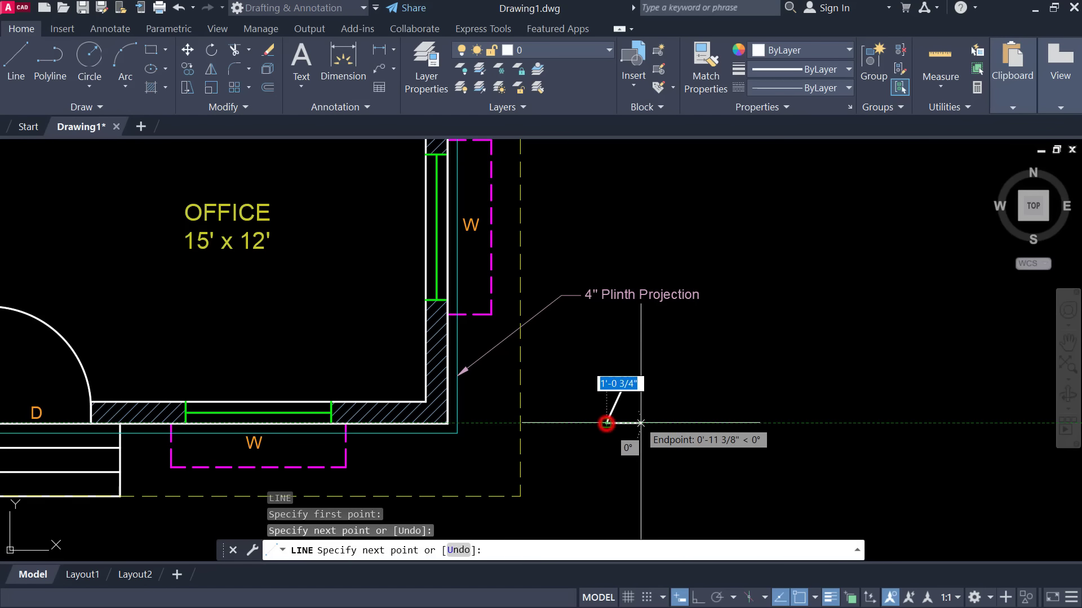
pyautogui.scroll(2, 657, 420)
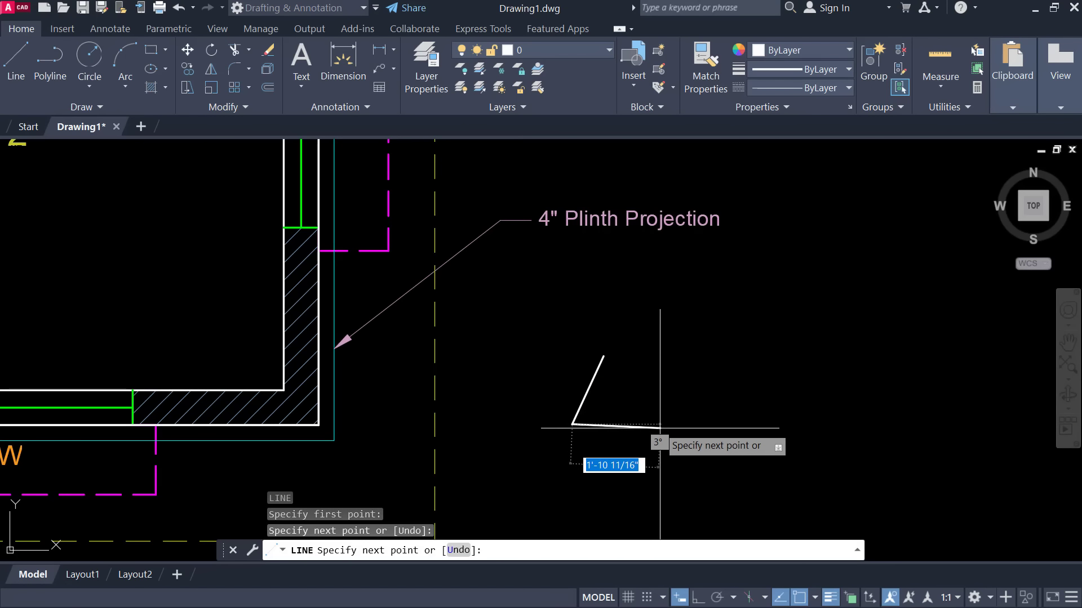
pyautogui.press('F8')
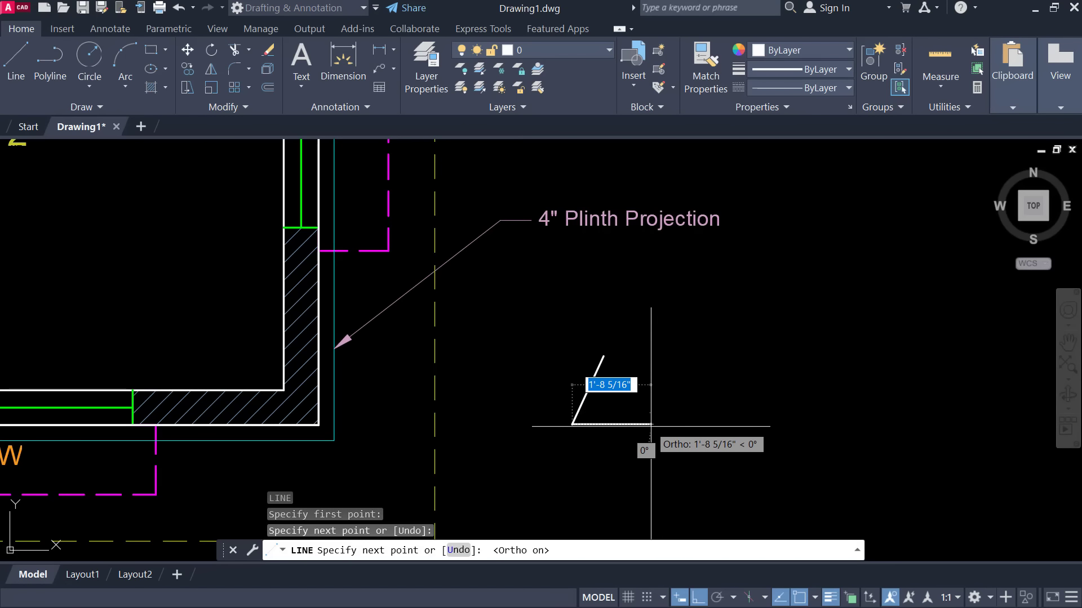
pyautogui.click(652, 425)
pyautogui.click(602, 357)
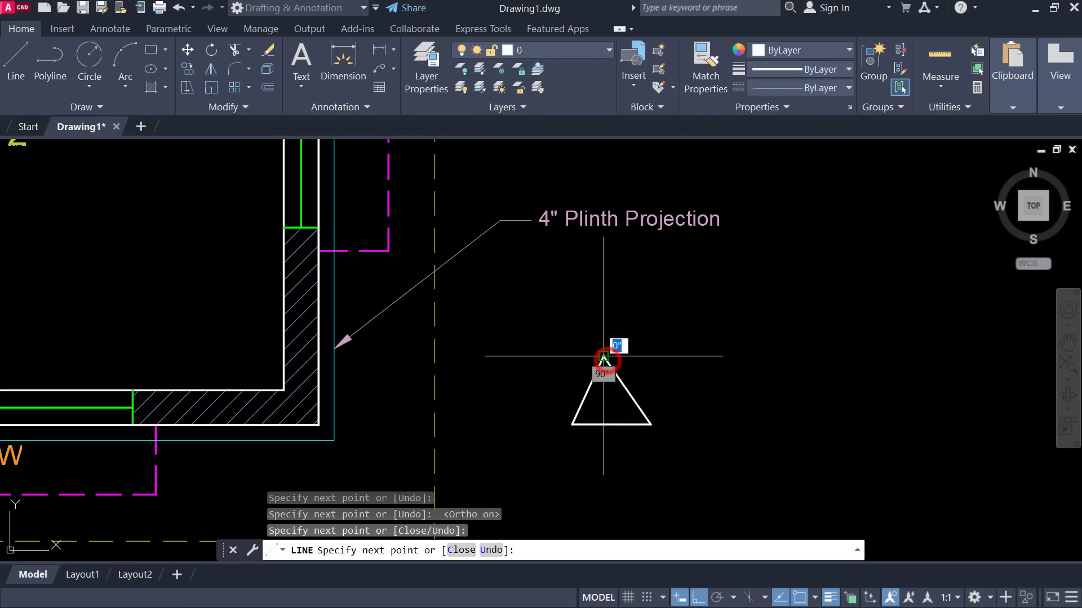
pyautogui.press('Escape')
pyautogui.click(629, 380)
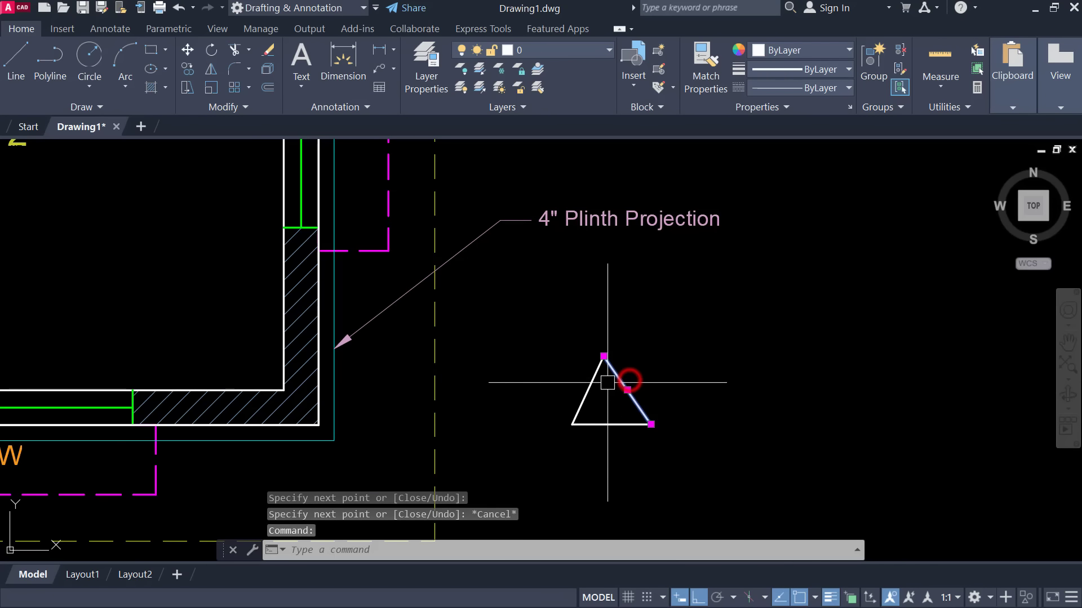
pyautogui.press('Delete')
# Draw a vertical line from the base midpoint to the apex and the right slanted side
pyautogui.write('l')
pyautogui.press('Return')
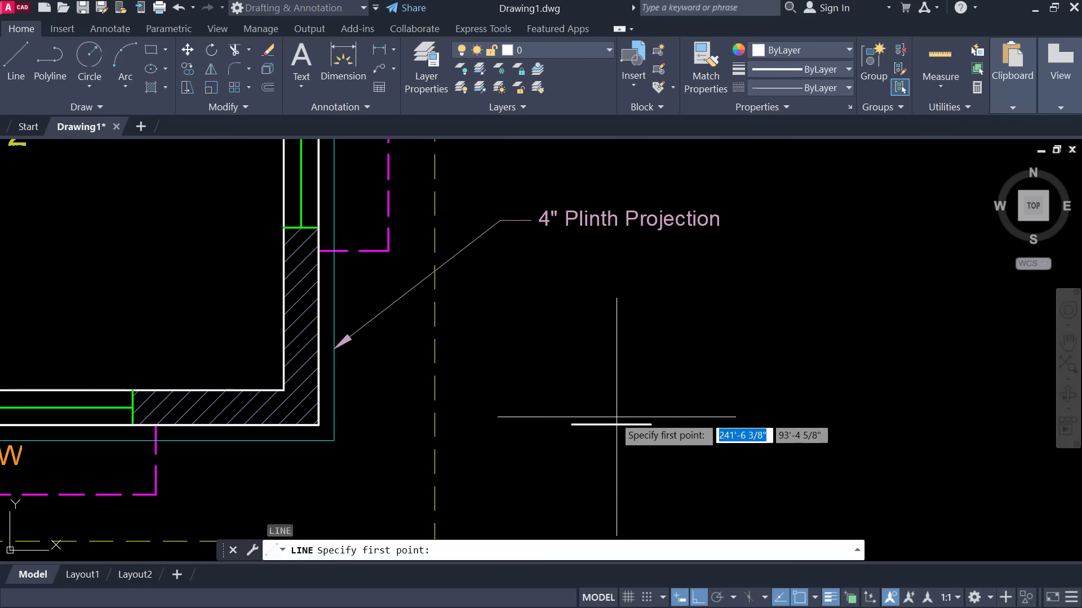
pyautogui.click(612, 424)
pyautogui.click(613, 361)
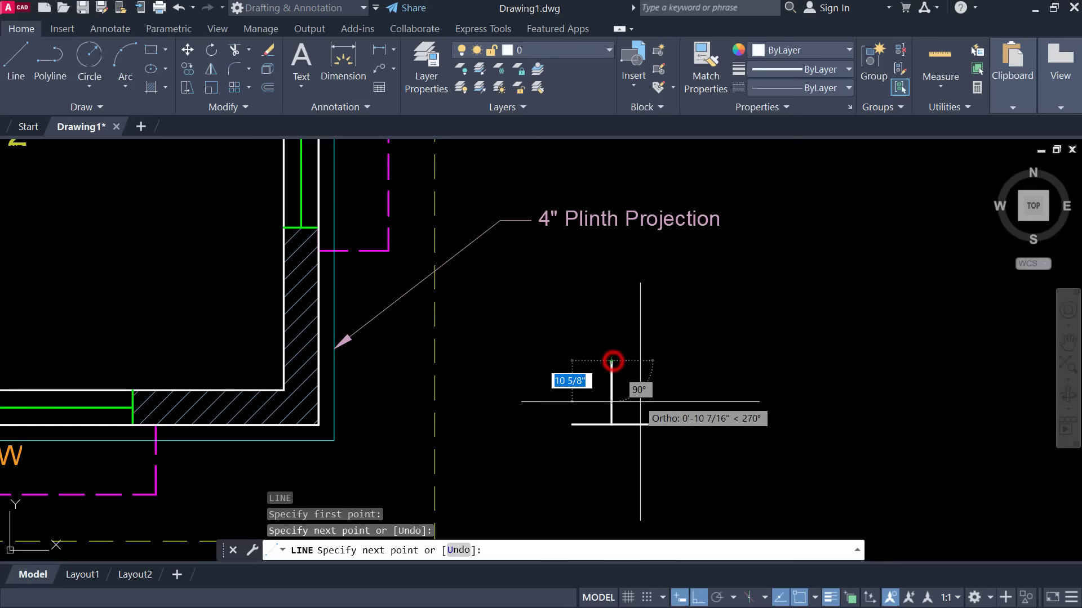
pyautogui.click(651, 425)
pyautogui.press('Escape')
# Draw the left slanted side to the base corner and erase the vertical middle line
pyautogui.press('Return')
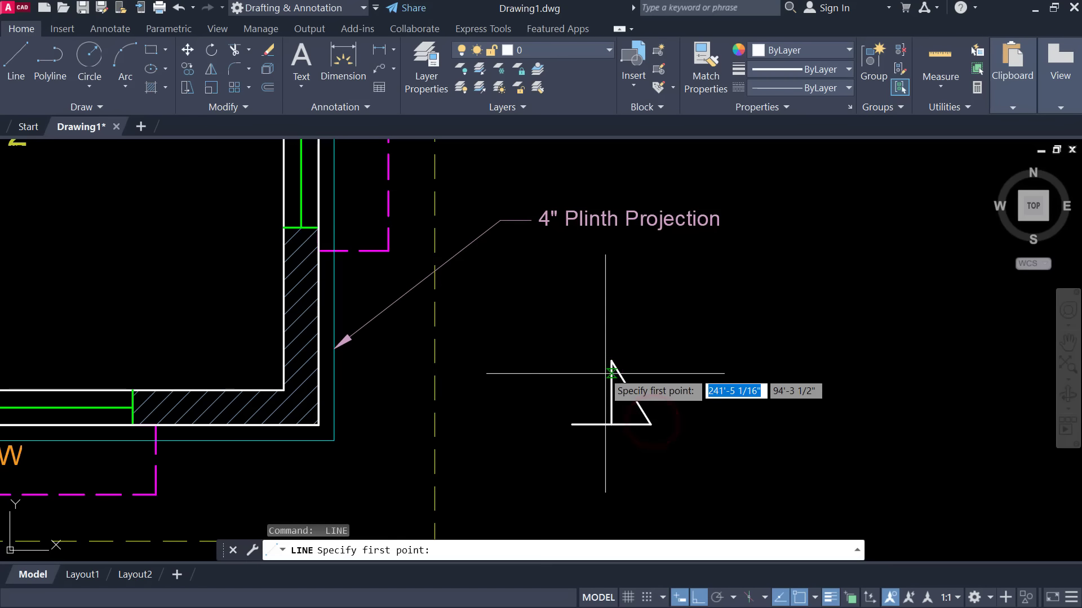
pyautogui.click(611, 361)
pyautogui.click(575, 424)
pyautogui.press('Escape')
pyautogui.click(611, 398)
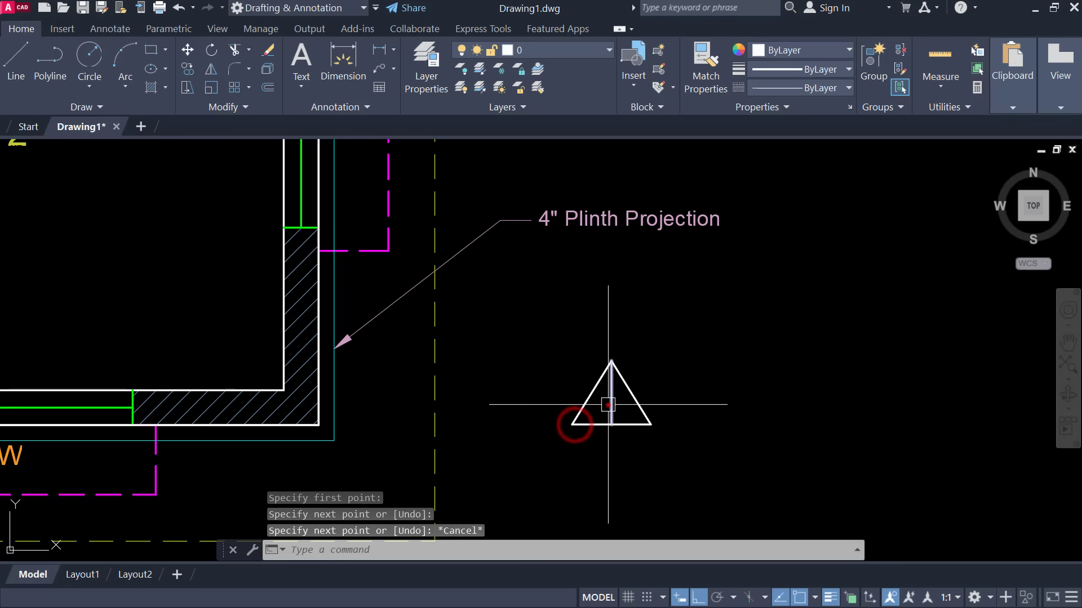
pyautogui.press('Delete')
pyautogui.scroll(-2, 549, 412)
pyautogui.scroll(2, 548, 413)
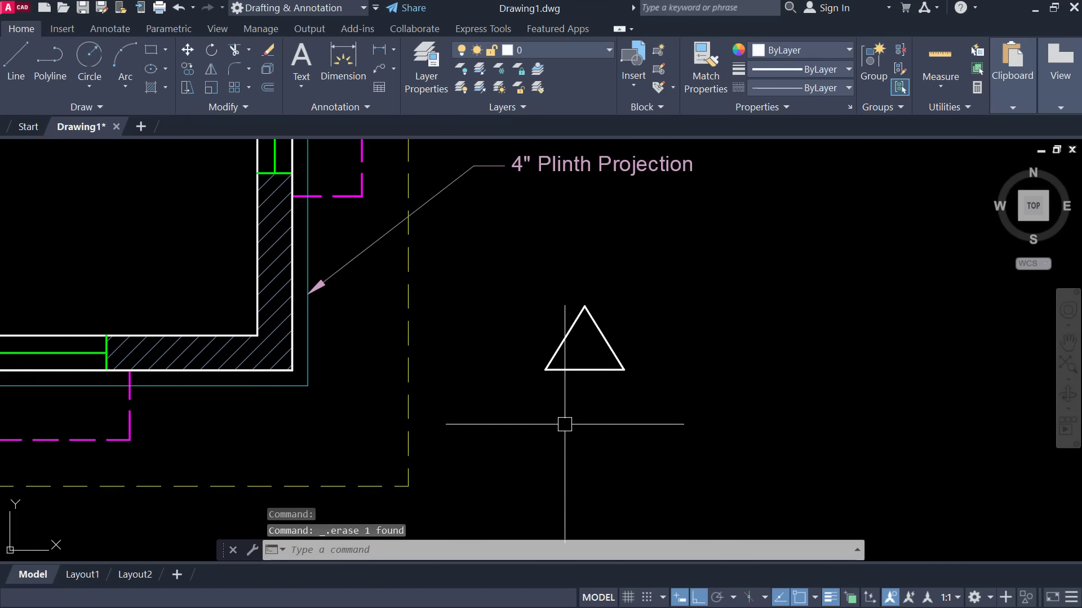
pyautogui.scroll(1, 563, 425)
# Hatch the inside of the triangle with the SOLID pattern in red
pyautogui.write('h')
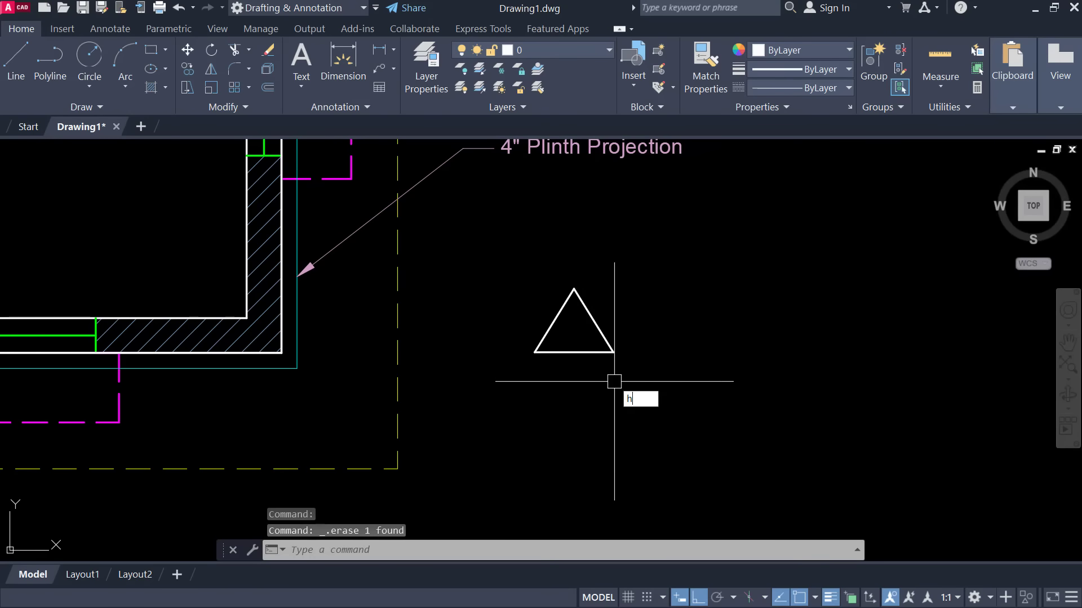
pyautogui.write('h')
pyautogui.press('Return')
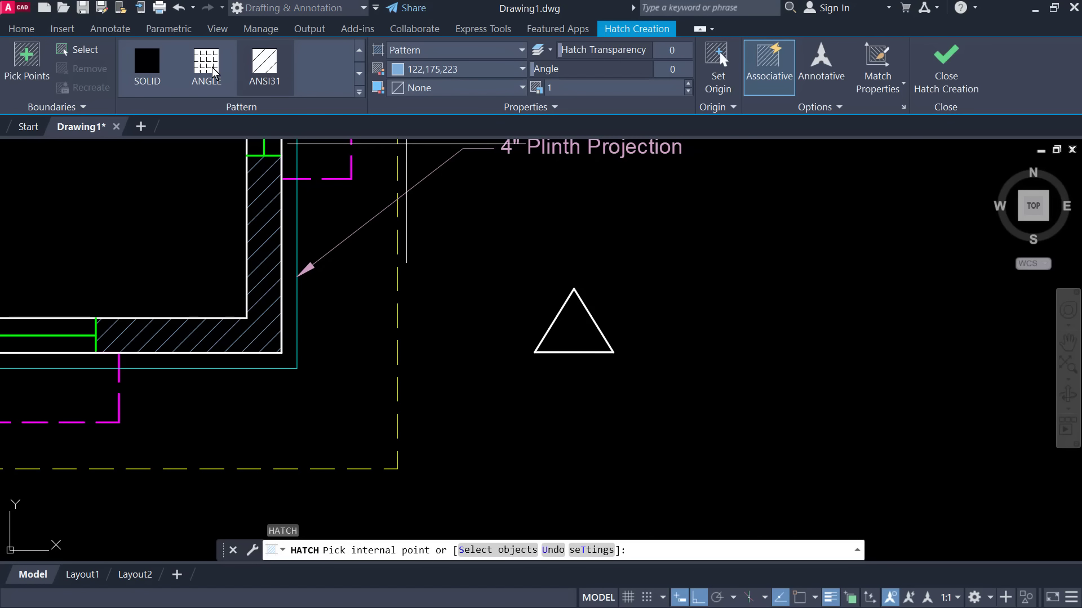
pyautogui.click(144, 65)
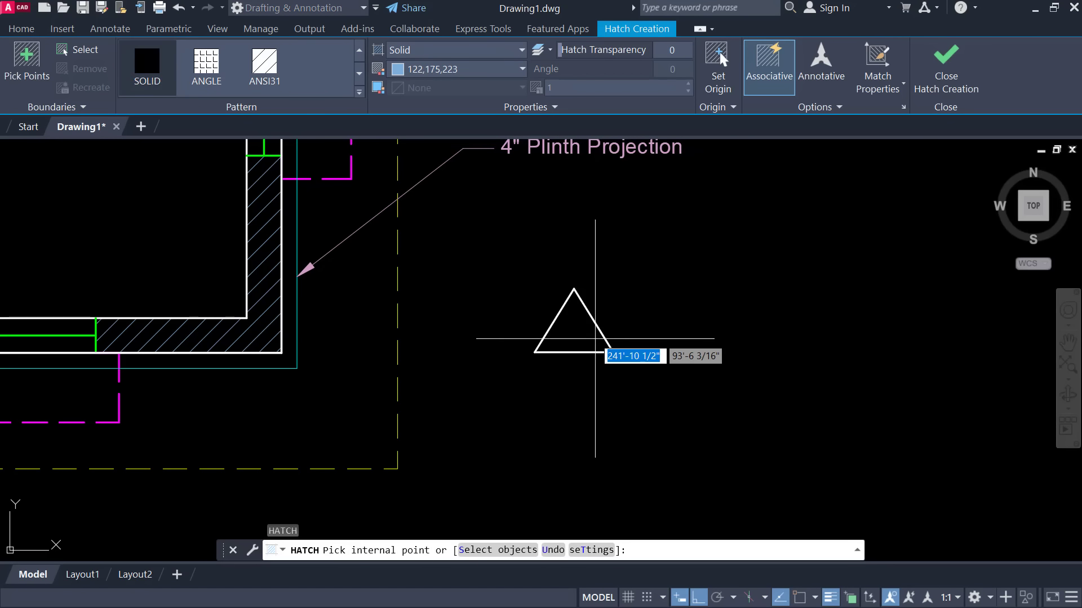
pyautogui.click(499, 72)
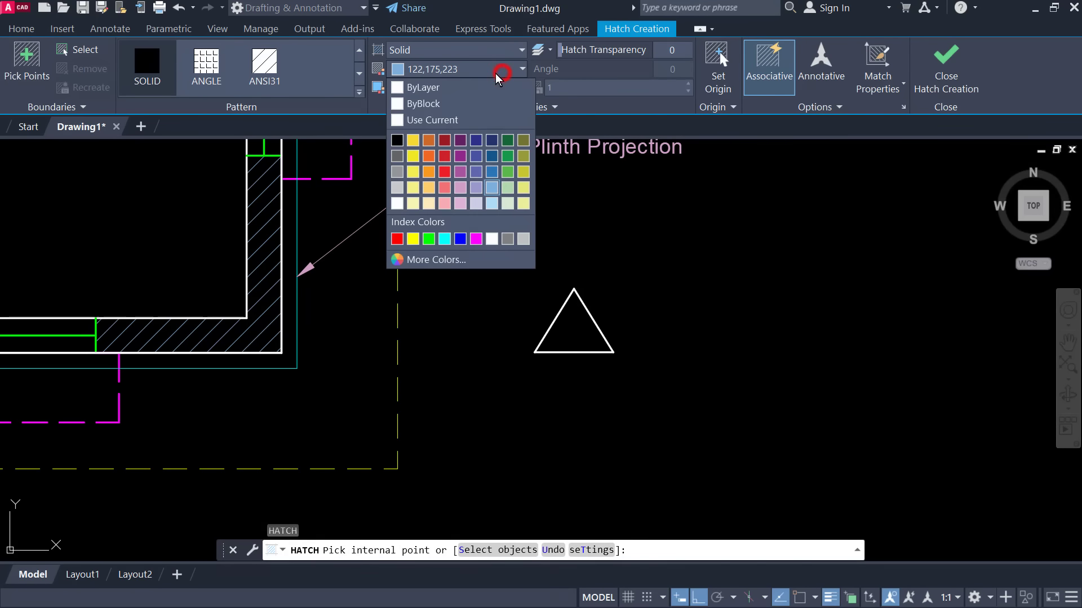
pyautogui.click(402, 241)
pyautogui.click(570, 330)
pyautogui.press('Escape')
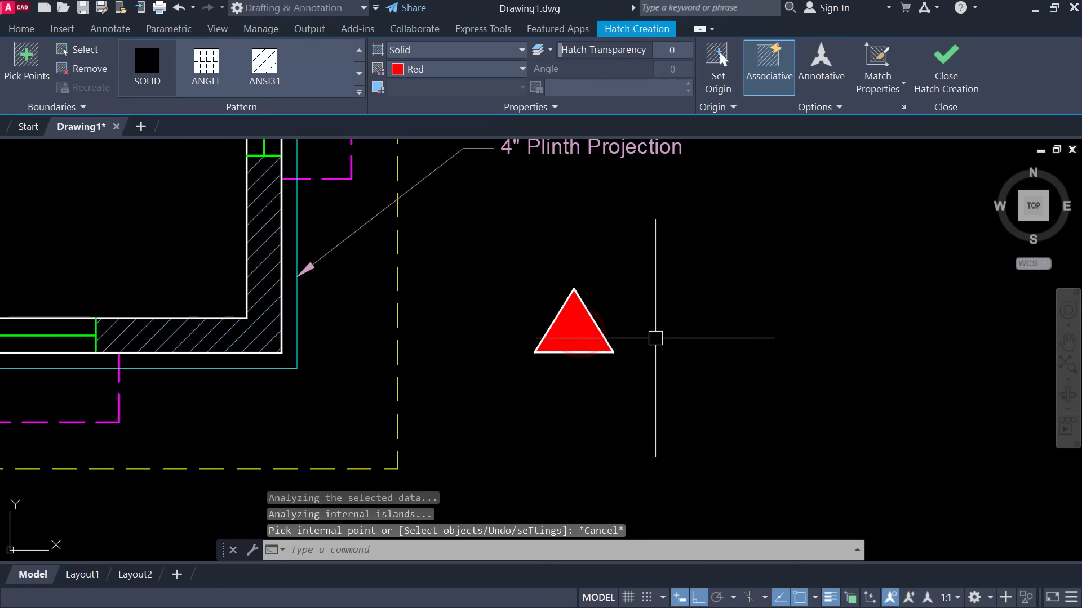
pyautogui.press('Escape')
pyautogui.scroll(-4, 415, 357)
pyautogui.scroll(4, 287, 367)
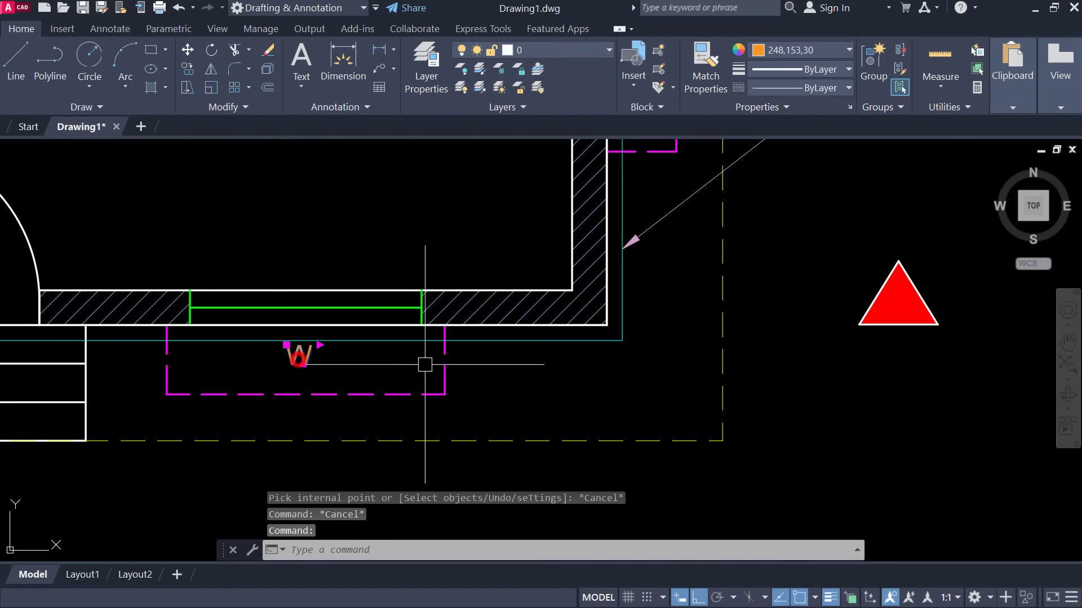
# Copy the orange W tag to a spot beneath the red triangle
pyautogui.write('c')
pyautogui.press('Return')
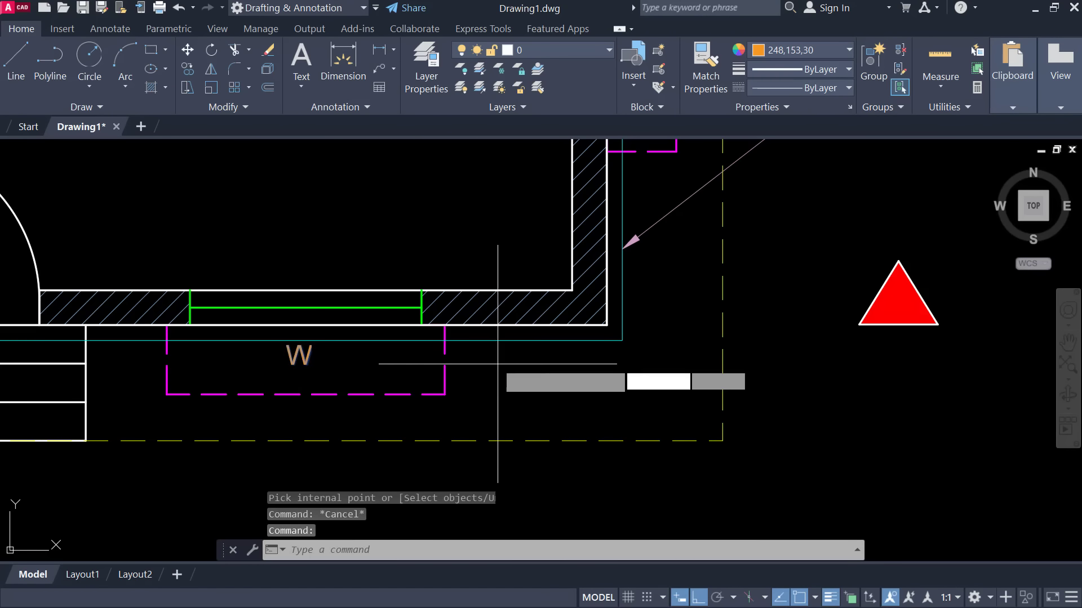
pyautogui.press('Return')
pyautogui.click(316, 366)
pyautogui.moveTo(868, 394); pyautogui.dragTo(727, 388, button='middle')
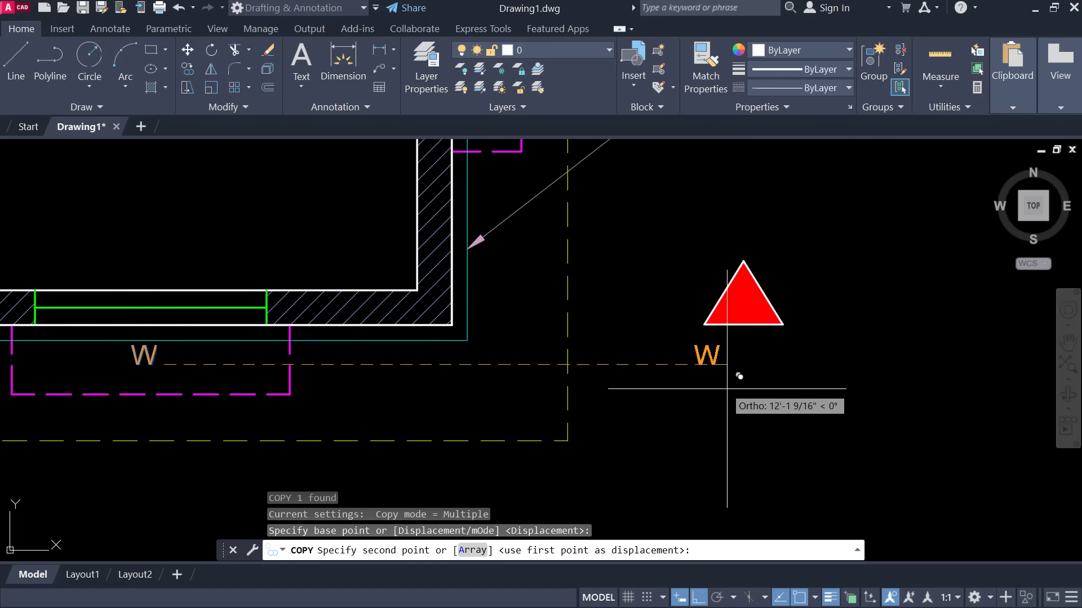
pyautogui.click(768, 379)
pyautogui.press('Escape')
# Edit the copied tag's text so it reads E
pyautogui.click(752, 347)
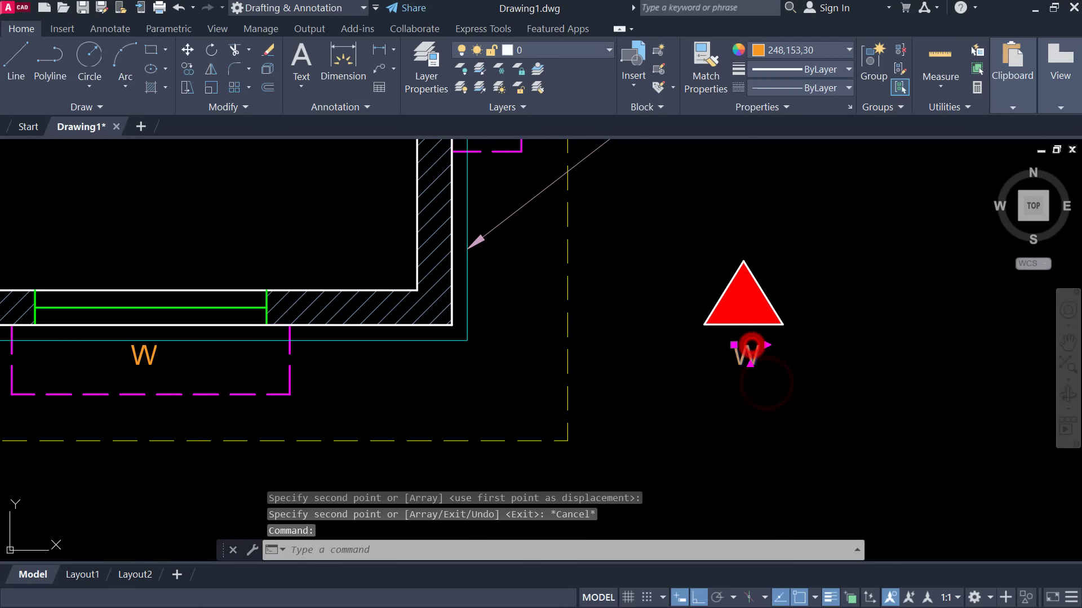
pyautogui.doubleClick(752, 348)
pyautogui.write('N')
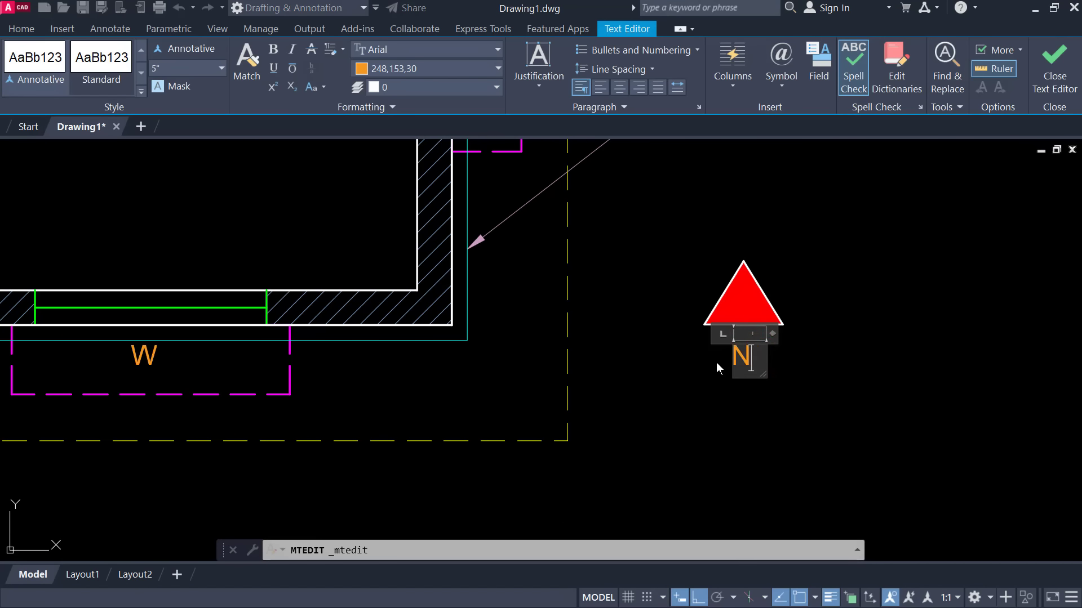
pyautogui.click(786, 365)
pyautogui.doubleClick(736, 355)
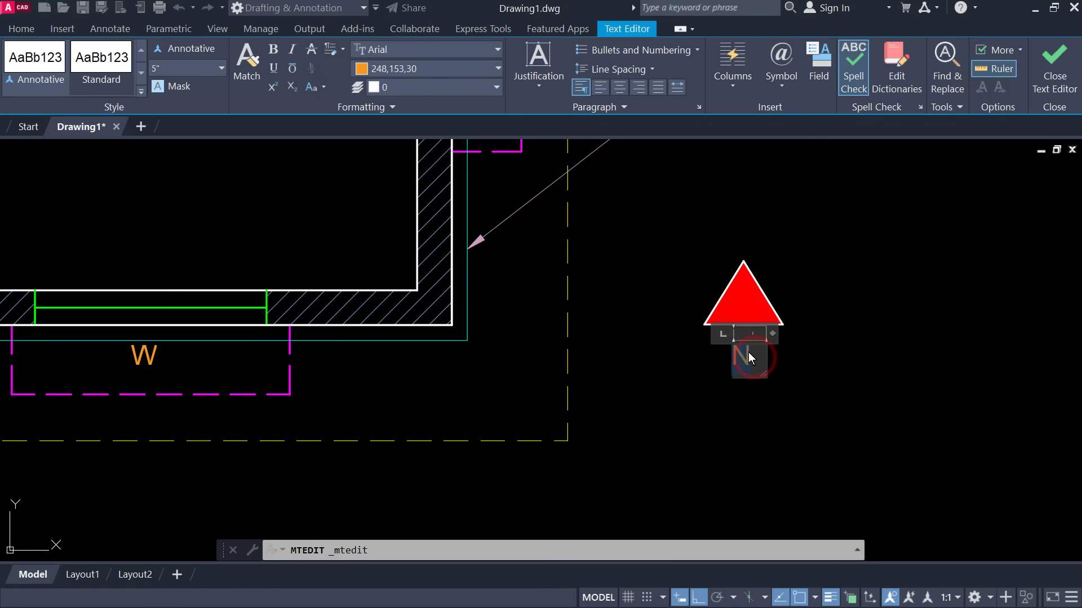
pyautogui.write('ER')
pyautogui.press('BackSpace')
pyautogui.click(850, 314)
# Pan to the red triangle and retype its E label as N
pyautogui.scroll(-3, 850, 314)
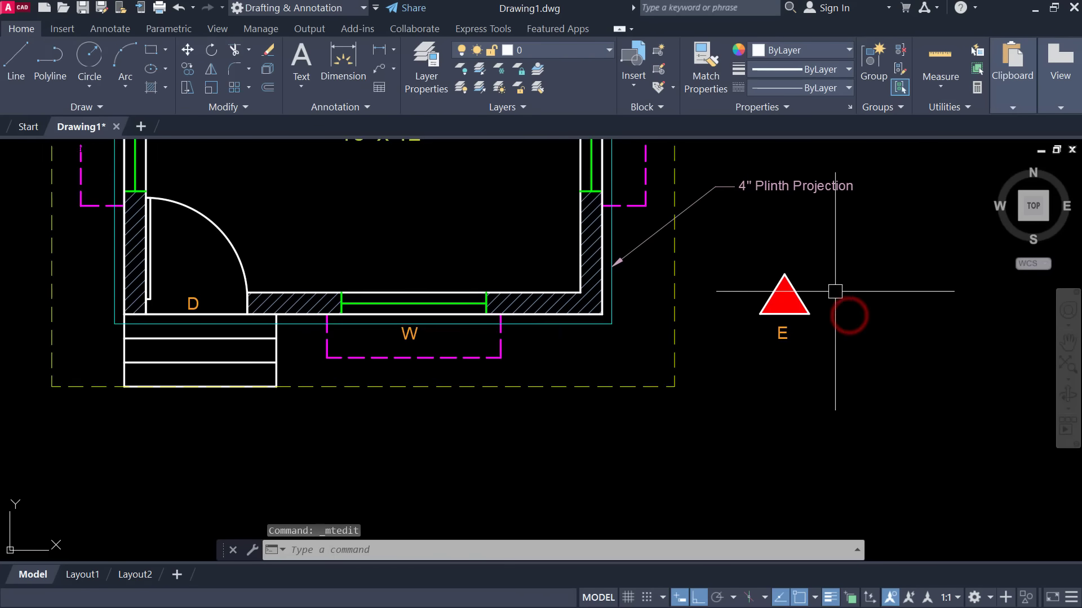
pyautogui.moveTo(833, 290)
pyautogui.mouseDown(button='middle')
pyautogui.moveTo(702, 284)
pyautogui.moveTo(720, 357)
pyautogui.mouseUp(button='middle')
pyautogui.scroll(2, 720, 357)
pyautogui.scroll(4, 720, 357)
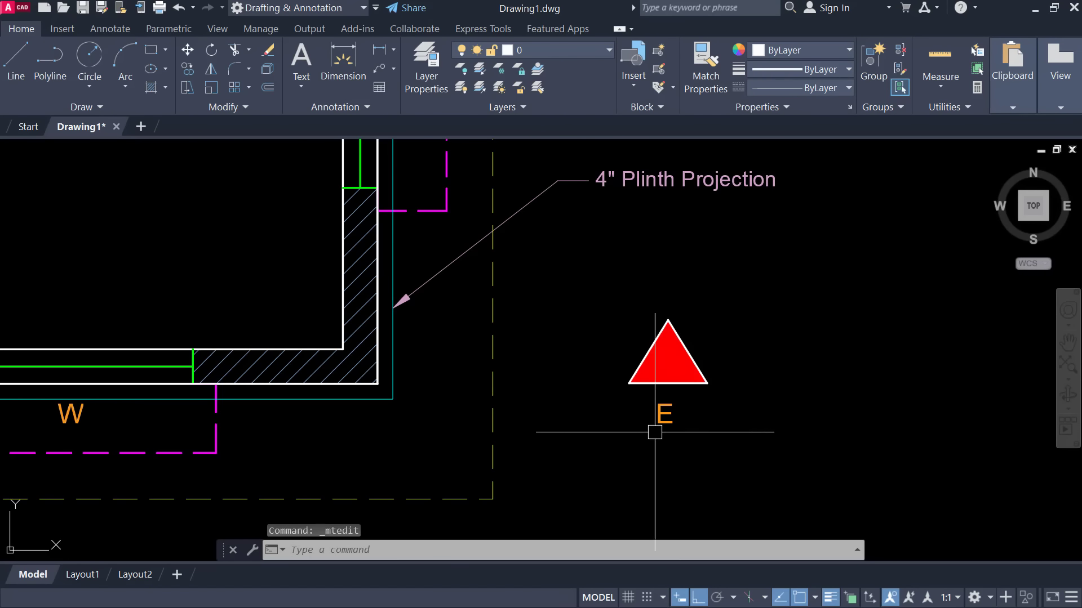
pyautogui.moveTo(657, 430); pyautogui.dragTo(700, 406, button='middle')
pyautogui.scroll(-2, 699, 406)
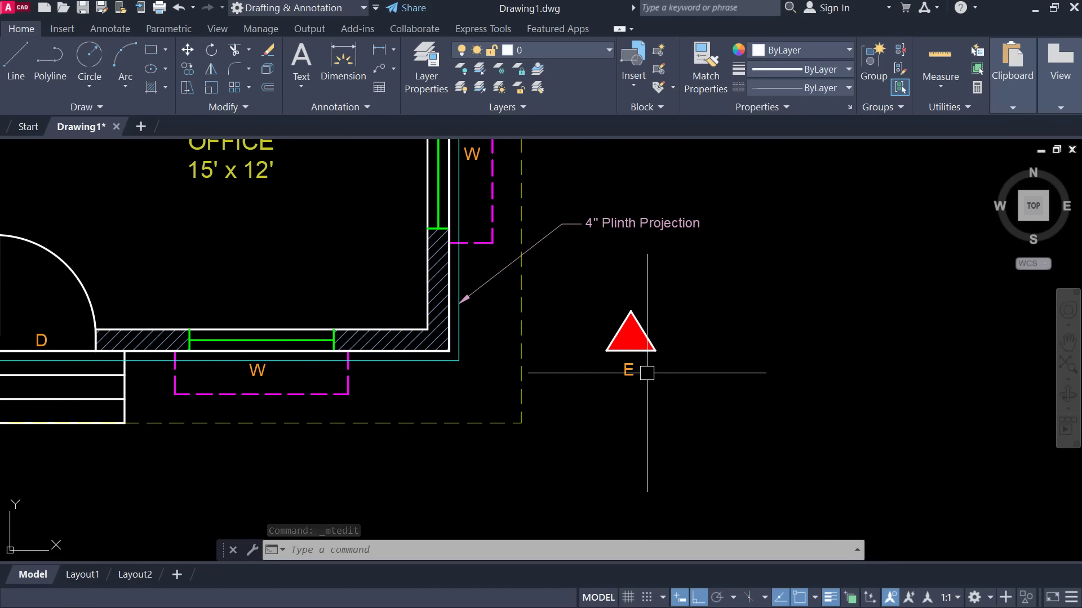
pyautogui.scroll(2, 752, 338)
pyautogui.doubleClick(604, 369)
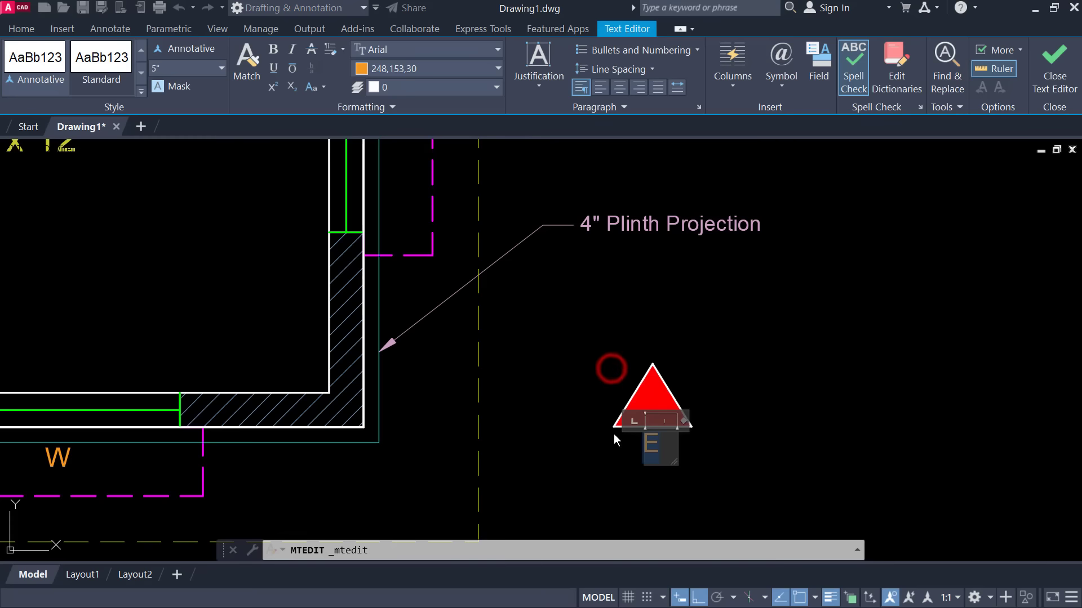
pyautogui.write('N')
pyautogui.scroll(-3, 707, 373)
pyautogui.click(704, 374)
# Review the finished office plan, pink leader notes and red north symbol, then save the drawing
pyautogui.scroll(-2, 704, 374)
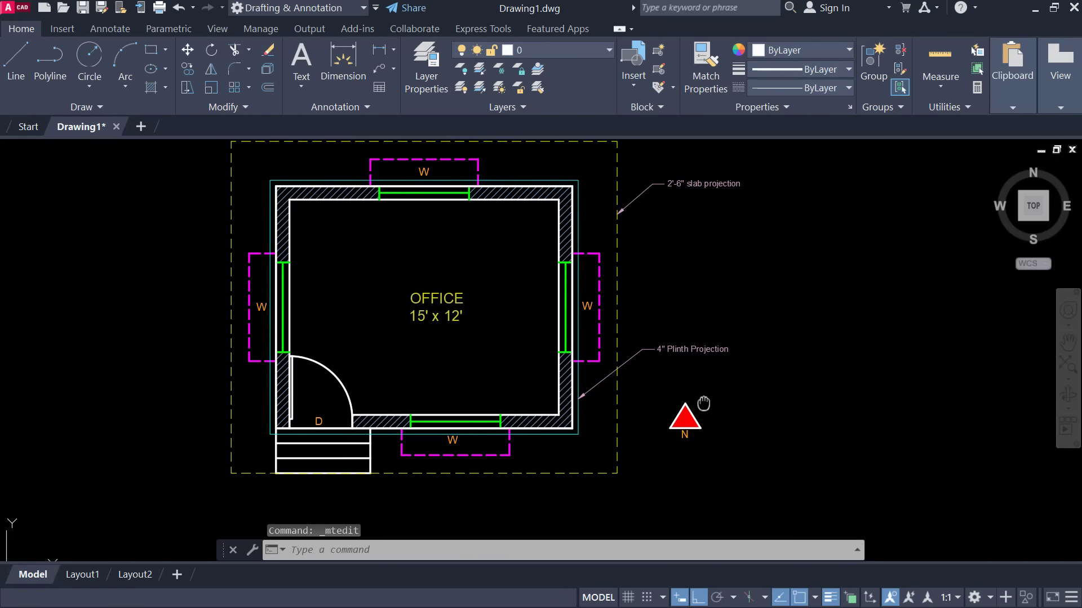
pyautogui.scroll(-2, 717, 367)
pyautogui.scroll(1, 687, 367)
pyautogui.scroll(1, 693, 367)
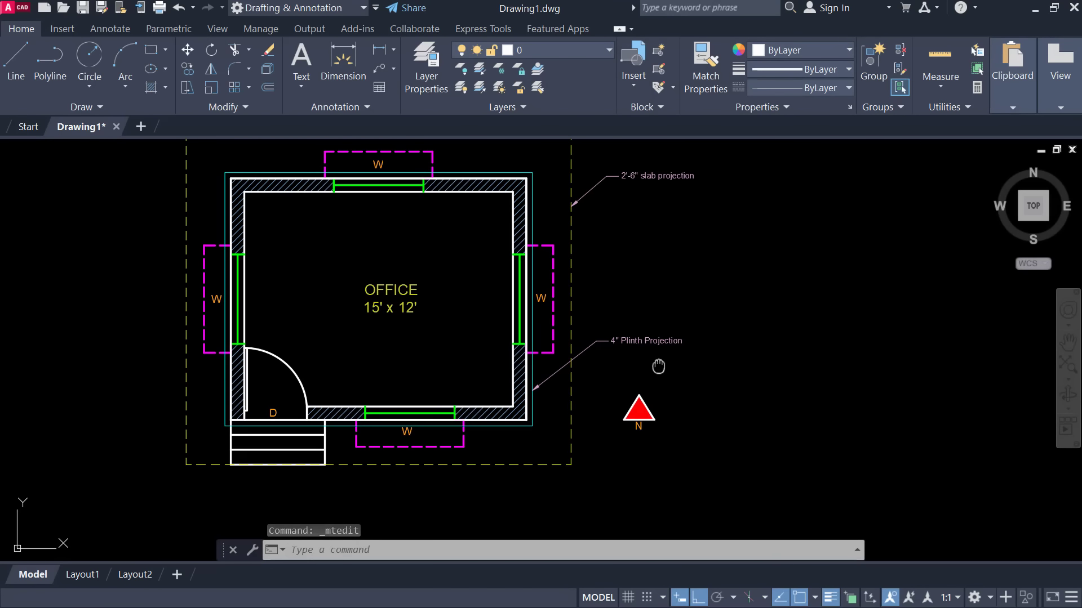
pyautogui.moveTo(693, 367); pyautogui.dragTo(694, 379, button='middle')
pyautogui.scroll(-2, 486, 422)
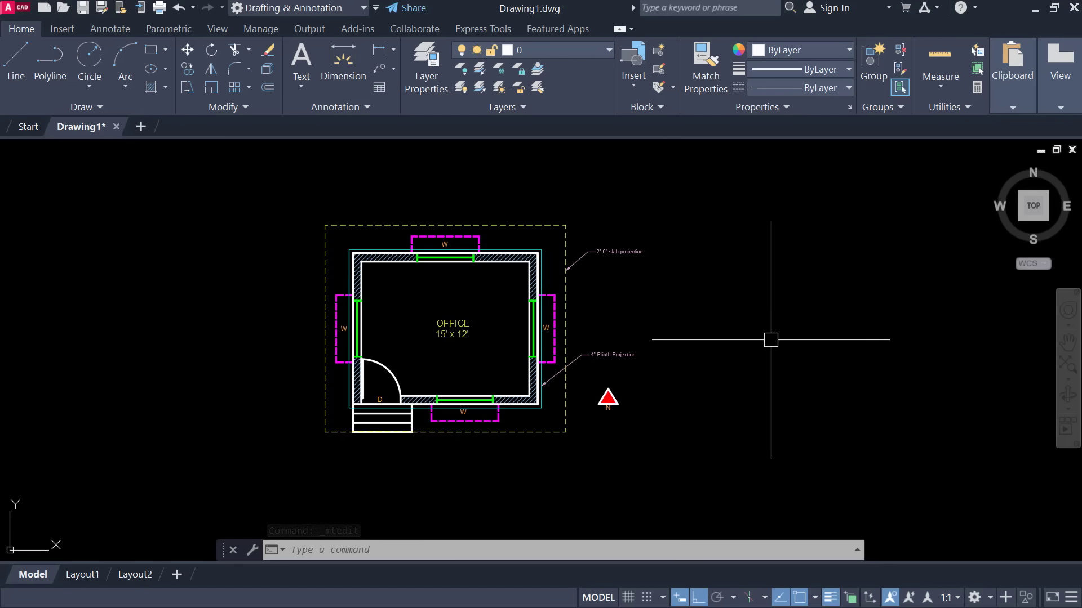
pyautogui.scroll(2, 369, 314)
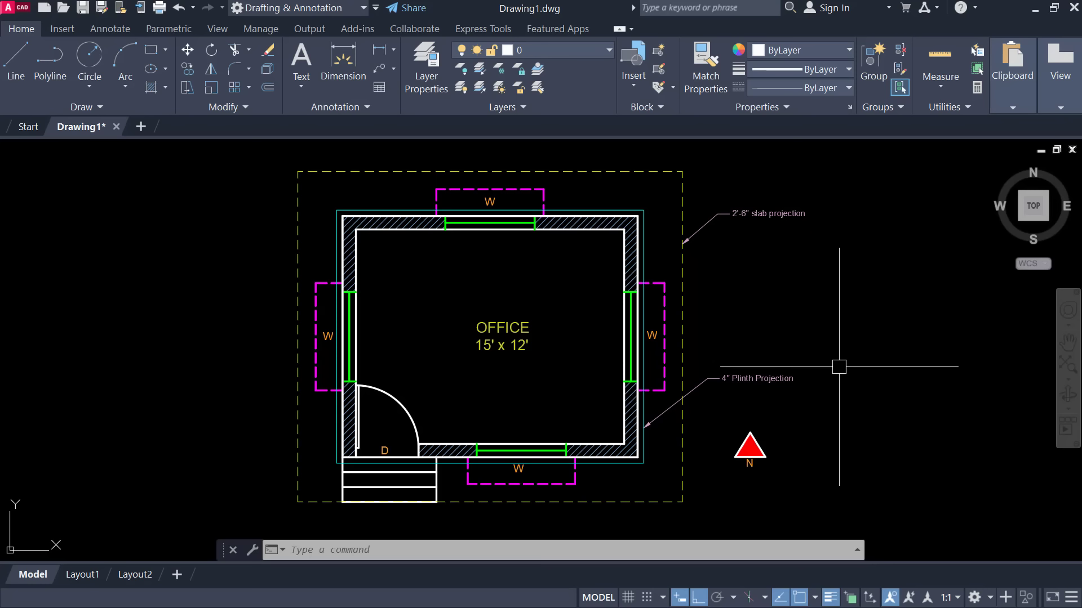
pyautogui.hotkey('ctrl', 's')
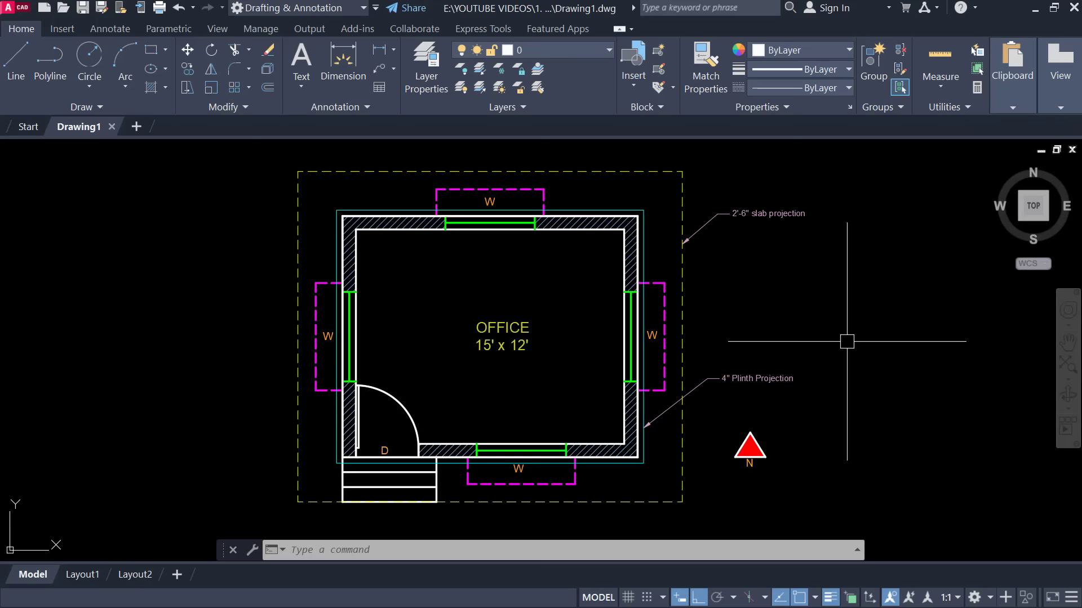